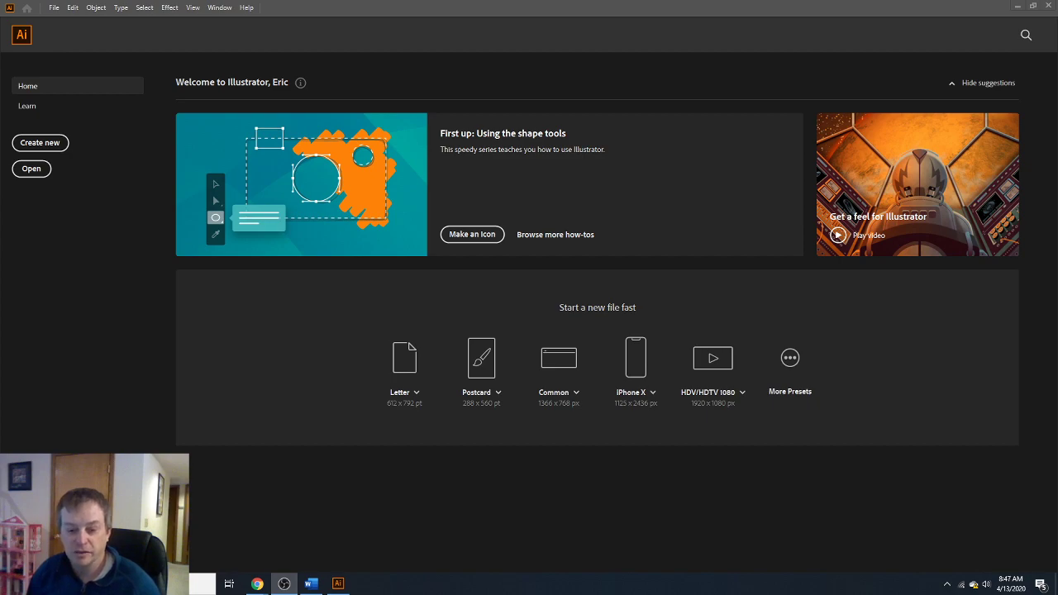
Switch to the Digital Graphic Design course in Chrome and open its Unit 03 Illustrator folder.
{"action": "left_click", "coordinate": [257, 583]}
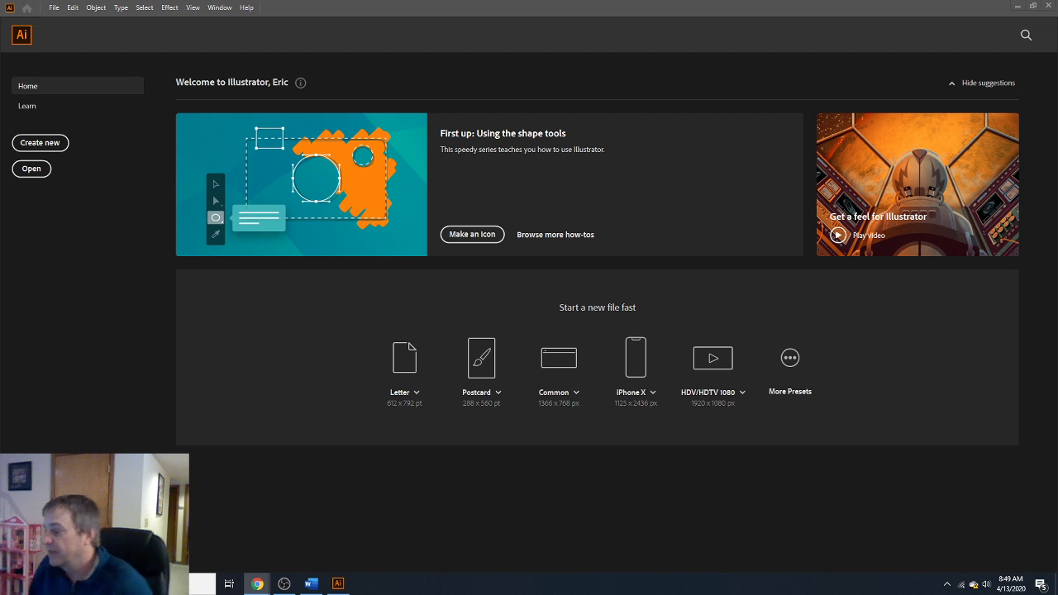
{"action": "mouse_move", "coordinate": [258, 584]}
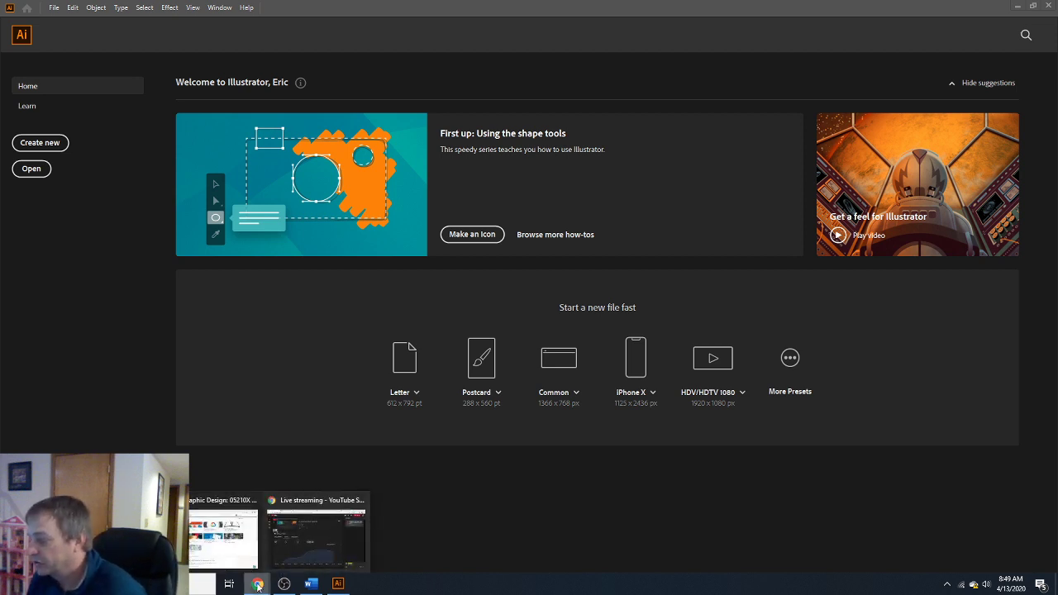
{"action": "left_click", "coordinate": [220, 533]}
{"action": "left_click", "coordinate": [147, 185]}
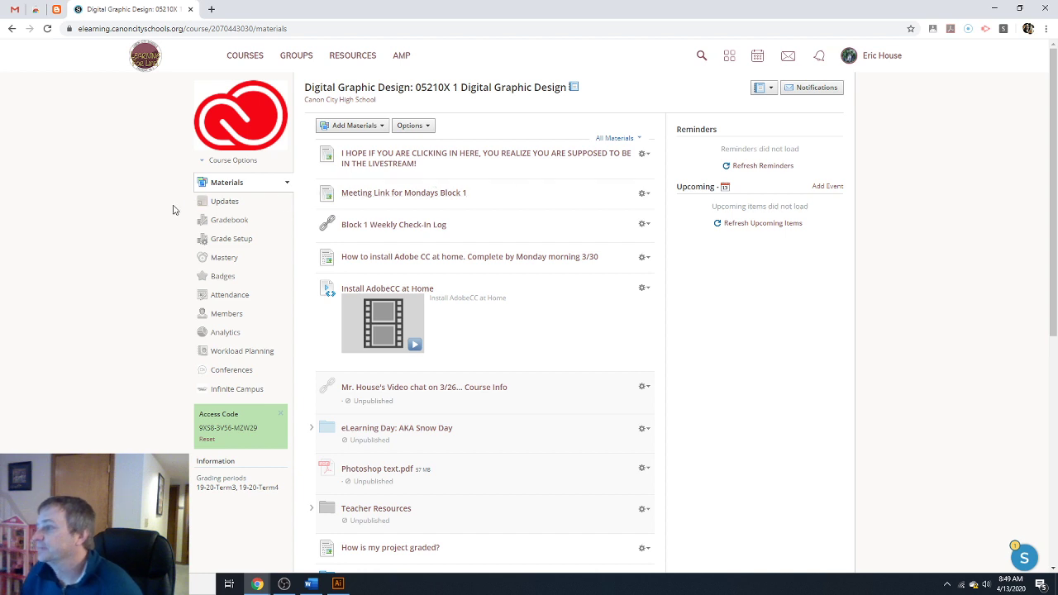
{"action": "scroll", "coordinate": [541, 279], "scroll_direction": "down", "scroll_amount": 5}
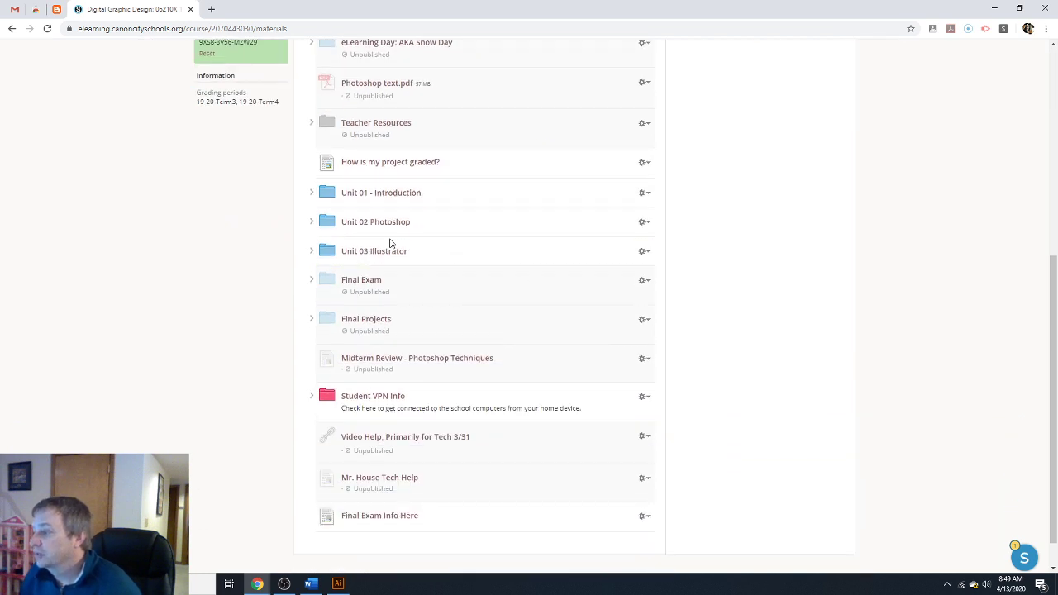
{"action": "left_click", "coordinate": [372, 251]}
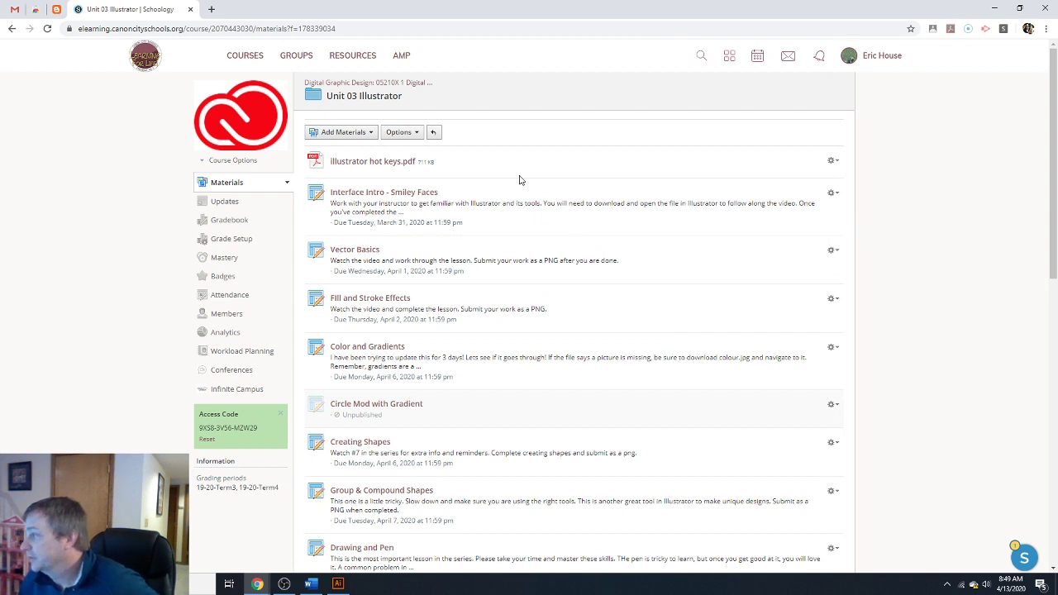
Review the Unit 03 assignments and their due dates, from Interface Intro through the Peely and emoji projects.
{"action": "scroll", "coordinate": [502, 207], "scroll_direction": "down", "scroll_amount": 2}
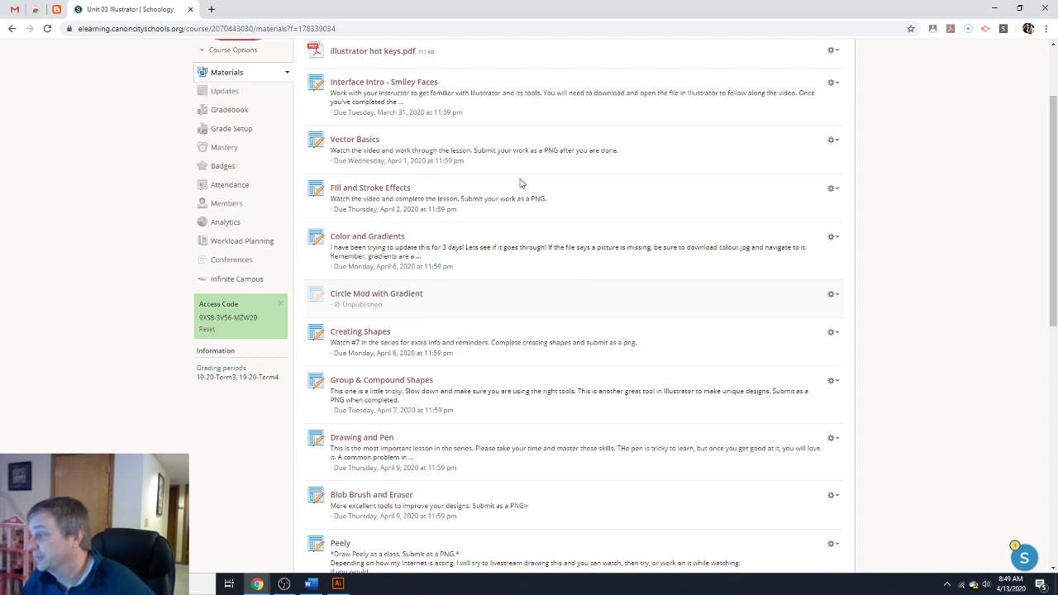
{"action": "scroll", "coordinate": [516, 199], "scroll_direction": "up", "scroll_amount": 2}
{"action": "scroll", "coordinate": [500, 244], "scroll_direction": "down", "scroll_amount": 3}
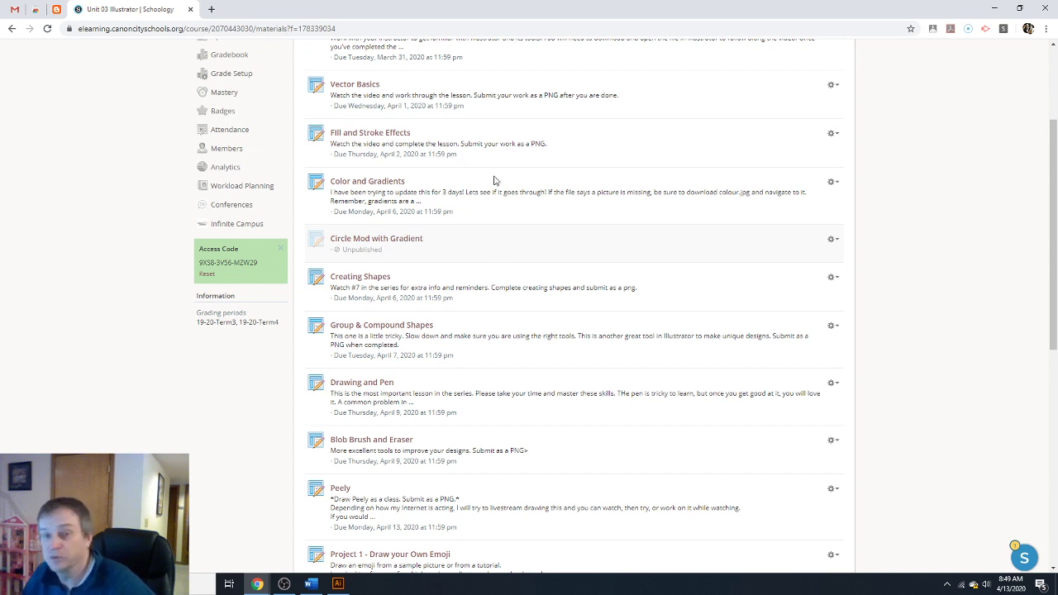
{"action": "scroll", "coordinate": [513, 209], "scroll_direction": "down", "scroll_amount": 2}
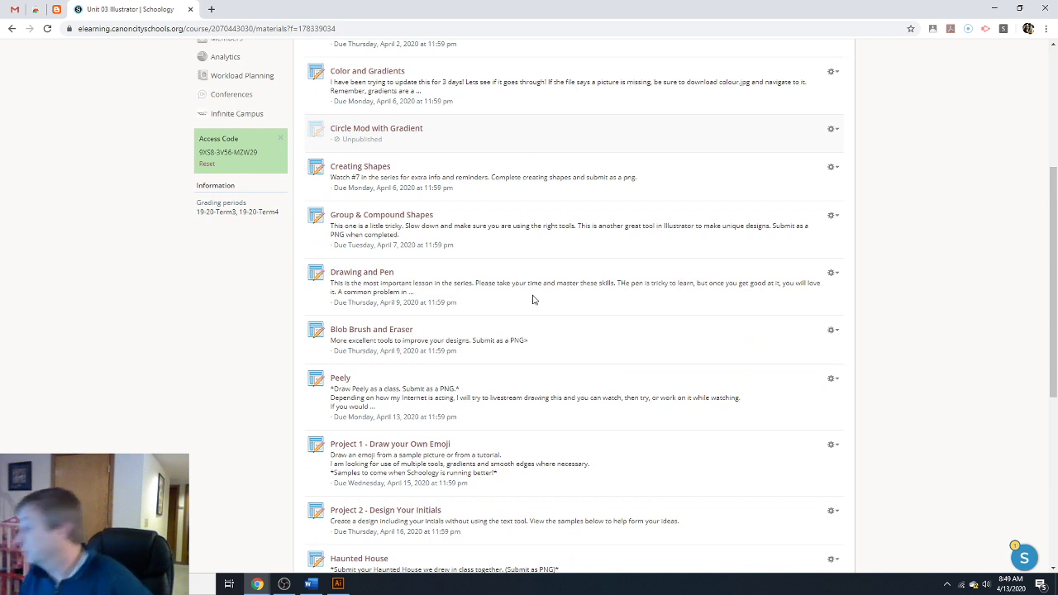
{"action": "scroll", "coordinate": [588, 286], "scroll_direction": "down", "scroll_amount": 1}
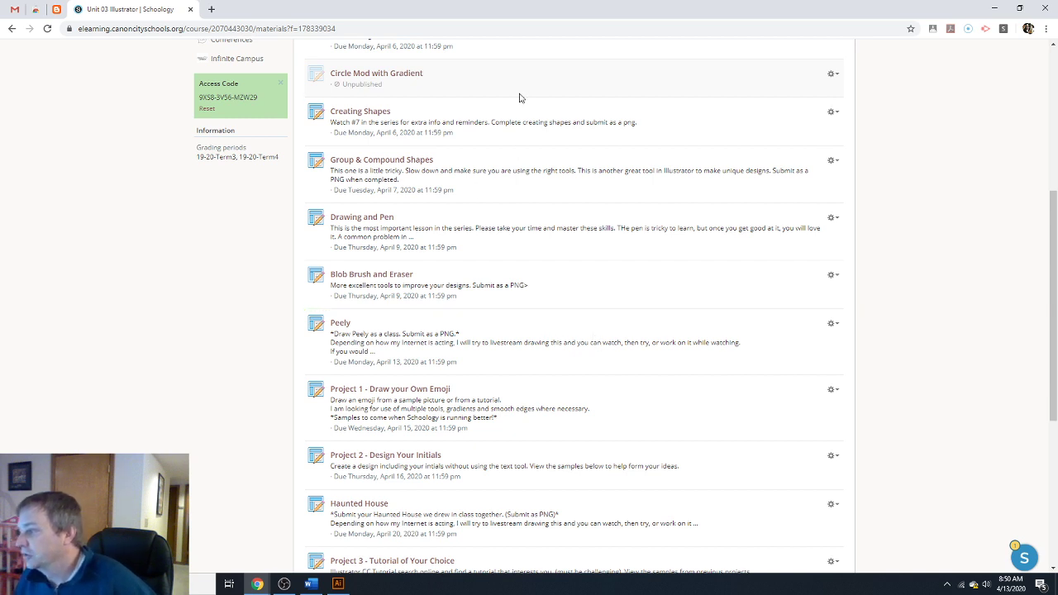
{"action": "scroll", "coordinate": [473, 184], "scroll_direction": "up", "scroll_amount": 1}
{"action": "scroll", "coordinate": [446, 182], "scroll_direction": "down", "scroll_amount": 2}
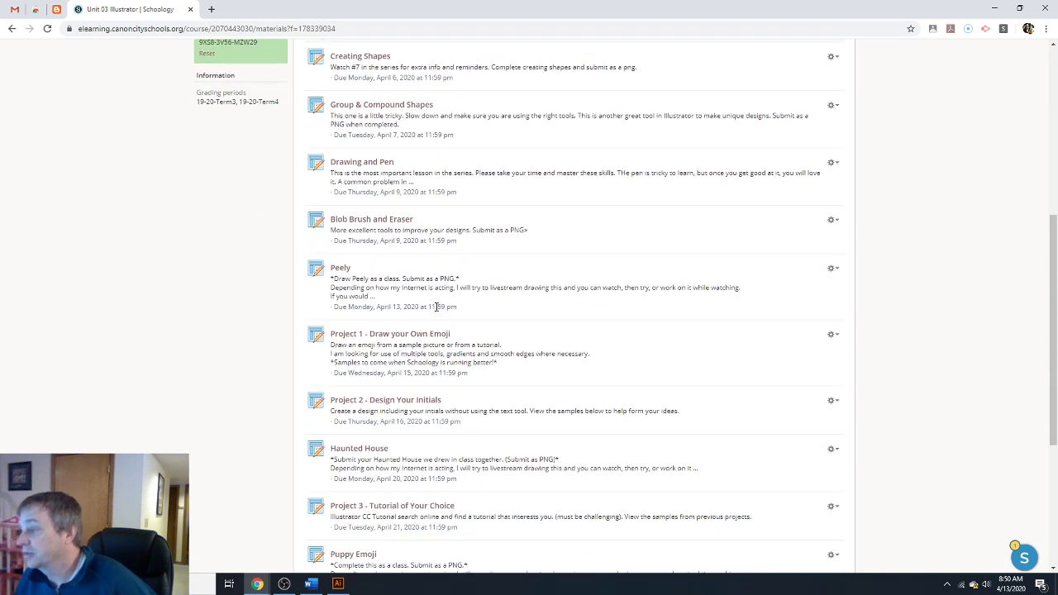
{"action": "scroll", "coordinate": [579, 380], "scroll_direction": "up", "scroll_amount": 2}
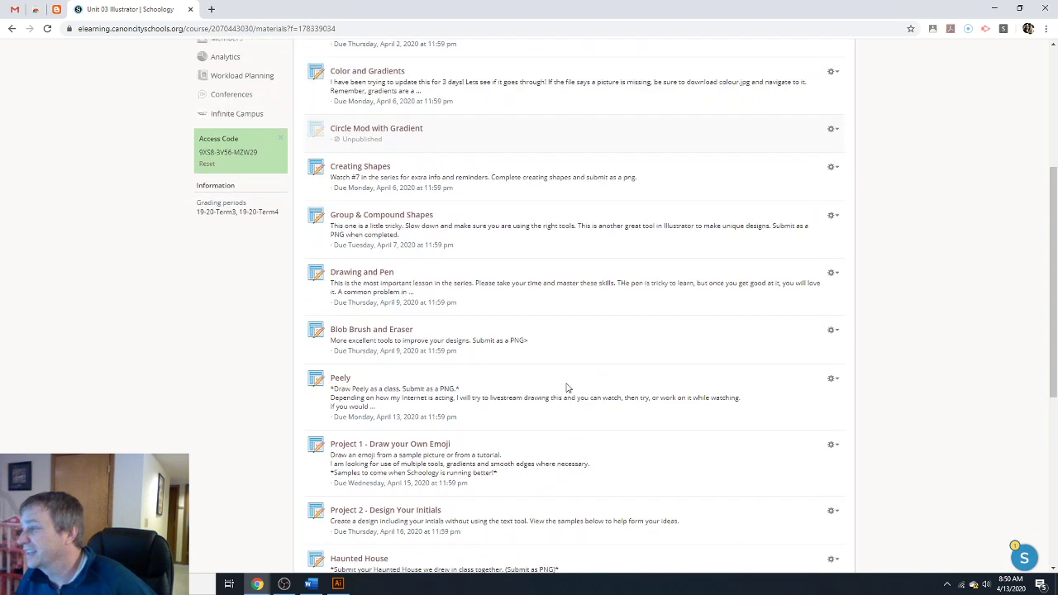
{"action": "scroll", "coordinate": [488, 341], "scroll_direction": "up", "scroll_amount": 5}
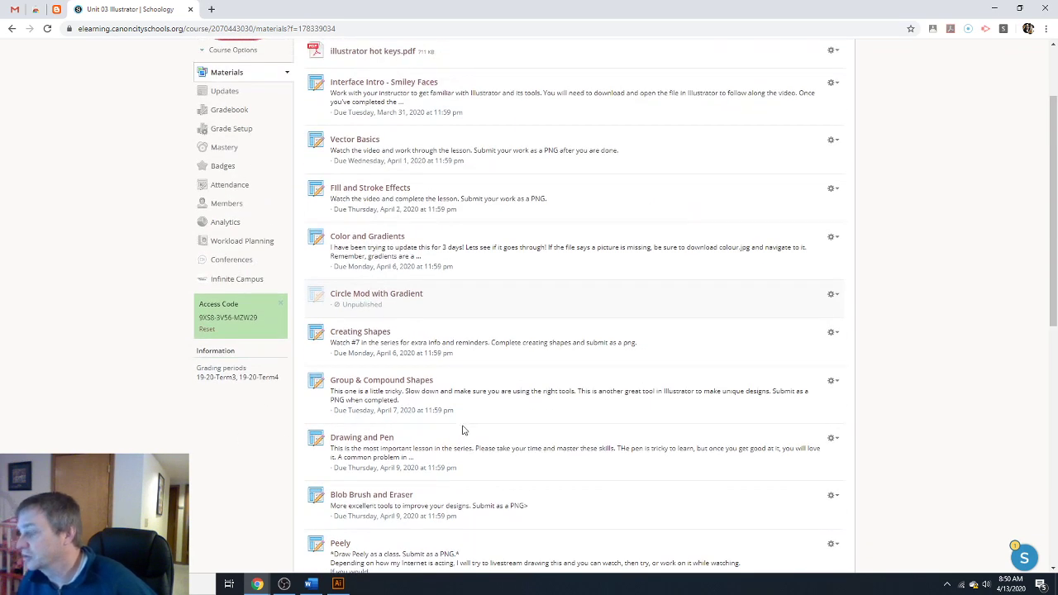
{"action": "scroll", "coordinate": [463, 413], "scroll_direction": "down", "scroll_amount": 5}
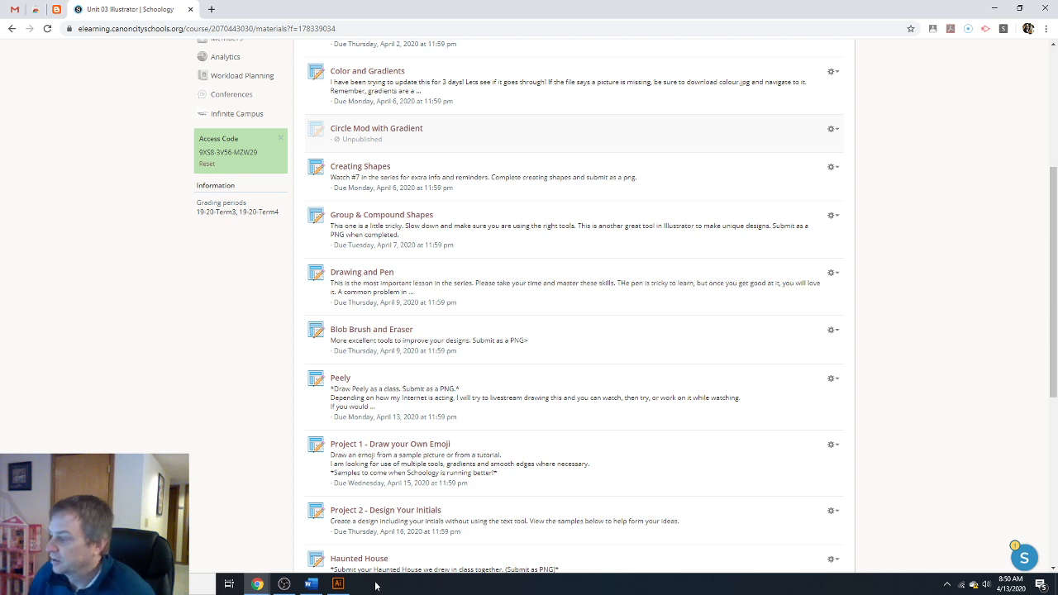
Switch back to Illustrator and dismiss the introductory tour covering the blank document.
{"action": "left_click", "coordinate": [338, 589]}
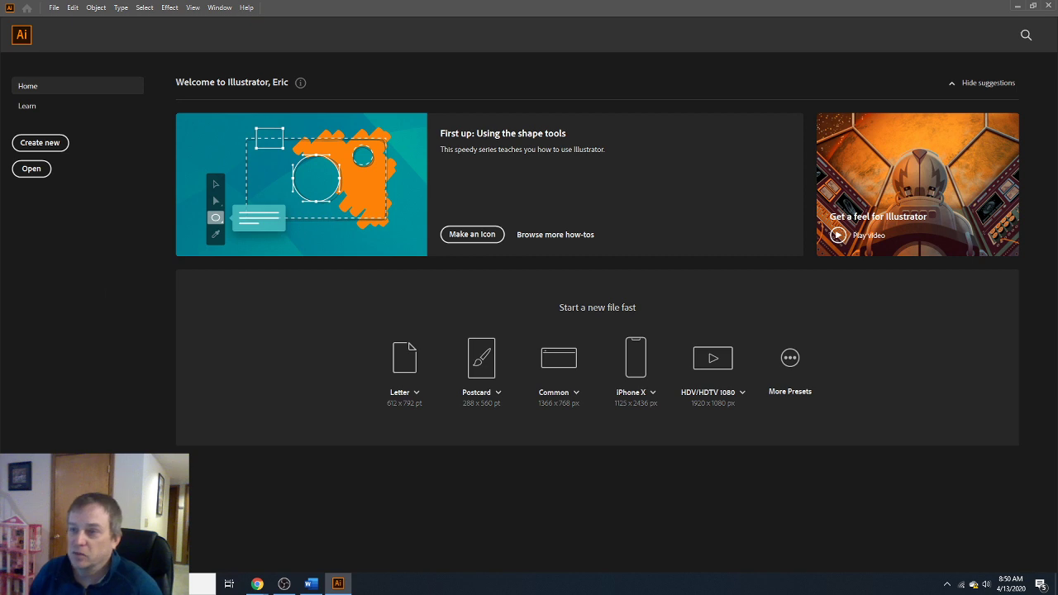
{"action": "left_click", "coordinate": [257, 584]}
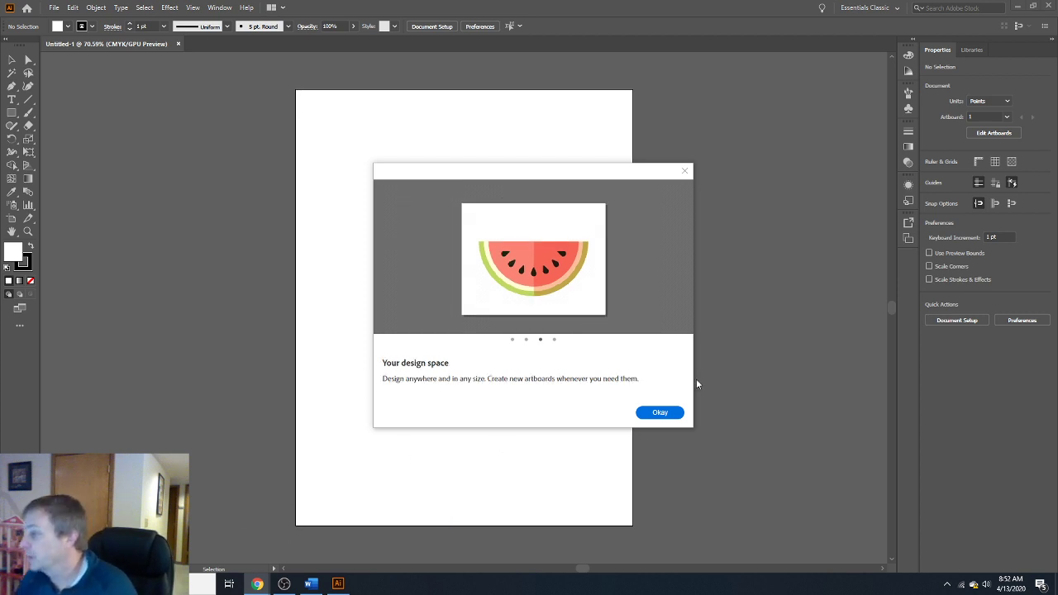
{"action": "left_click", "coordinate": [684, 171]}
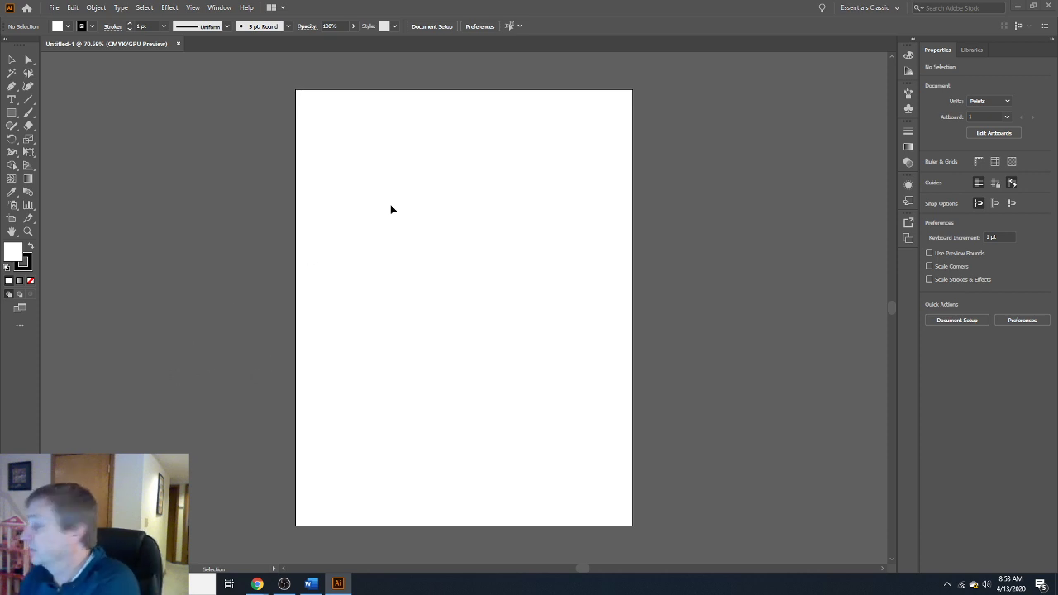
Check which workspaces are available and which one is active.
{"action": "left_click", "coordinate": [219, 7]}
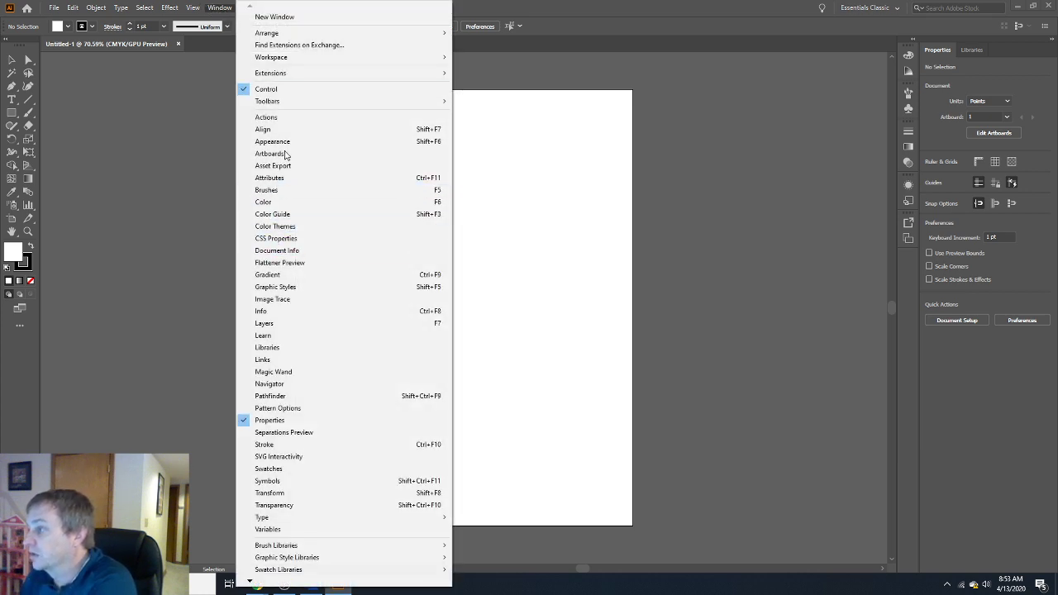
{"action": "mouse_move", "coordinate": [308, 66]}
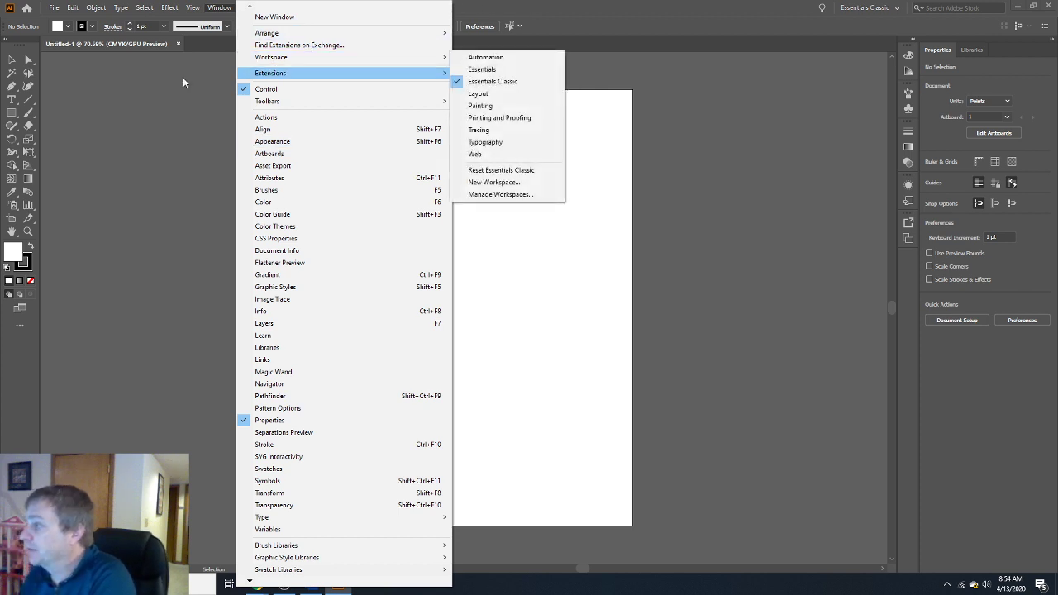
{"action": "left_click", "coordinate": [139, 169]}
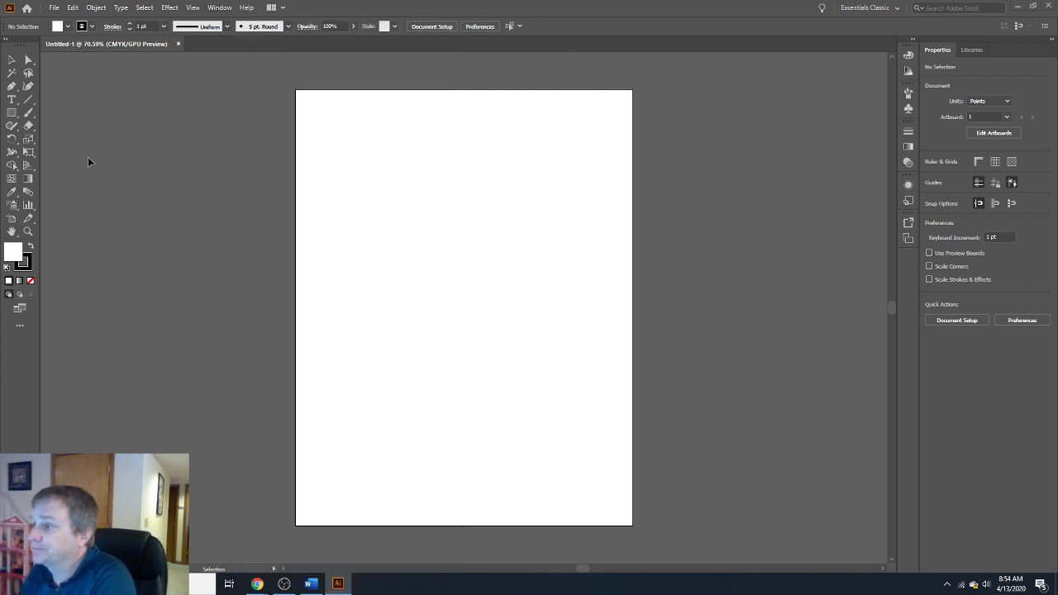
Toggle the toolbar between its single-column and two-column layouts, ending on two columns.
{"action": "left_click", "coordinate": [7, 42]}
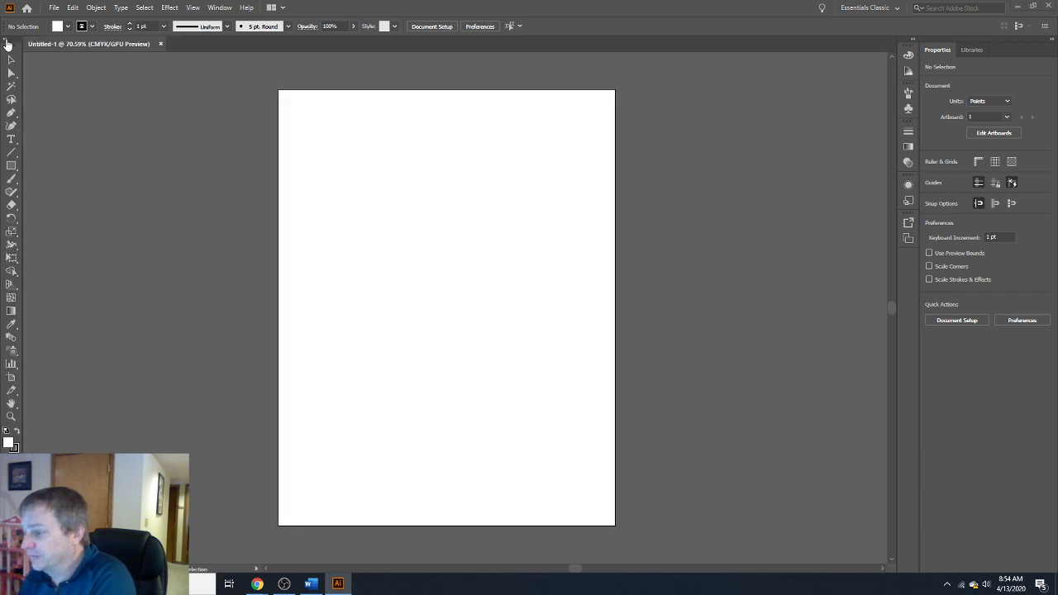
{"action": "left_click", "coordinate": [8, 42]}
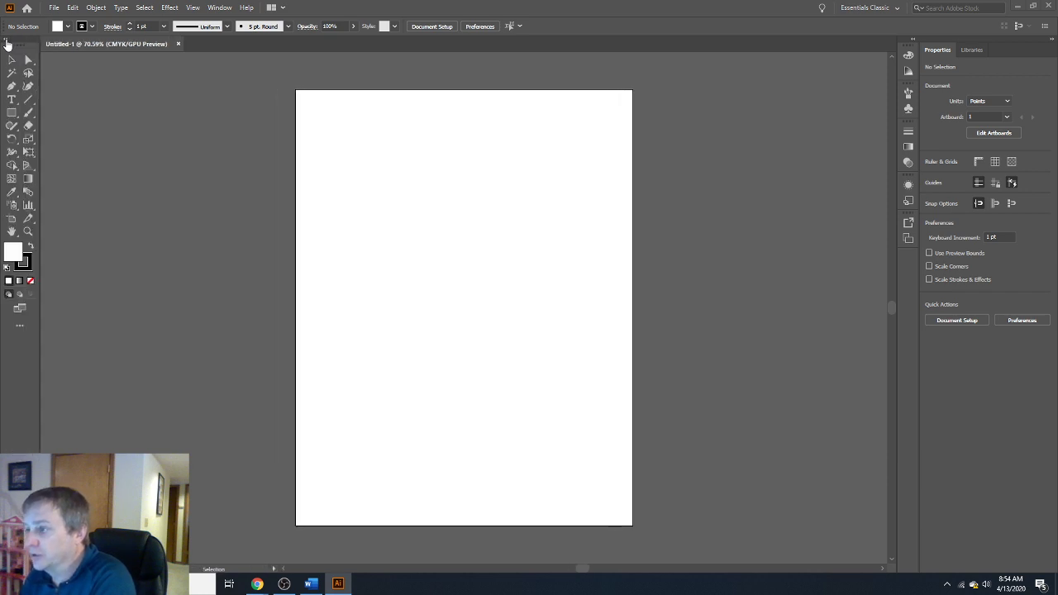
{"action": "left_click", "coordinate": [8, 43]}
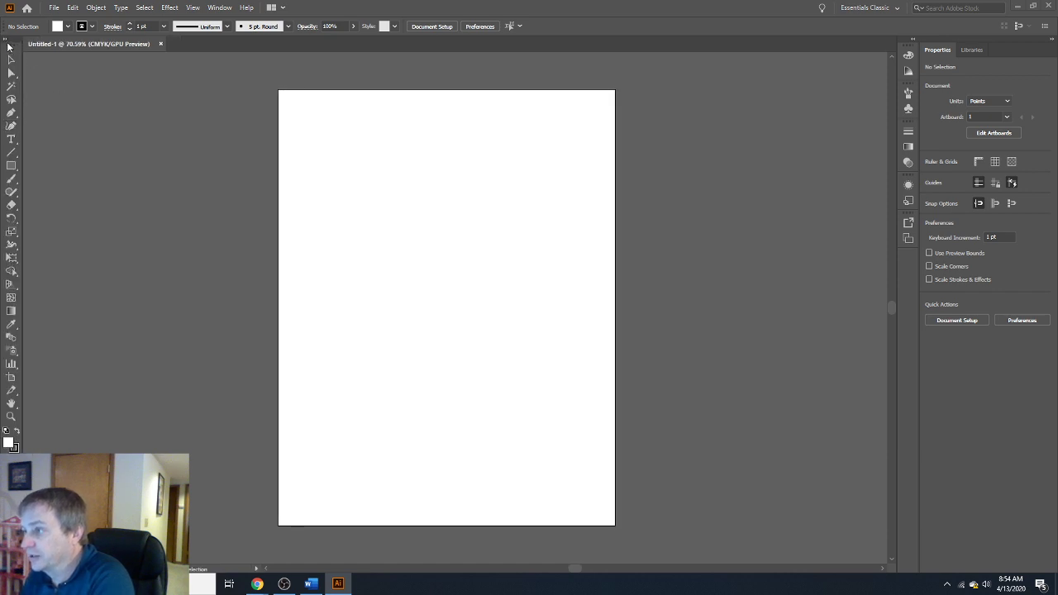
{"action": "left_click", "coordinate": [8, 42]}
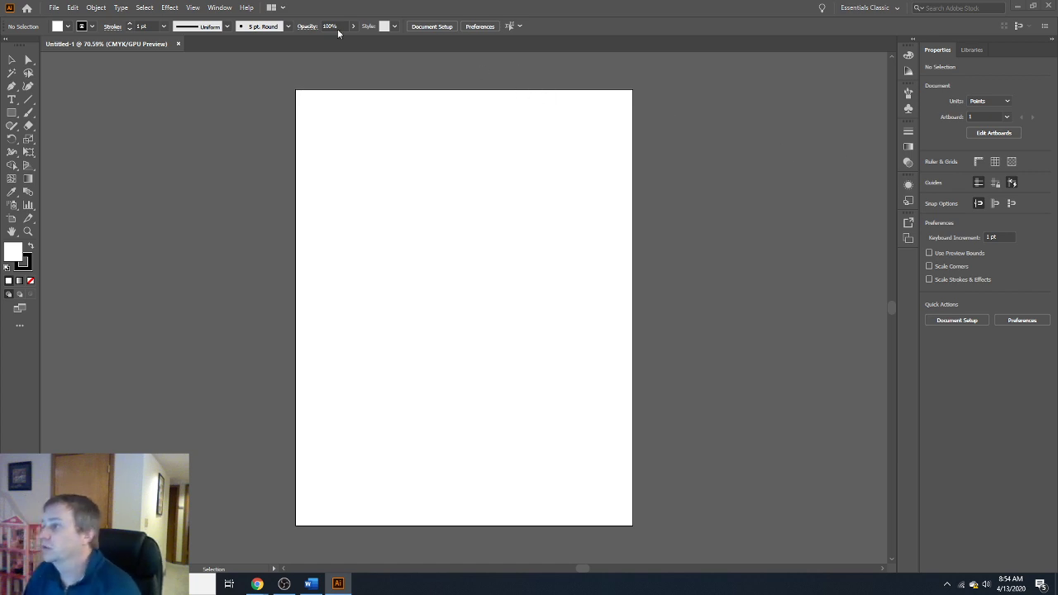
Display the Layers panel and float it in the empty space beside the artboard.
{"action": "left_click", "coordinate": [220, 7]}
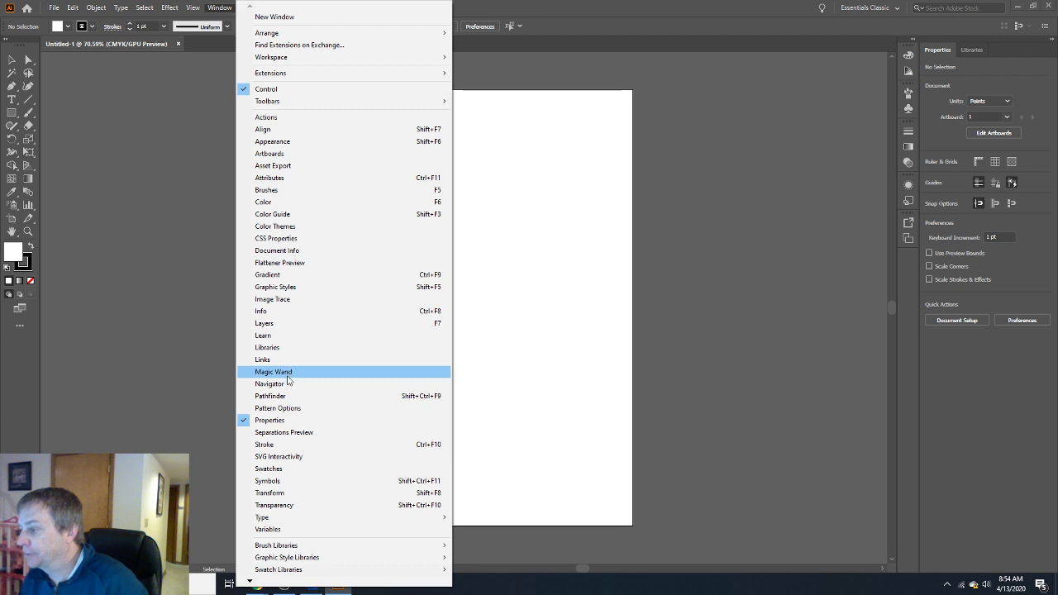
{"action": "left_click", "coordinate": [288, 324]}
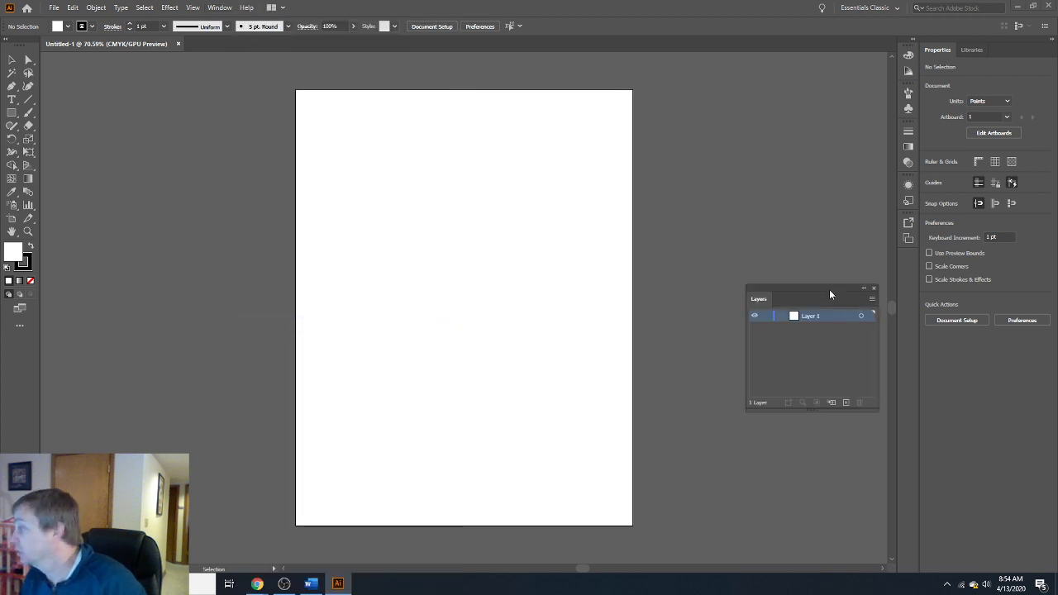
{"action": "left_click_drag", "start_coordinate": [829, 288], "coordinate": [806, 234]}
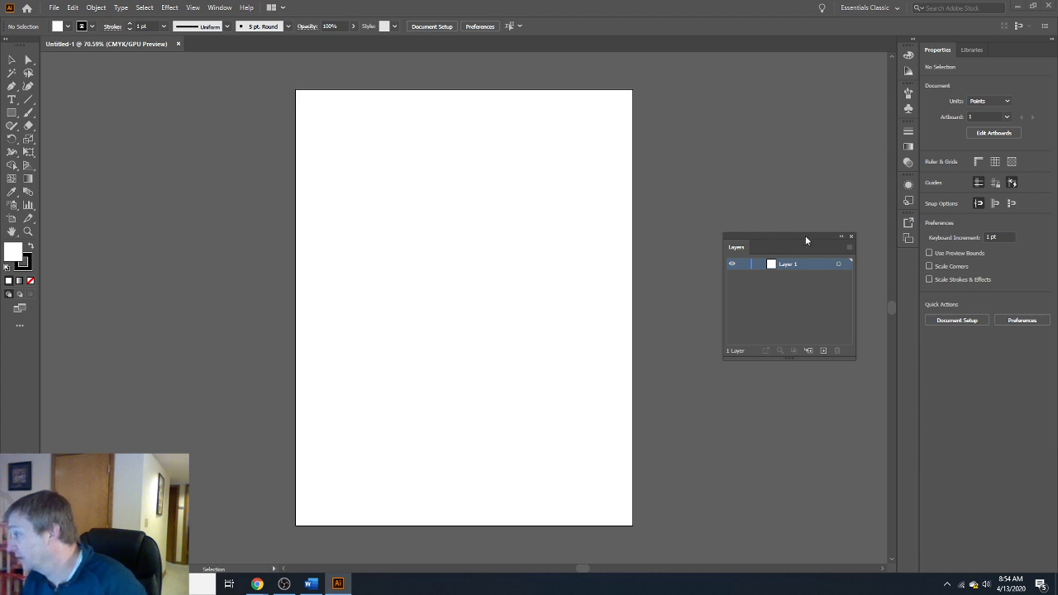
{"action": "left_click_drag", "start_coordinate": [806, 240], "coordinate": [827, 321]}
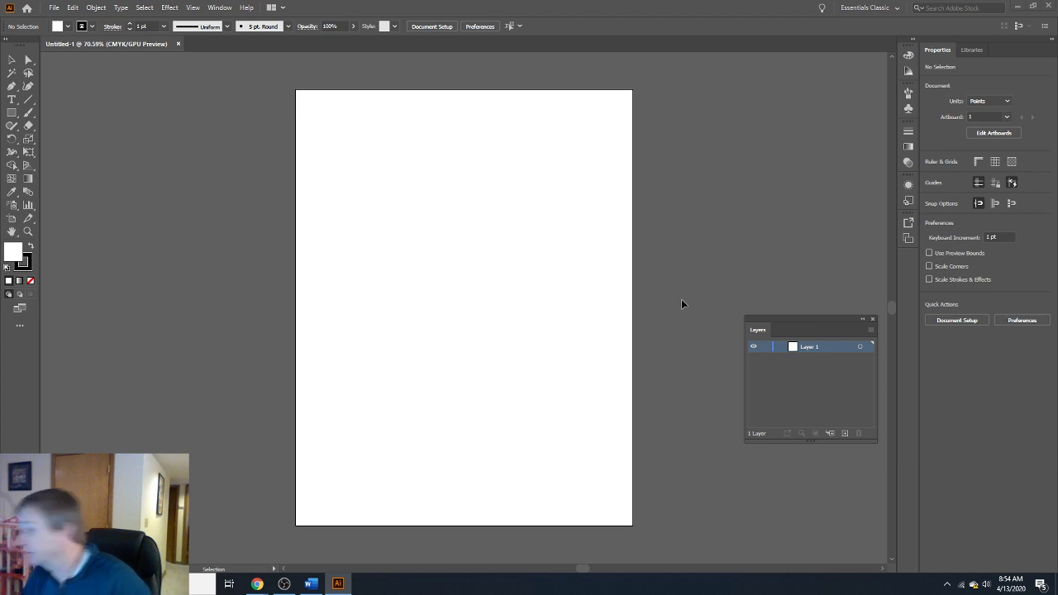
Display the Color panel, detach it from the Color Guide group and float it above Layers.
{"action": "left_click", "coordinate": [225, 9]}
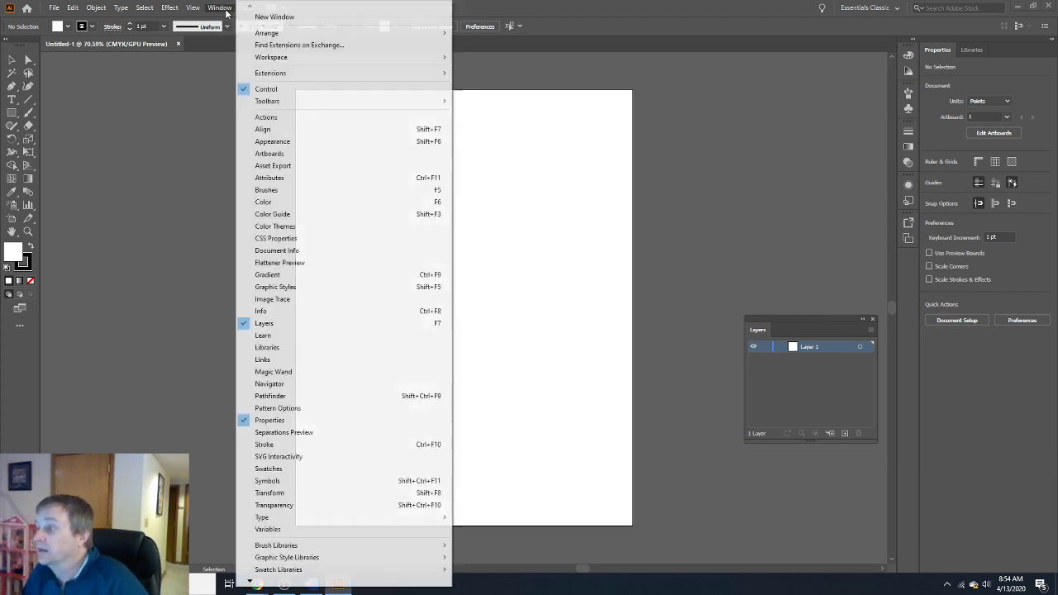
{"action": "left_click", "coordinate": [268, 201]}
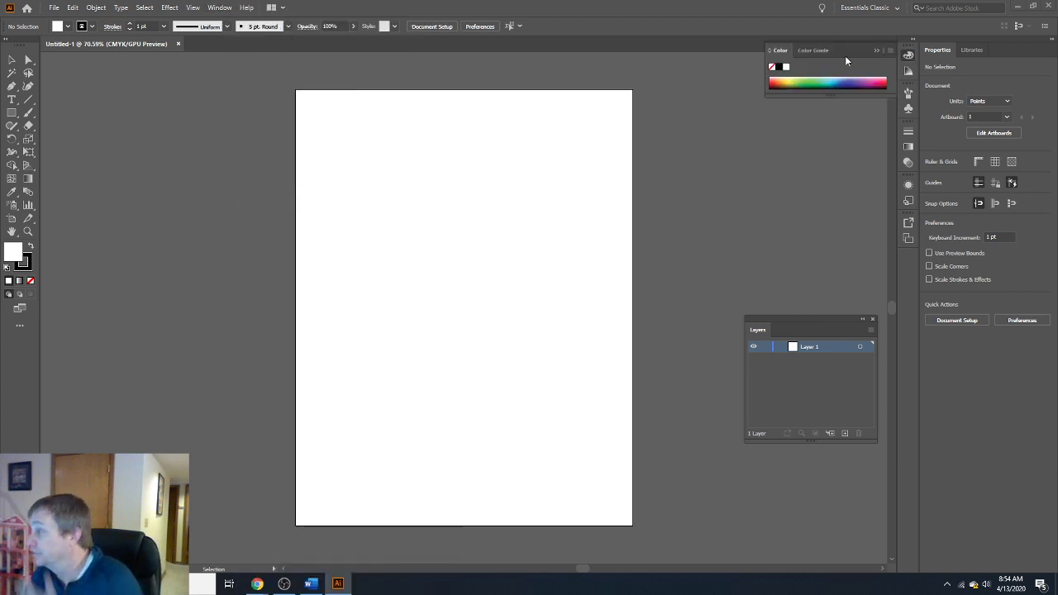
{"action": "left_click_drag", "start_coordinate": [787, 49], "coordinate": [757, 245]}
Display the Swatches panel and float it below the Layers panel.
{"action": "left_click", "coordinate": [219, 8]}
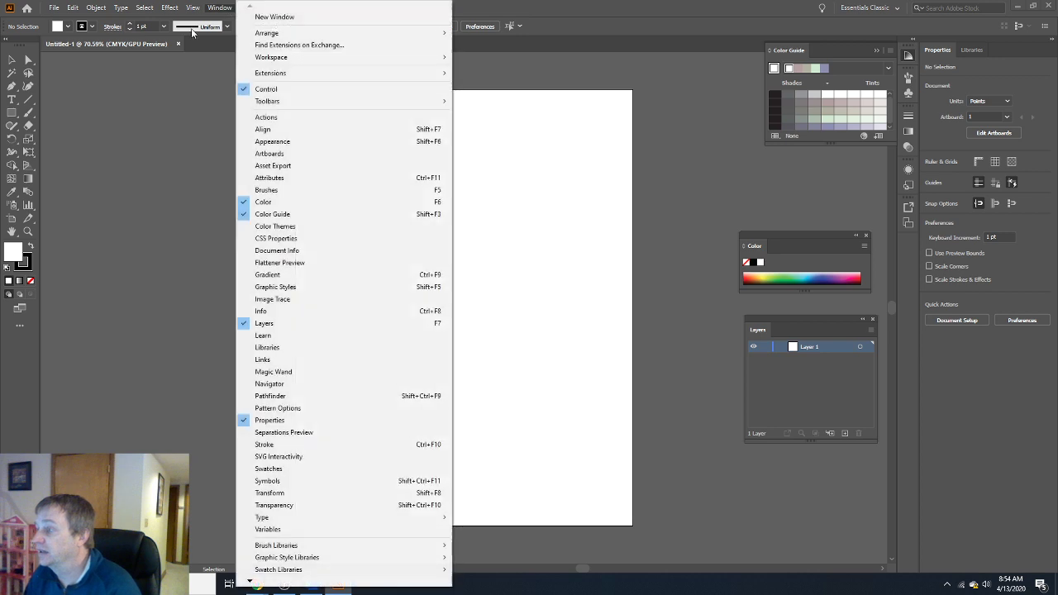
{"action": "left_click", "coordinate": [285, 469]}
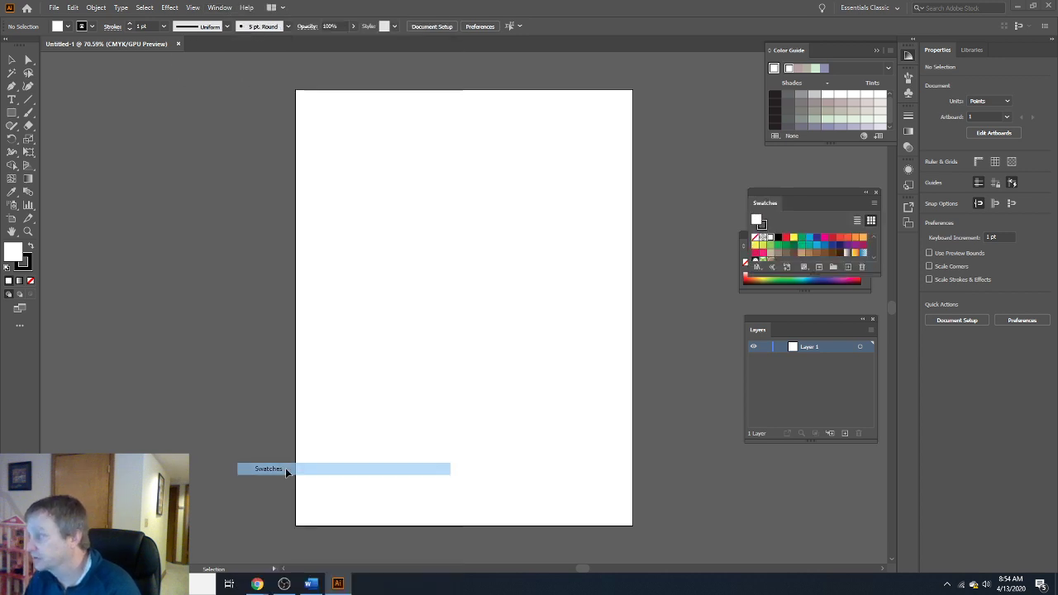
{"action": "mouse_move", "coordinate": [813, 193]}
{"action": "left_mouse_down"}
{"action": "mouse_move", "coordinate": [798, 161]}
{"action": "mouse_move", "coordinate": [830, 89]}
{"action": "mouse_move", "coordinate": [882, 85]}
{"action": "mouse_move", "coordinate": [832, 182]}
{"action": "mouse_move", "coordinate": [801, 176]}
{"action": "left_mouse_up"}
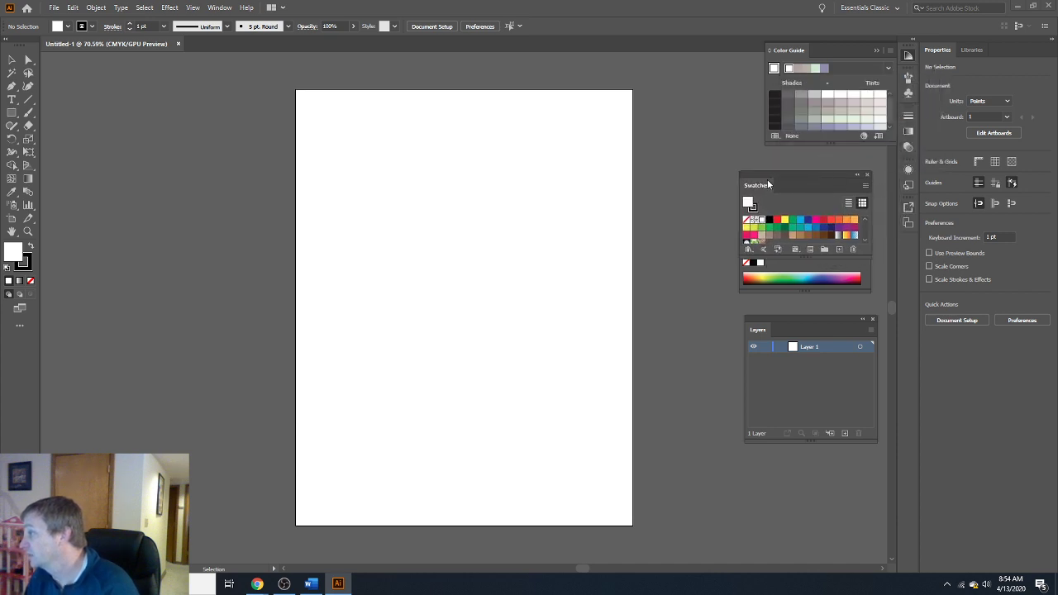
{"action": "left_click_drag", "start_coordinate": [767, 182], "coordinate": [769, 472]}
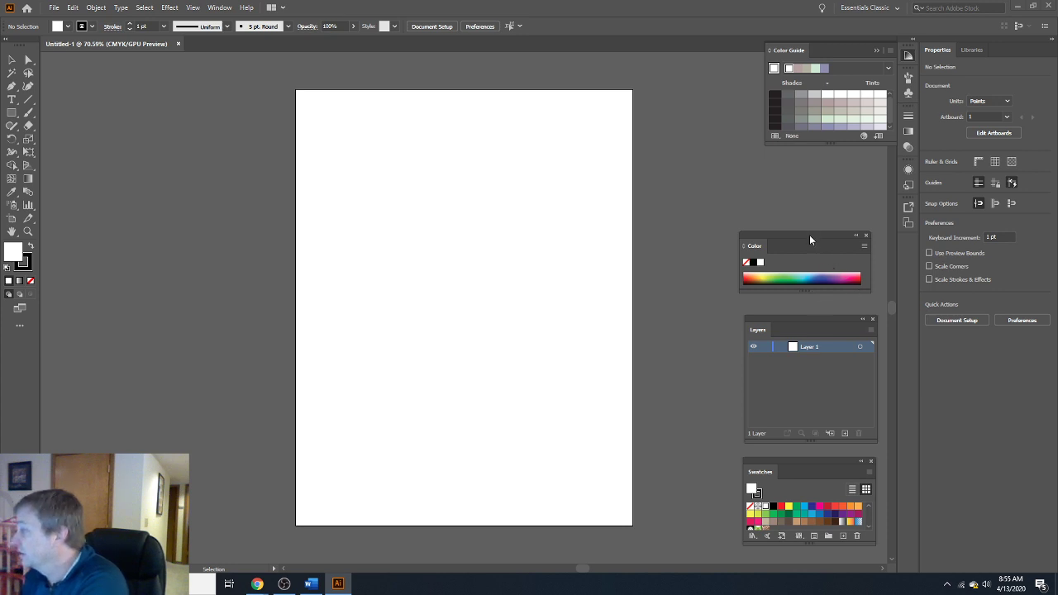
Rearrange the floating panels beside the artboard with Swatches uppermost, Color in the middle and Layers lowest.
{"action": "left_click_drag", "start_coordinate": [811, 240], "coordinate": [820, 248]}
{"action": "left_click_drag", "start_coordinate": [825, 461], "coordinate": [835, 153]}
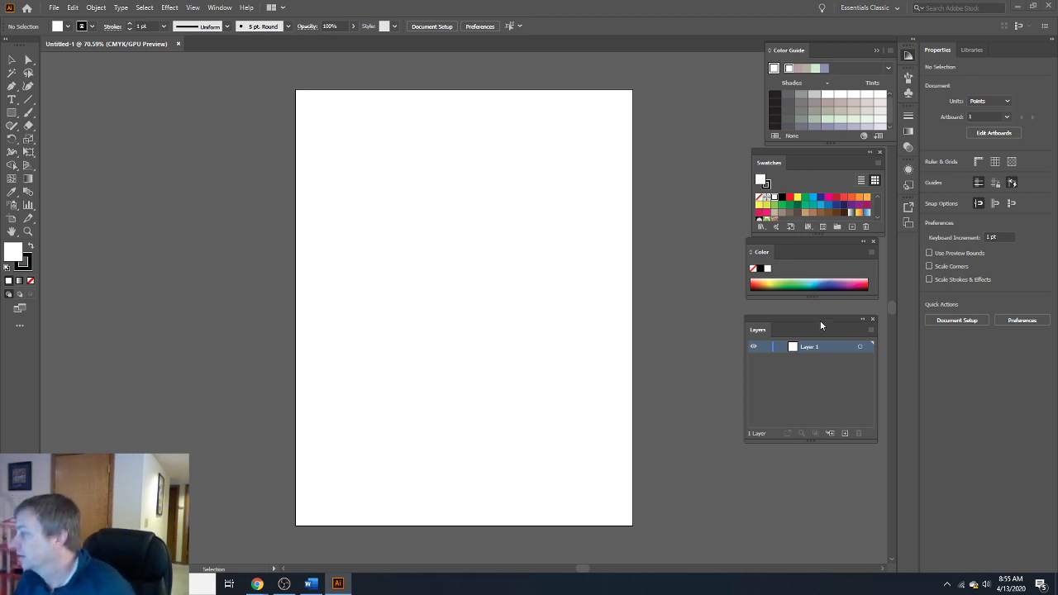
{"action": "left_click_drag", "start_coordinate": [821, 325], "coordinate": [818, 395]}
{"action": "left_click_drag", "start_coordinate": [821, 246], "coordinate": [823, 325]}
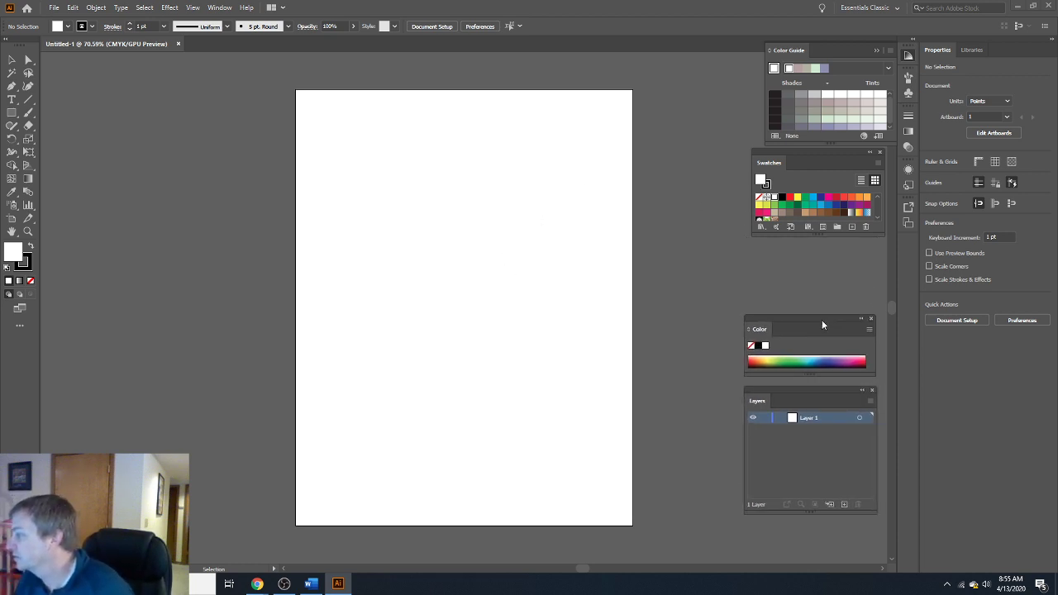
Move the Swatches panel down to just above Color, and float the Color Guide panel above Swatches.
{"action": "left_click_drag", "start_coordinate": [830, 157], "coordinate": [818, 219]}
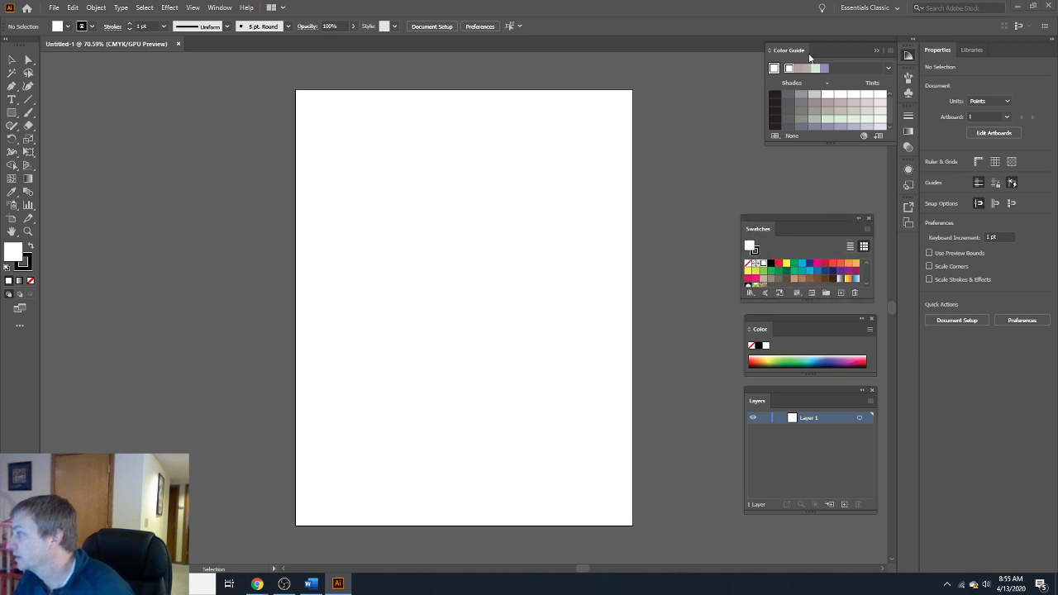
{"action": "left_click_drag", "start_coordinate": [829, 51], "coordinate": [799, 105]}
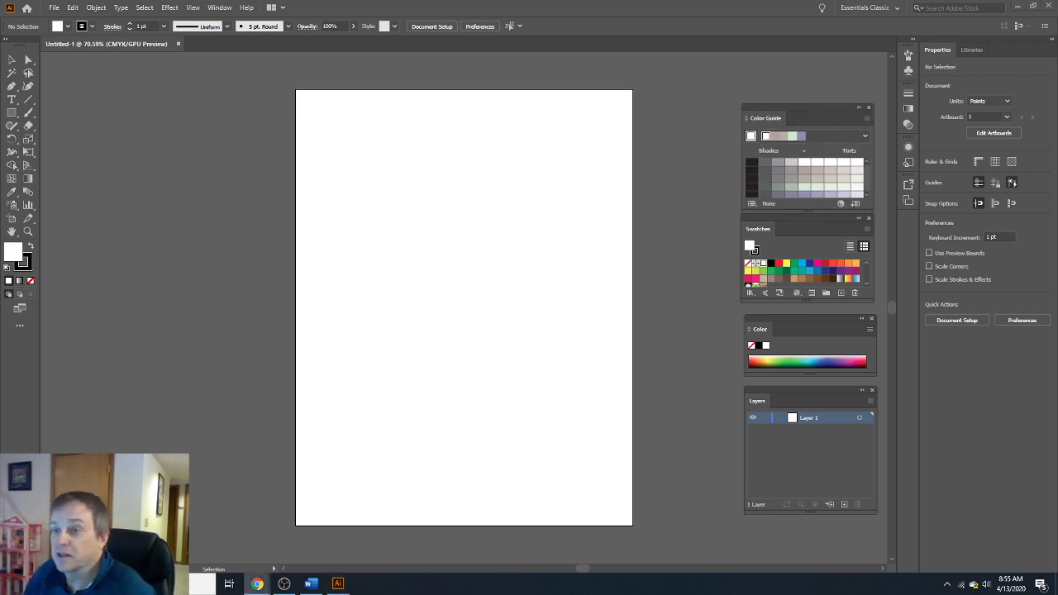
Switch to Chrome to view the Peely reference image, close its tab, and return to Illustrator.
{"action": "left_click", "coordinate": [257, 583]}
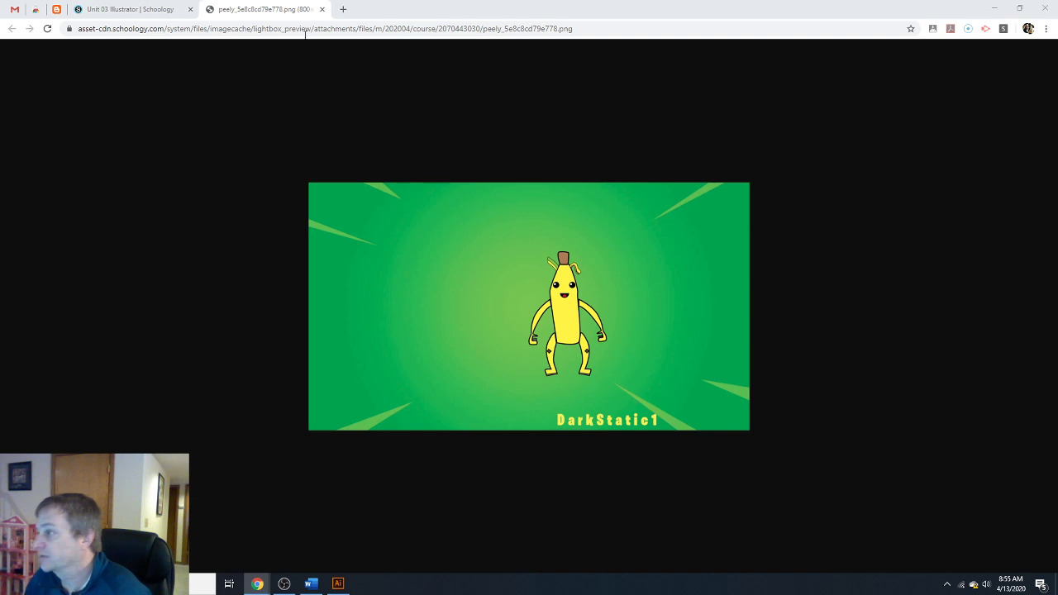
{"action": "middle_click", "coordinate": [290, 14]}
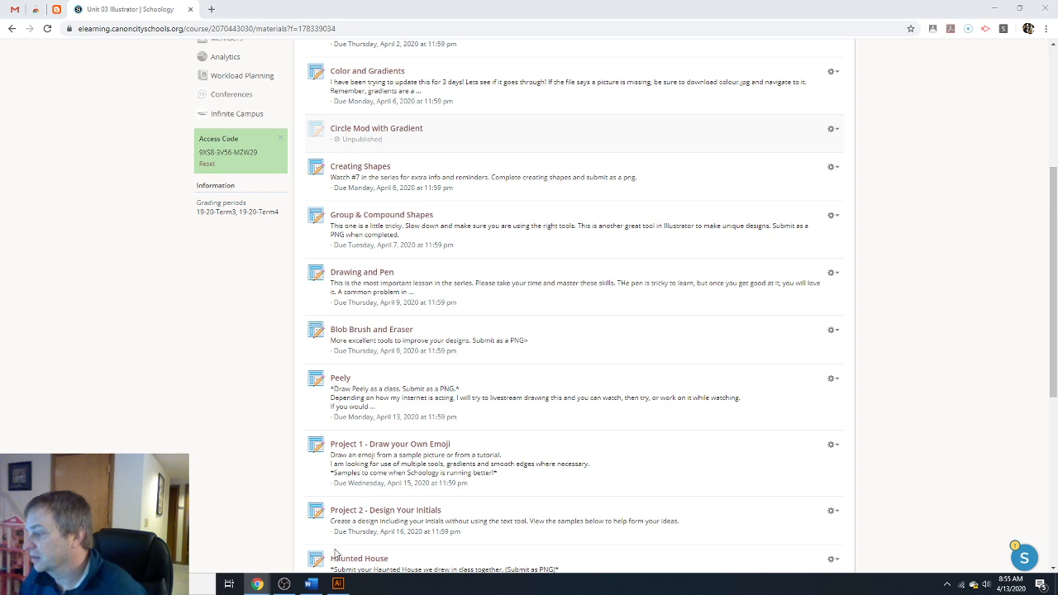
{"action": "left_click", "coordinate": [338, 584]}
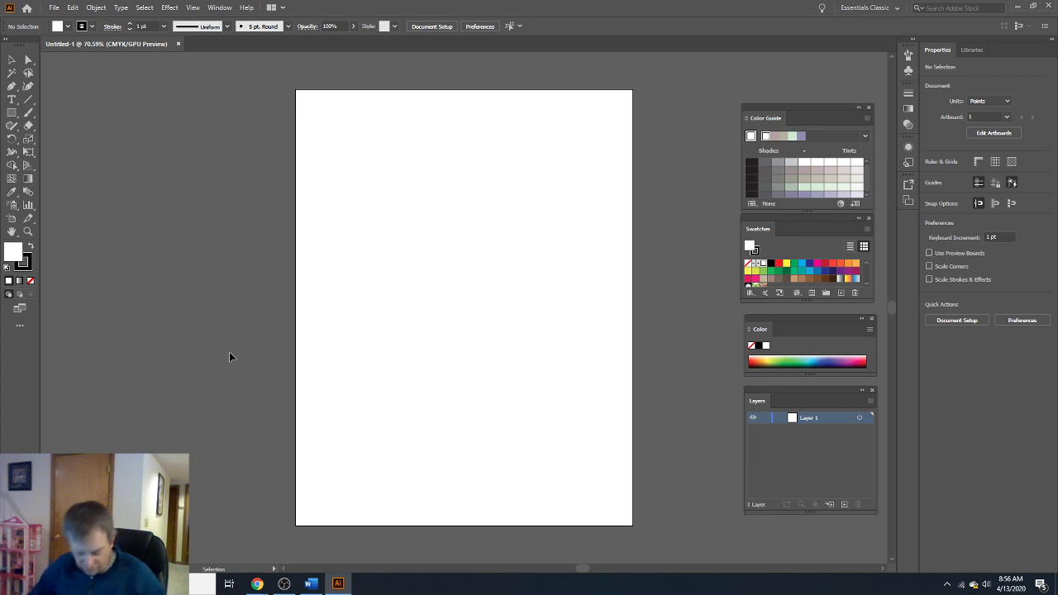
{"action": "scroll", "coordinate": [458, 259], "scroll_direction": "up", "scroll_amount": 2}
{"action": "scroll", "coordinate": [458, 259], "scroll_direction": "down", "scroll_amount": 2}
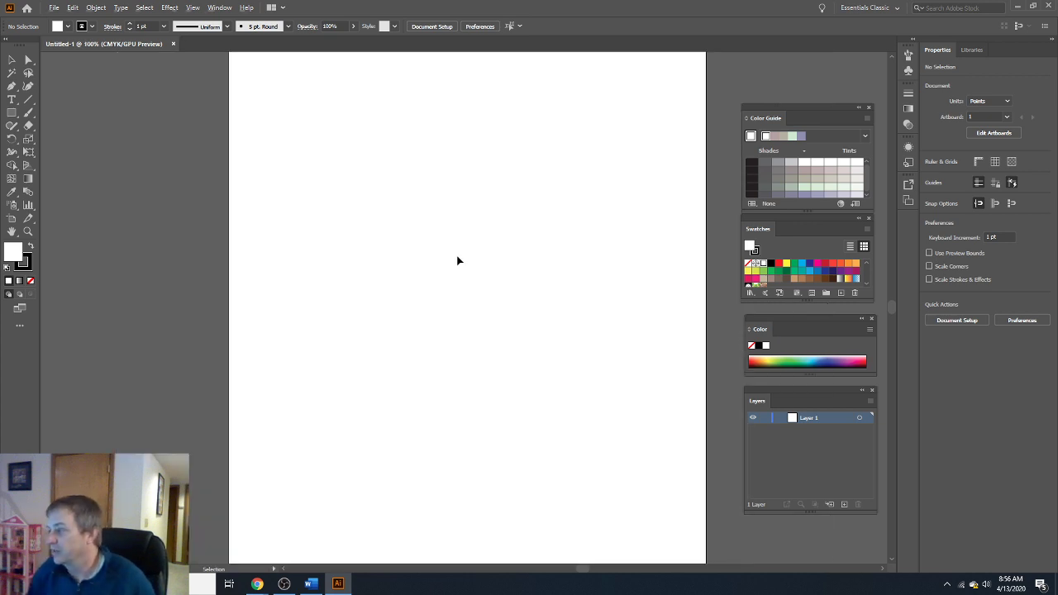
{"action": "scroll", "coordinate": [458, 260], "scroll_direction": "up", "scroll_amount": 1}
{"action": "scroll", "coordinate": [458, 260], "scroll_direction": "down", "scroll_amount": 1}
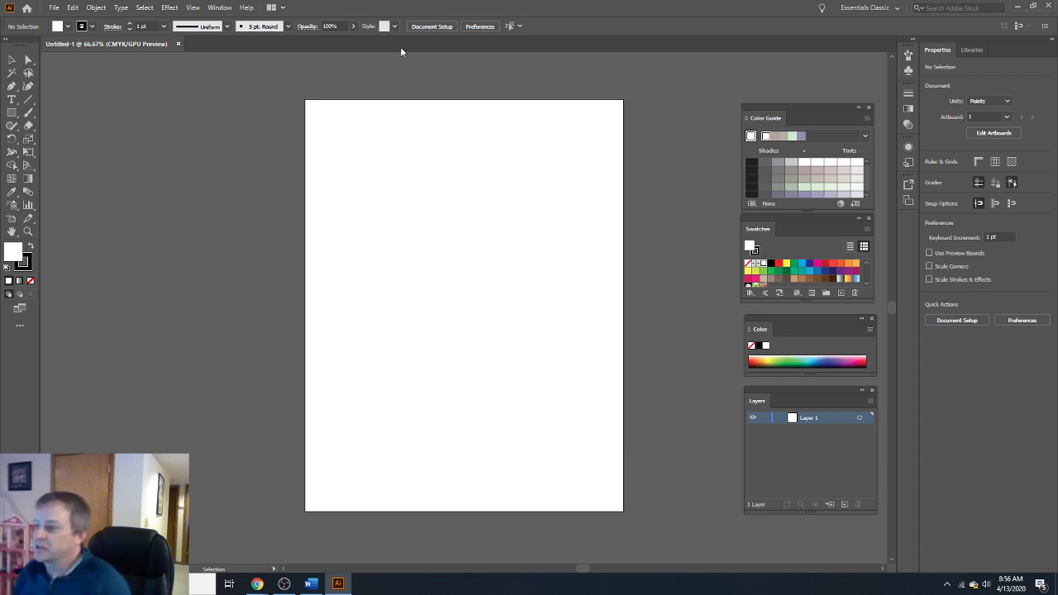
Draw a closed leg outline with a pointed foot from eight straight-segment Pen tool anchors in the lower part of the artboard.
{"action": "left_click", "coordinate": [18, 87]}
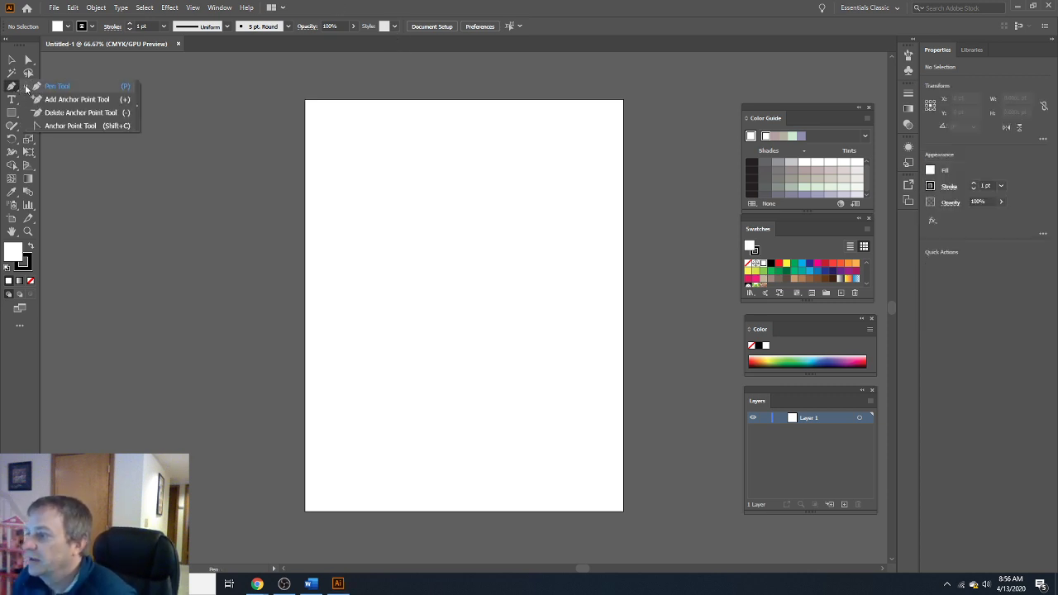
{"action": "left_click", "coordinate": [56, 86]}
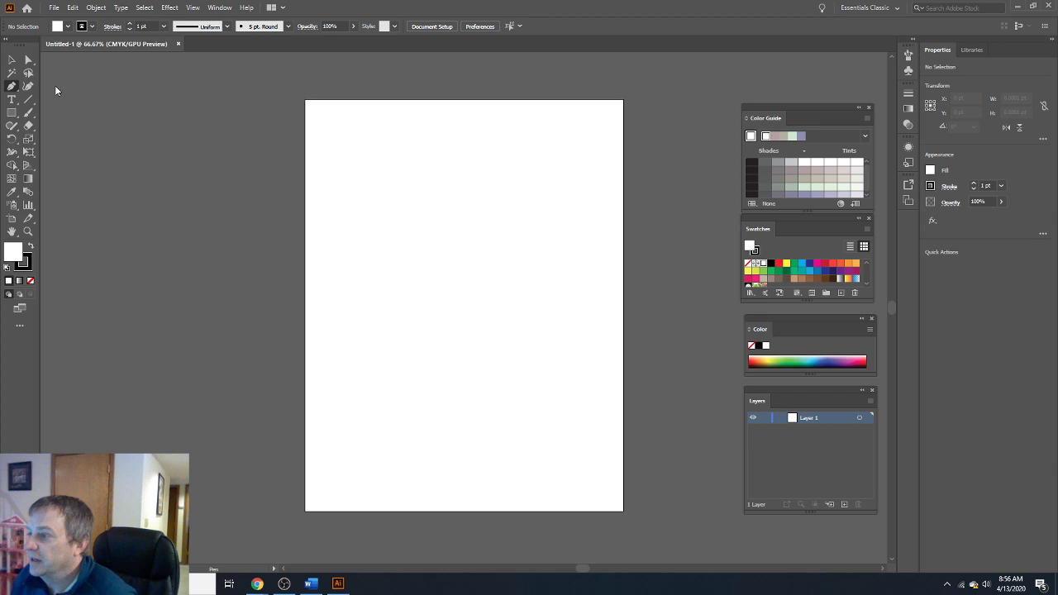
{"action": "left_click", "coordinate": [507, 349]}
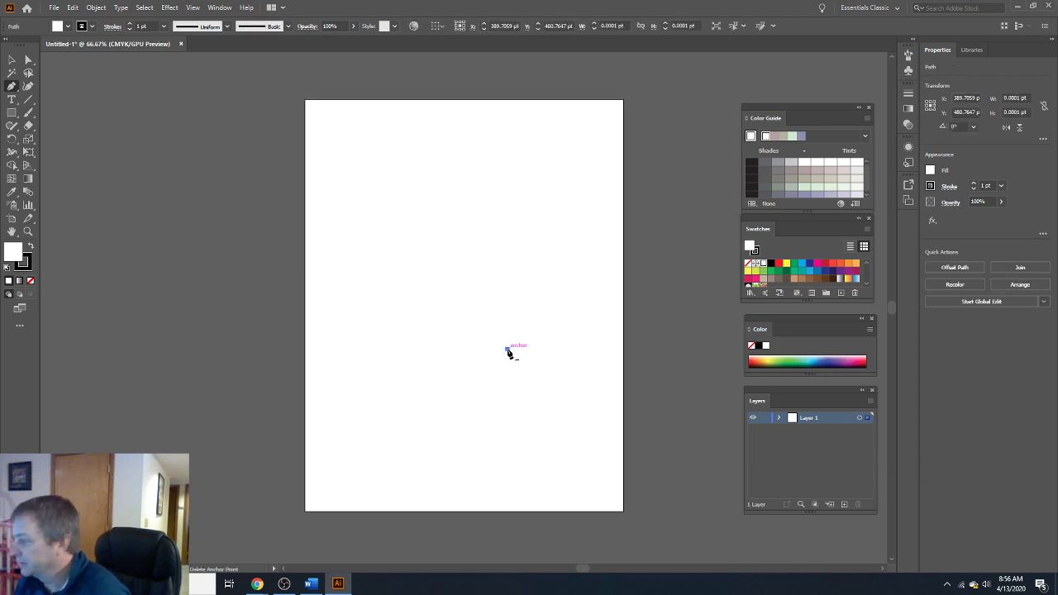
{"action": "left_click", "coordinate": [533, 387]}
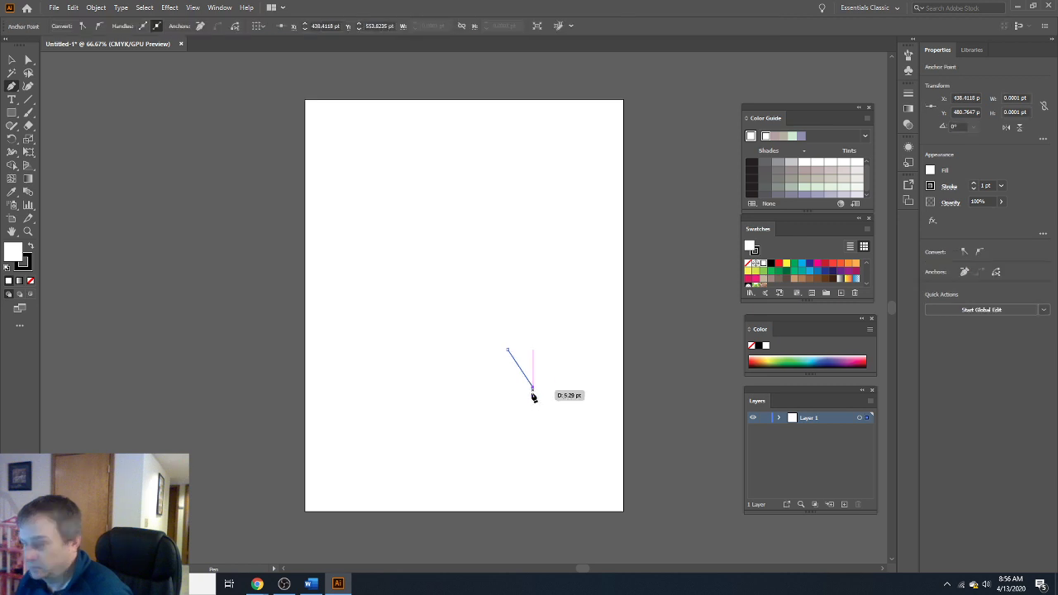
{"action": "left_click", "coordinate": [517, 443]}
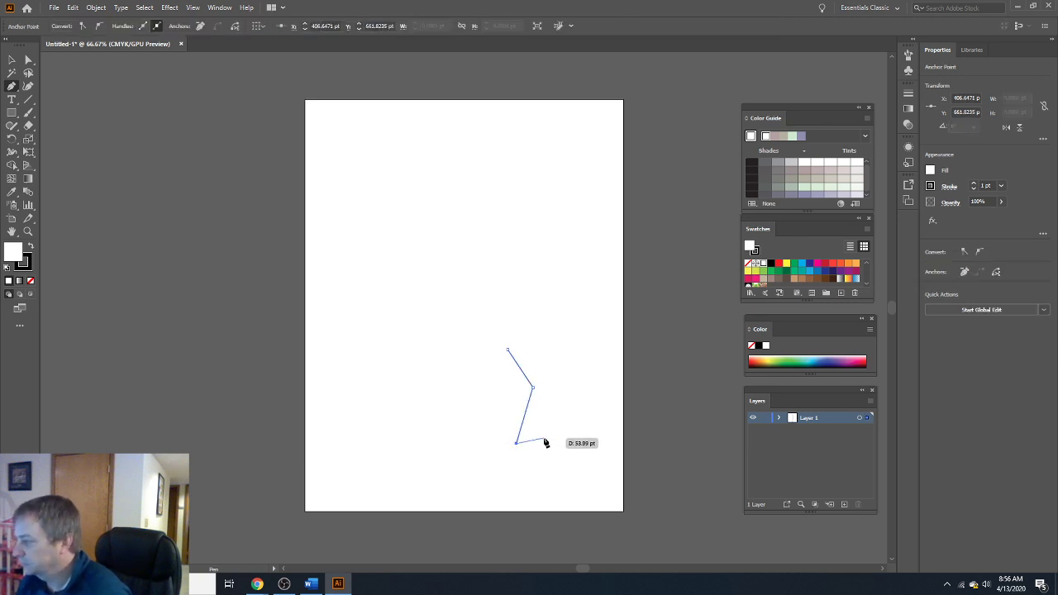
{"action": "left_click", "coordinate": [543, 437]}
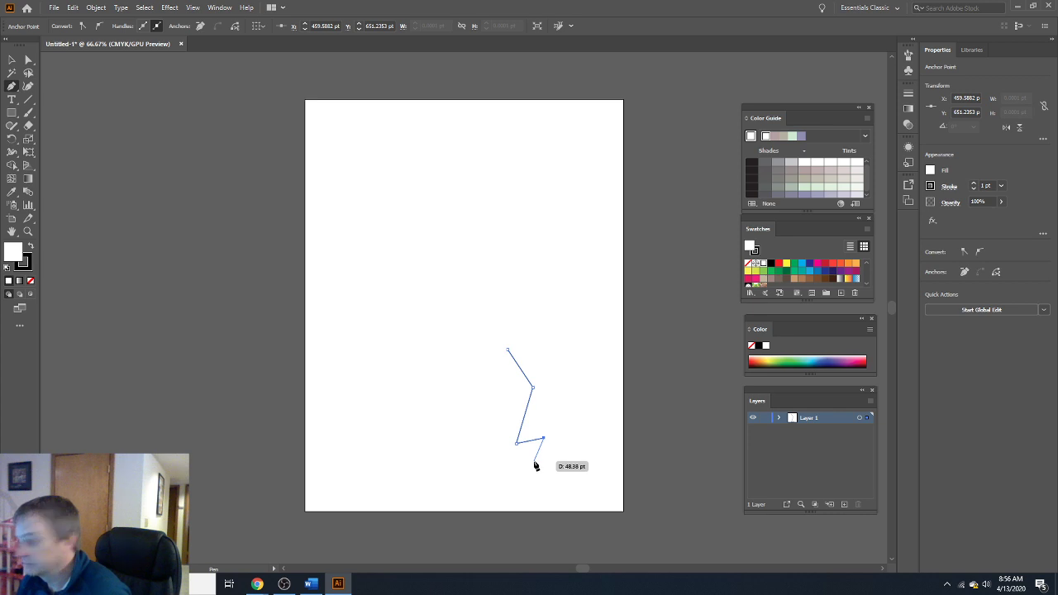
{"action": "left_click", "coordinate": [534, 465]}
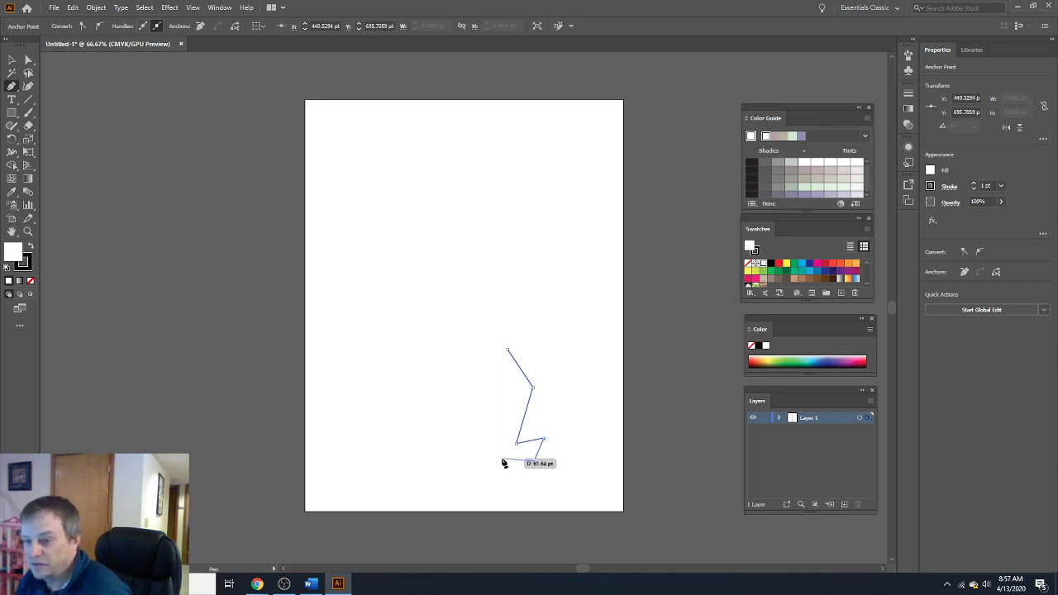
{"action": "left_click", "coordinate": [497, 457]}
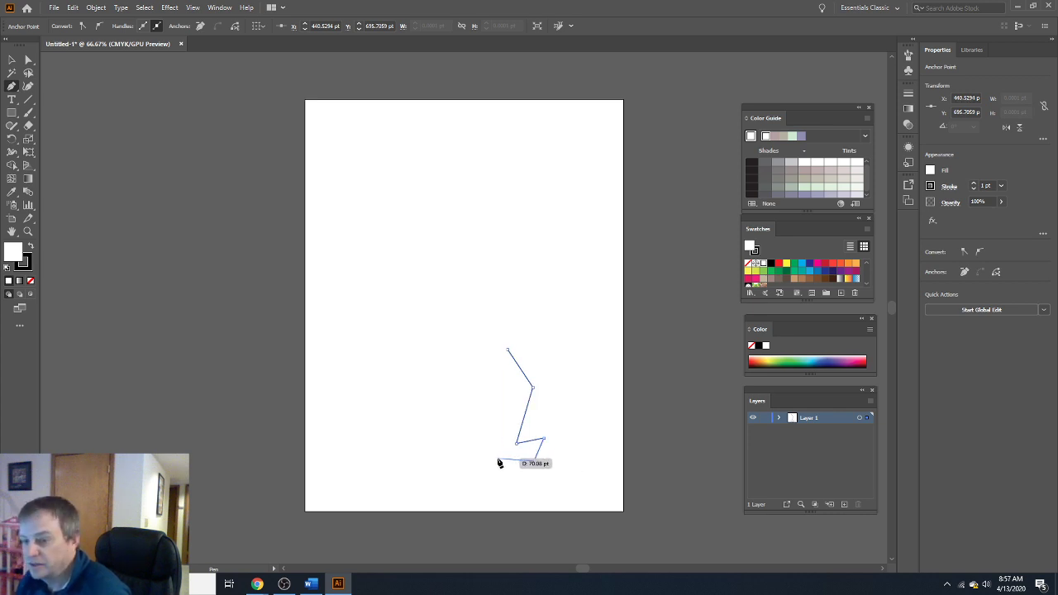
{"action": "left_click", "coordinate": [506, 386]}
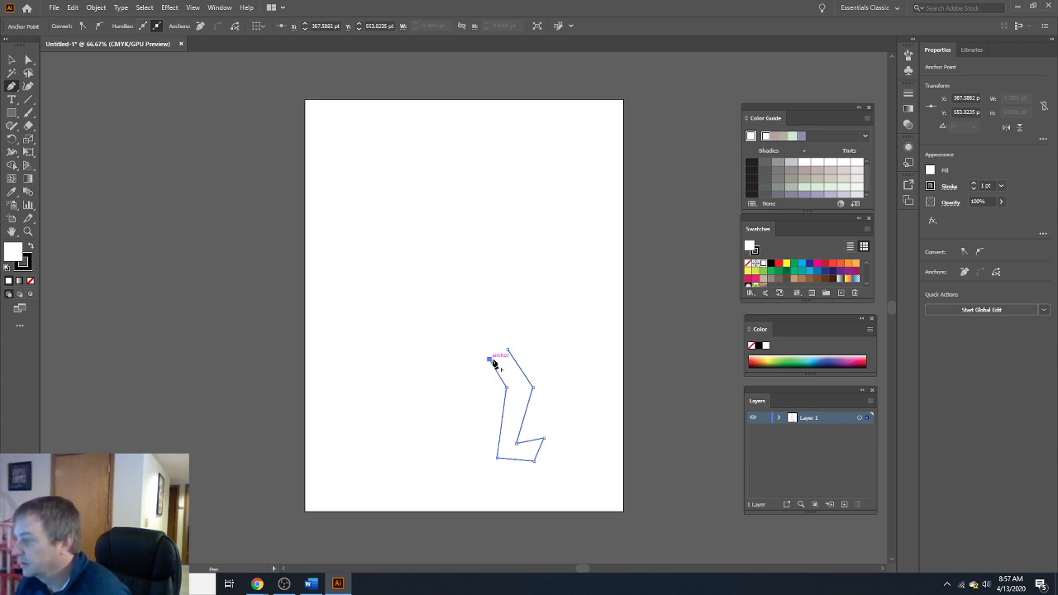
{"action": "left_click", "coordinate": [490, 357]}
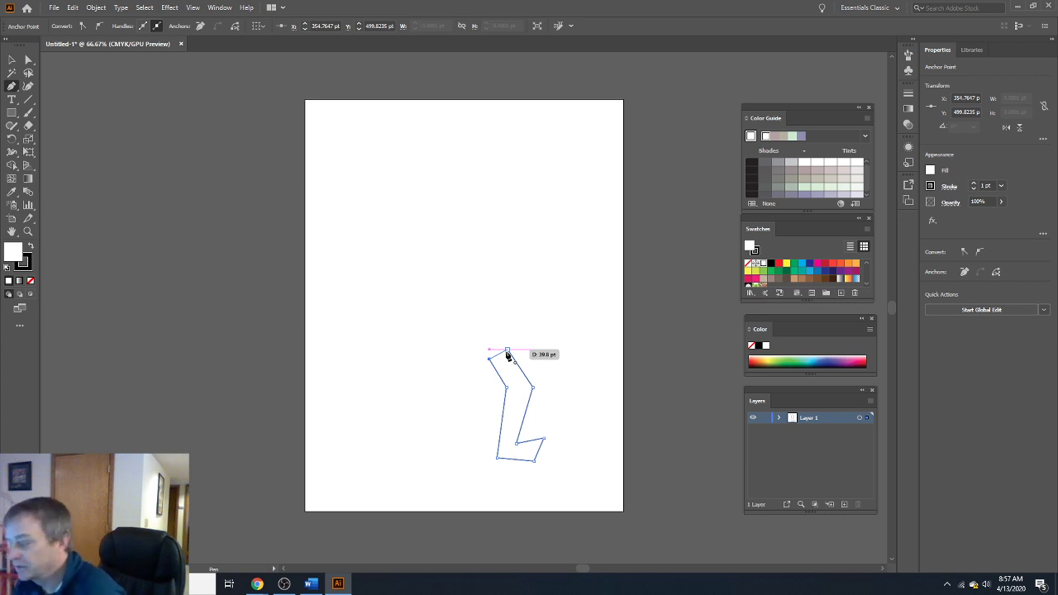
{"action": "left_click", "coordinate": [509, 354]}
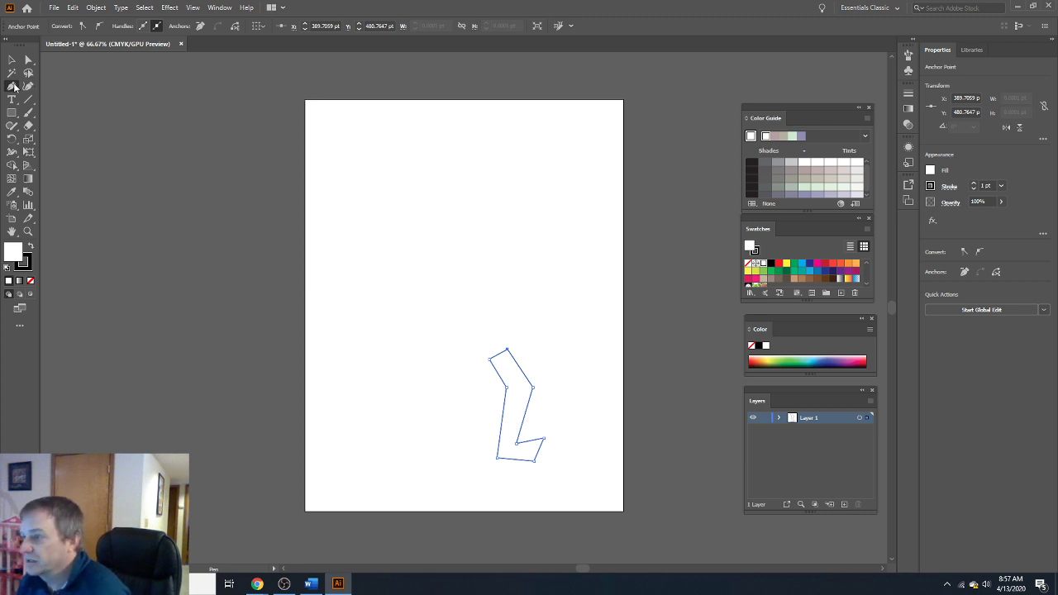
Curve the outer knee corner of the leg into a smooth bend with the Anchor Point tool.
{"action": "left_click", "coordinate": [11, 87]}
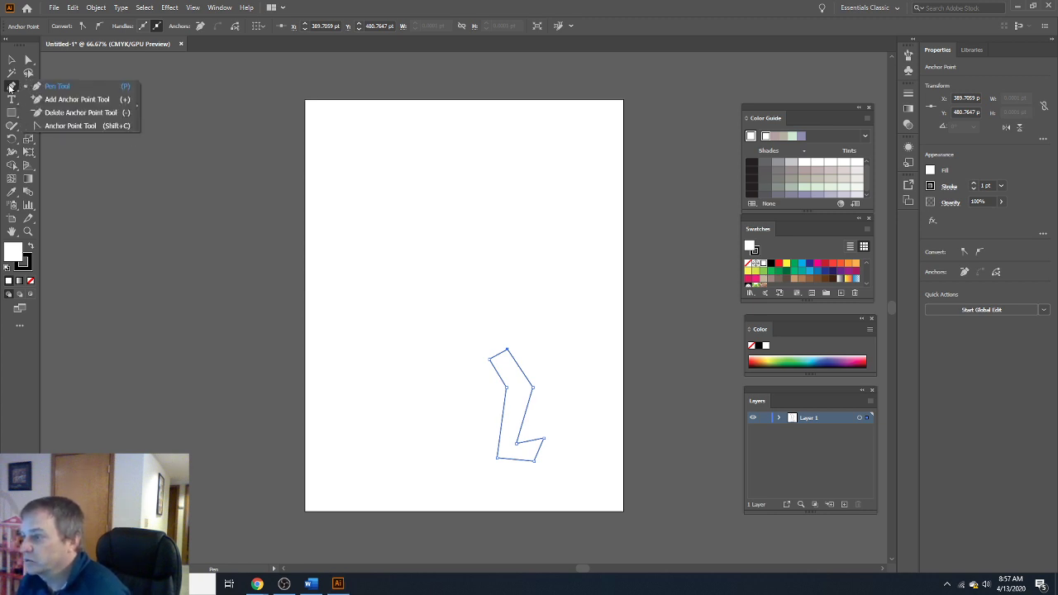
{"action": "left_click", "coordinate": [70, 125]}
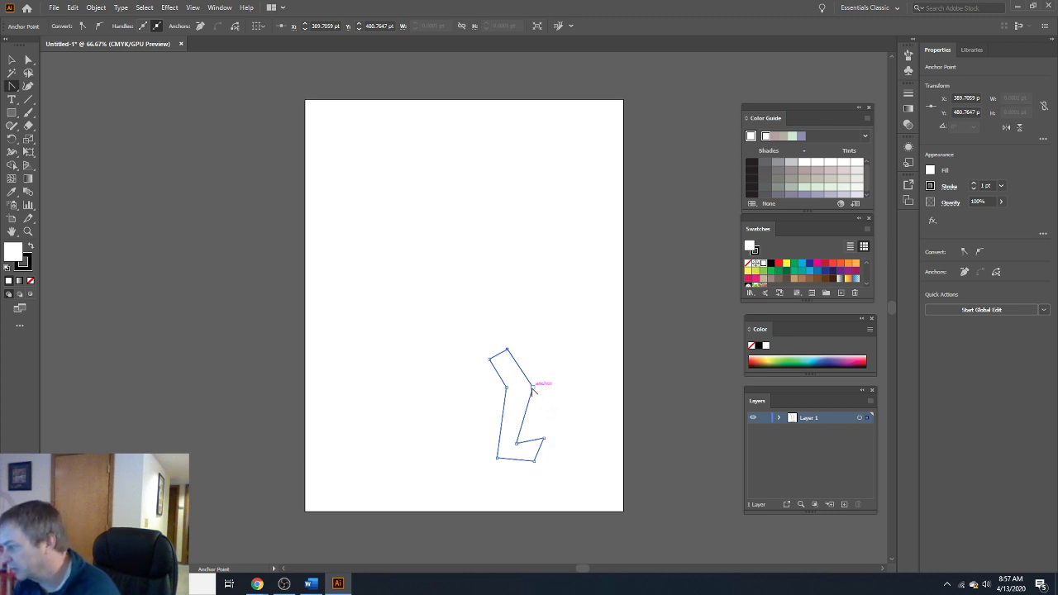
{"action": "left_click_drag", "start_coordinate": [533, 388], "coordinate": [533, 376]}
{"action": "left_click_drag", "start_coordinate": [541, 390], "coordinate": [535, 405]}
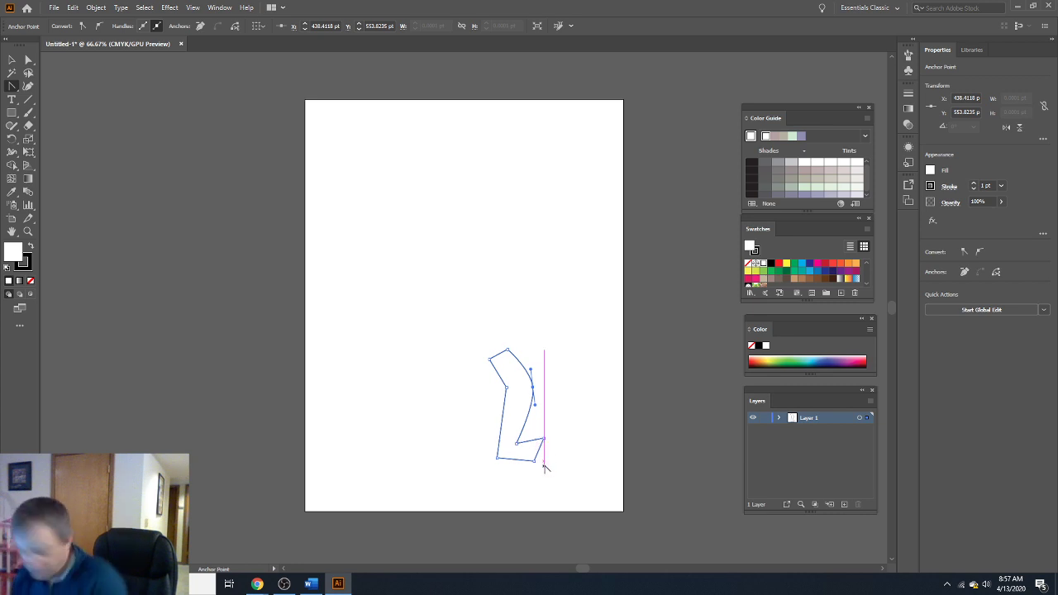
Round the toe tip of the foot slightly and curve the inner knee corner with the Anchor Point tool.
{"action": "scroll", "coordinate": [534, 414], "scroll_direction": "up", "scroll_amount": 4}
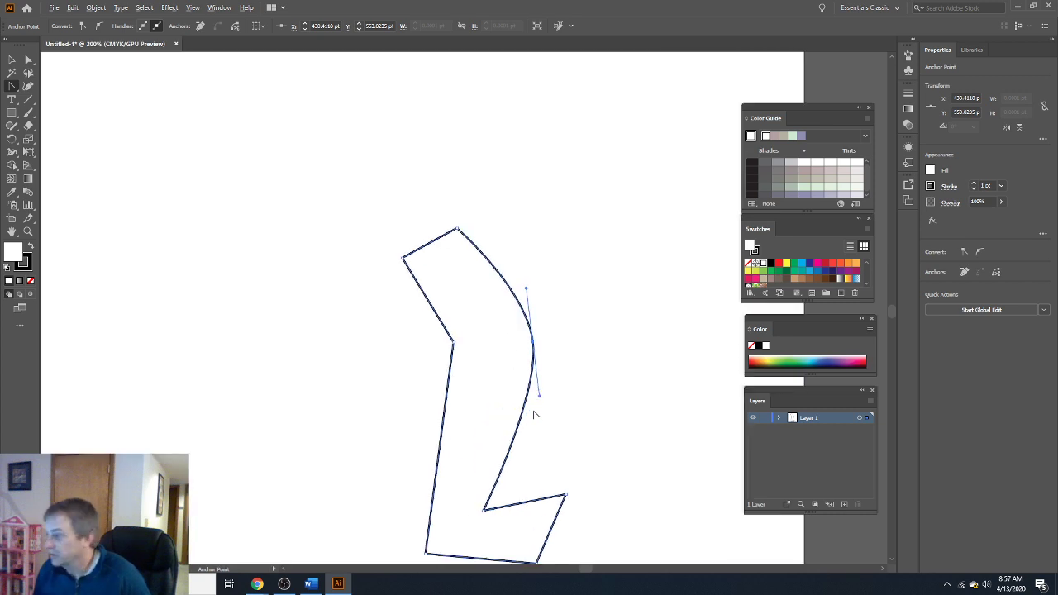
{"action": "scroll", "coordinate": [579, 429], "scroll_direction": "down", "scroll_amount": 1}
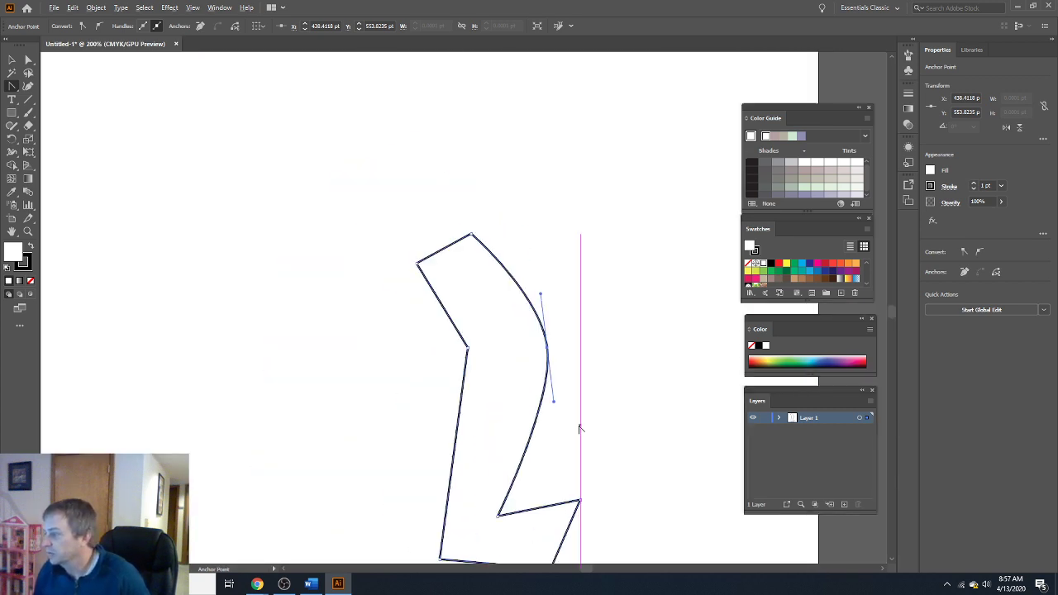
{"action": "left_click_drag", "start_coordinate": [893, 311], "coordinate": [892, 313]}
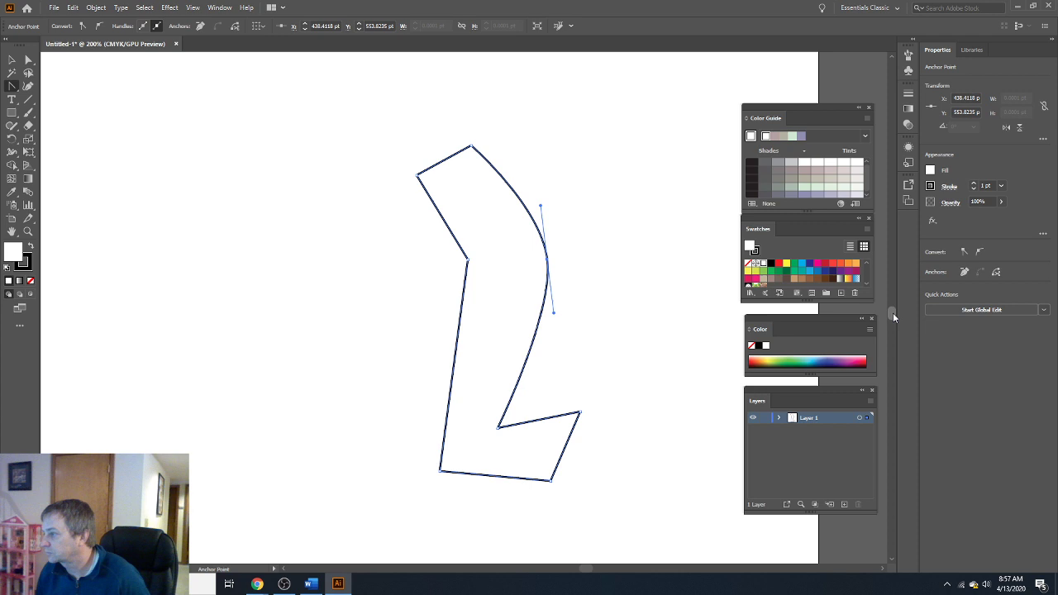
{"action": "left_click", "coordinate": [11, 86]}
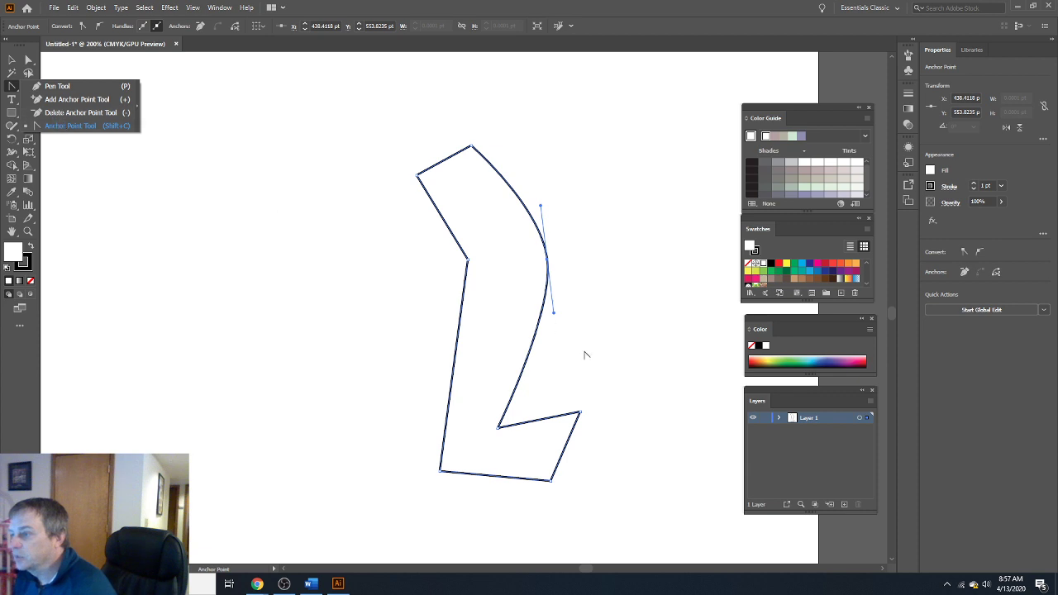
{"action": "left_click_drag", "start_coordinate": [580, 411], "coordinate": [587, 421]}
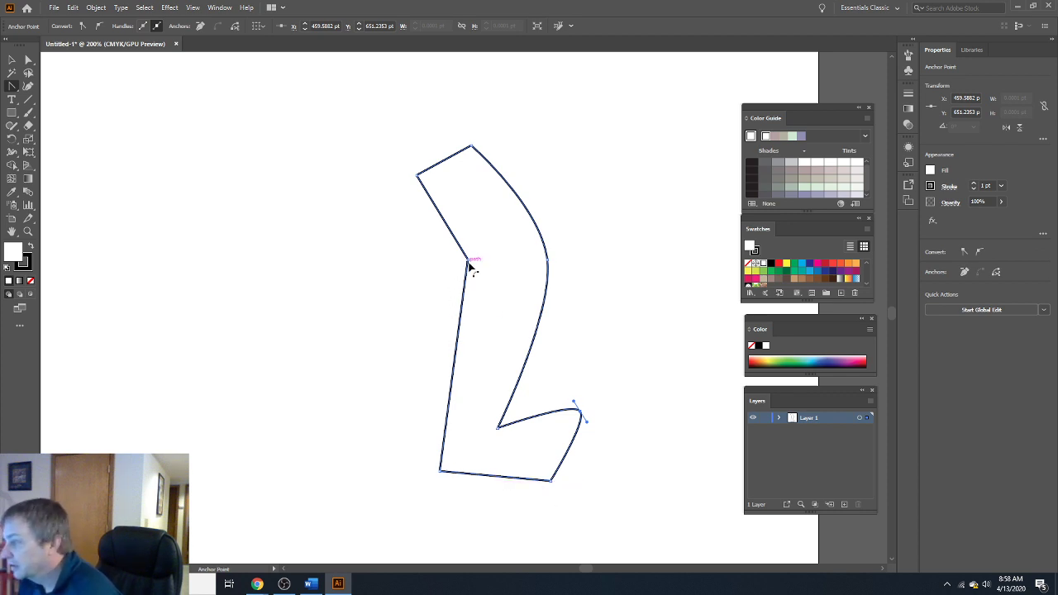
{"action": "left_click_drag", "start_coordinate": [468, 262], "coordinate": [443, 201]}
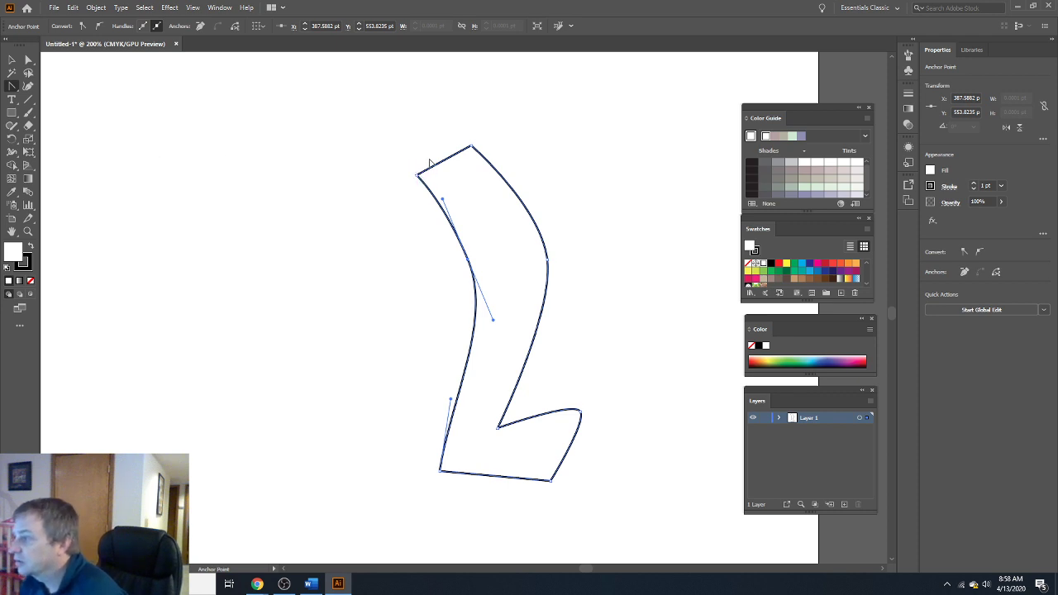
Slightly round the two upper corners of the leg with the Anchor Point tool, and deselect the shape.
{"action": "mouse_move", "coordinate": [417, 175]}
{"action": "left_mouse_down"}
{"action": "mouse_move", "coordinate": [424, 159]}
{"action": "mouse_move", "coordinate": [413, 153]}
{"action": "mouse_move", "coordinate": [418, 172]}
{"action": "left_mouse_up"}
{"action": "left_click", "coordinate": [470, 147]}
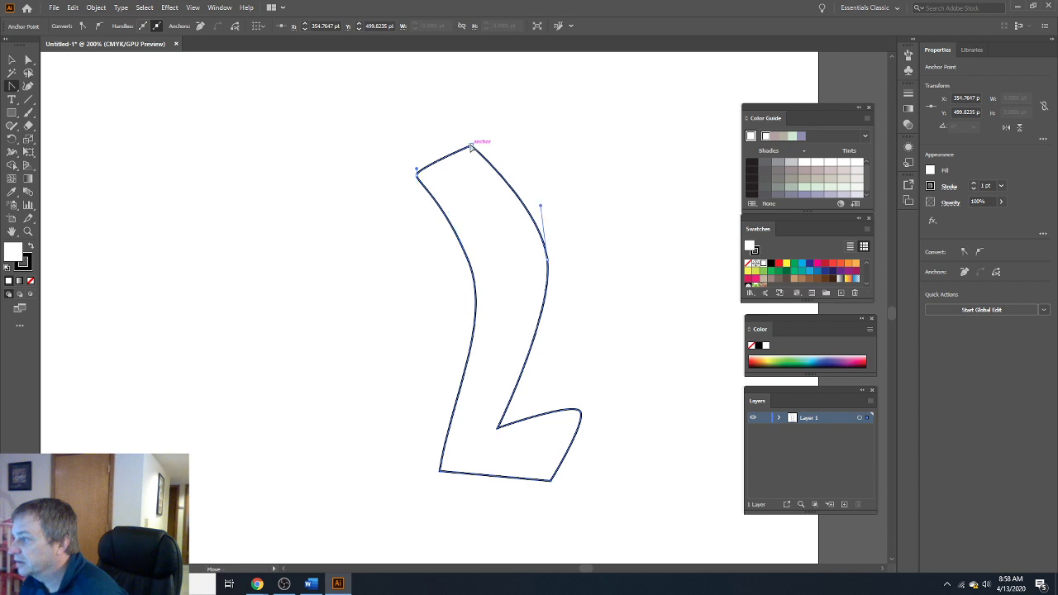
{"action": "left_click_drag", "start_coordinate": [472, 147], "coordinate": [480, 150]}
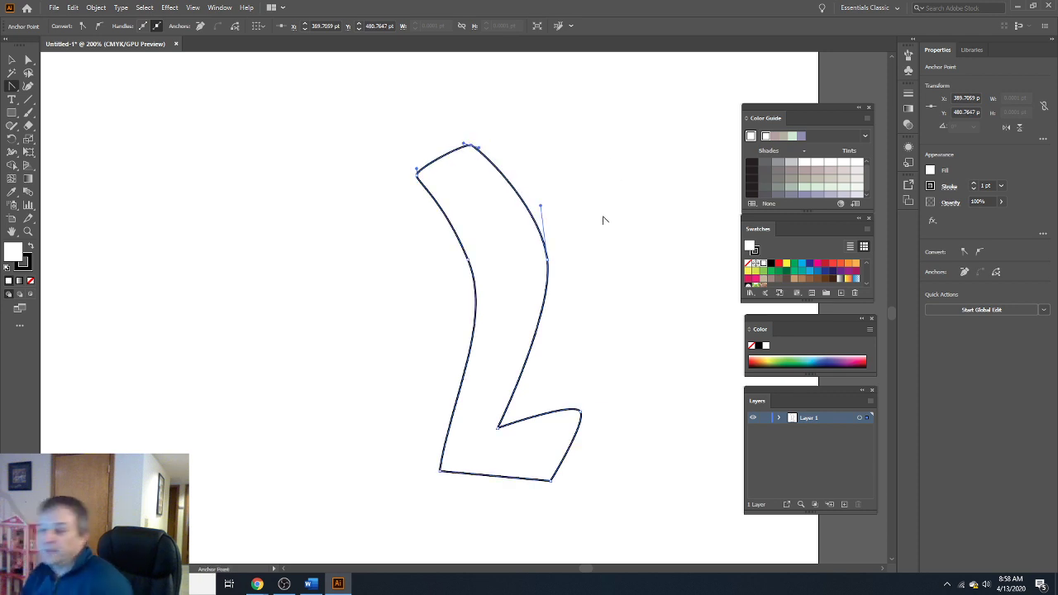
{"action": "key", "text": "v"}
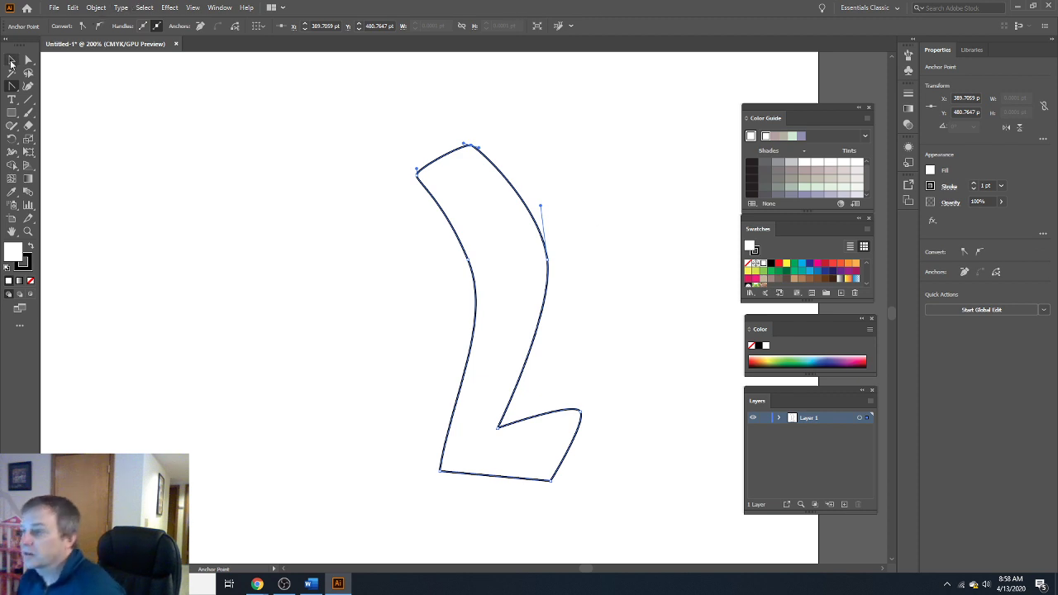
{"action": "left_click", "coordinate": [342, 305]}
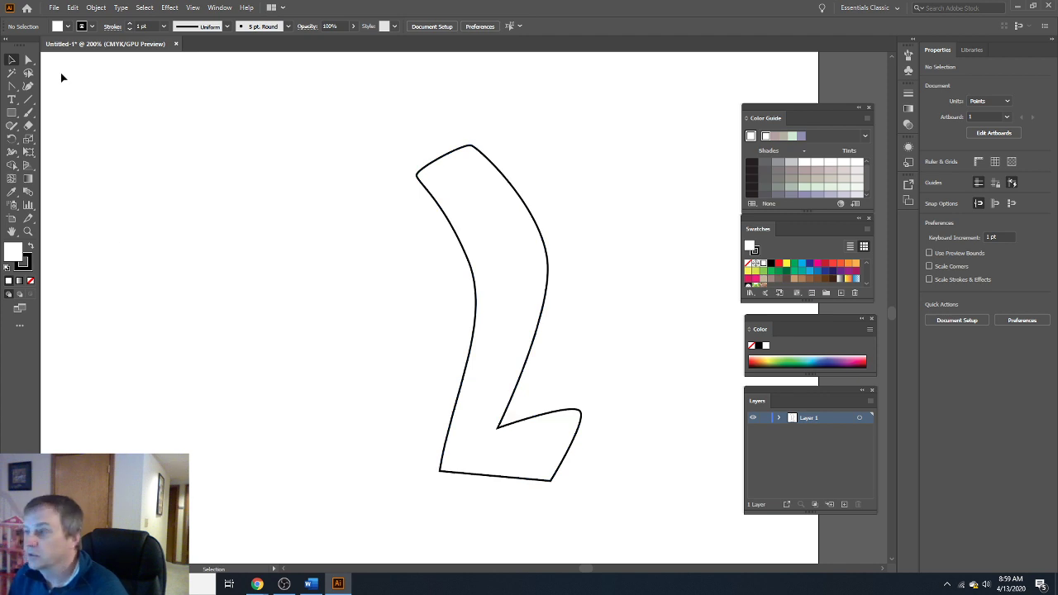
Select the whole leg shape for recoloring.
{"action": "left_click", "coordinate": [14, 60]}
{"action": "left_click_drag", "start_coordinate": [323, 126], "coordinate": [618, 341]}
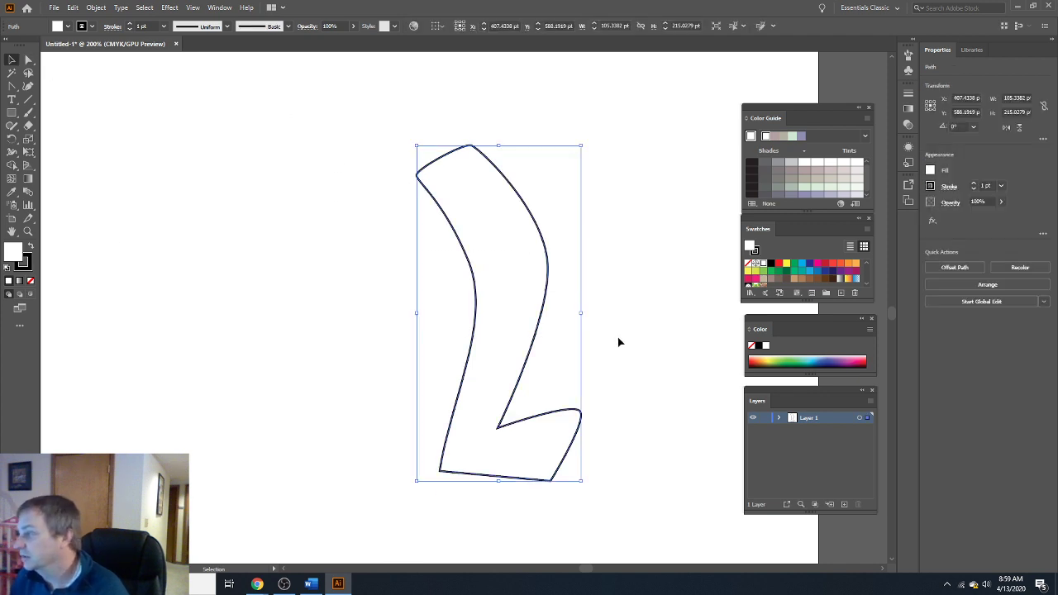
{"action": "double_click", "coordinate": [14, 251]}
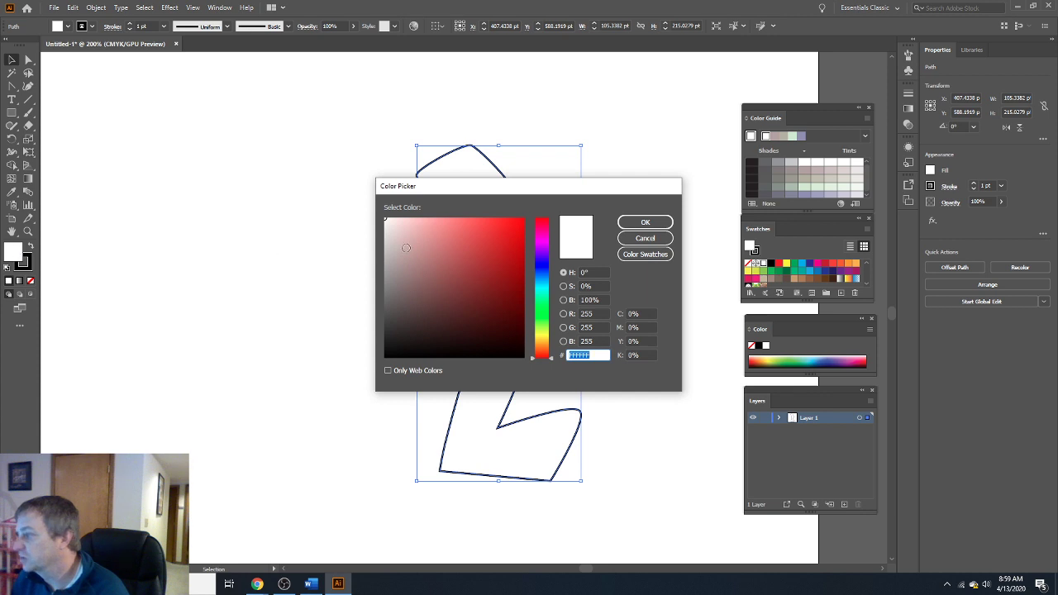
{"action": "left_click", "coordinate": [541, 338]}
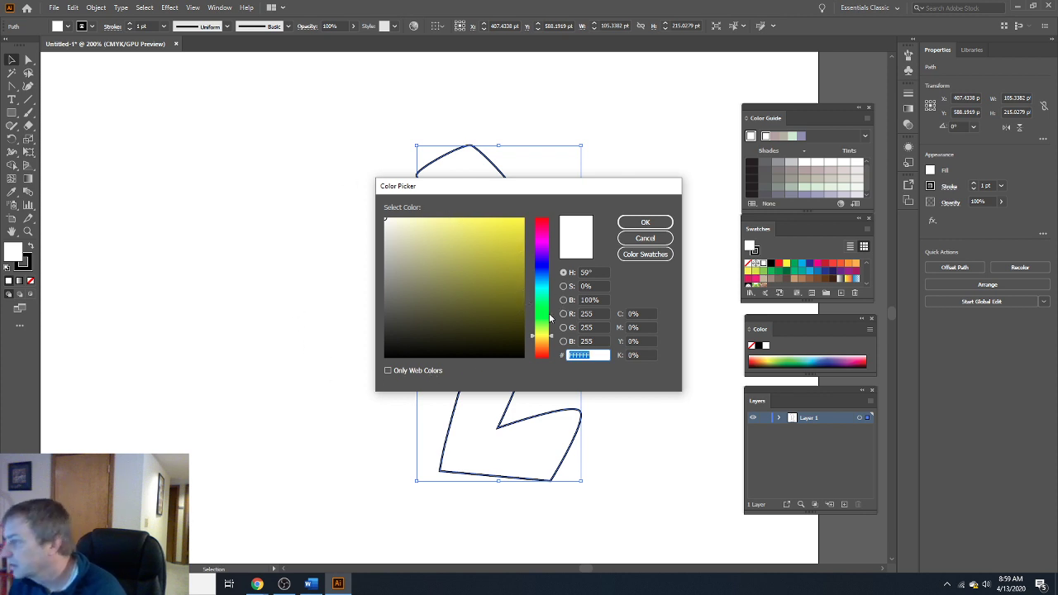
{"action": "mouse_move", "coordinate": [548, 338]}
{"action": "left_mouse_down"}
{"action": "mouse_move", "coordinate": [550, 327]}
{"action": "mouse_move", "coordinate": [549, 342]}
{"action": "mouse_move", "coordinate": [543, 335]}
{"action": "left_mouse_up"}
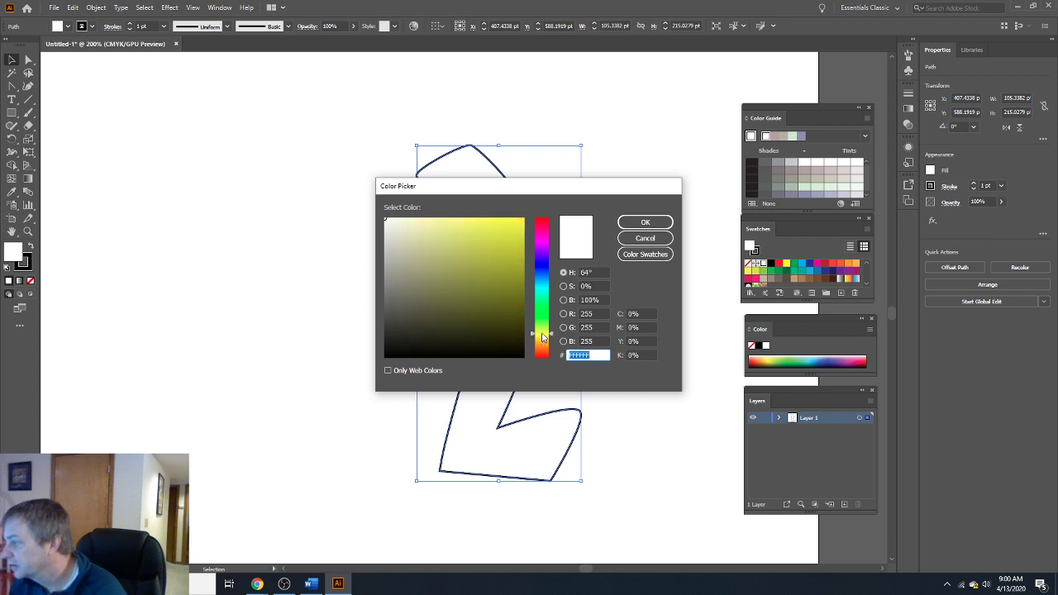
{"action": "left_click", "coordinate": [439, 237]}
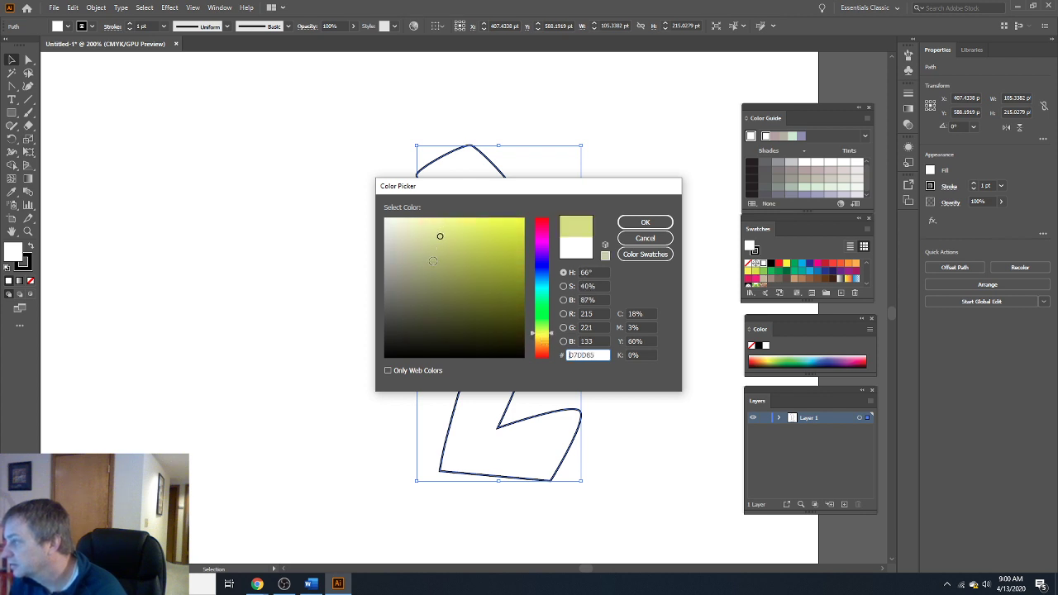
{"action": "left_click", "coordinate": [430, 263]}
{"action": "left_click_drag", "start_coordinate": [459, 280], "coordinate": [460, 224]}
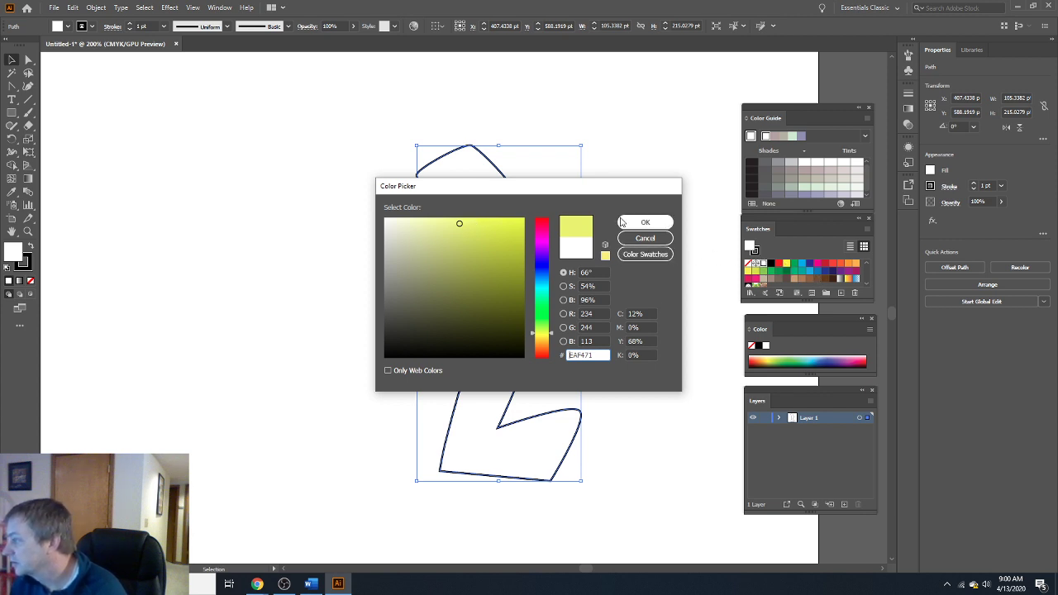
{"action": "left_click", "coordinate": [649, 239]}
Fill the selected leg shape with the bright yellow swatch, keeping its black 1 pt stroke, and deselect it.
{"action": "left_click", "coordinate": [788, 264]}
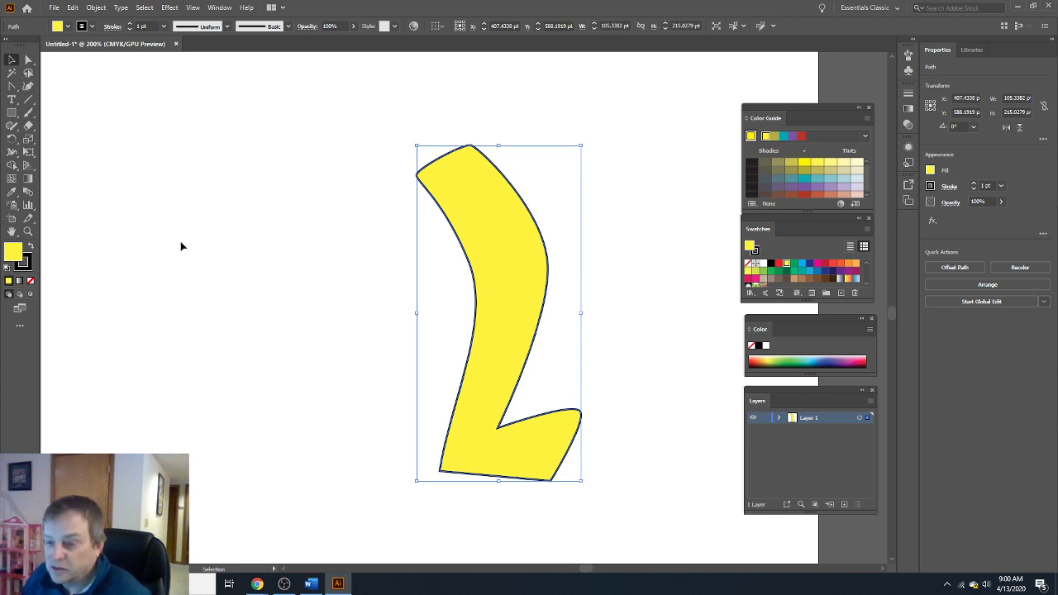
{"action": "left_click", "coordinate": [242, 170]}
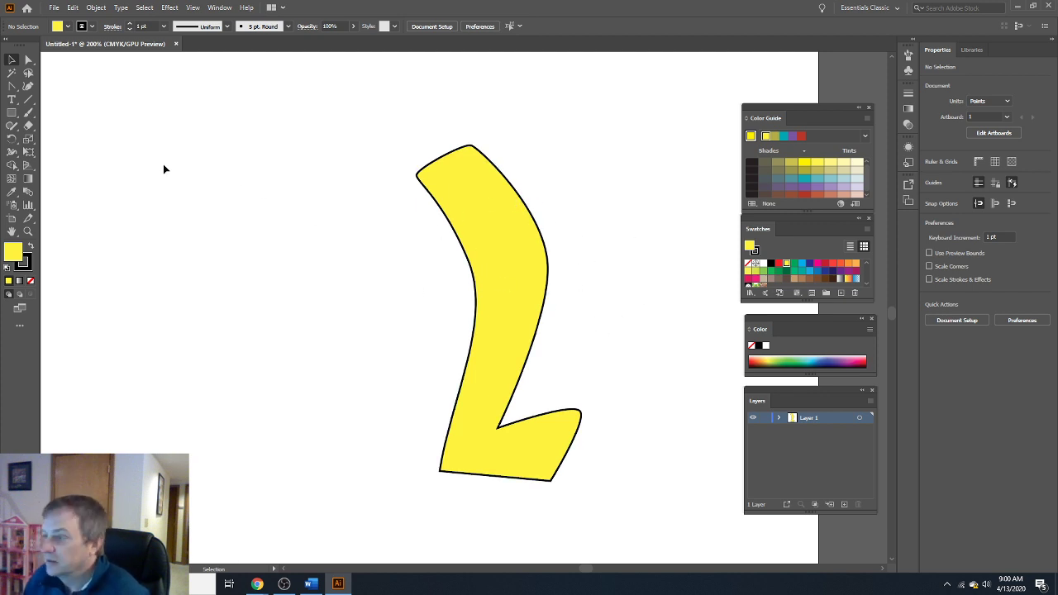
Draw a closed four-point diamond about 17 pt wide and 21 pt tall beside the outer knee with the Pen tool.
{"action": "left_click", "coordinate": [12, 86]}
{"action": "left_click_drag", "start_coordinate": [12, 86], "coordinate": [50, 86]}
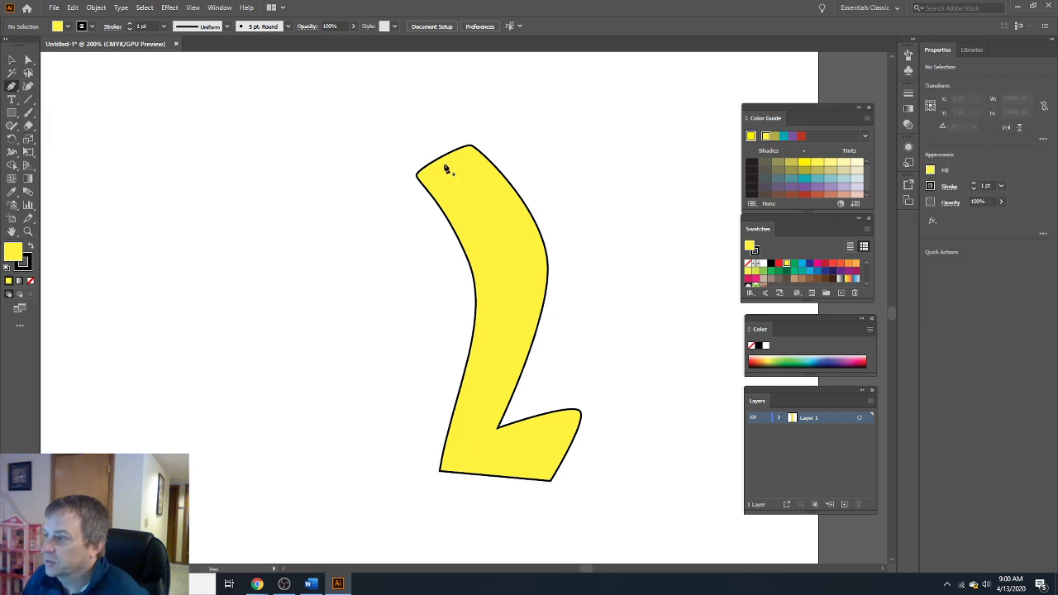
{"action": "left_click", "coordinate": [587, 250]}
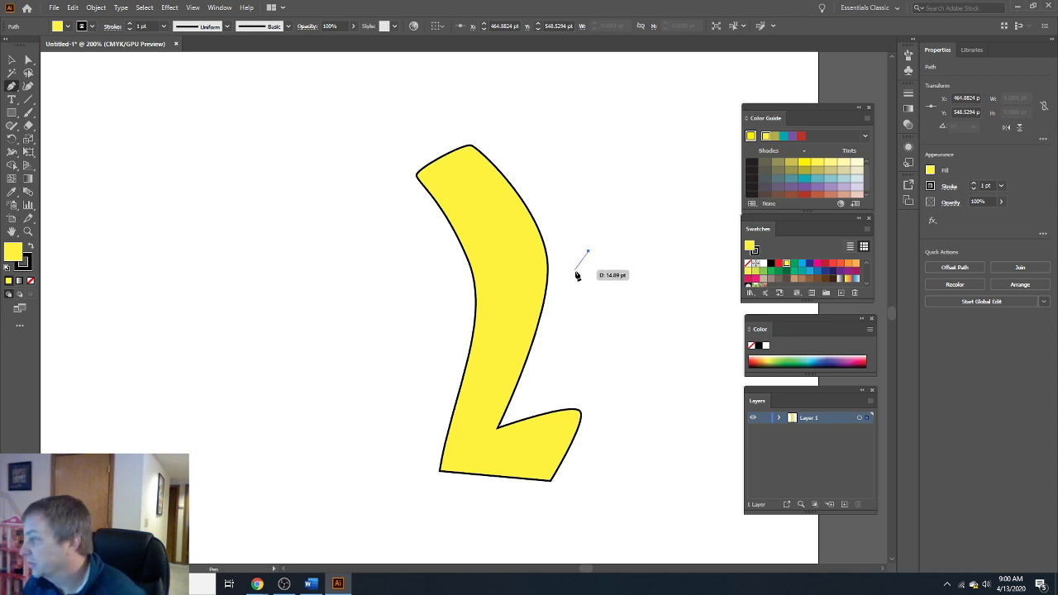
{"action": "left_click", "coordinate": [579, 276]}
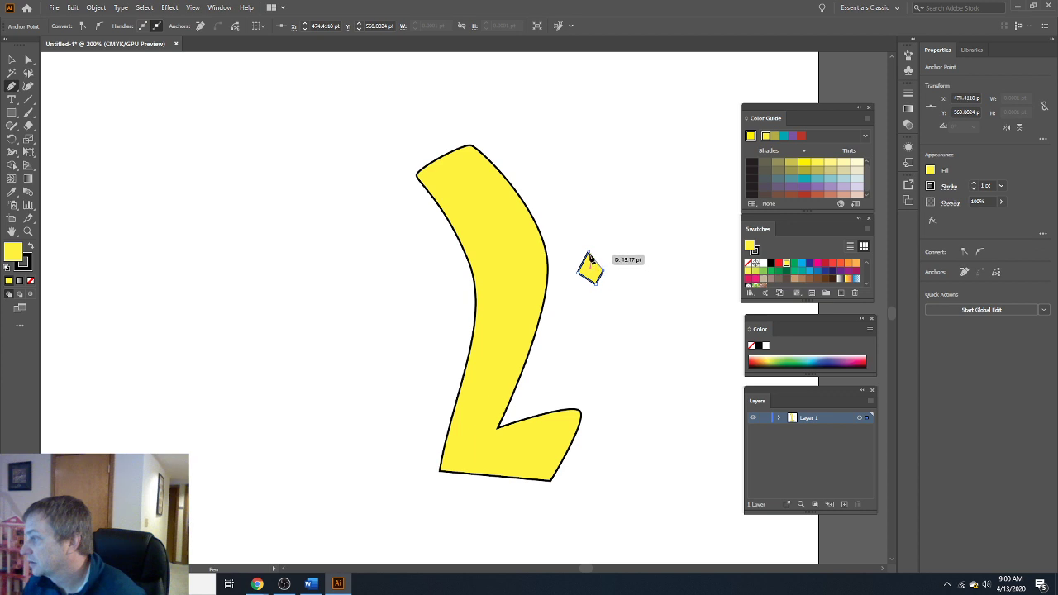
{"action": "left_click", "coordinate": [589, 252]}
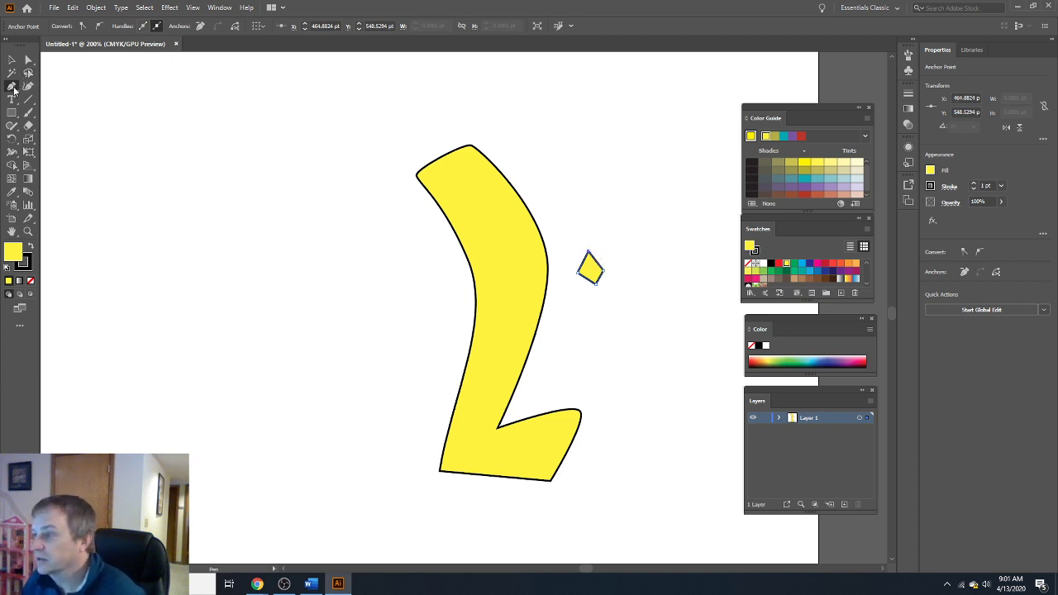
Try curving the diamond's corner farthest from the leg with the Anchor Point tool, and undo the curve.
{"action": "left_click_drag", "start_coordinate": [13, 89], "coordinate": [66, 128]}
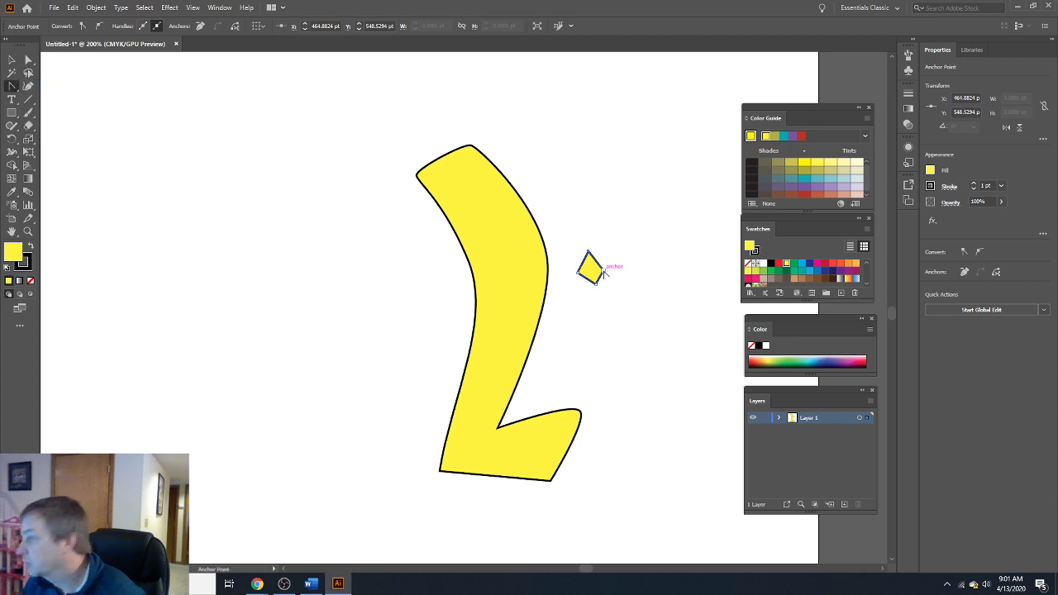
{"action": "left_click_drag", "start_coordinate": [604, 274], "coordinate": [606, 266]}
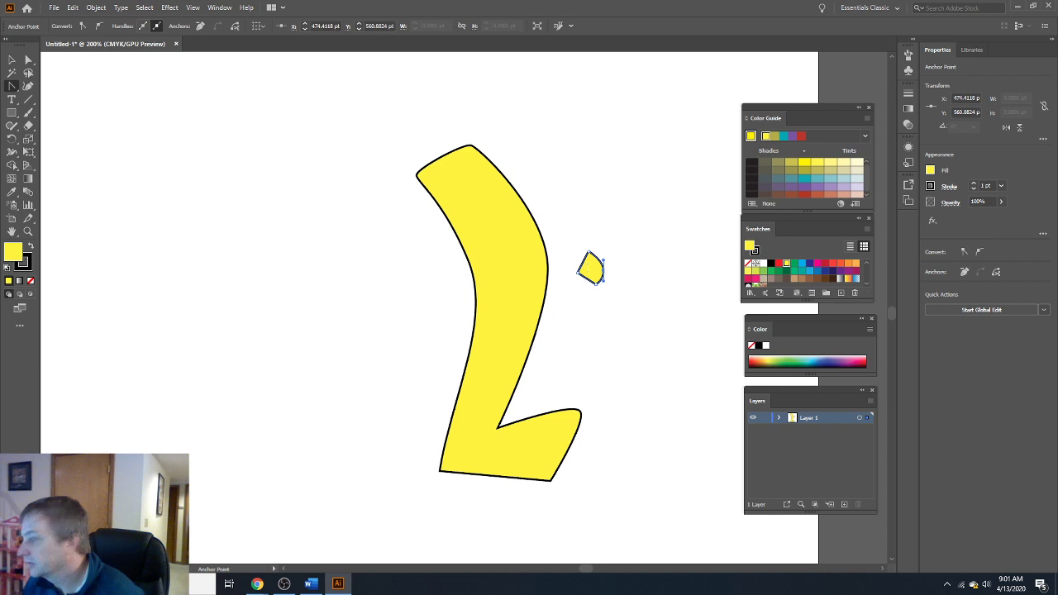
{"action": "left_click", "coordinate": [73, 7]}
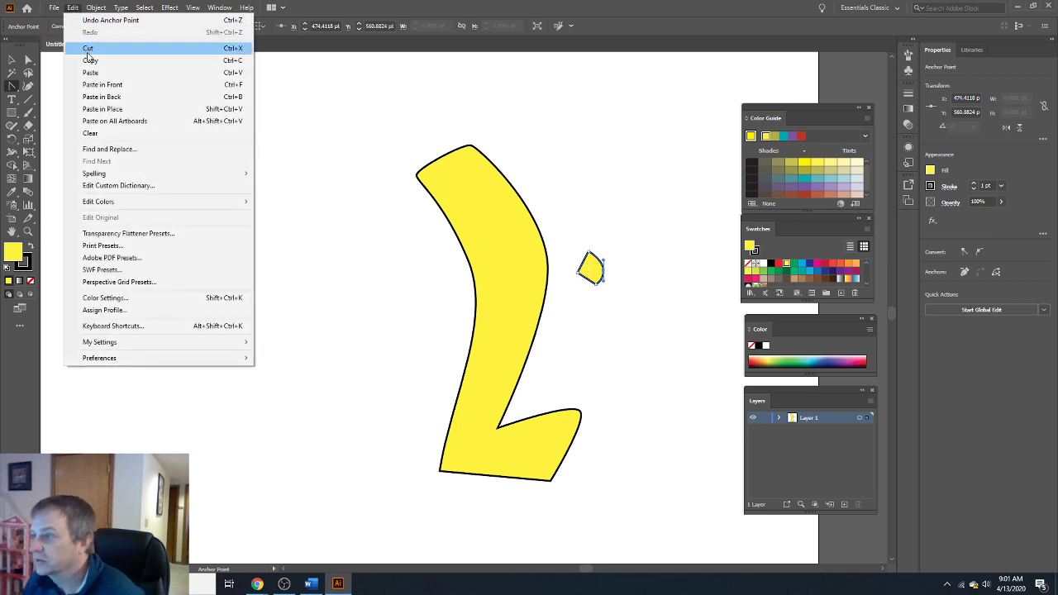
{"action": "left_click", "coordinate": [107, 20]}
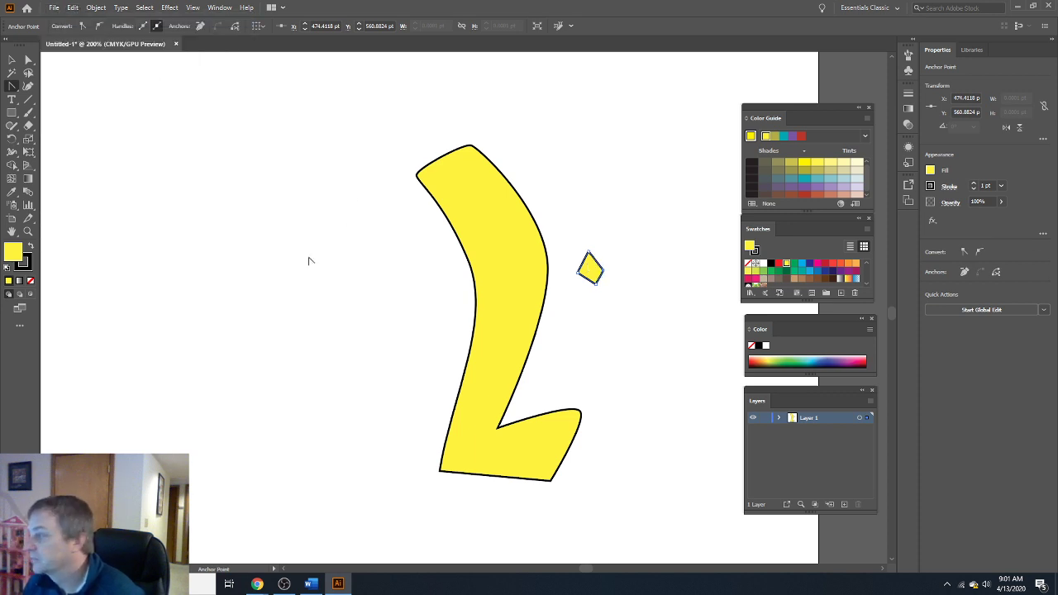
Remove the small diamond beside the knee by deleting its anchor points one by one with the Pen tool.
{"action": "left_click_drag", "start_coordinate": [12, 86], "coordinate": [47, 87]}
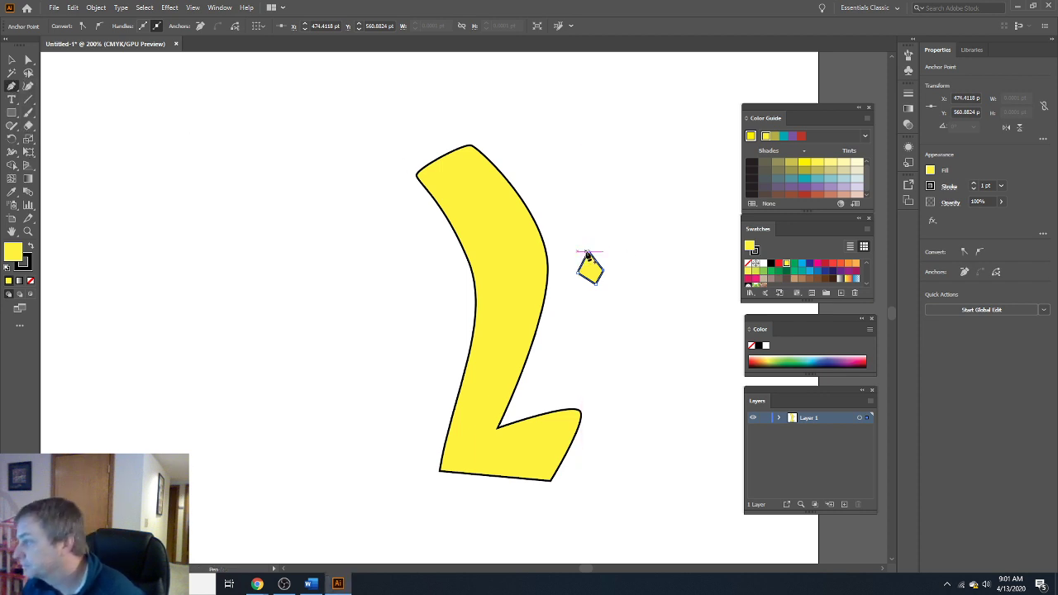
{"action": "left_click", "coordinate": [588, 254]}
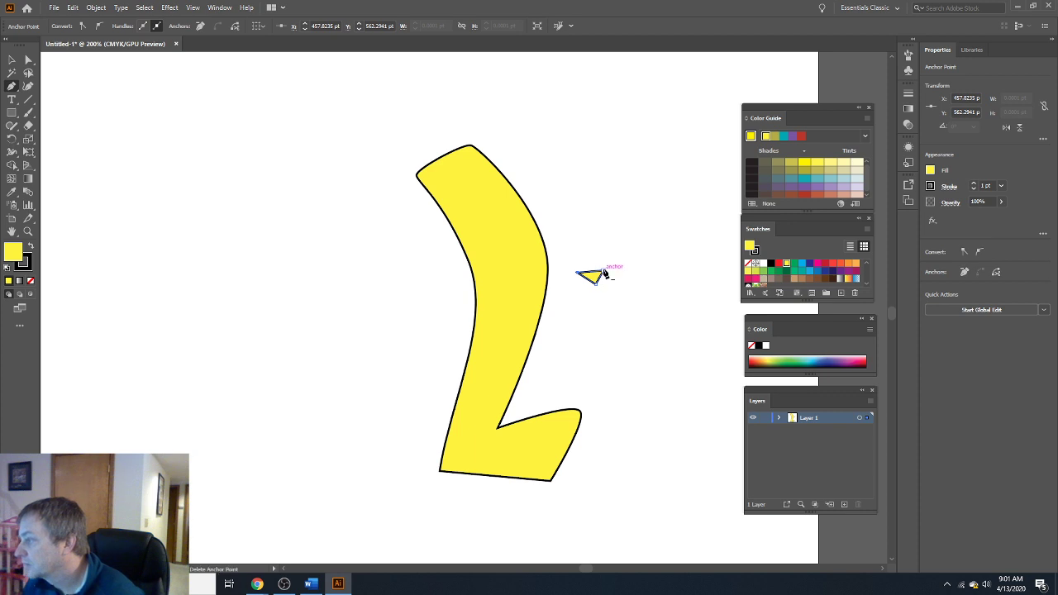
{"action": "left_click", "coordinate": [602, 266]}
{"action": "left_click", "coordinate": [596, 284]}
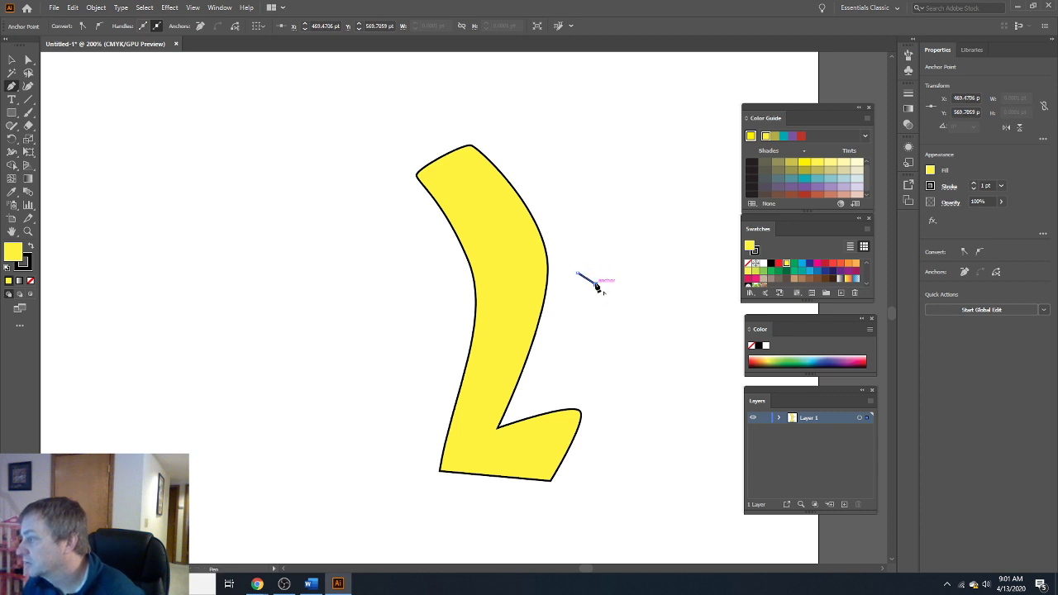
{"action": "left_click", "coordinate": [579, 276]}
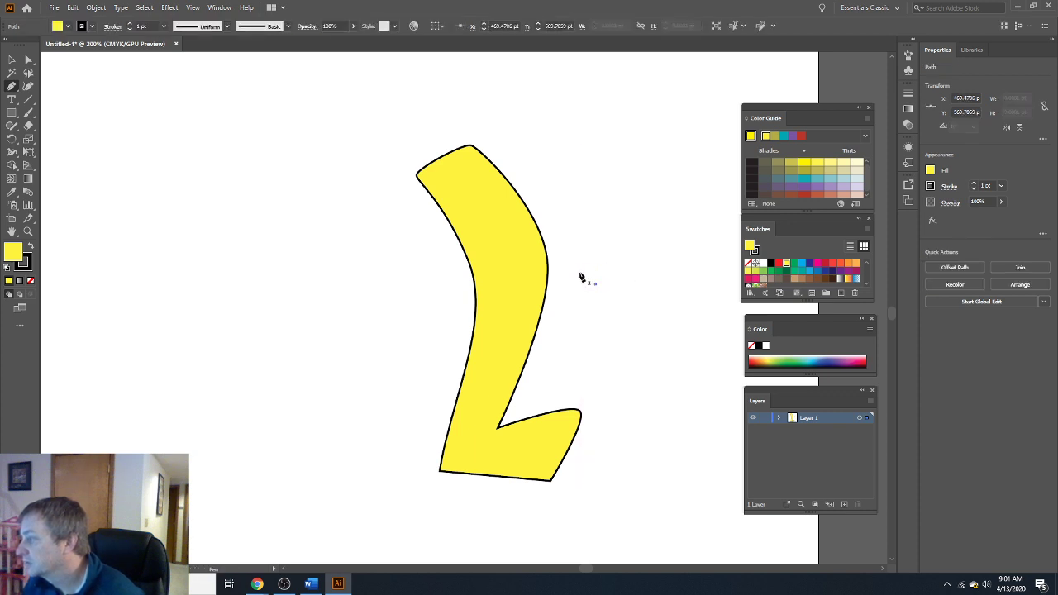
{"action": "left_click", "coordinate": [595, 284]}
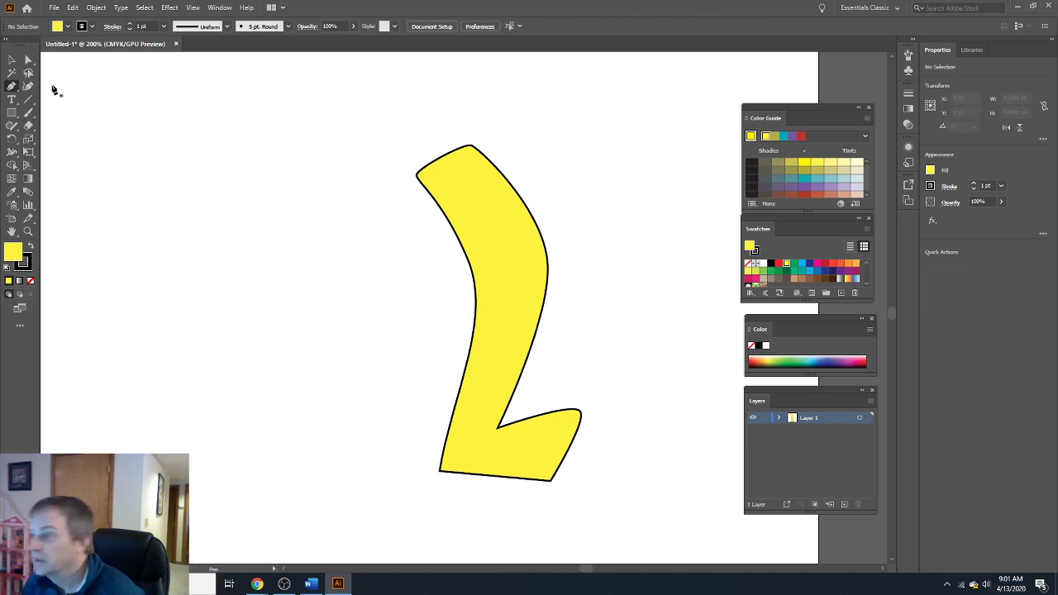
{"action": "left_click", "coordinate": [13, 86]}
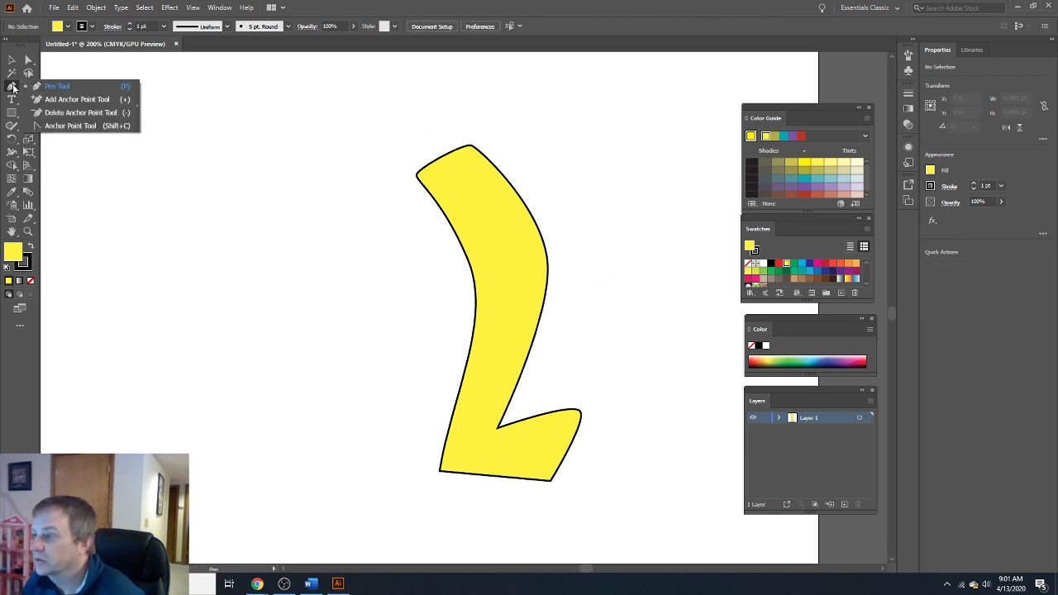
{"action": "left_click", "coordinate": [73, 99]}
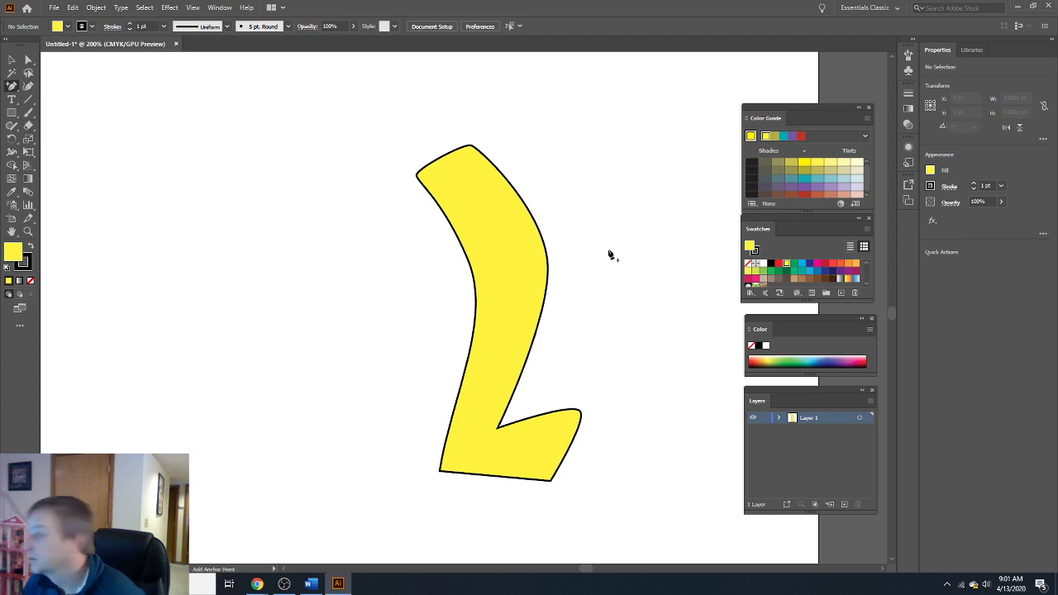
{"action": "left_click", "coordinate": [581, 261]}
{"action": "left_click", "coordinate": [611, 305]}
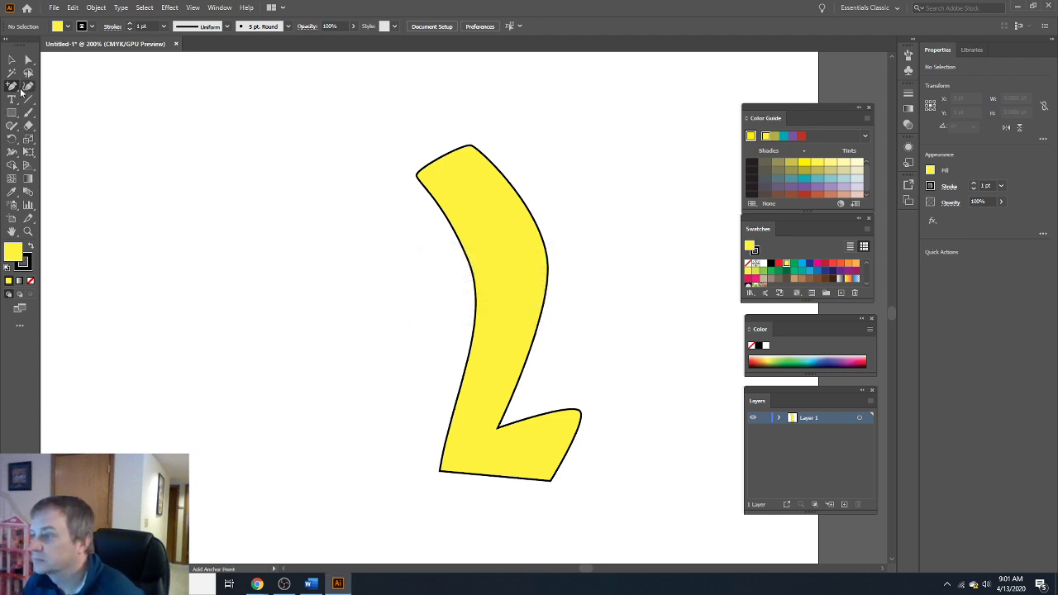
Draw a closed four-point diamond about 12 pt wide and 15 pt tall beside the outer knee with the Pen tool.
{"action": "left_click", "coordinate": [12, 86]}
{"action": "left_click", "coordinate": [50, 86]}
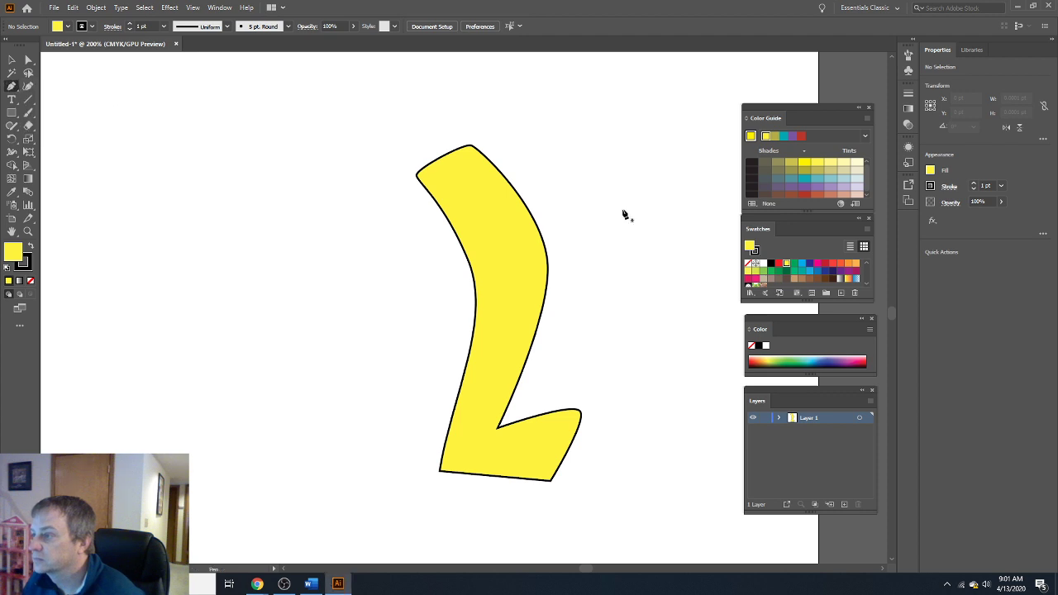
{"action": "left_click", "coordinate": [590, 252]}
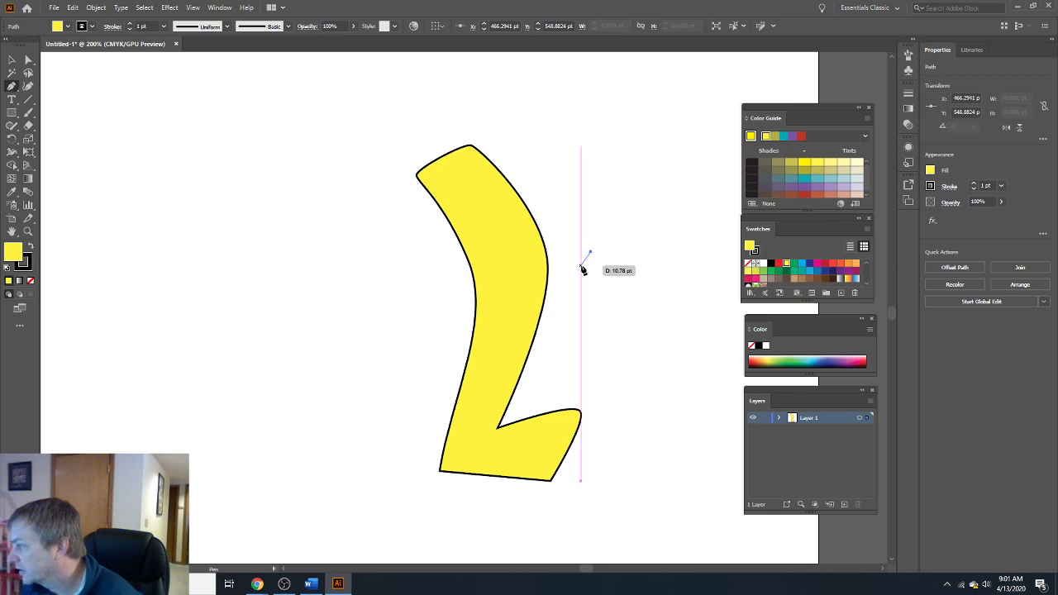
{"action": "left_click", "coordinate": [583, 268]}
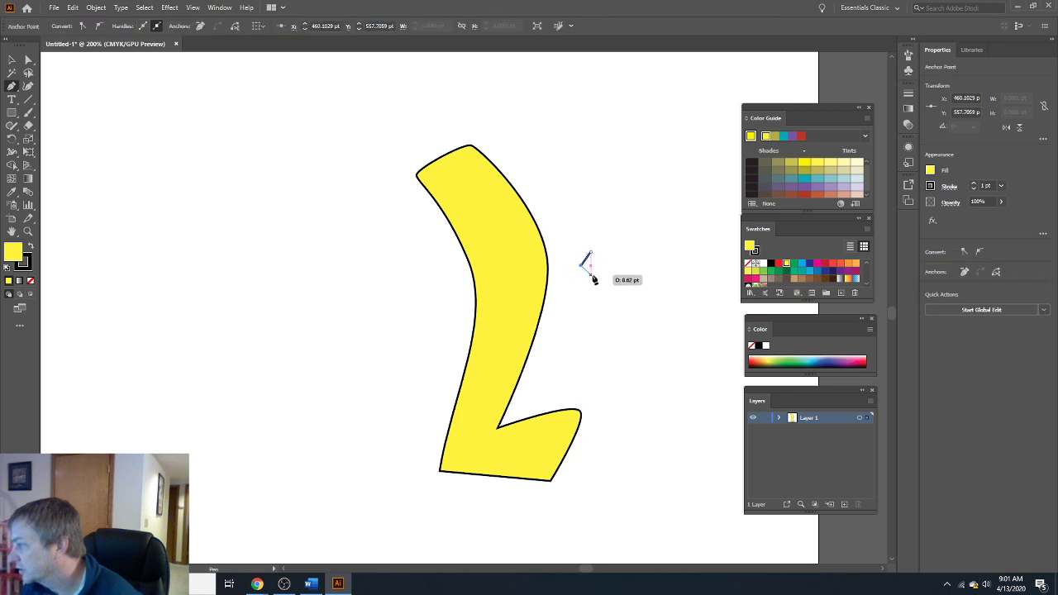
{"action": "left_click", "coordinate": [592, 275]}
{"action": "left_click", "coordinate": [601, 264]}
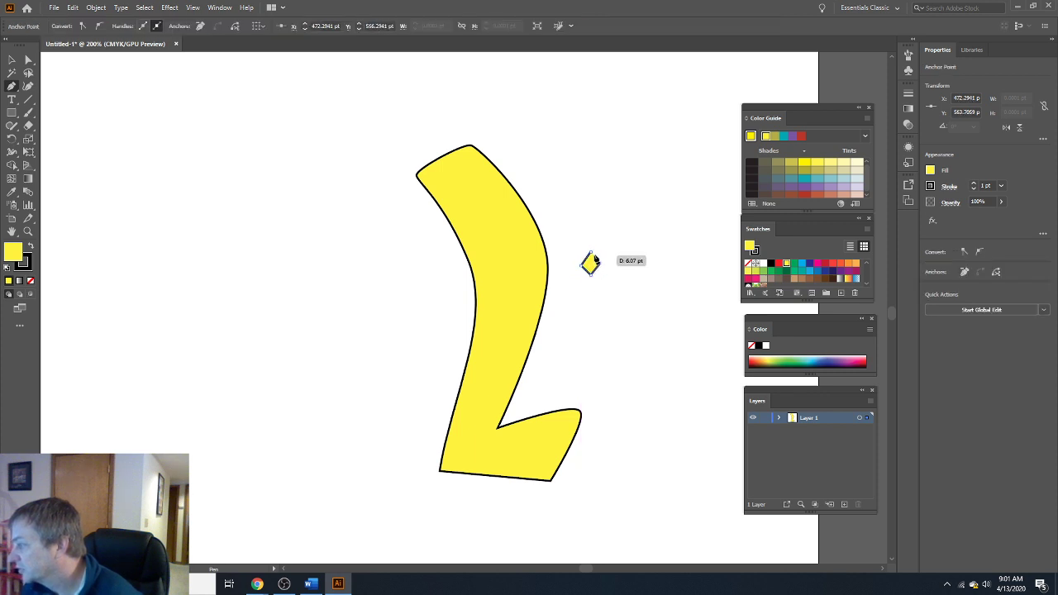
{"action": "left_click", "coordinate": [590, 253]}
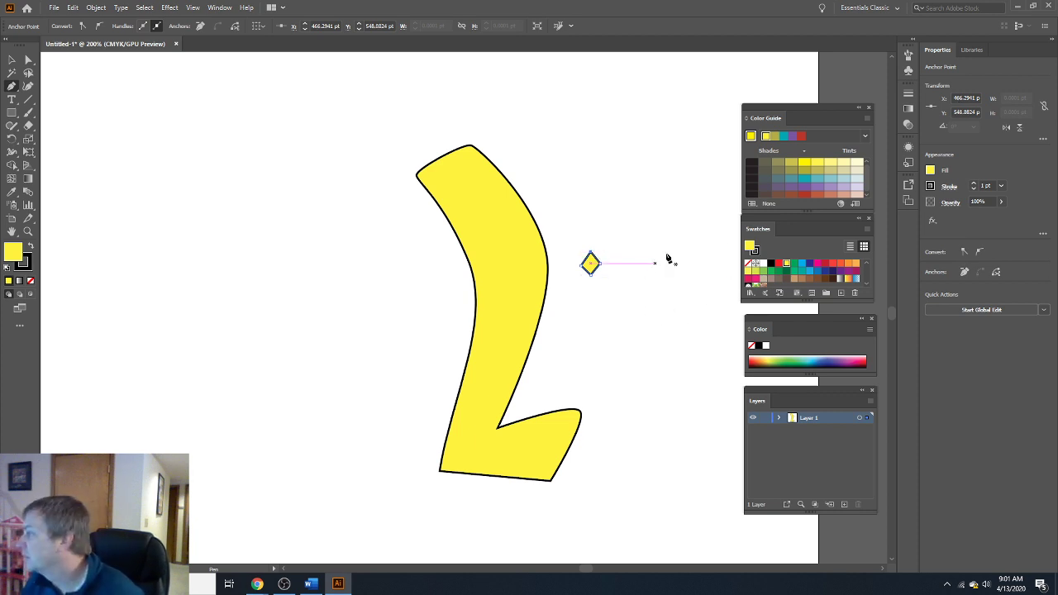
Fill the diamond with a light brown swatch, move it onto the leg just inside the outer knee edge, and deselect it.
{"action": "left_click", "coordinate": [801, 281]}
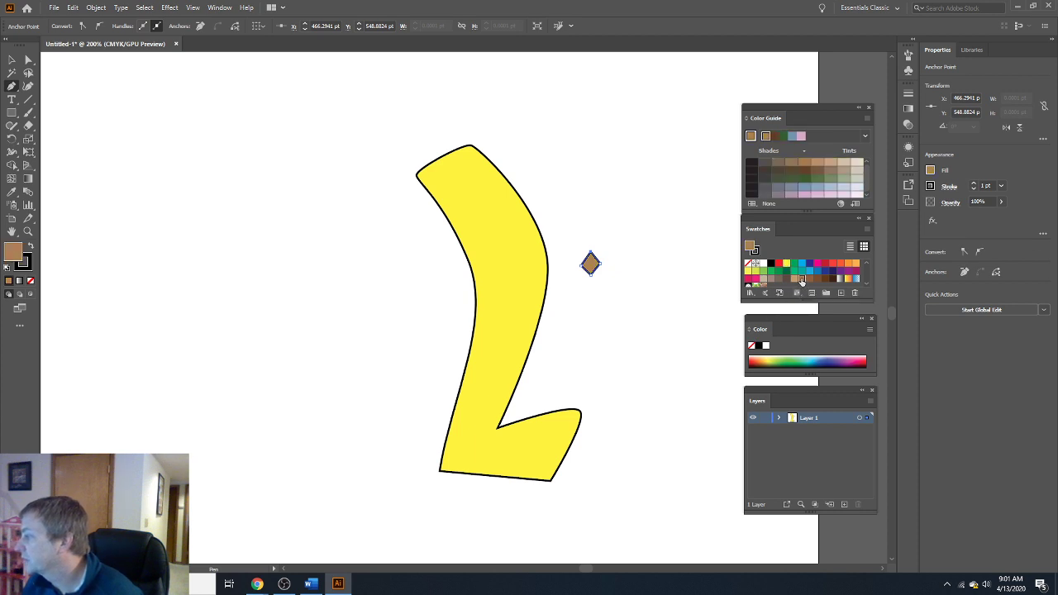
{"action": "left_click", "coordinate": [9, 62]}
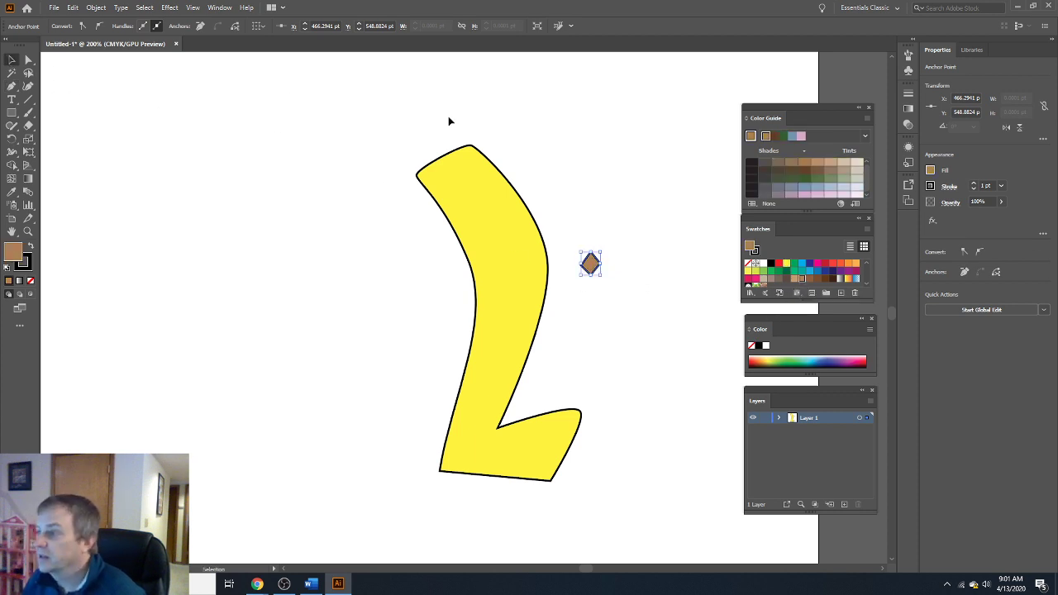
{"action": "left_click_drag", "start_coordinate": [590, 266], "coordinate": [537, 270]}
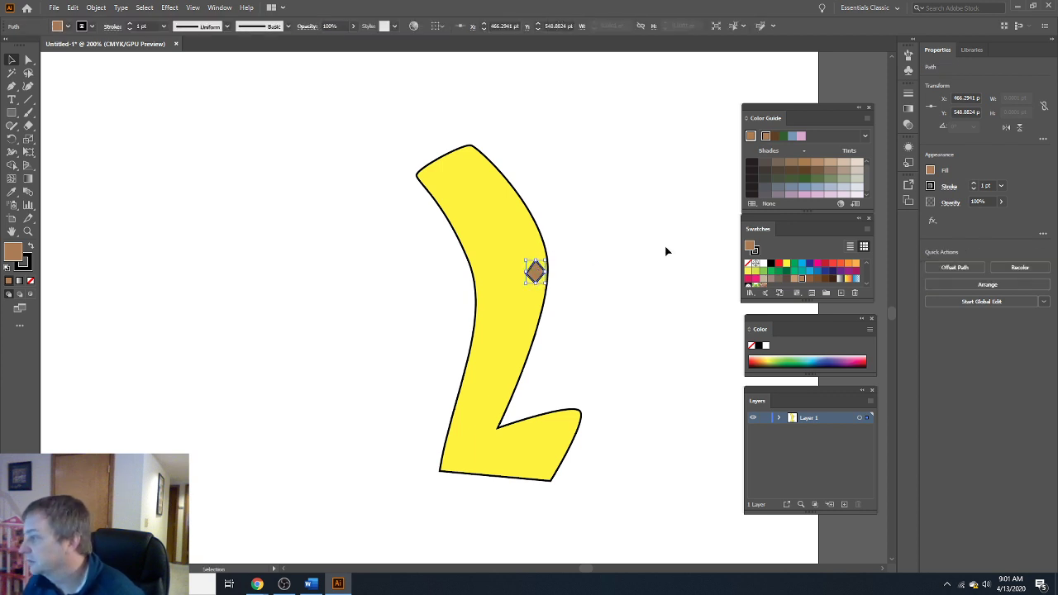
{"action": "left_click", "coordinate": [663, 251]}
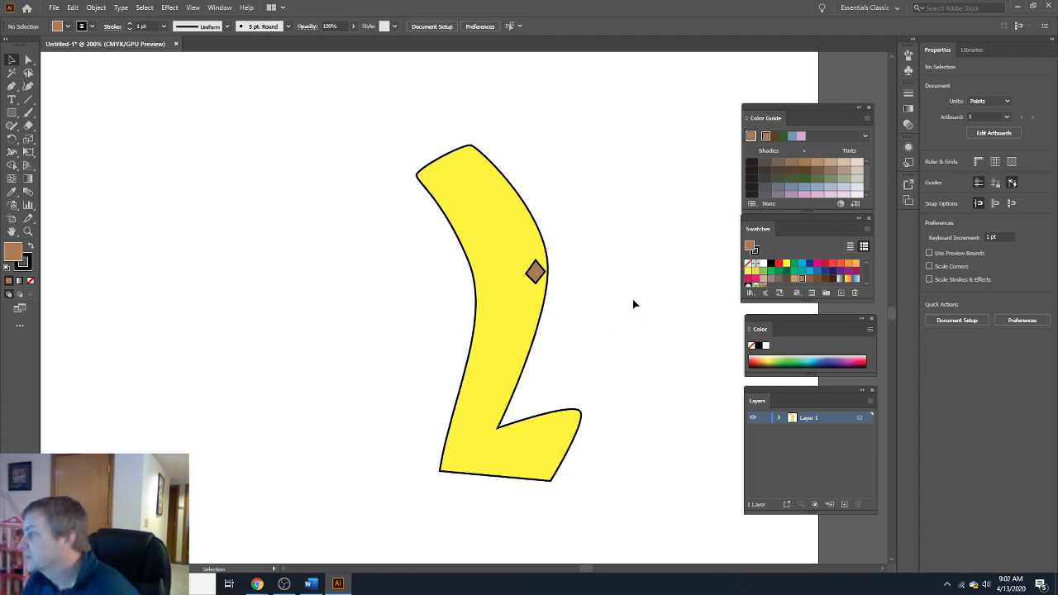
Draw a thin closed brown sole strip about 72 pt long along the underside of the foot with the Pen tool and deselect it.
{"action": "scroll", "coordinate": [636, 300], "scroll_direction": "down", "scroll_amount": 1}
{"action": "scroll", "coordinate": [634, 300], "scroll_direction": "down", "scroll_amount": 4}
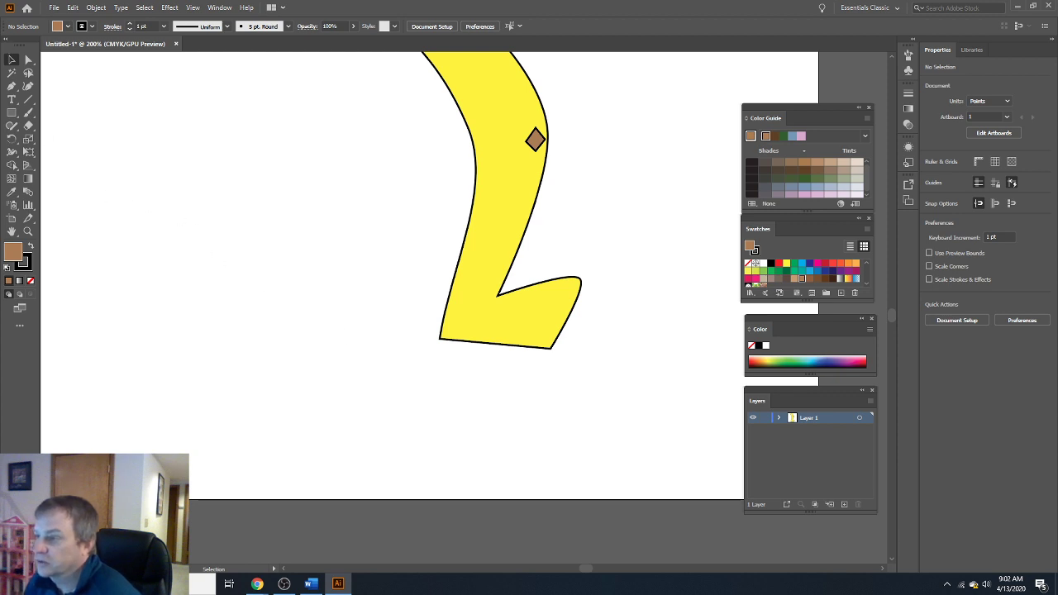
{"action": "left_click", "coordinate": [11, 86]}
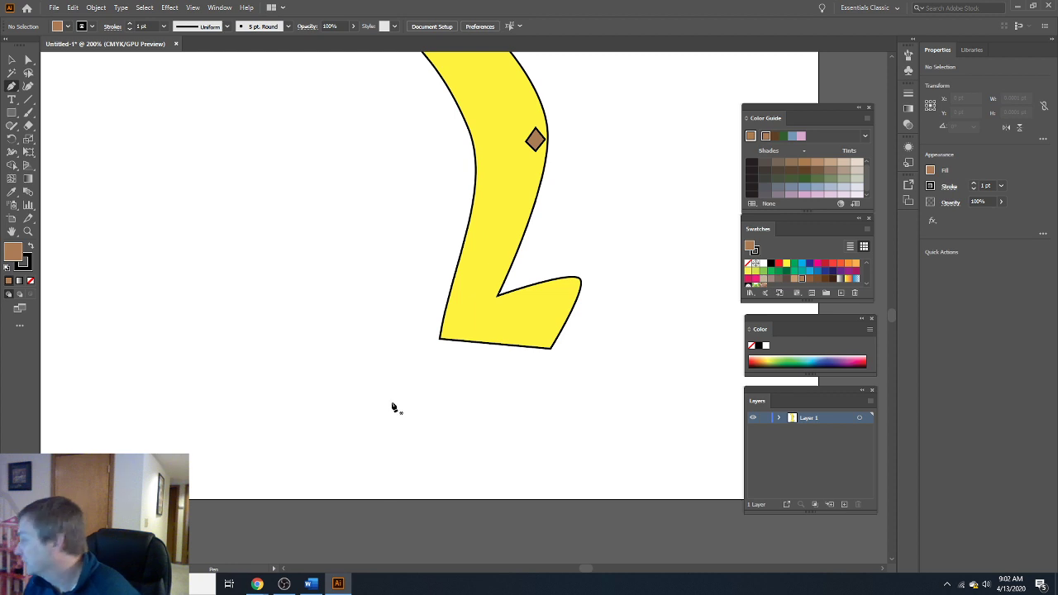
{"action": "left_click", "coordinate": [439, 339]}
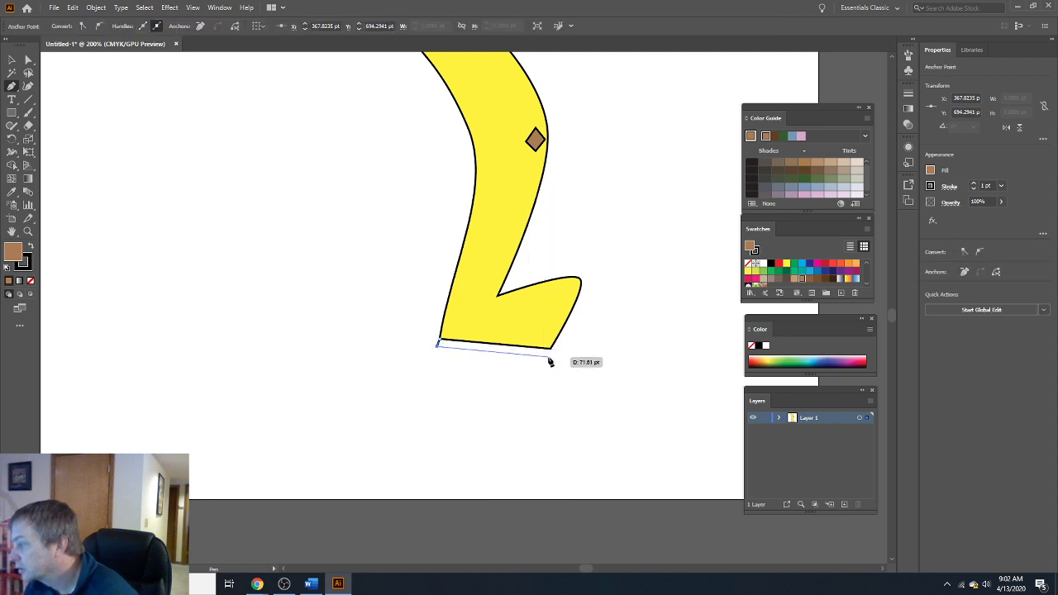
{"action": "left_click", "coordinate": [550, 360]}
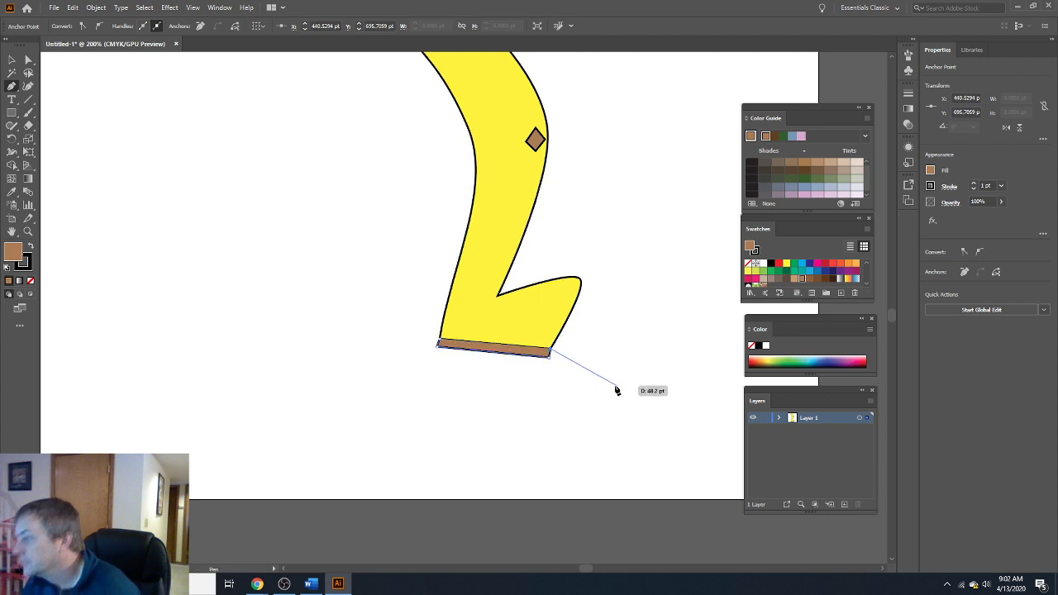
{"action": "key", "text": "Escape"}
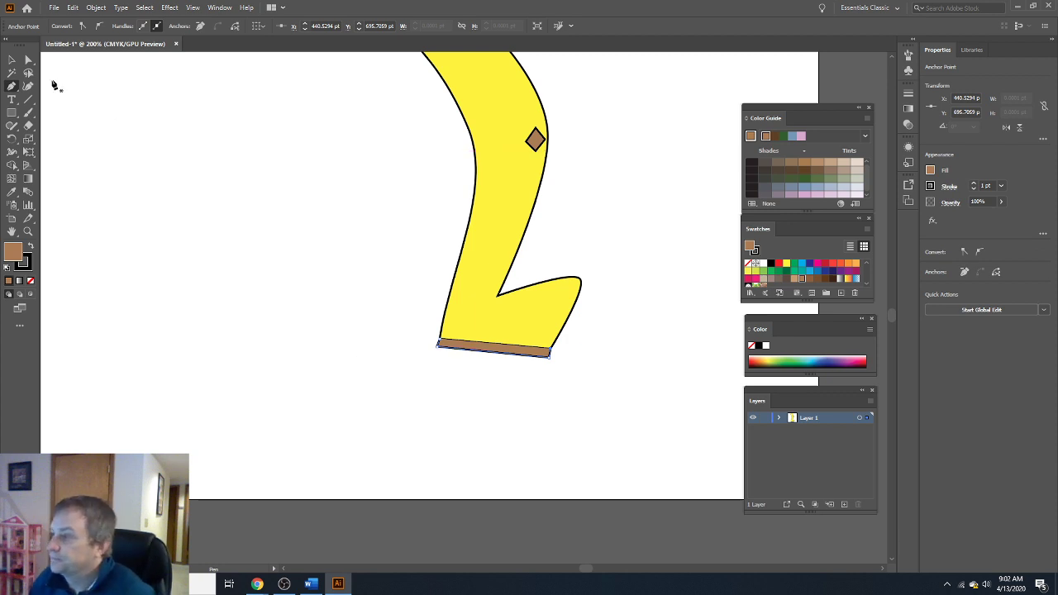
{"action": "left_click", "coordinate": [11, 60]}
{"action": "left_click", "coordinate": [303, 196]}
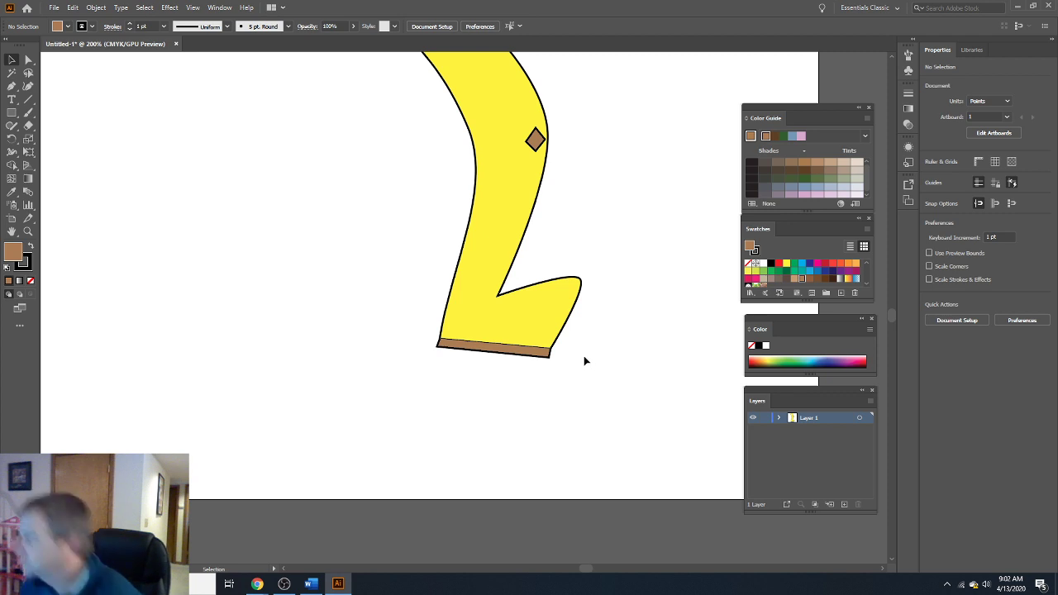
Set the stroke of the brown knee diamond to 3 pt and deselect it.
{"action": "scroll", "coordinate": [579, 351], "scroll_direction": "up", "scroll_amount": 2}
{"action": "scroll", "coordinate": [577, 341], "scroll_direction": "up", "scroll_amount": 2}
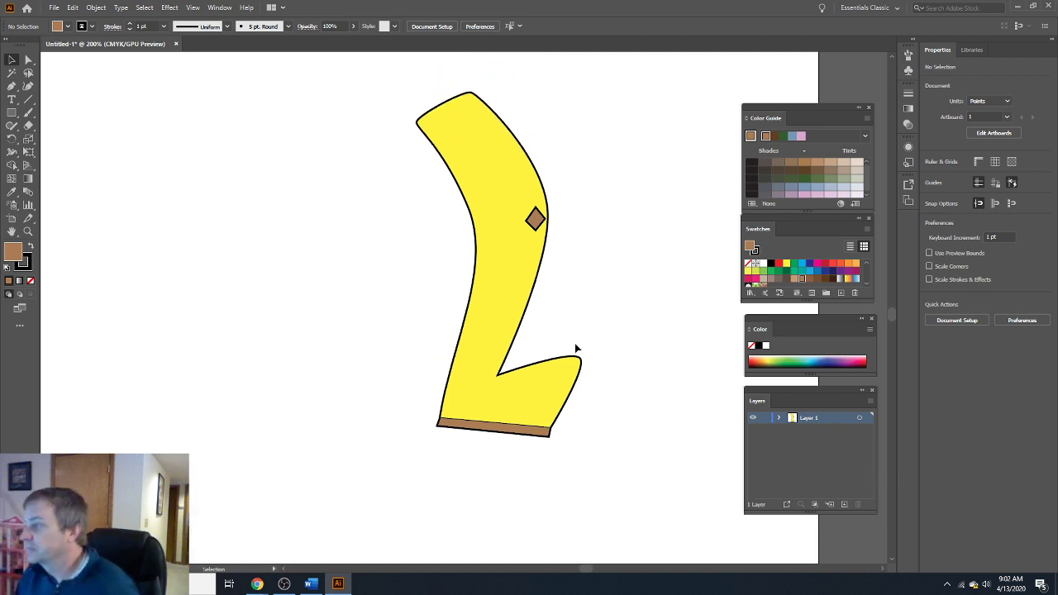
{"action": "scroll", "coordinate": [575, 343], "scroll_direction": "left", "scroll_amount": 3}
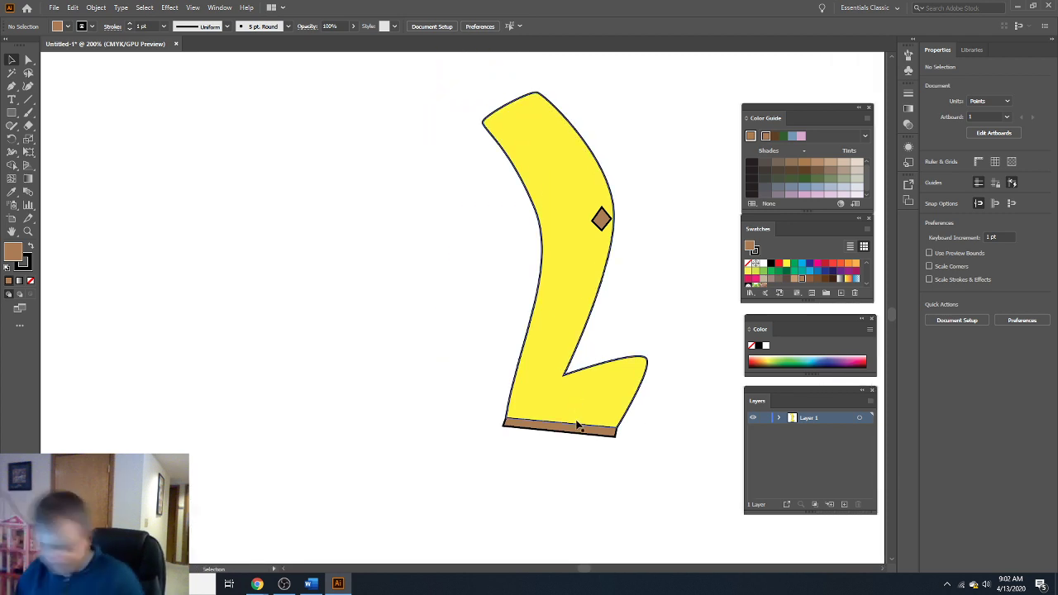
{"action": "scroll", "coordinate": [463, 272], "scroll_direction": "down", "scroll_amount": 1}
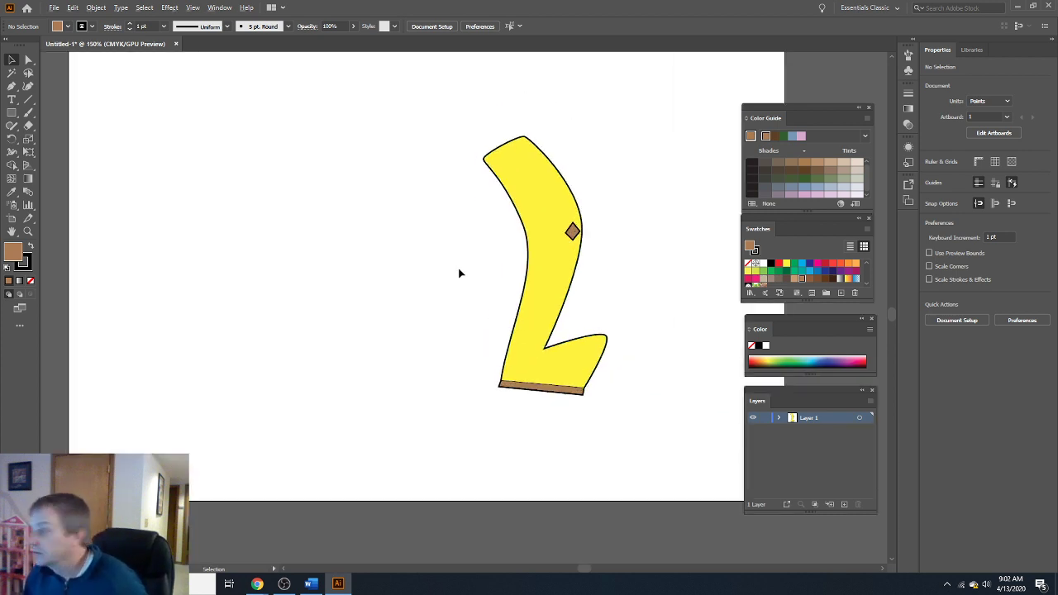
{"action": "left_click", "coordinate": [572, 234]}
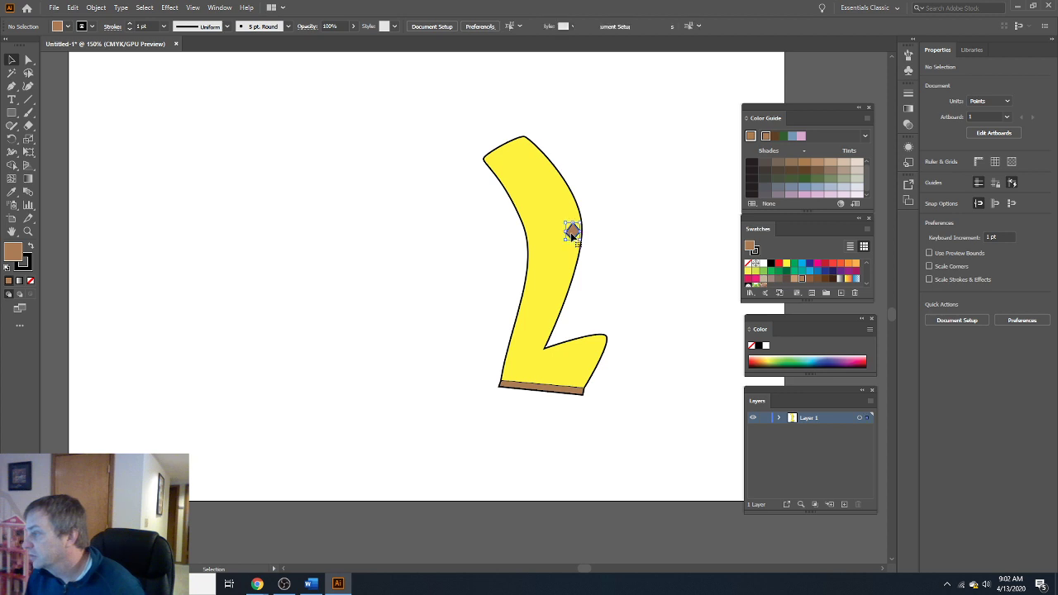
{"action": "left_click", "coordinate": [129, 25]}
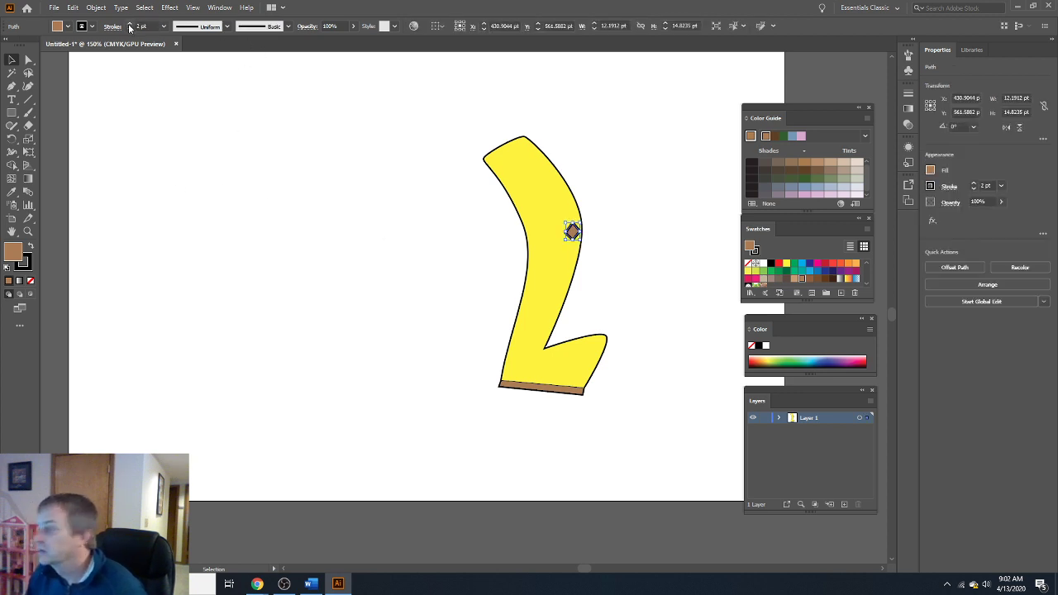
{"action": "left_click", "coordinate": [129, 25]}
{"action": "left_click", "coordinate": [288, 265]}
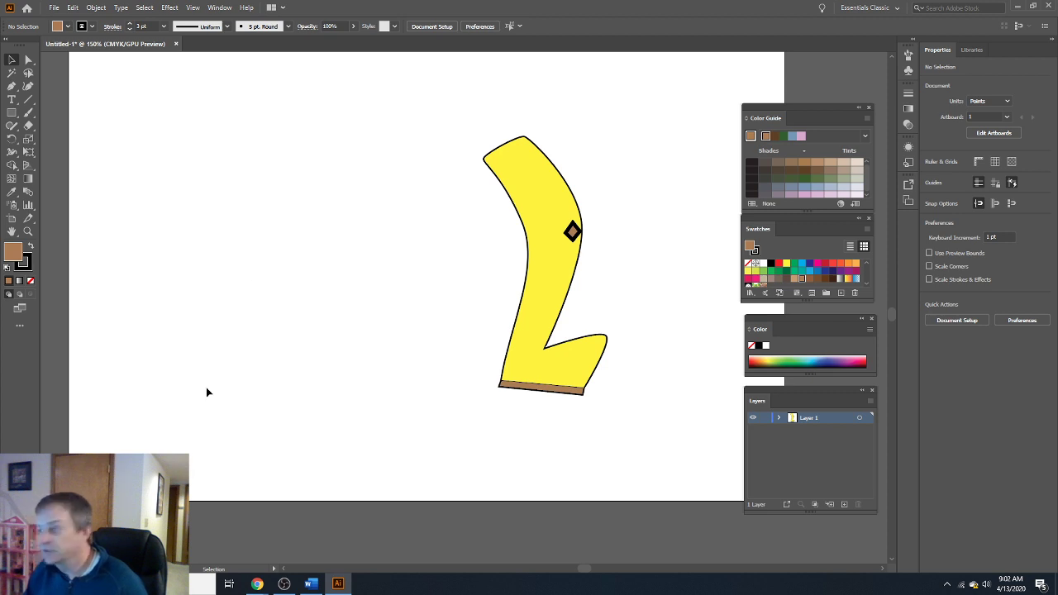
Copy the whole leg with its diamond and sole, paste it, and place the duplicate to the left of the original.
{"action": "left_click_drag", "start_coordinate": [645, 430], "coordinate": [412, 105]}
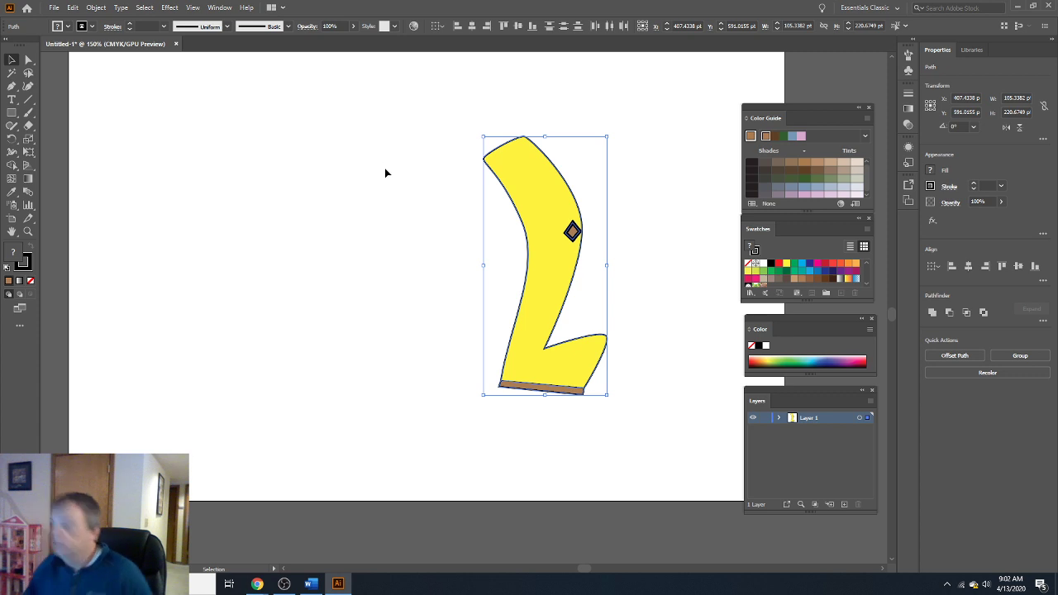
{"action": "left_click", "coordinate": [291, 160]}
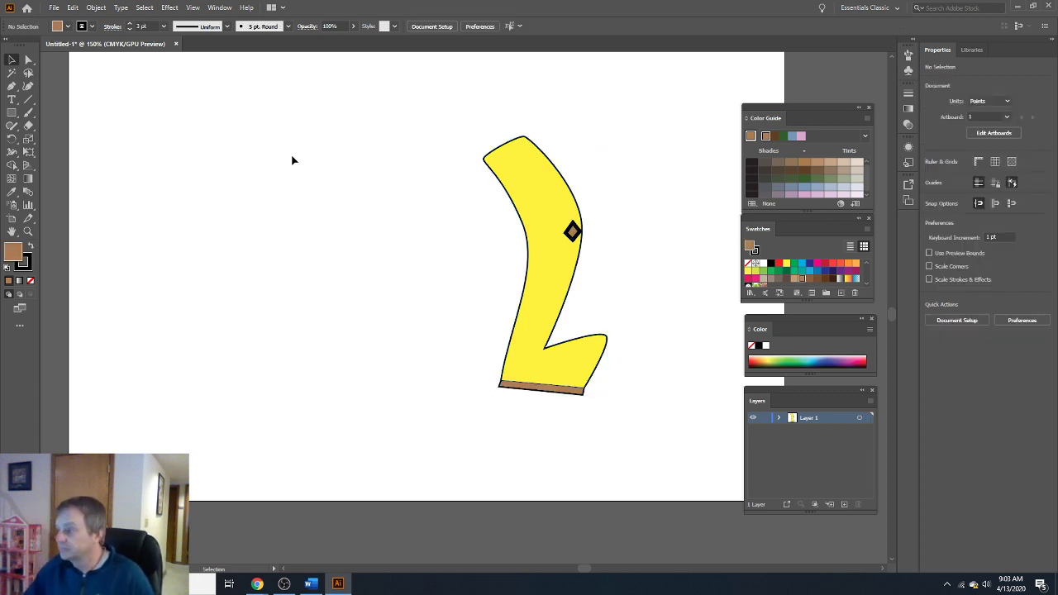
{"action": "key", "text": "ctrl+v"}
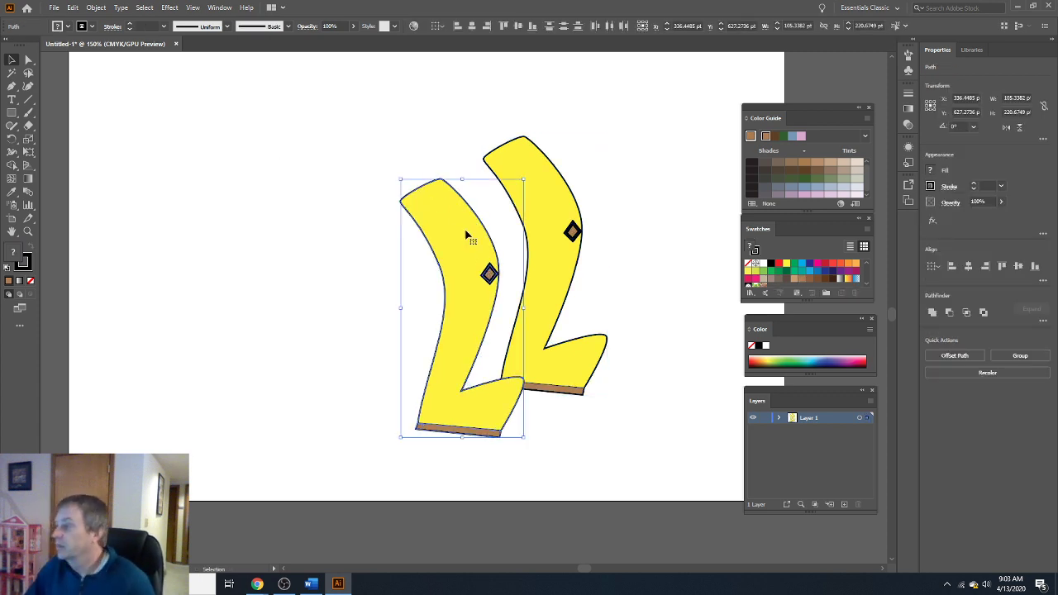
{"action": "left_click_drag", "start_coordinate": [468, 236], "coordinate": [346, 197]}
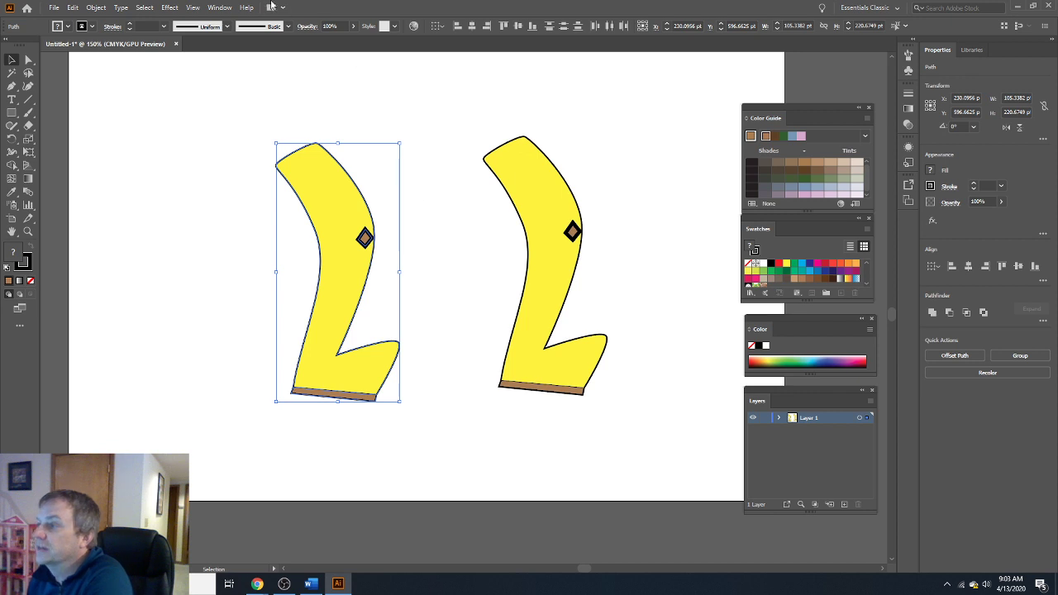
{"action": "left_click", "coordinate": [173, 7]}
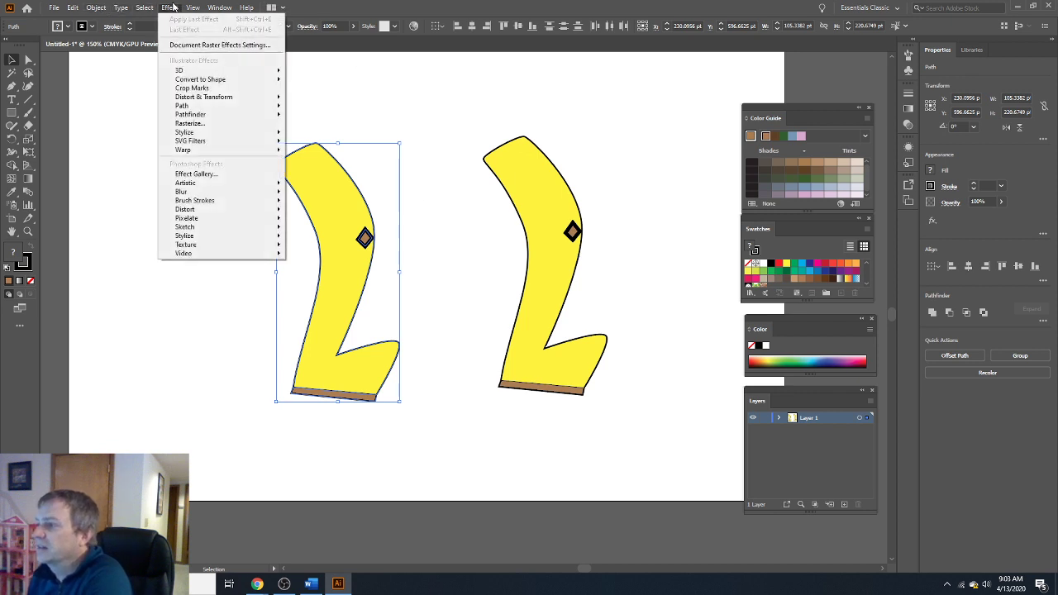
{"action": "mouse_move", "coordinate": [149, 5]}
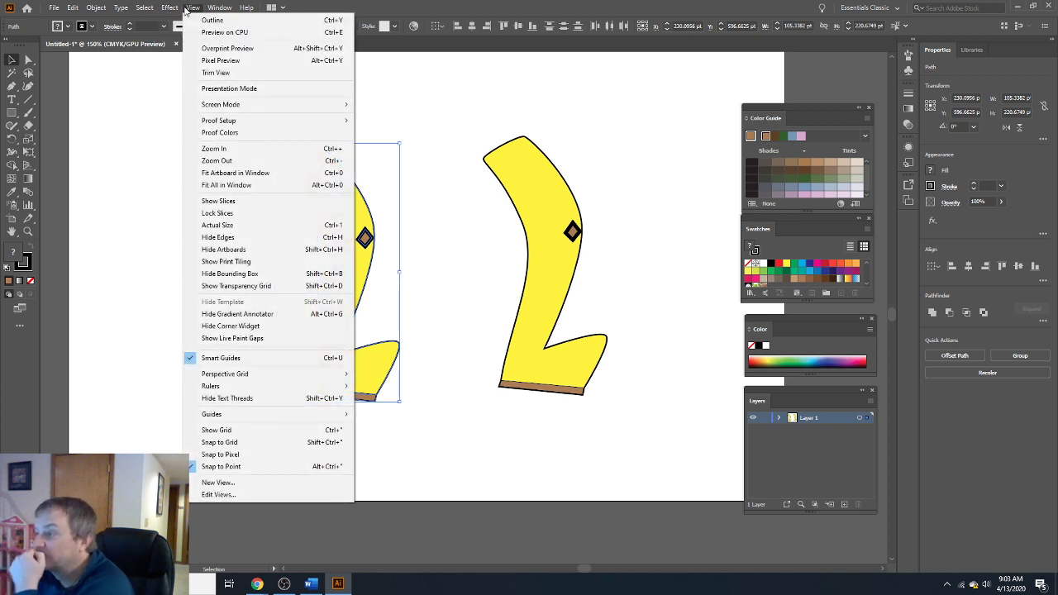
{"action": "left_click", "coordinate": [401, 274]}
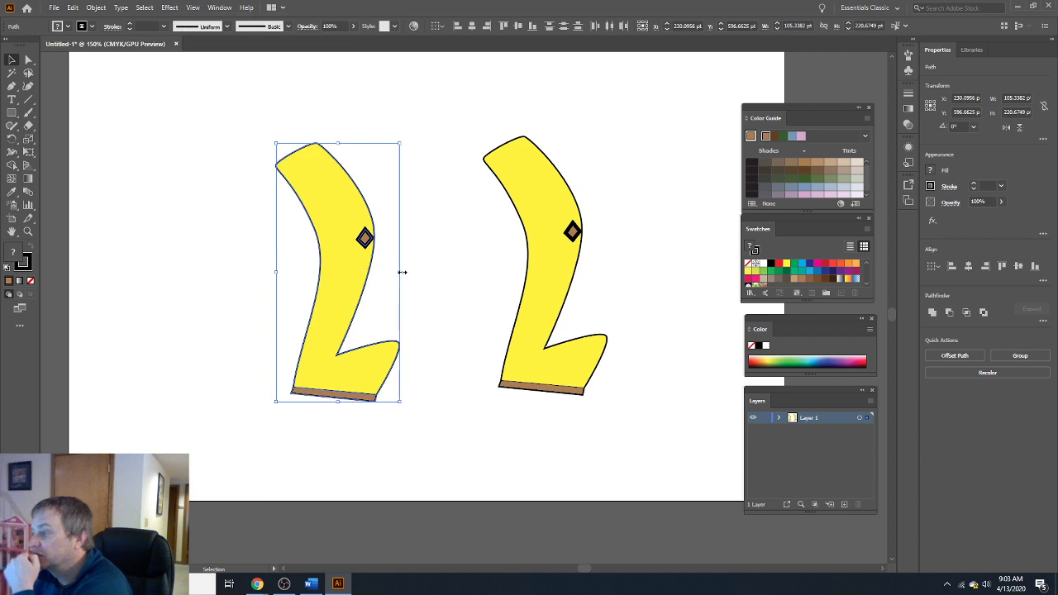
Flip the copied leg horizontally at about 100 pt wide, move it beside the original as the opposite leg, and deselect it.
{"action": "left_click_drag", "start_coordinate": [401, 274], "coordinate": [159, 273]}
{"action": "left_click_drag", "start_coordinate": [229, 190], "coordinate": [374, 187]}
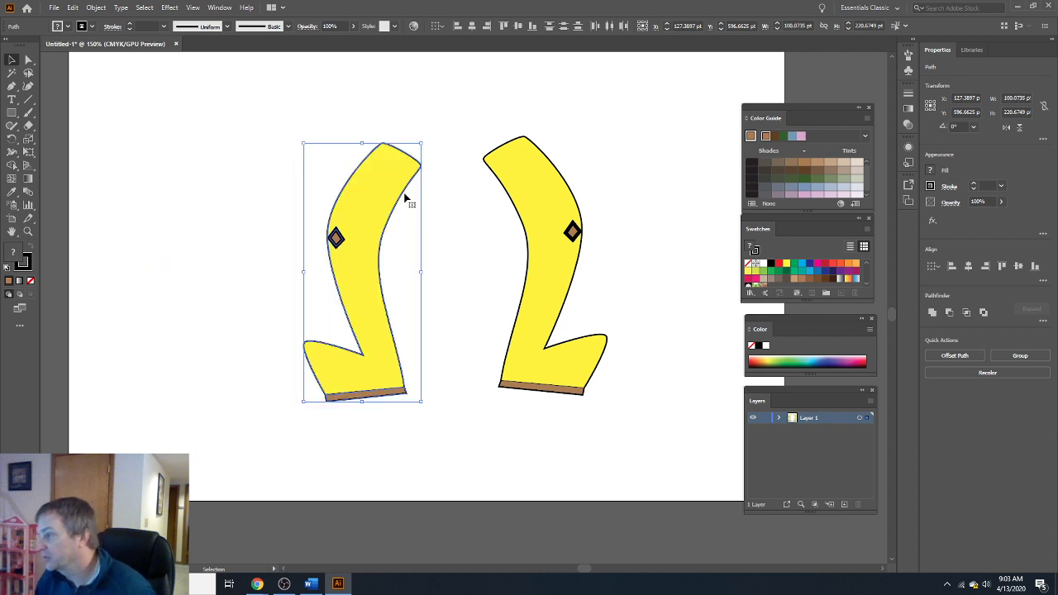
{"action": "left_click", "coordinate": [650, 267]}
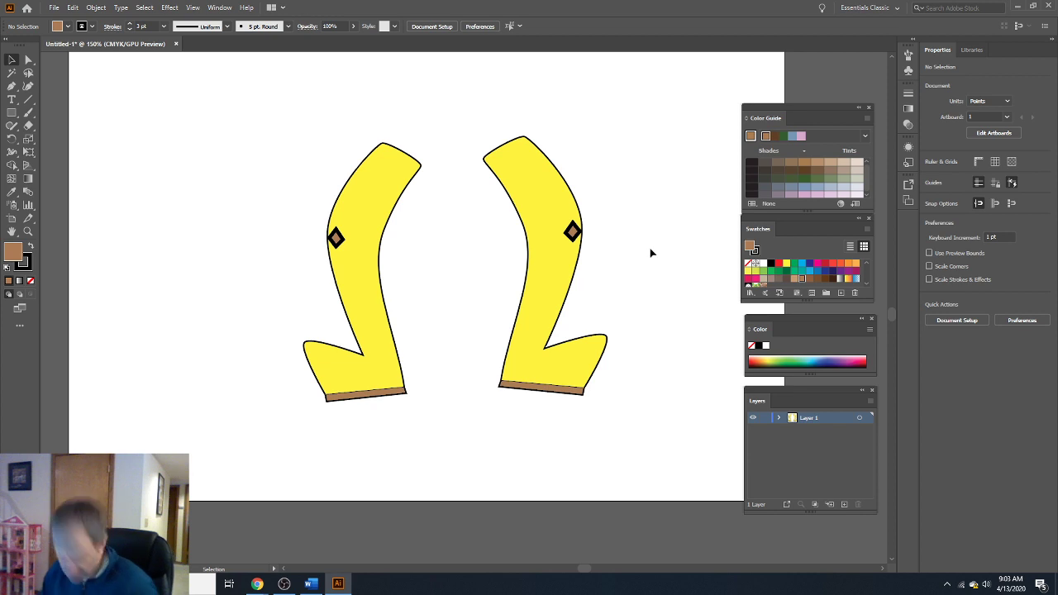
Bring the empty area above both legs into view and expand Layer 1 to list its paths.
{"action": "scroll", "coordinate": [649, 246], "scroll_direction": "right", "scroll_amount": 1}
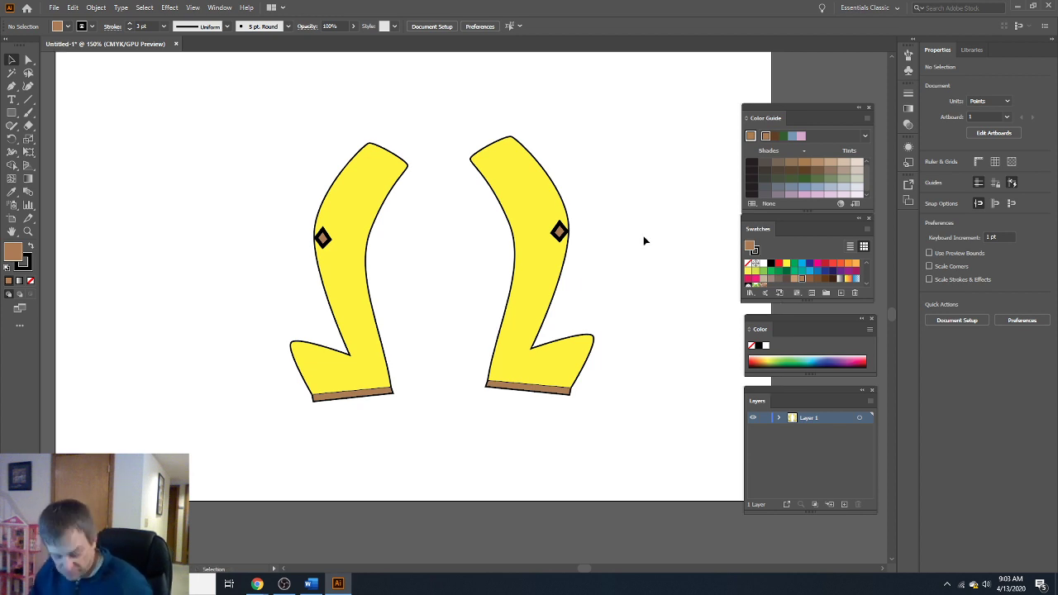
{"action": "scroll", "coordinate": [644, 237], "scroll_direction": "down", "scroll_amount": 2}
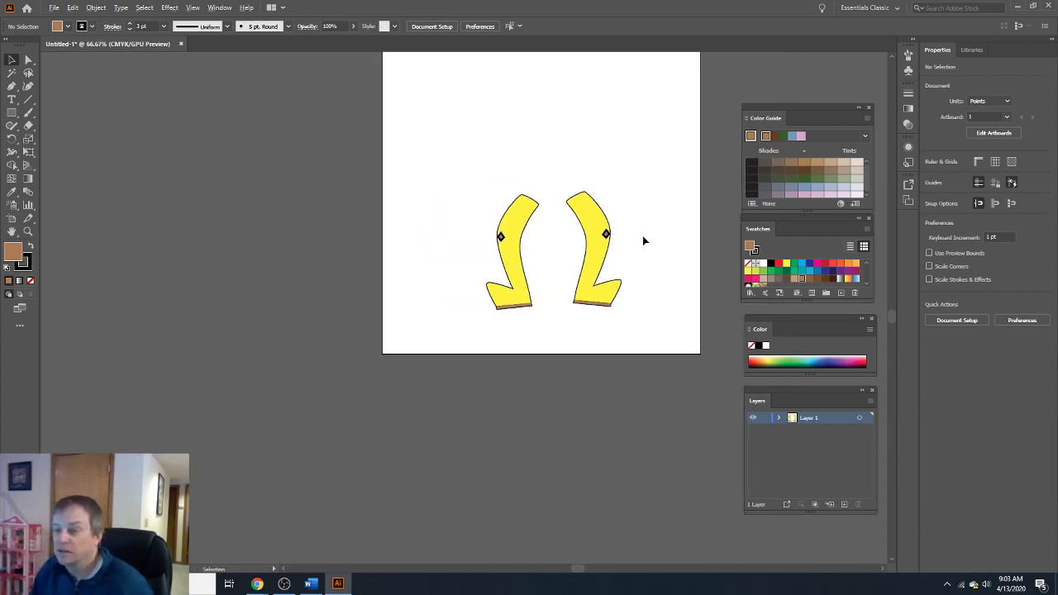
{"action": "scroll", "coordinate": [643, 241], "scroll_direction": "down", "scroll_amount": 1}
{"action": "scroll", "coordinate": [642, 239], "scroll_direction": "up", "scroll_amount": 1}
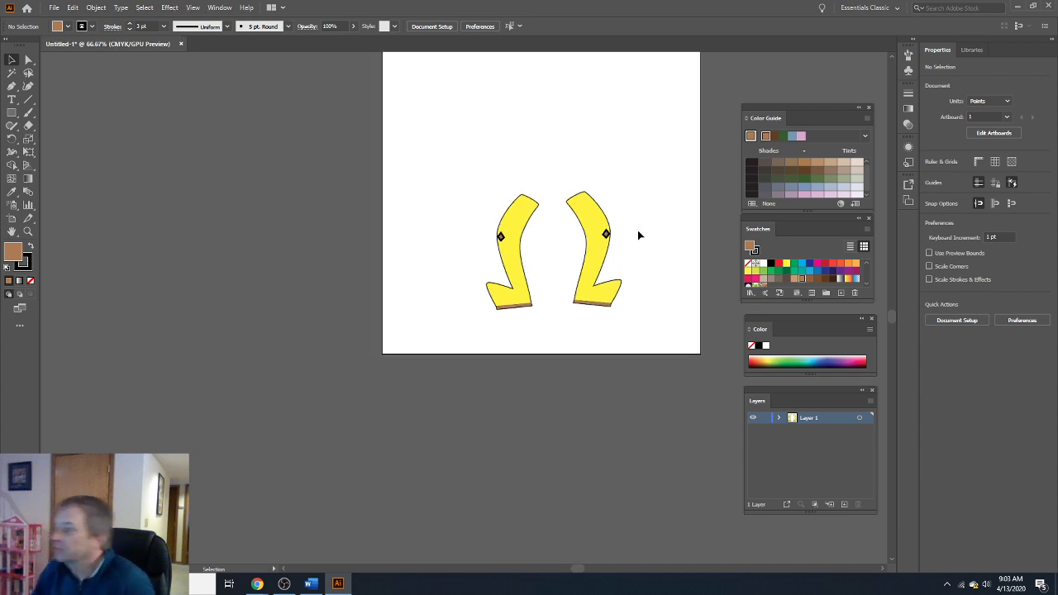
{"action": "scroll", "coordinate": [634, 231], "scroll_direction": "up", "scroll_amount": 3}
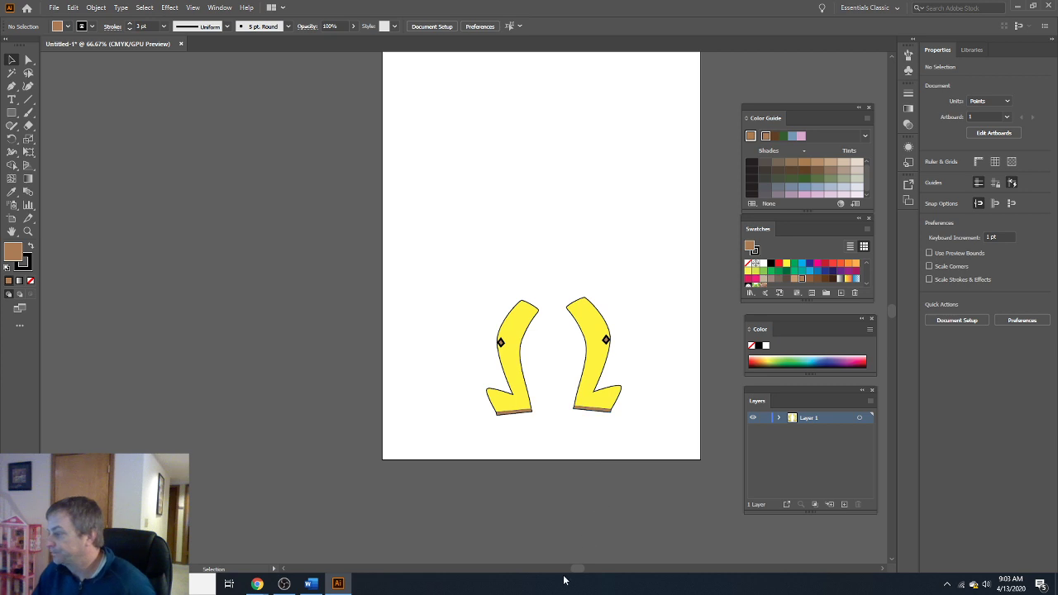
{"action": "left_click_drag", "start_coordinate": [575, 570], "coordinate": [594, 568]}
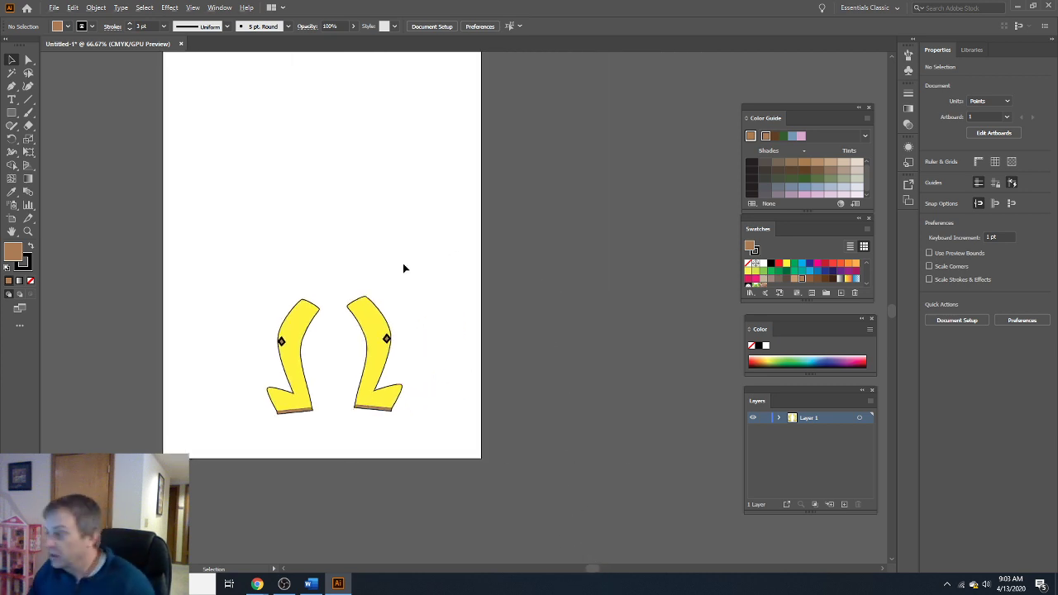
{"action": "scroll", "coordinate": [403, 266], "scroll_direction": "up", "scroll_amount": 3}
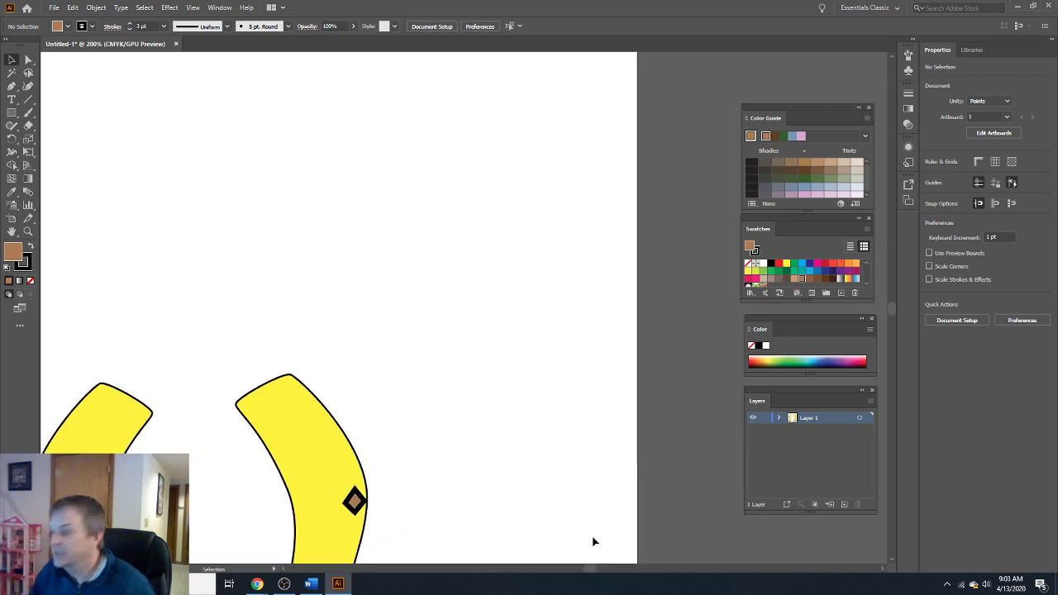
{"action": "left_click_drag", "start_coordinate": [585, 569], "coordinate": [581, 572]}
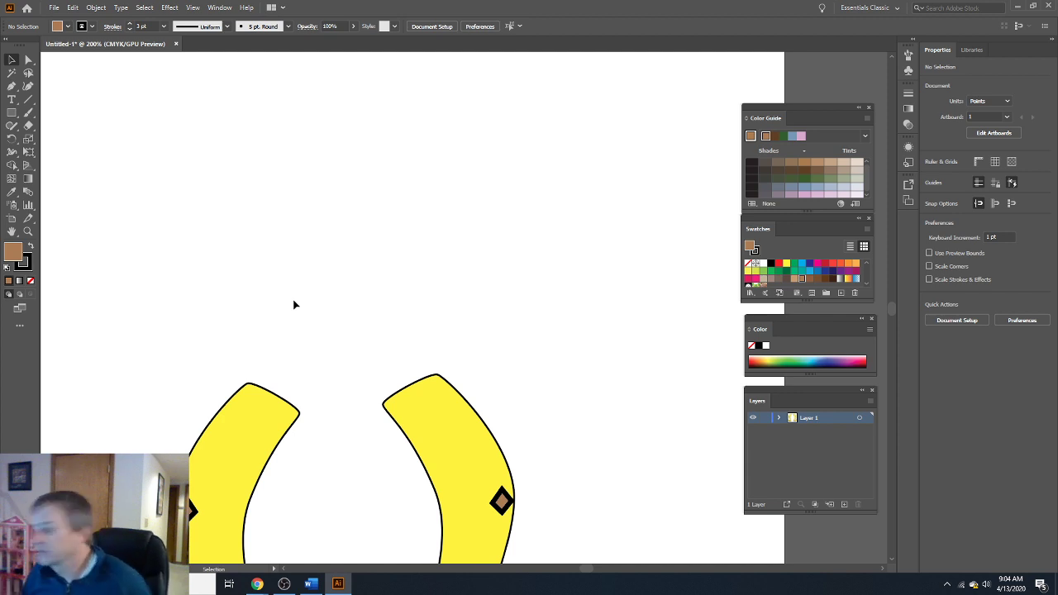
{"action": "left_click", "coordinate": [778, 418]}
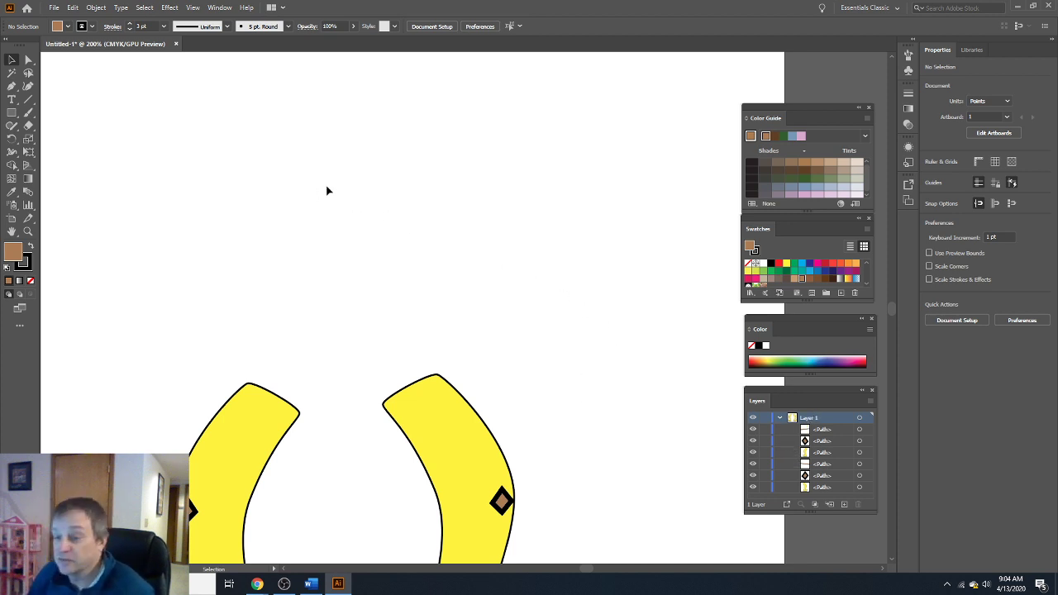
Prepare the Pen tool with the same yellow fill as the legs.
{"action": "left_click", "coordinate": [11, 86]}
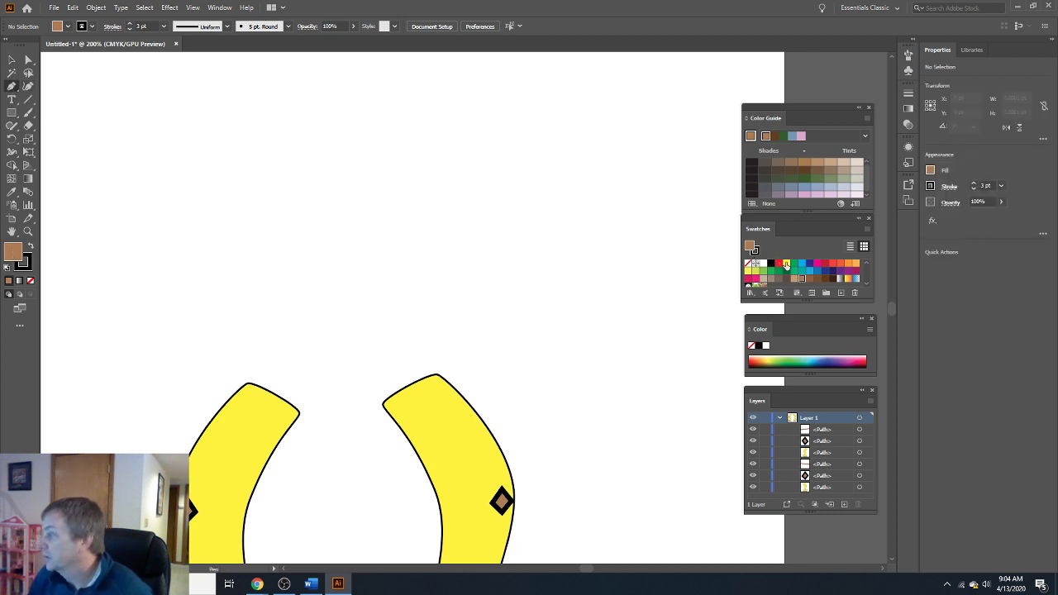
{"action": "double_click", "coordinate": [15, 252]}
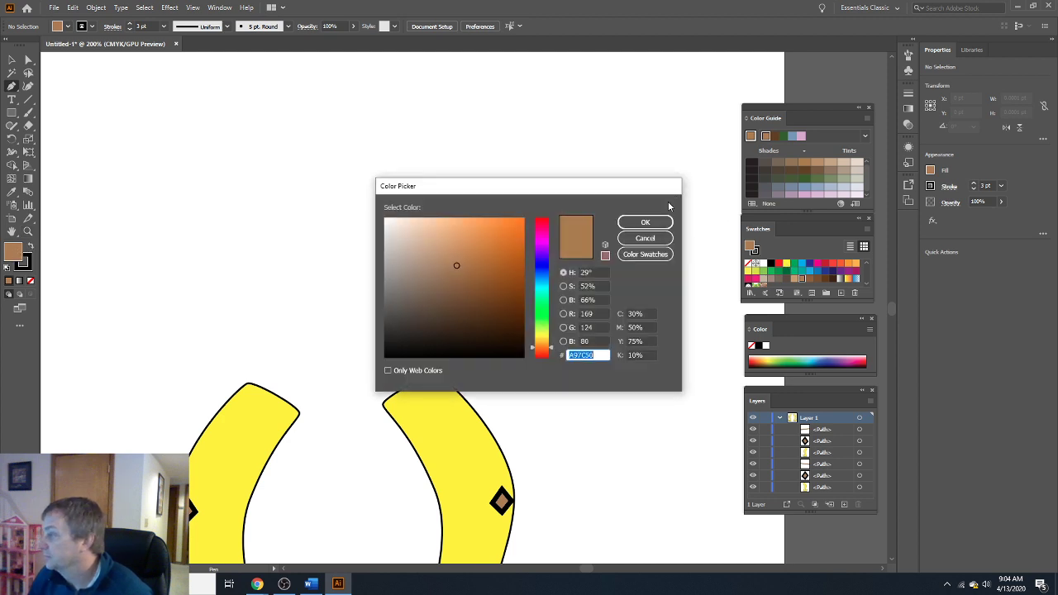
{"action": "left_click", "coordinate": [645, 222]}
{"action": "left_click", "coordinate": [786, 264]}
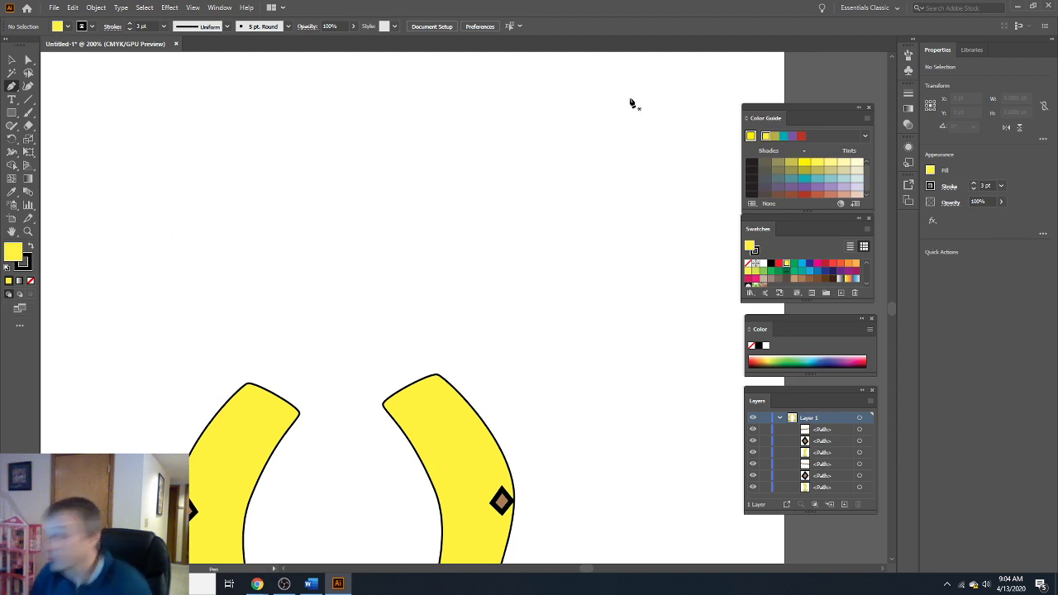
With the Pen tool, trace the outer edge of an arm above the right leg, from the shoulder past elbow and wrist to the hand's outer corners.
{"action": "scroll", "coordinate": [512, 201], "scroll_direction": "up", "scroll_amount": 2}
{"action": "scroll", "coordinate": [521, 174], "scroll_direction": "up", "scroll_amount": 2}
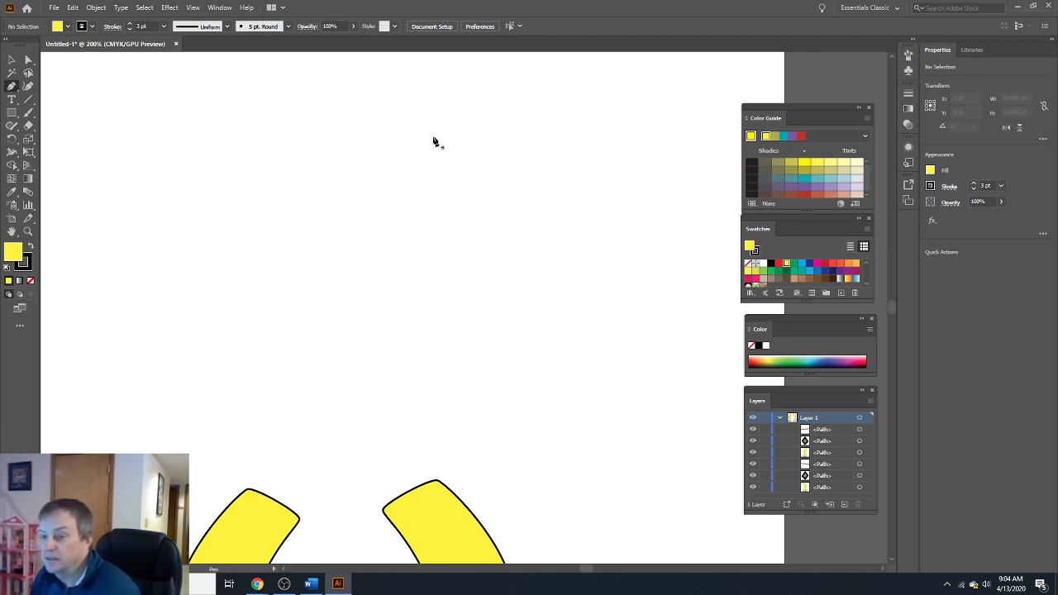
{"action": "left_click", "coordinate": [442, 162]}
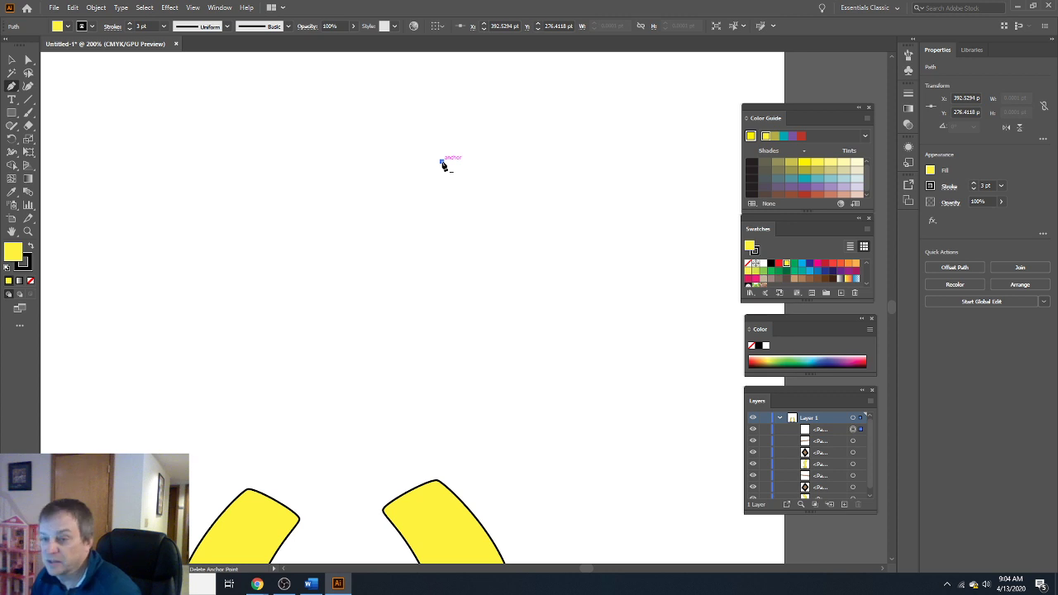
{"action": "scroll", "coordinate": [442, 163], "scroll_direction": "up", "scroll_amount": 3}
{"action": "scroll", "coordinate": [442, 165], "scroll_direction": "down", "scroll_amount": 2}
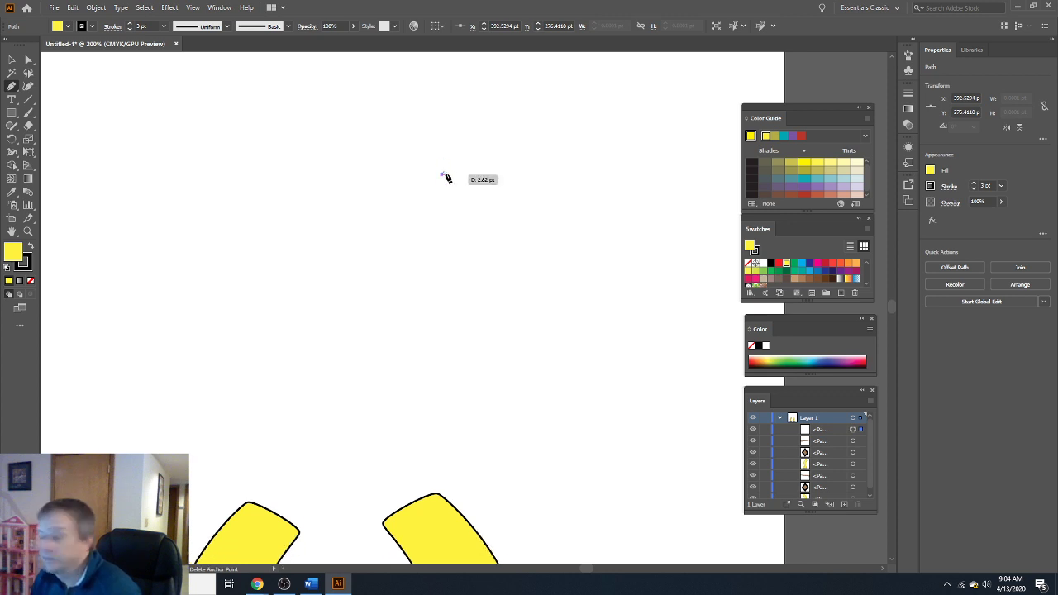
{"action": "left_click", "coordinate": [520, 234]}
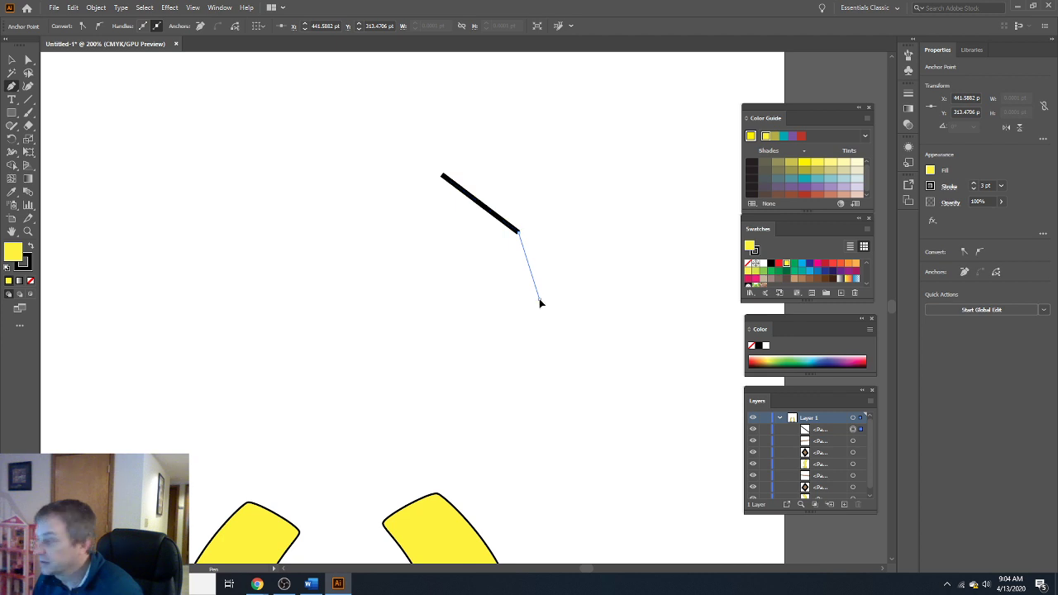
{"action": "left_click", "coordinate": [540, 303]}
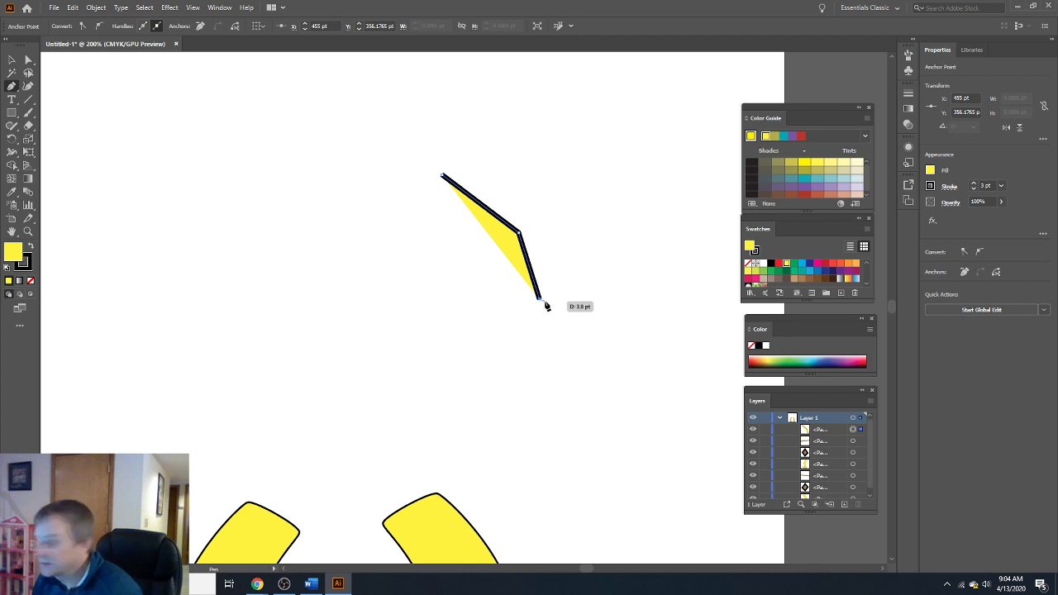
{"action": "left_click", "coordinate": [565, 322]}
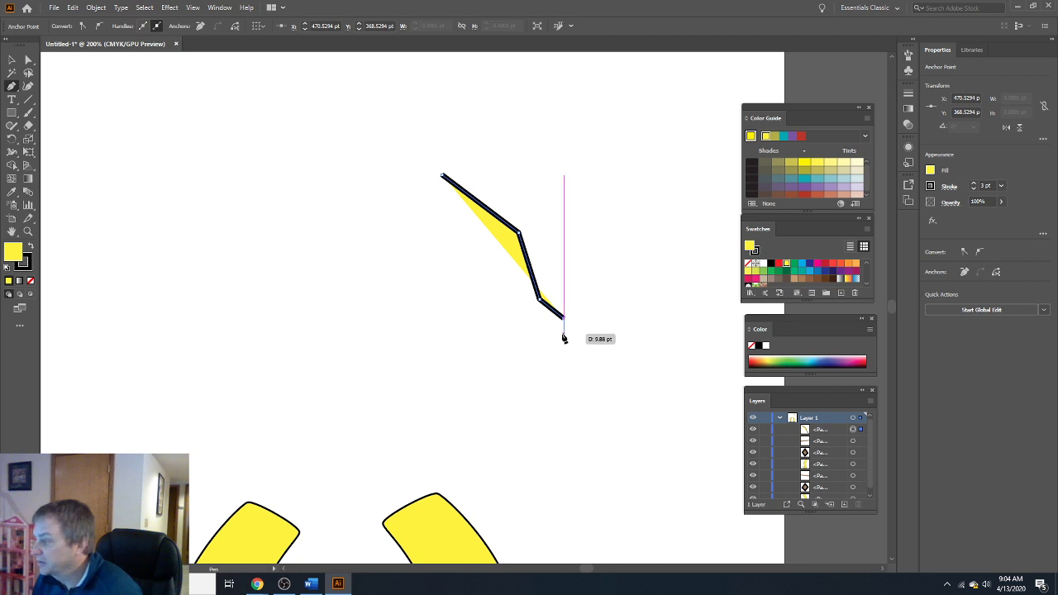
{"action": "left_click", "coordinate": [564, 331]}
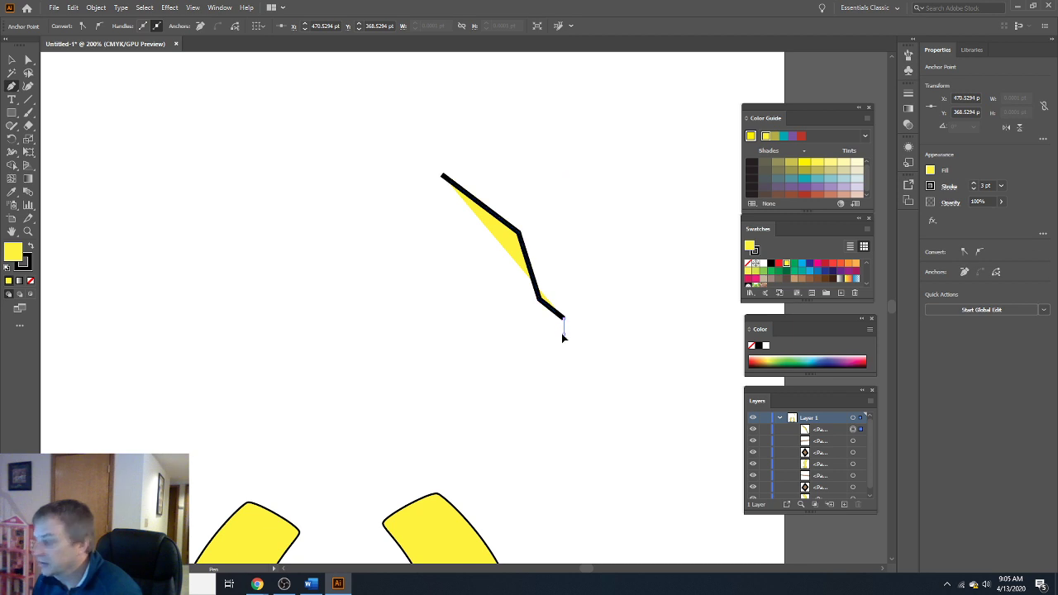
Continue the path around the hand, outlining the blunt finger end, the gap beside it, and the pointed thumb tip.
{"action": "left_click", "coordinate": [520, 345], "text": "ctrl"}
{"action": "key", "text": "ctrl+z"}
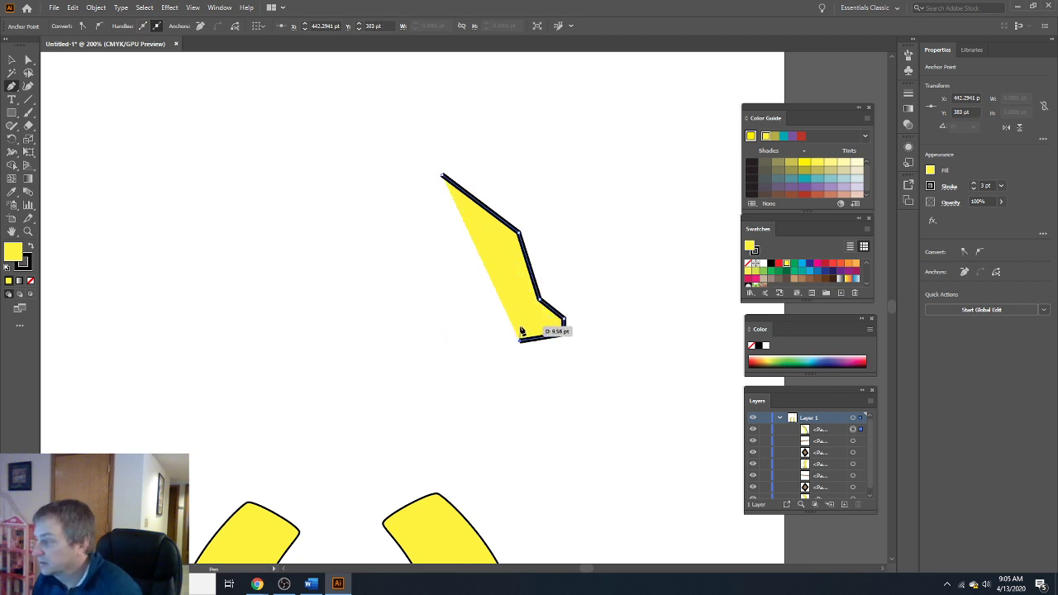
{"action": "left_click", "coordinate": [516, 334]}
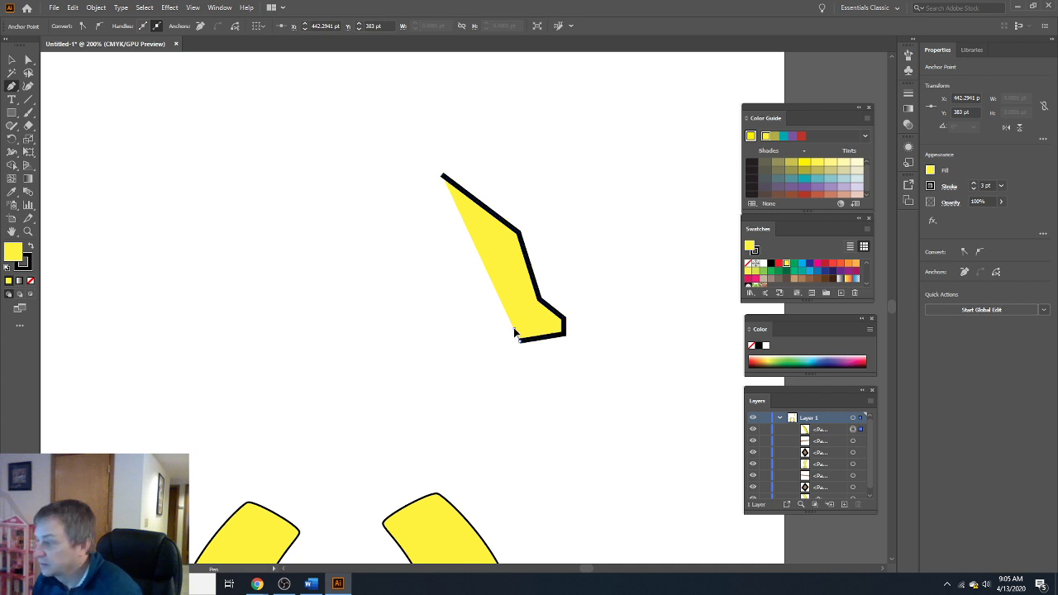
{"action": "left_click", "coordinate": [550, 327]}
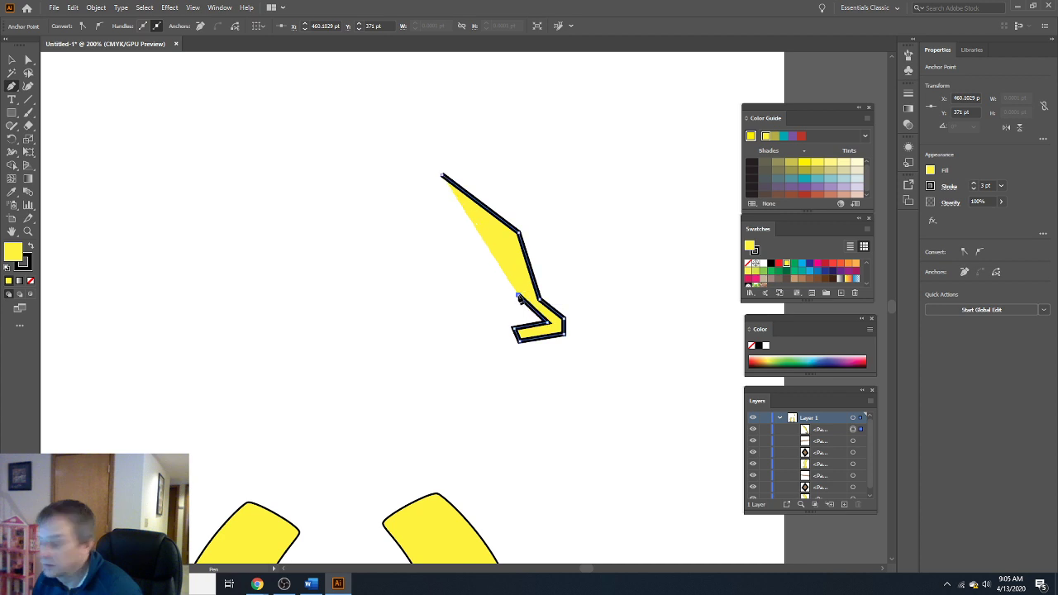
{"action": "left_click", "coordinate": [518, 299]}
{"action": "left_click", "coordinate": [495, 309]}
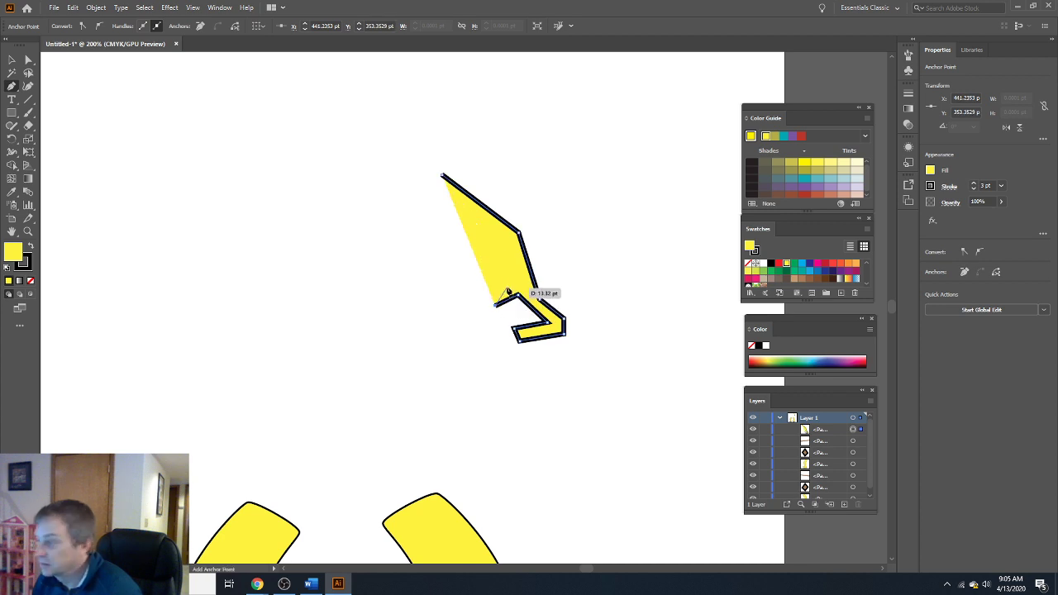
Trace the arm's inner edge from the thumb base up to the shoulder and close the path at its starting anchor.
{"action": "left_click", "coordinate": [508, 284]}
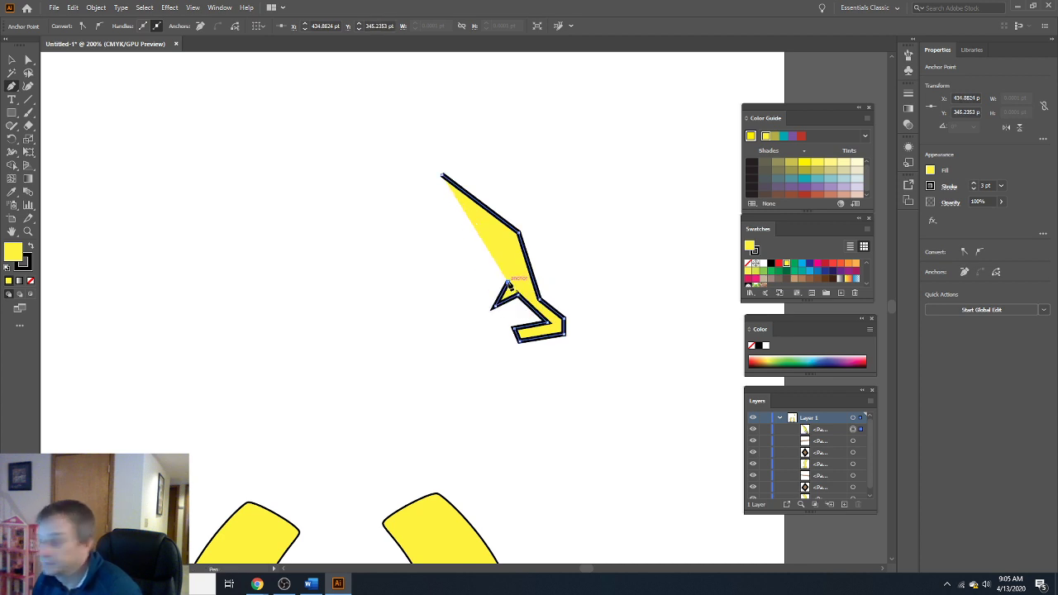
{"action": "left_click", "coordinate": [419, 194]}
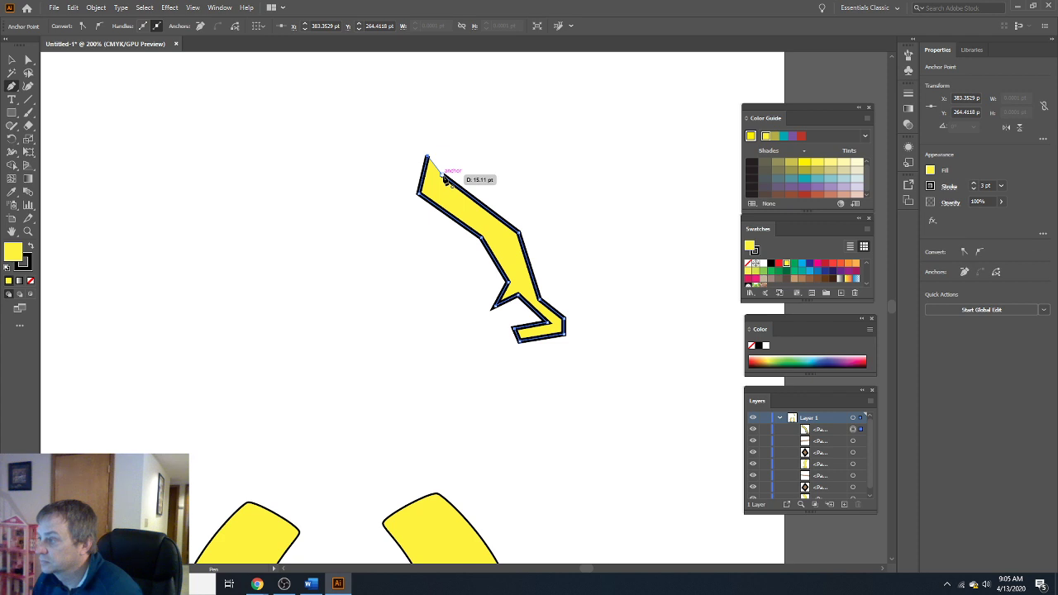
{"action": "left_click", "coordinate": [444, 177]}
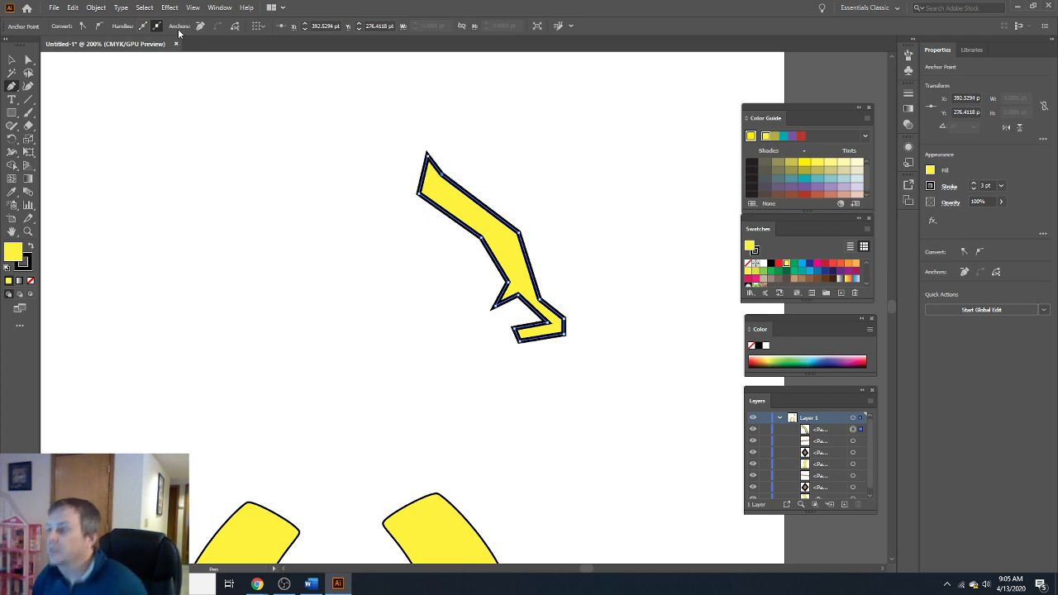
Select the finished arm shape and set its stroke to 1 pt.
{"action": "left_click", "coordinate": [11, 60]}
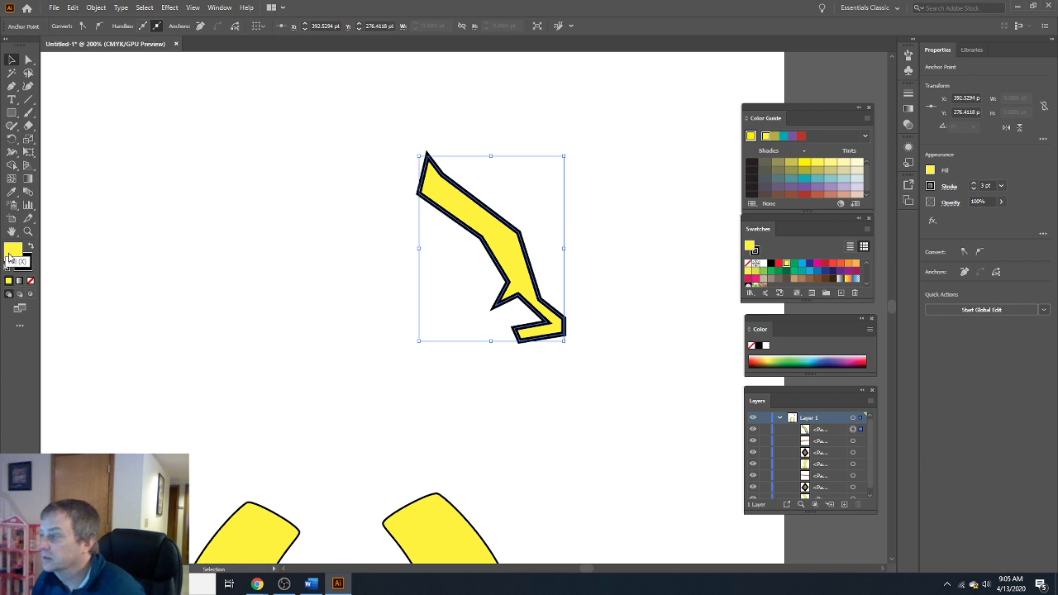
{"action": "left_click", "coordinate": [426, 216]}
{"action": "left_click", "coordinate": [448, 207]}
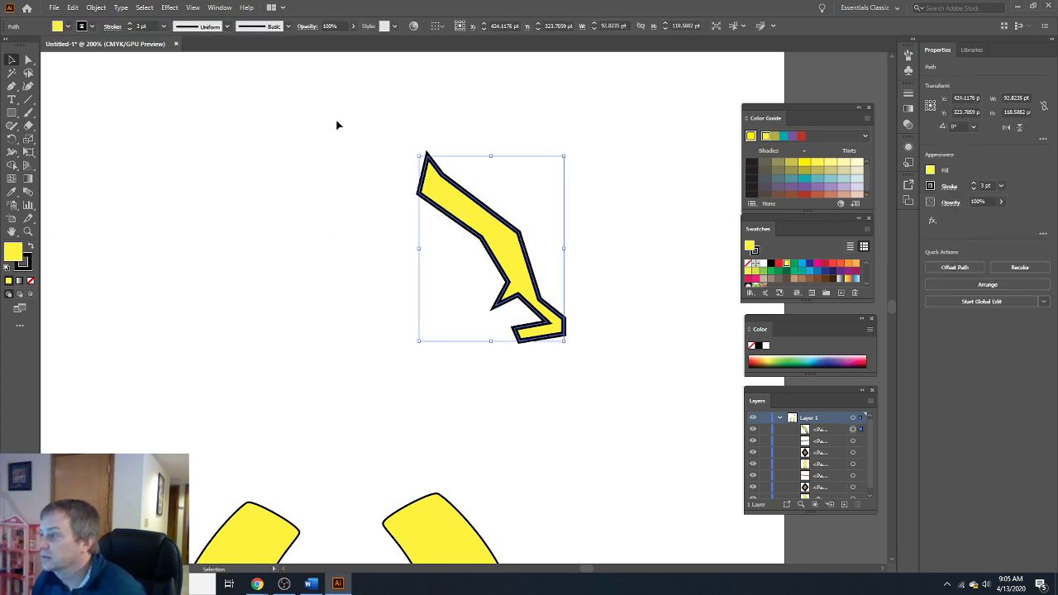
{"action": "left_click", "coordinate": [129, 29]}
{"action": "left_click", "coordinate": [129, 29]}
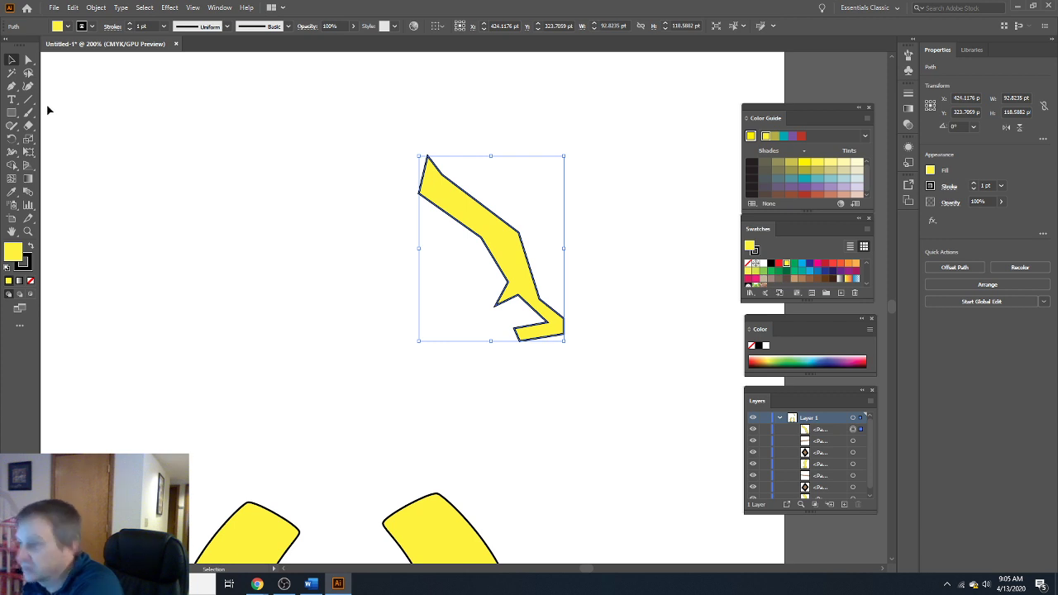
Curve the arm's shoulder, outer and inner elbow, wrist, and outer hand corners with the Anchor Point tool.
{"action": "left_click", "coordinate": [13, 86]}
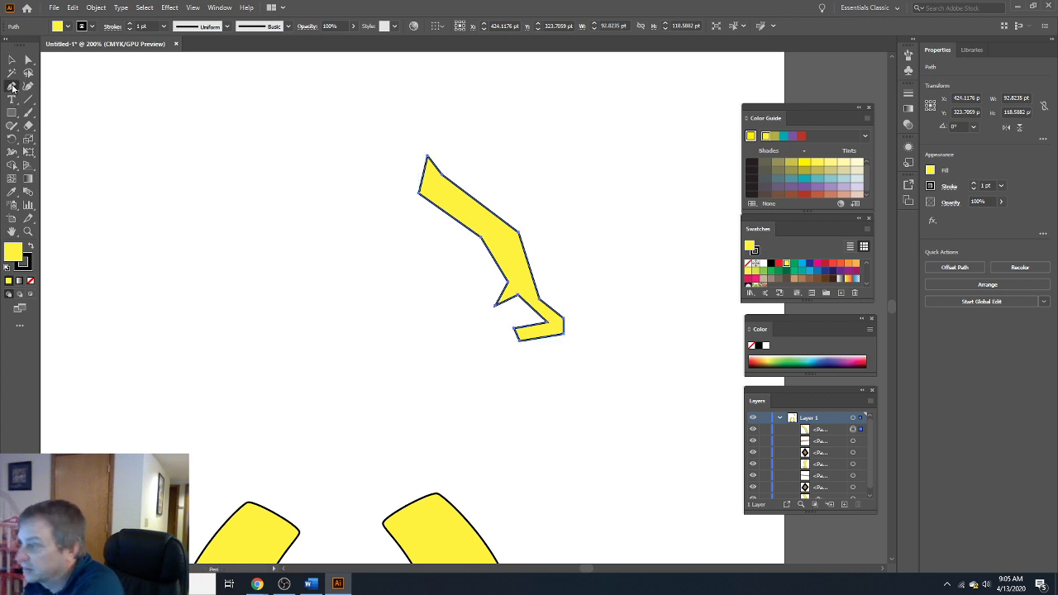
{"action": "left_click", "coordinate": [12, 86]}
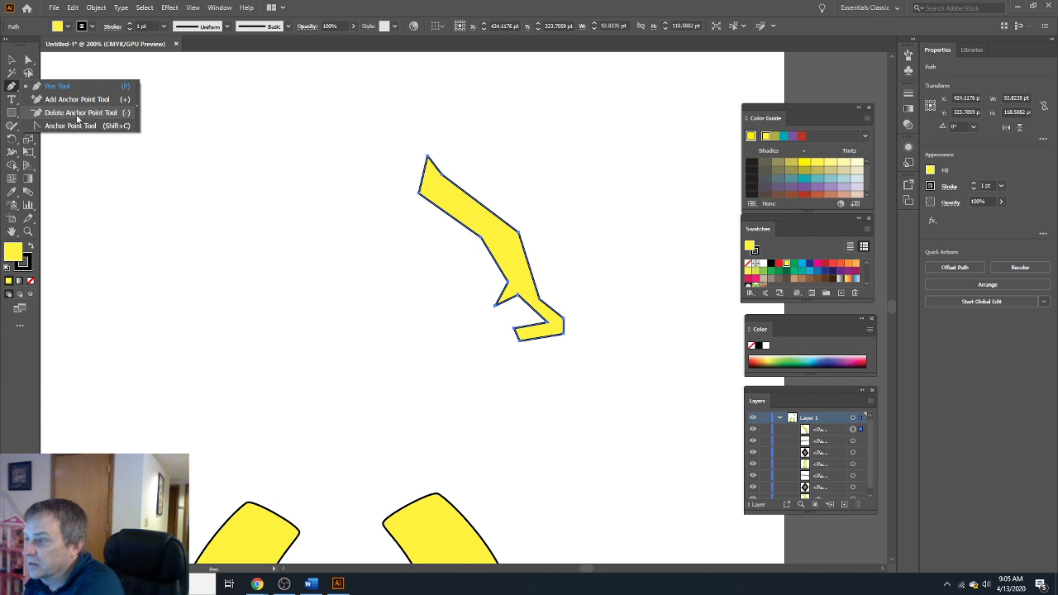
{"action": "left_click", "coordinate": [73, 126]}
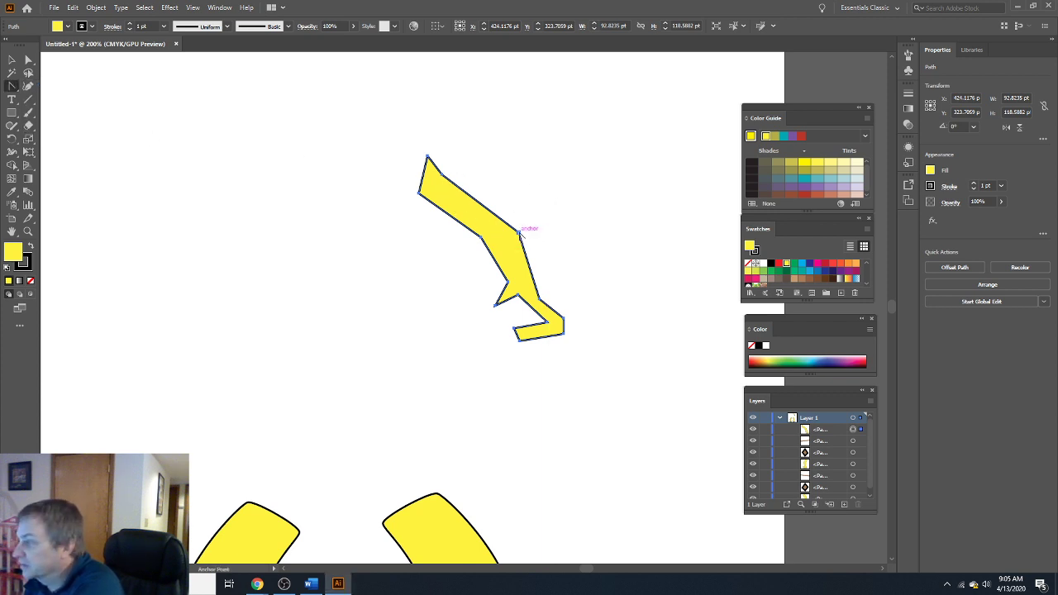
{"action": "left_click_drag", "start_coordinate": [521, 233], "coordinate": [536, 258]}
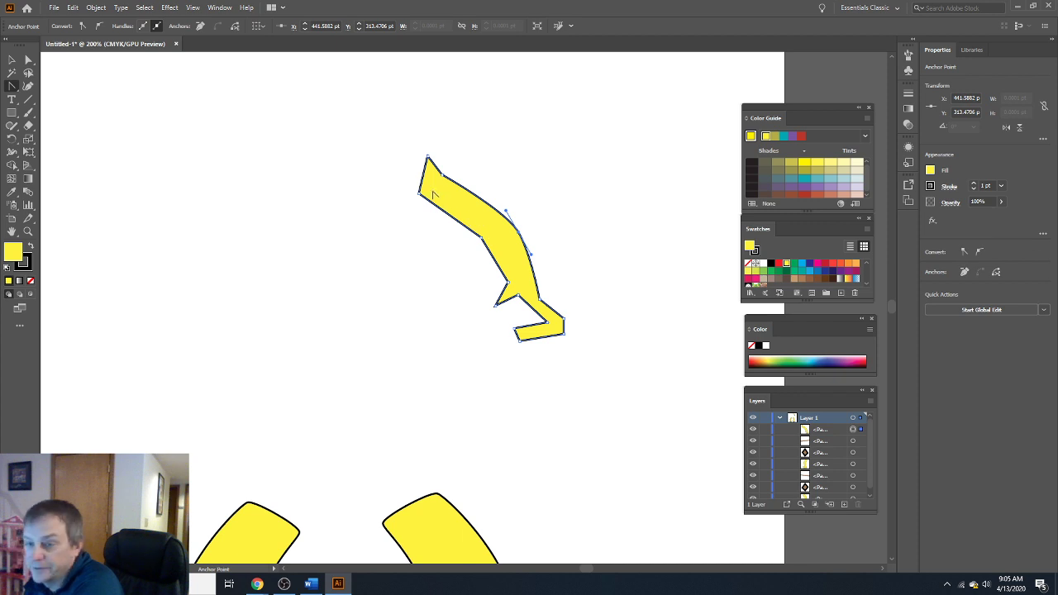
{"action": "left_click_drag", "start_coordinate": [444, 176], "coordinate": [457, 188]}
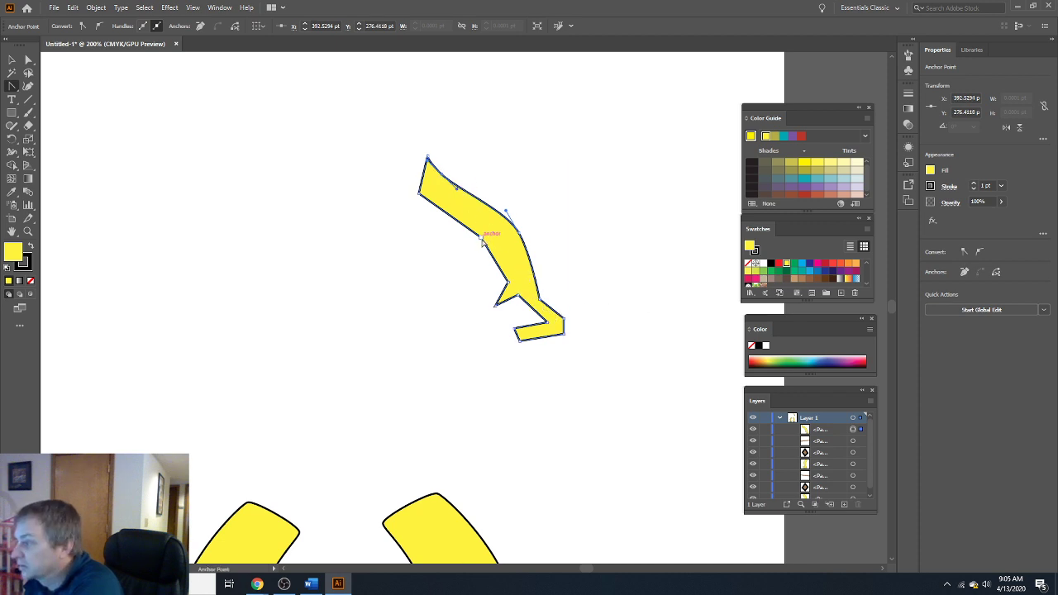
{"action": "left_click_drag", "start_coordinate": [481, 238], "coordinate": [460, 219]}
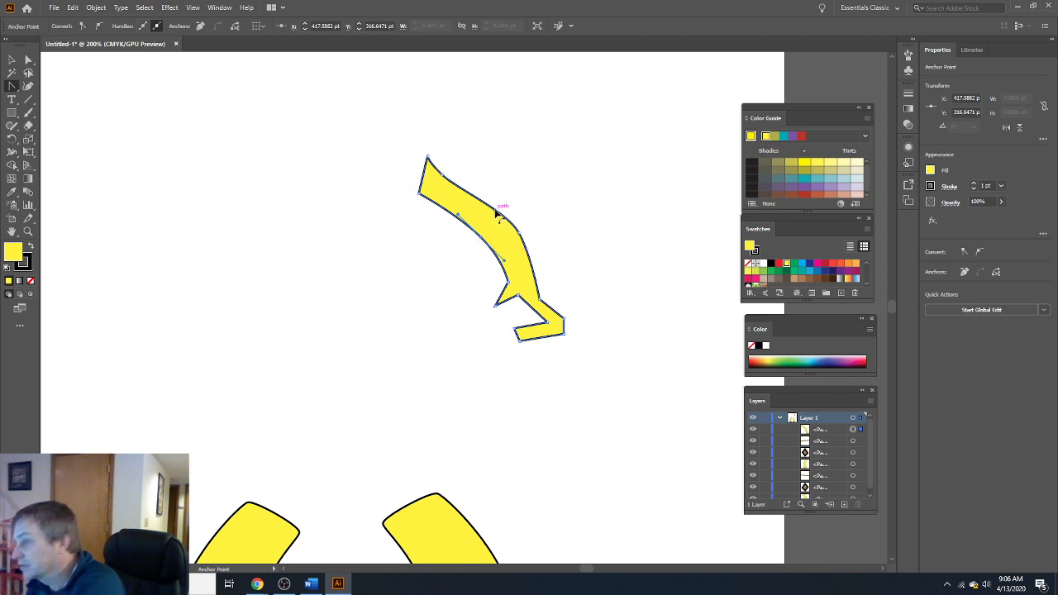
{"action": "left_click", "coordinate": [13, 89]}
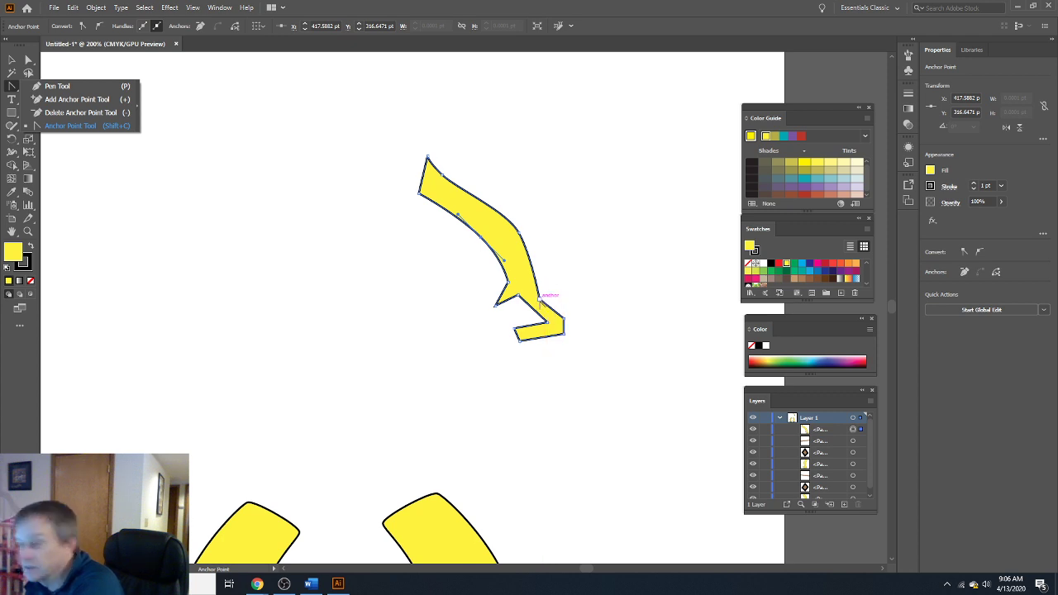
{"action": "left_click_drag", "start_coordinate": [540, 298], "coordinate": [517, 331]}
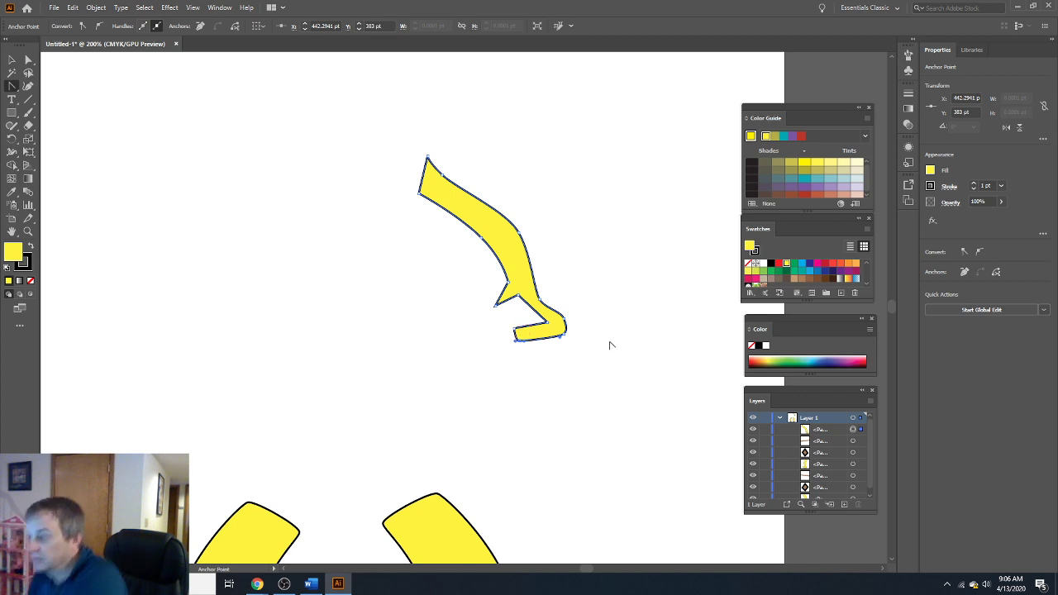
Round the gap between finger and thumb, both sides of the thumb's base, and the thumb tip, then return to the Selection tool.
{"action": "scroll", "coordinate": [615, 344], "scroll_direction": "up", "scroll_amount": 5}
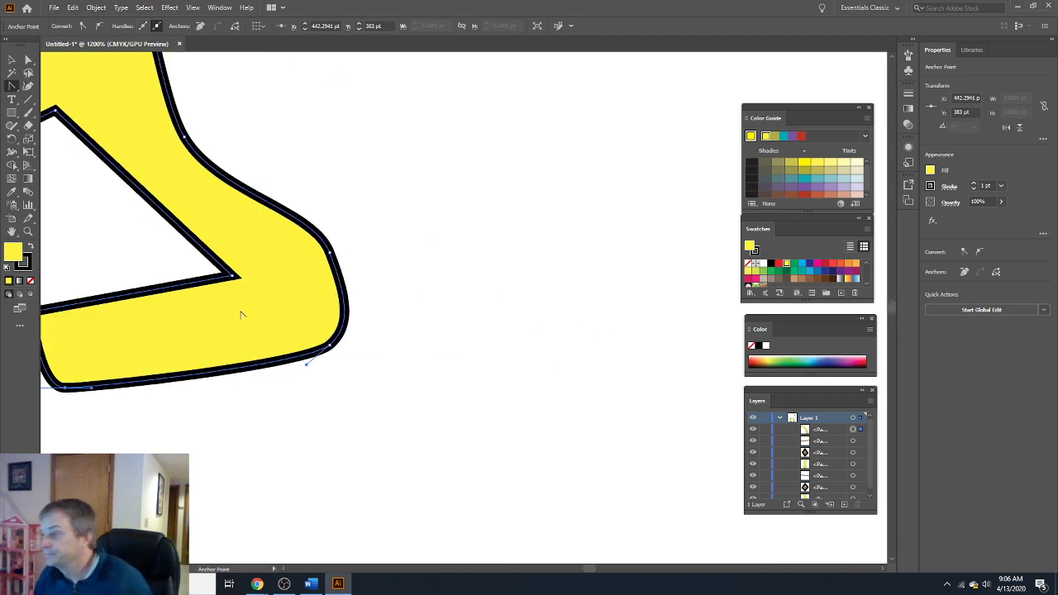
{"action": "scroll", "coordinate": [350, 301], "scroll_direction": "down", "scroll_amount": 2}
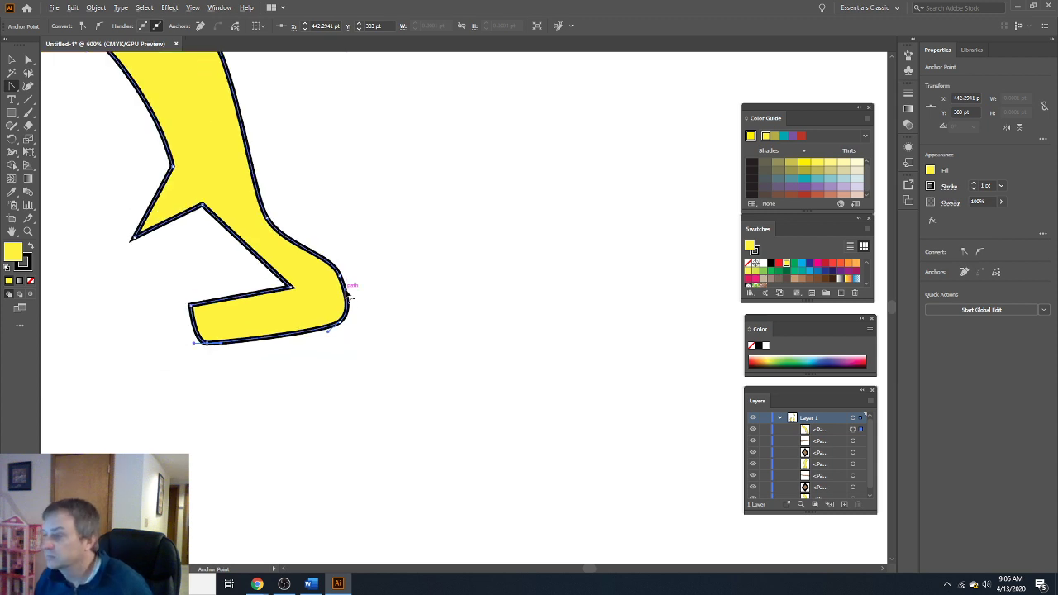
{"action": "scroll", "coordinate": [349, 296], "scroll_direction": "down", "scroll_amount": 1}
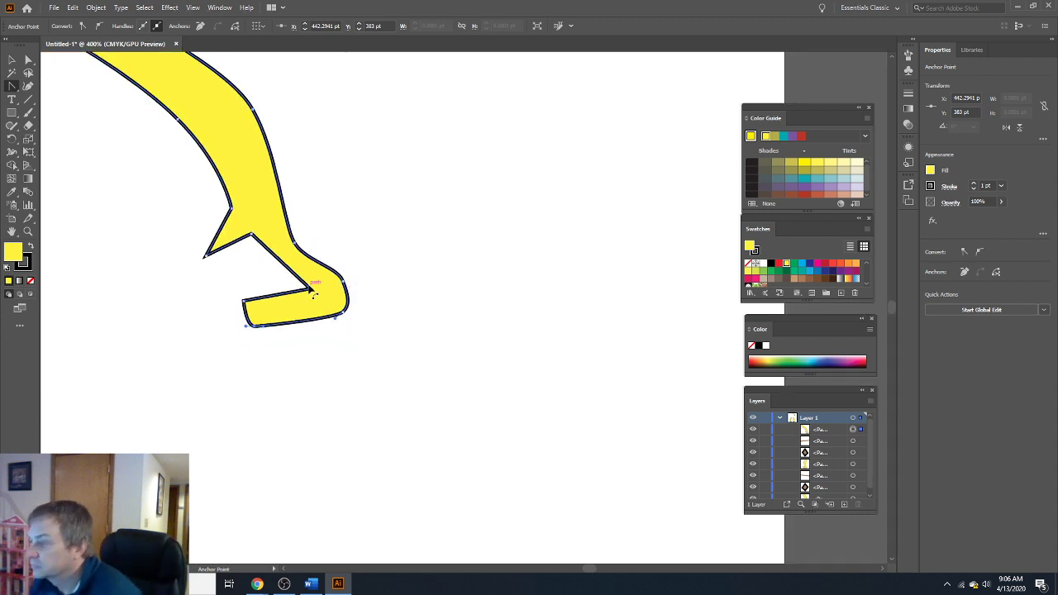
{"action": "left_click", "coordinate": [311, 290]}
{"action": "left_click_drag", "start_coordinate": [311, 289], "coordinate": [310, 281]}
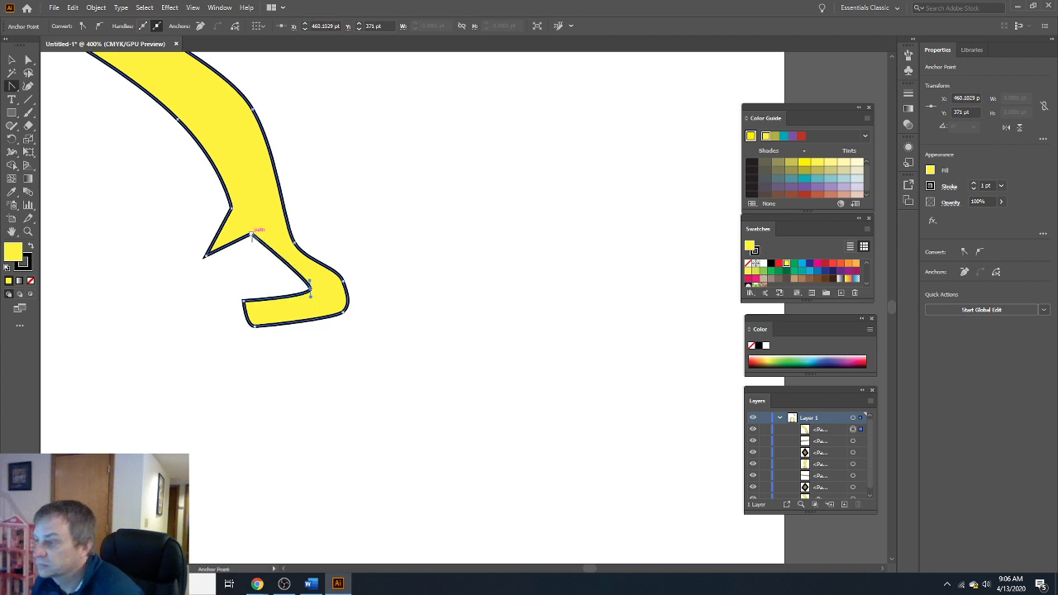
{"action": "left_click_drag", "start_coordinate": [252, 235], "coordinate": [232, 203]}
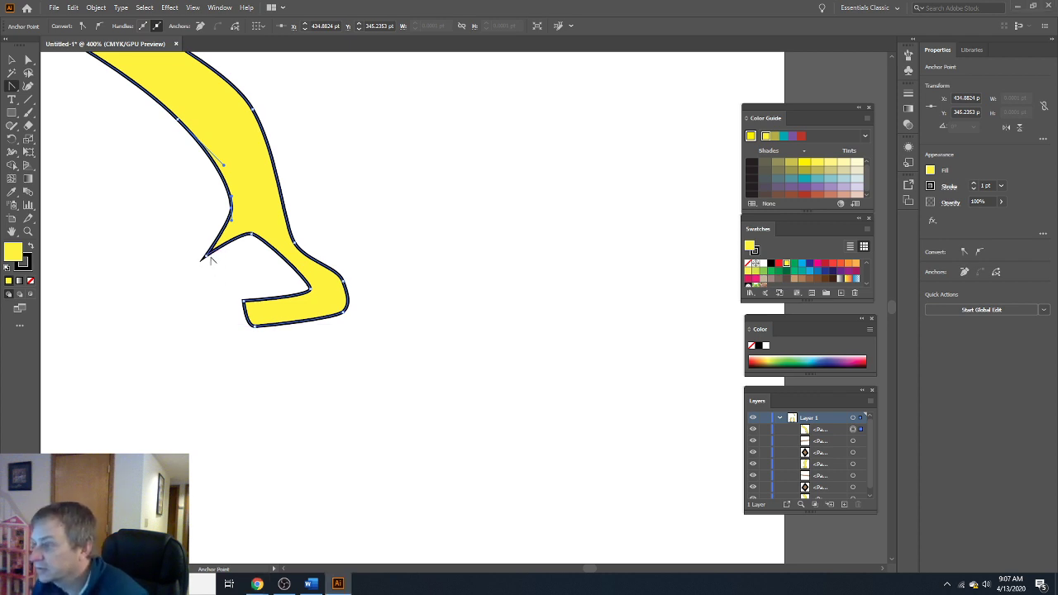
{"action": "left_click_drag", "start_coordinate": [205, 258], "coordinate": [208, 243]}
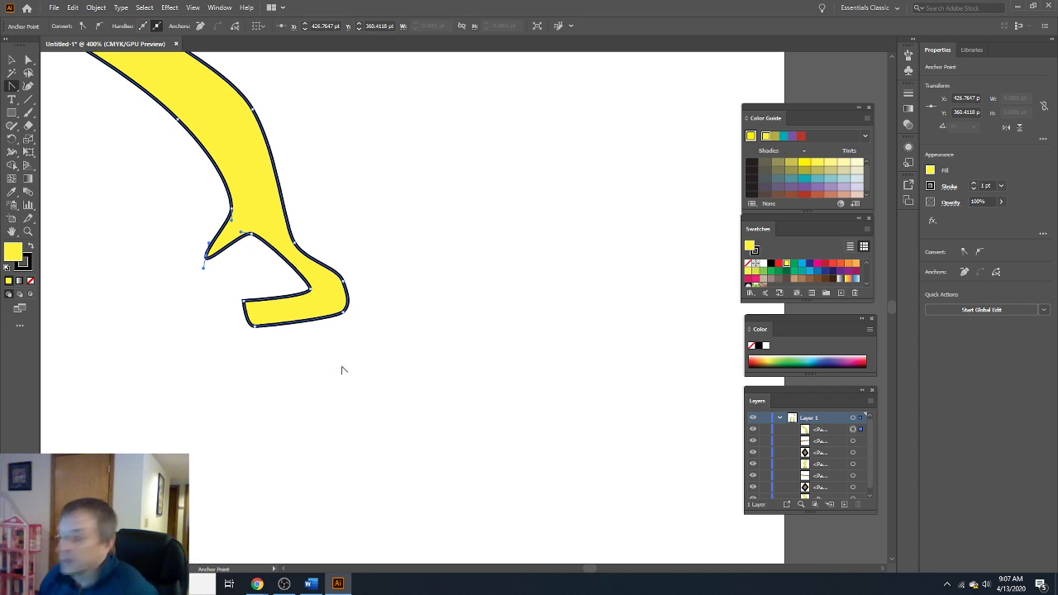
{"action": "key", "text": "v"}
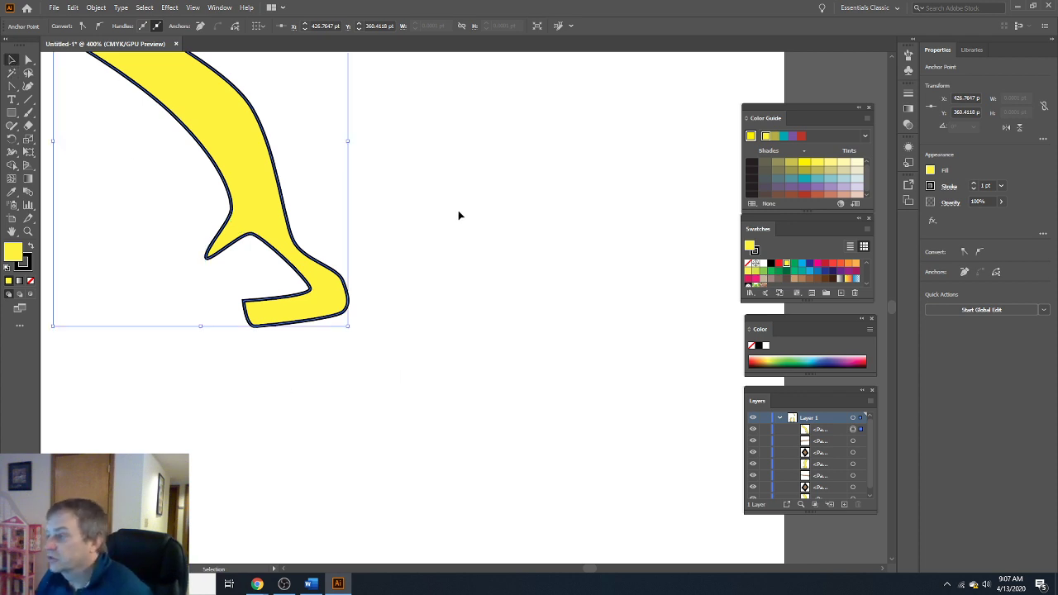
Draw a thin closed patch about 20 pt wide along the finger's upper edge inside the hand with the Pen tool.
{"action": "left_click", "coordinate": [428, 217]}
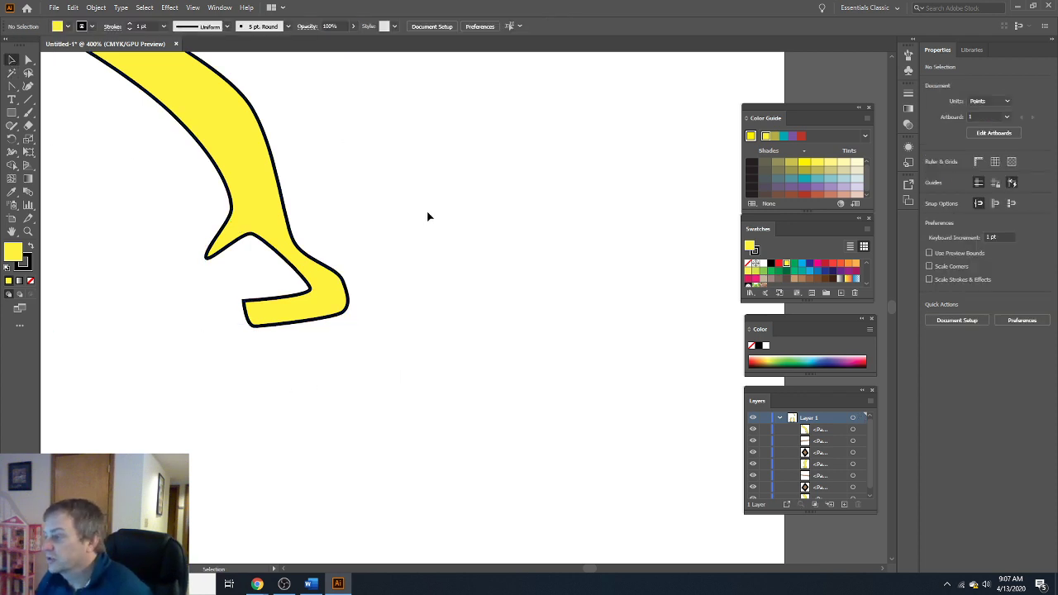
{"action": "left_click", "coordinate": [13, 87]}
{"action": "left_click", "coordinate": [51, 86]}
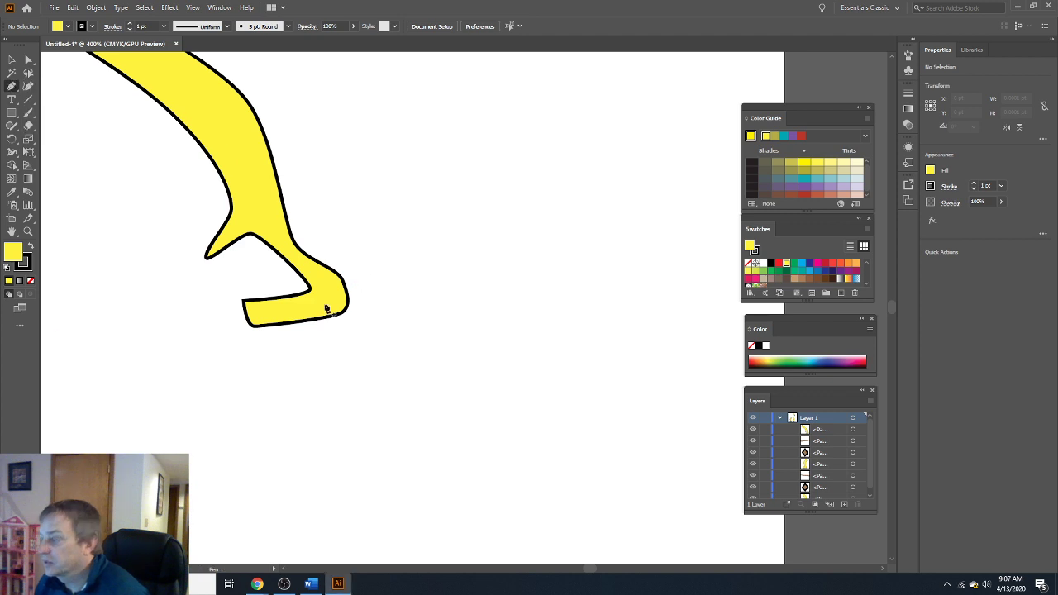
{"action": "left_click", "coordinate": [248, 303]}
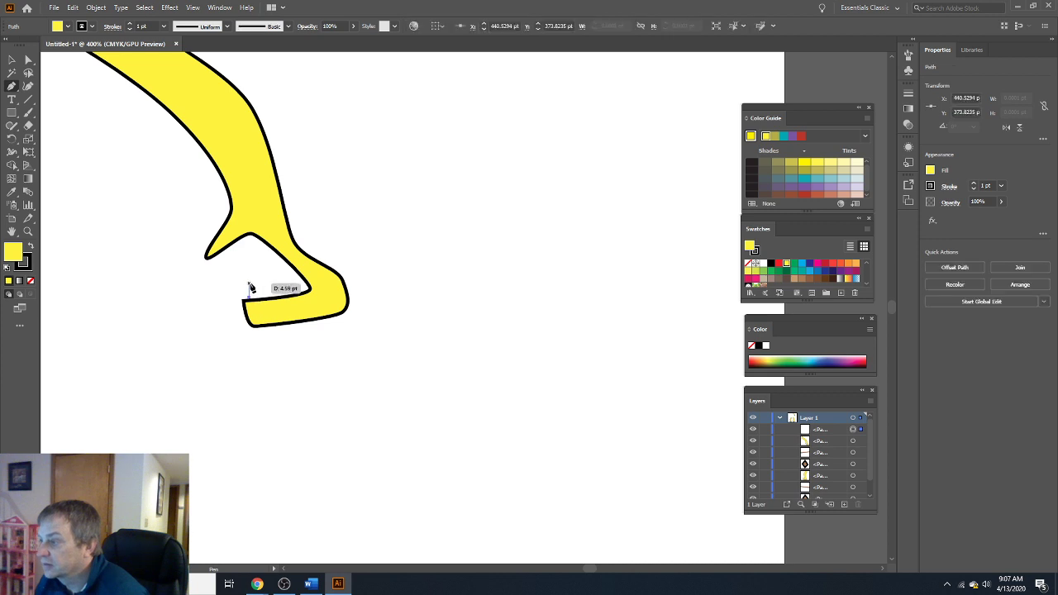
{"action": "left_click", "coordinate": [245, 285]}
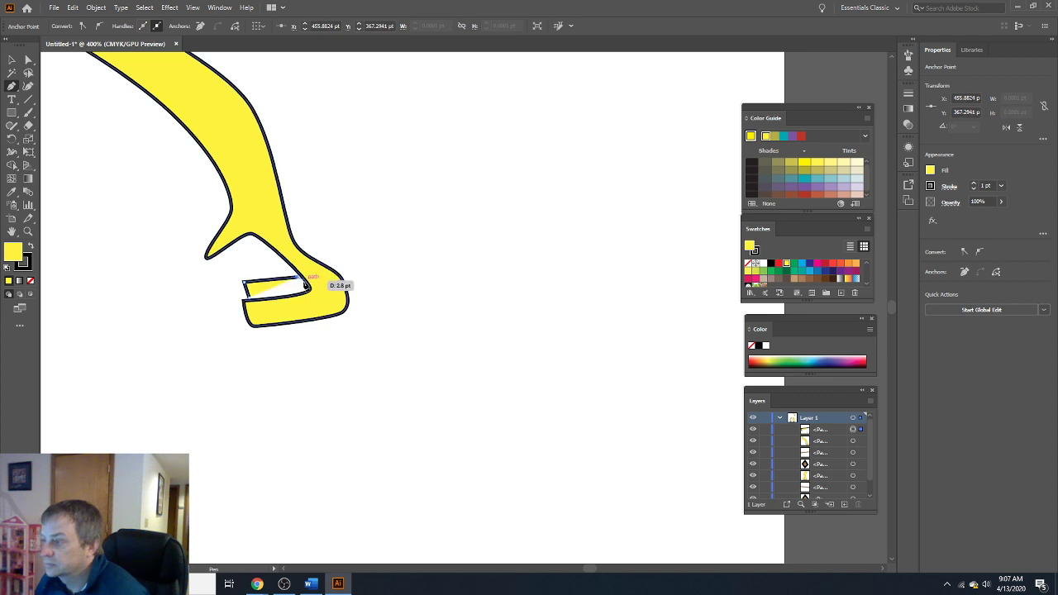
{"action": "left_click", "coordinate": [301, 280]}
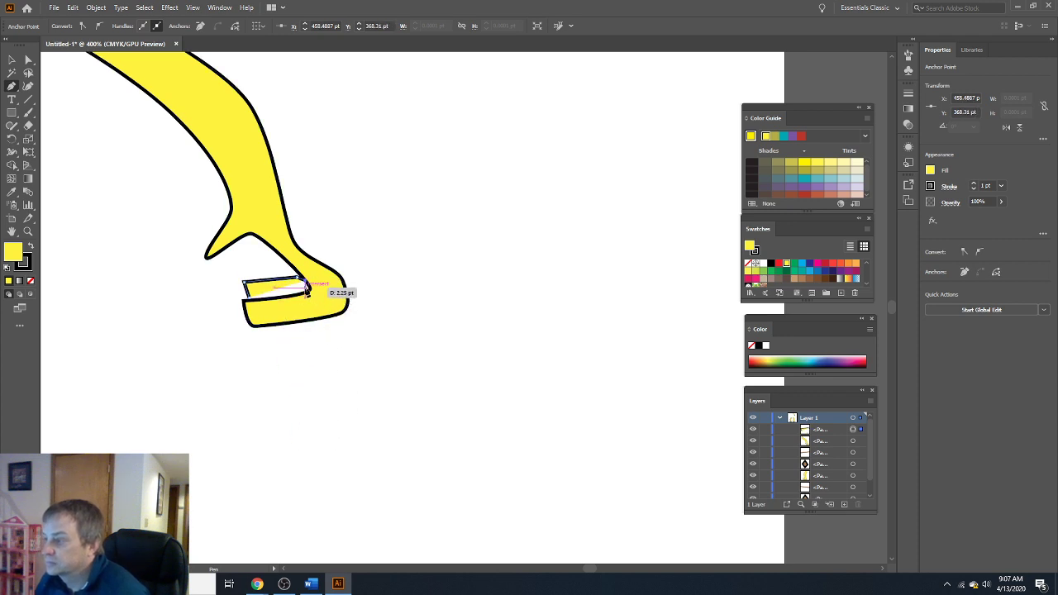
{"action": "left_click", "coordinate": [307, 291]}
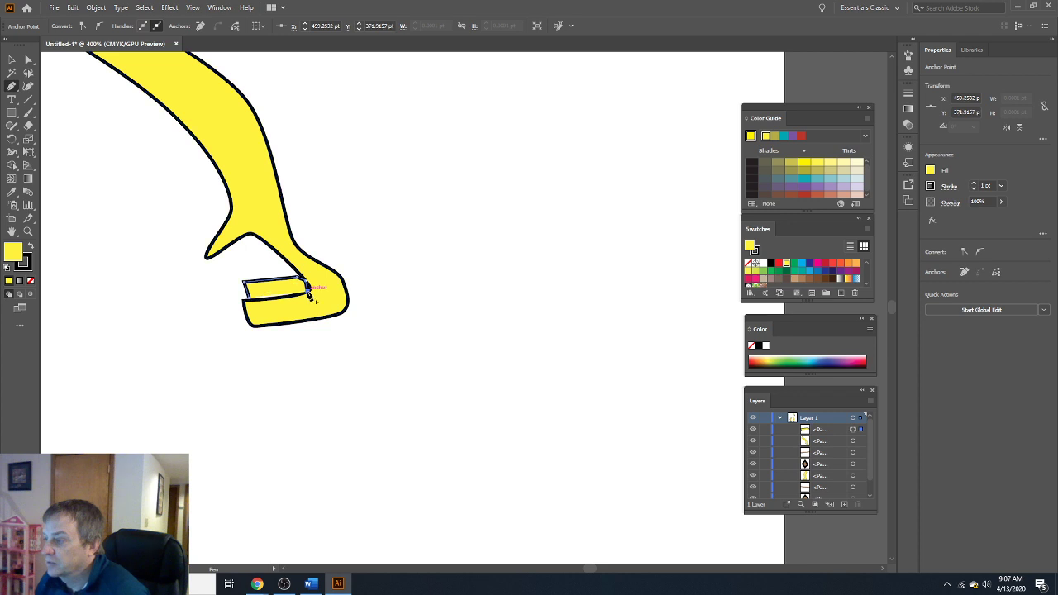
{"action": "left_click", "coordinate": [250, 297]}
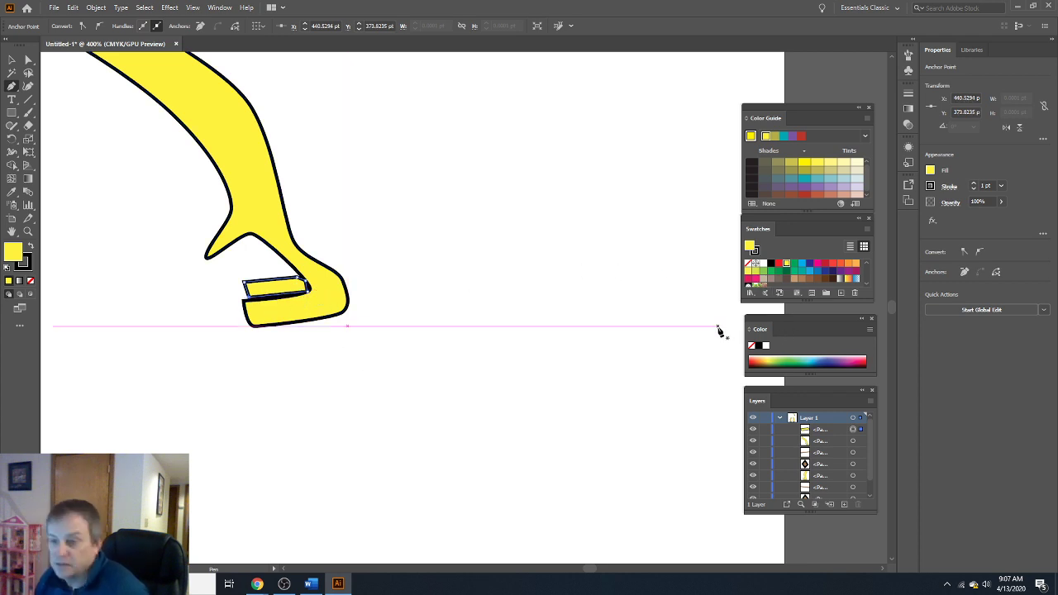
Fill the new hand patch with light brown, keep it in its original position and deselect it.
{"action": "left_click", "coordinate": [801, 280]}
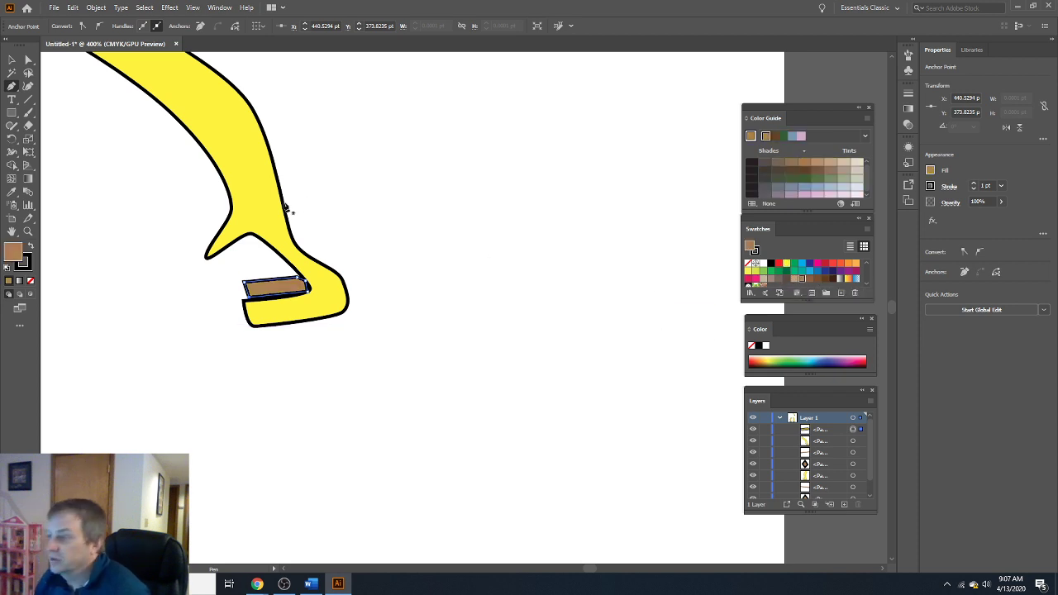
{"action": "left_click", "coordinate": [12, 60]}
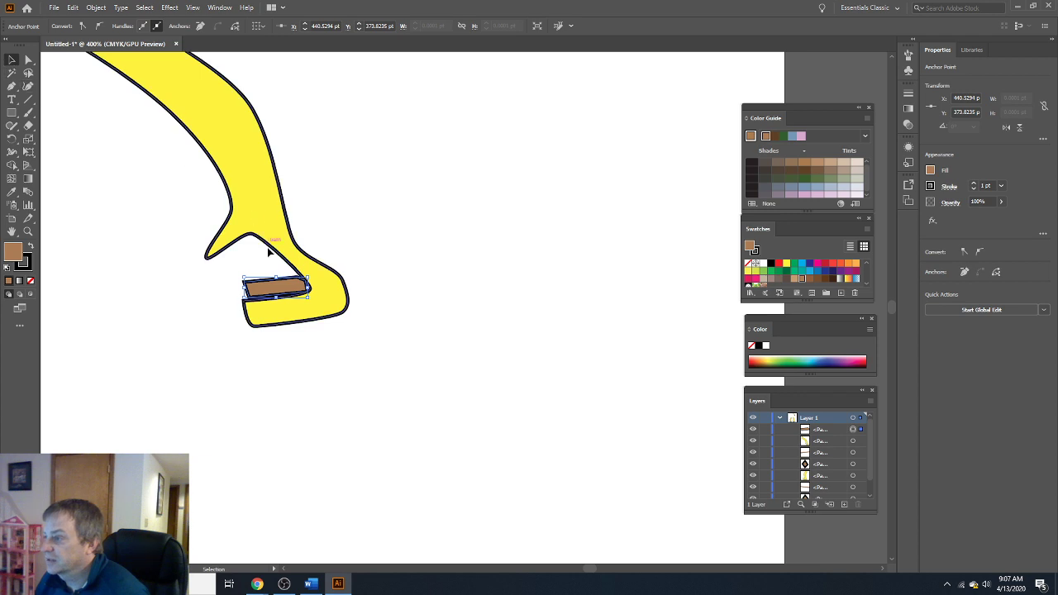
{"action": "key", "text": "Down"}
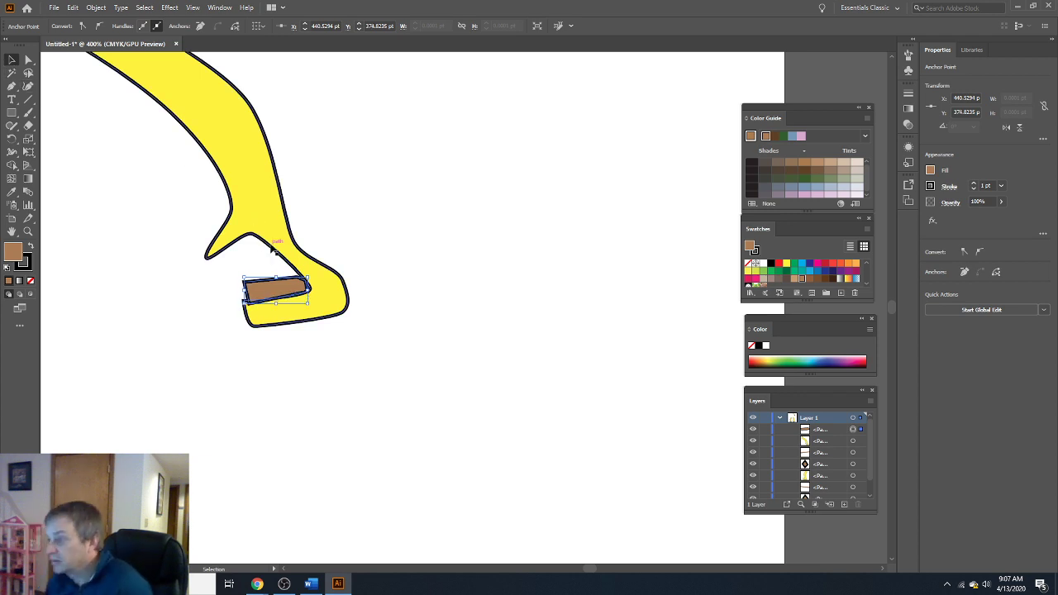
{"action": "key", "text": "Up"}
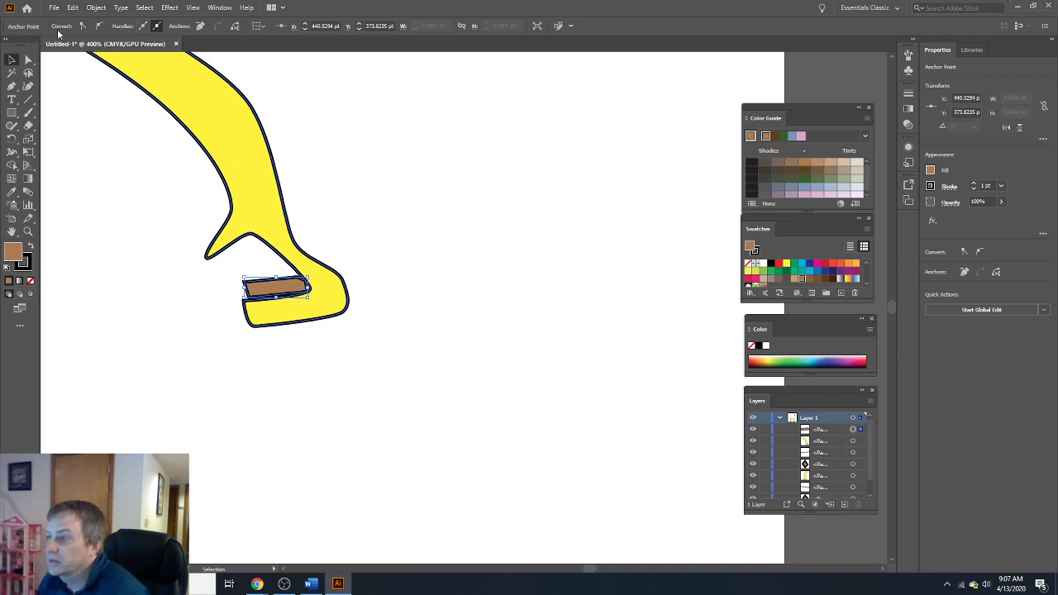
{"action": "left_click", "coordinate": [394, 131]}
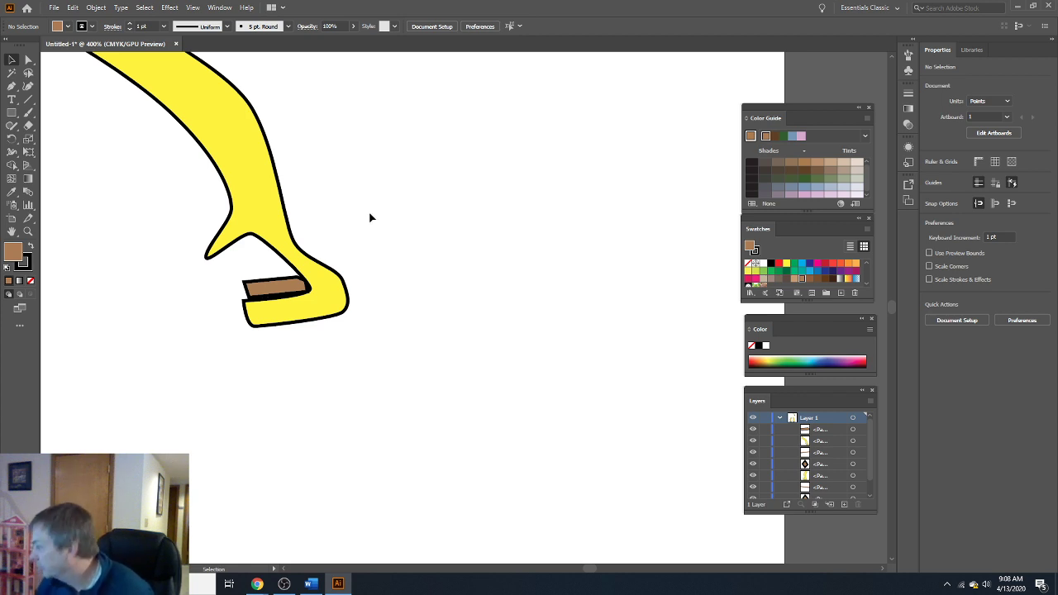
Duplicate the arm together with its brown hand patch and flip the copy horizontally.
{"action": "scroll", "coordinate": [371, 218], "scroll_direction": "down", "scroll_amount": 5, "text": "alt"}
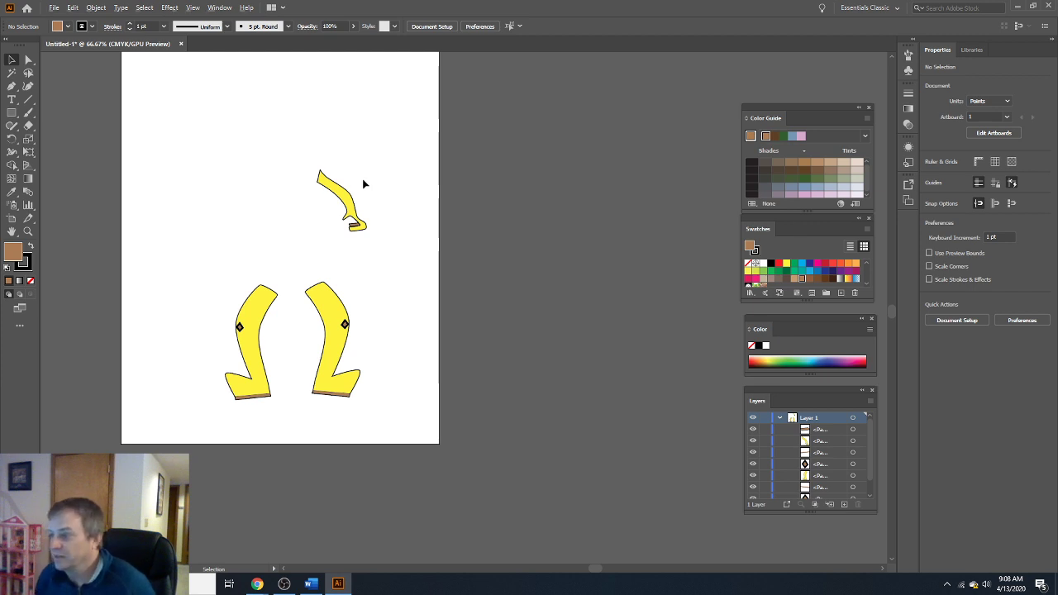
{"action": "scroll", "coordinate": [363, 180], "scroll_direction": "up", "scroll_amount": 4}
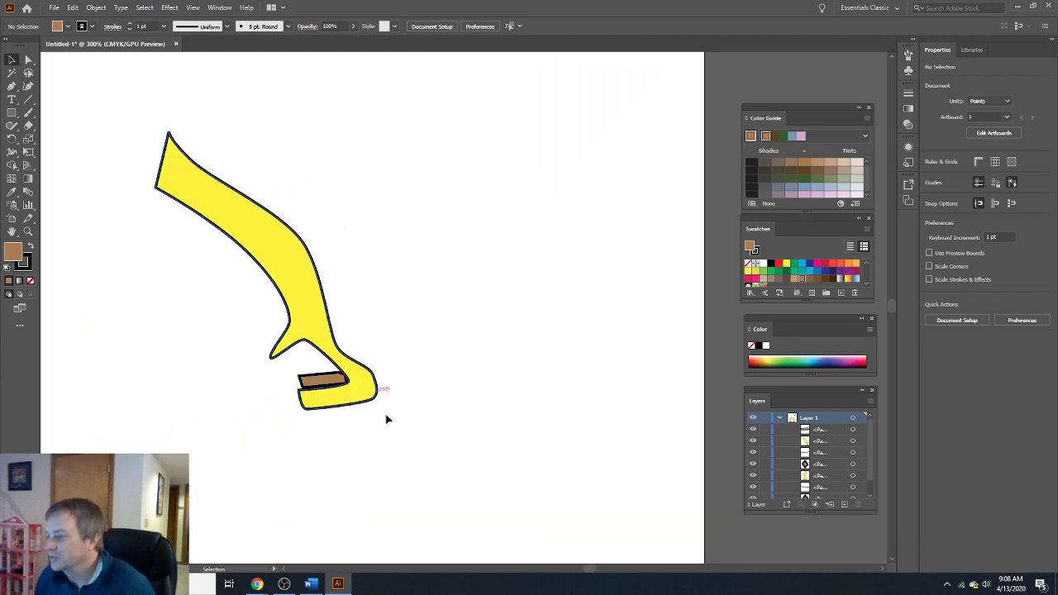
{"action": "left_click_drag", "start_coordinate": [599, 569], "coordinate": [591, 571]}
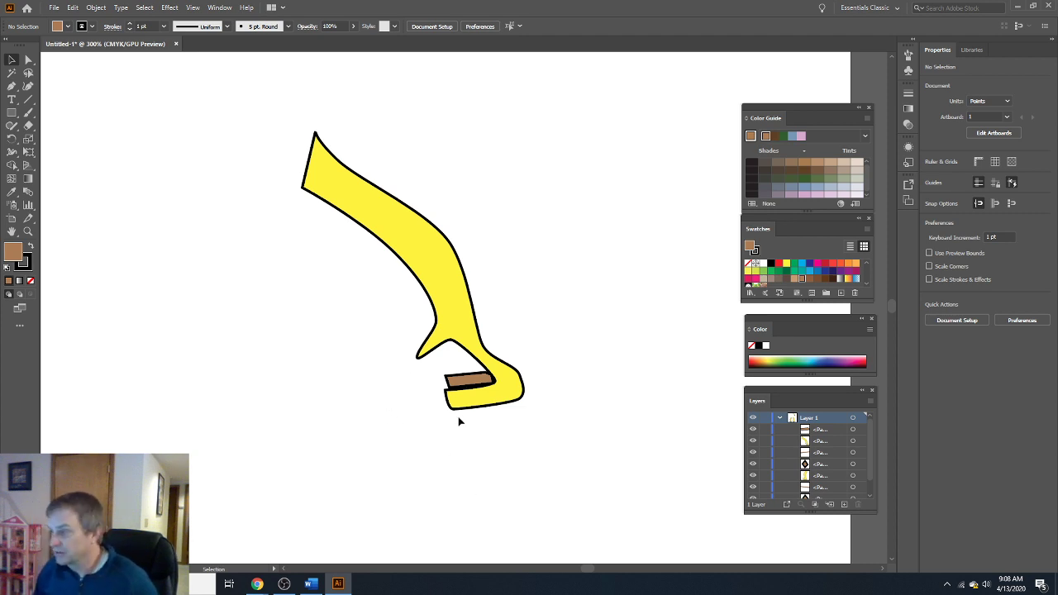
{"action": "left_click_drag", "start_coordinate": [583, 465], "coordinate": [236, 131]}
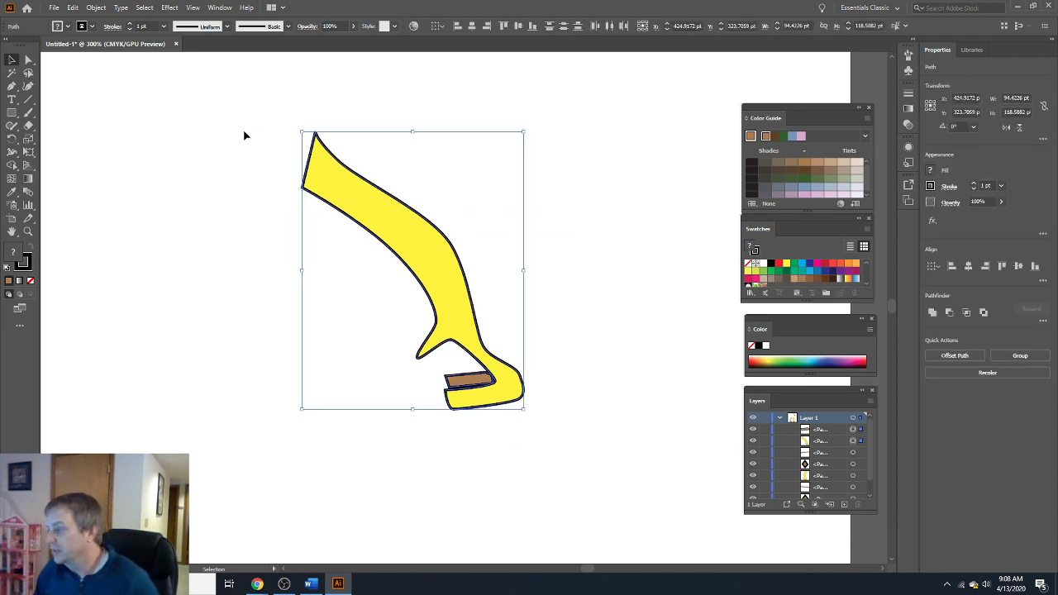
{"action": "left_click", "coordinate": [185, 182]}
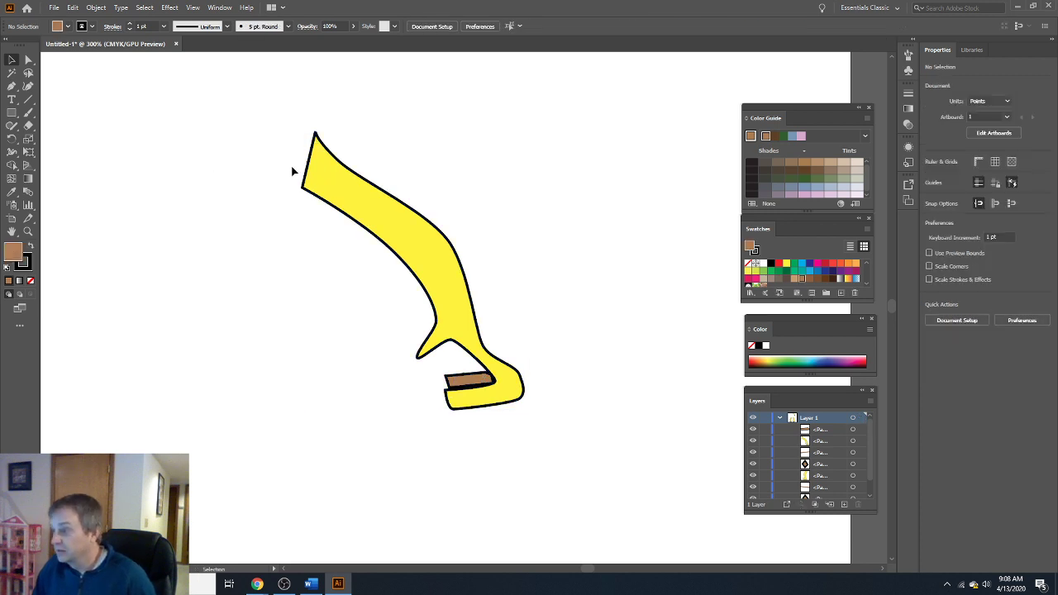
{"action": "key", "text": "ctrl+v"}
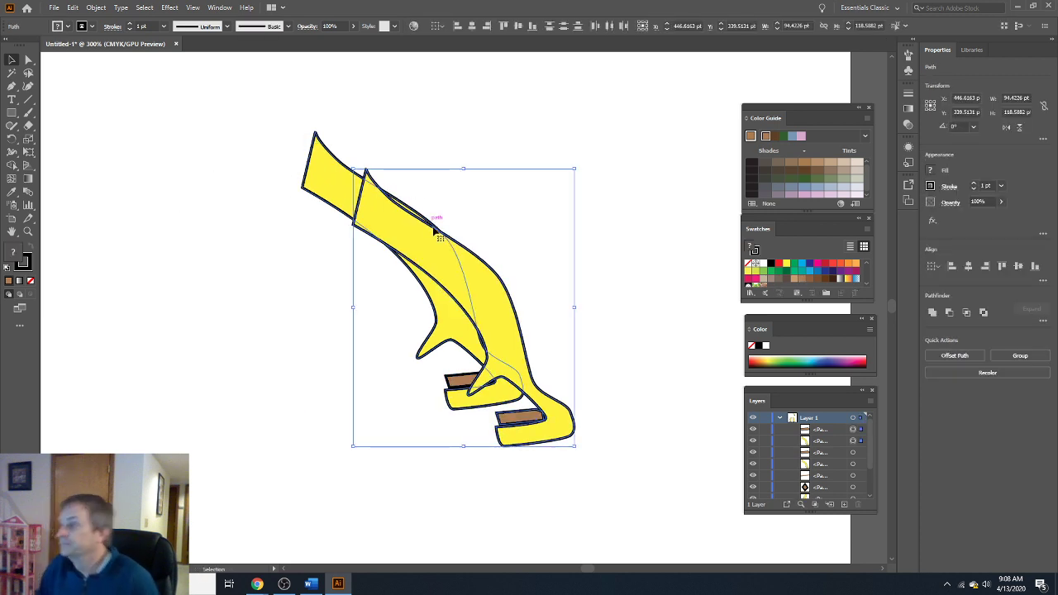
{"action": "left_click_drag", "start_coordinate": [574, 308], "coordinate": [141, 308]}
Move the flipped arm copy to the opposite side of the body area, level with the original arm, and deselect it.
{"action": "scroll", "coordinate": [518, 208], "scroll_direction": "down", "scroll_amount": 6}
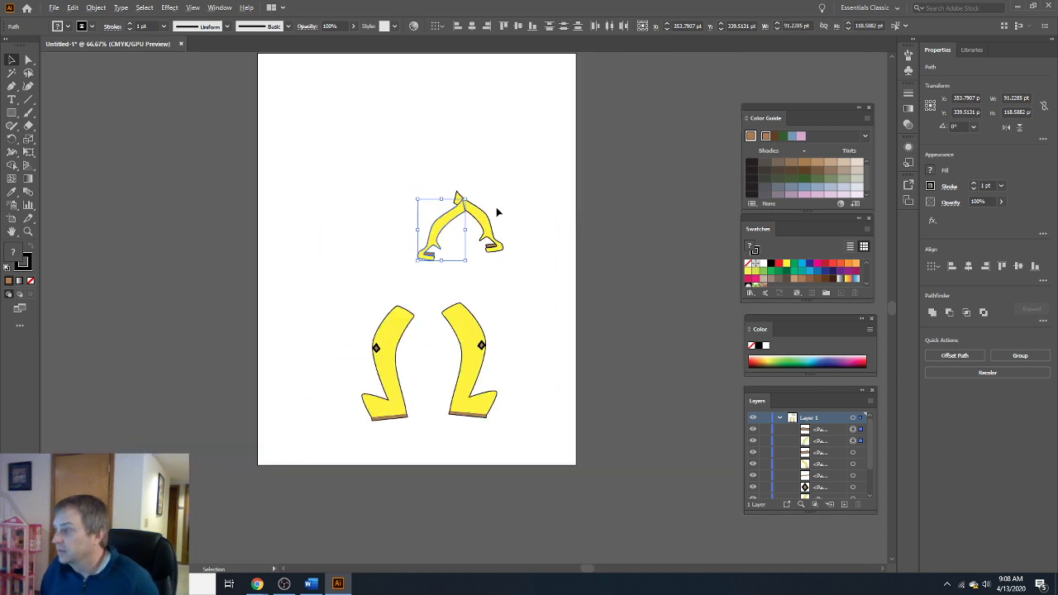
{"action": "scroll", "coordinate": [496, 208], "scroll_direction": "up", "scroll_amount": 3}
{"action": "left_click_drag", "start_coordinate": [388, 232], "coordinate": [256, 213]}
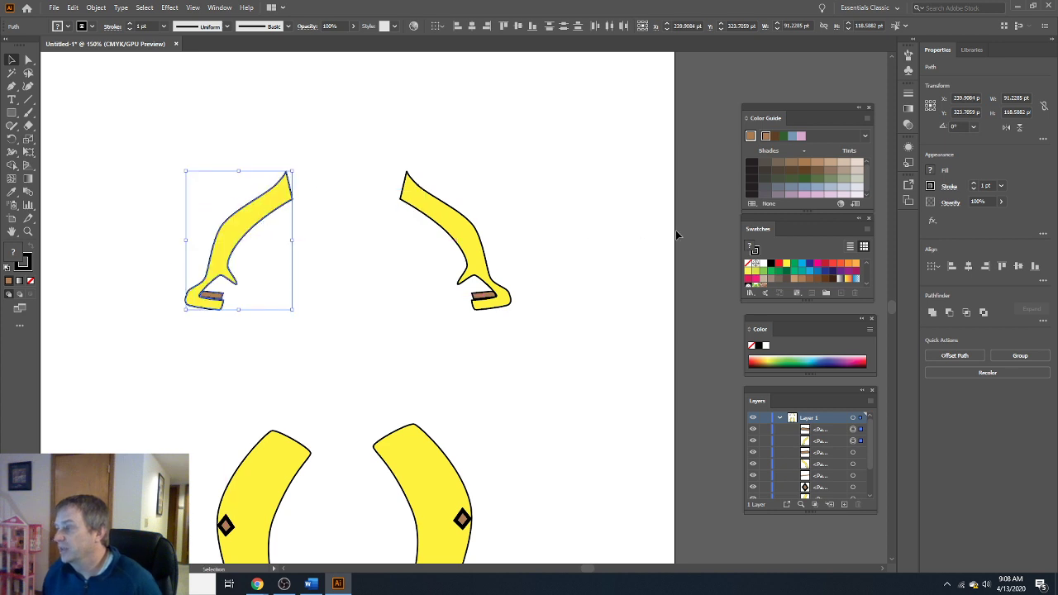
{"action": "left_click", "coordinate": [680, 236]}
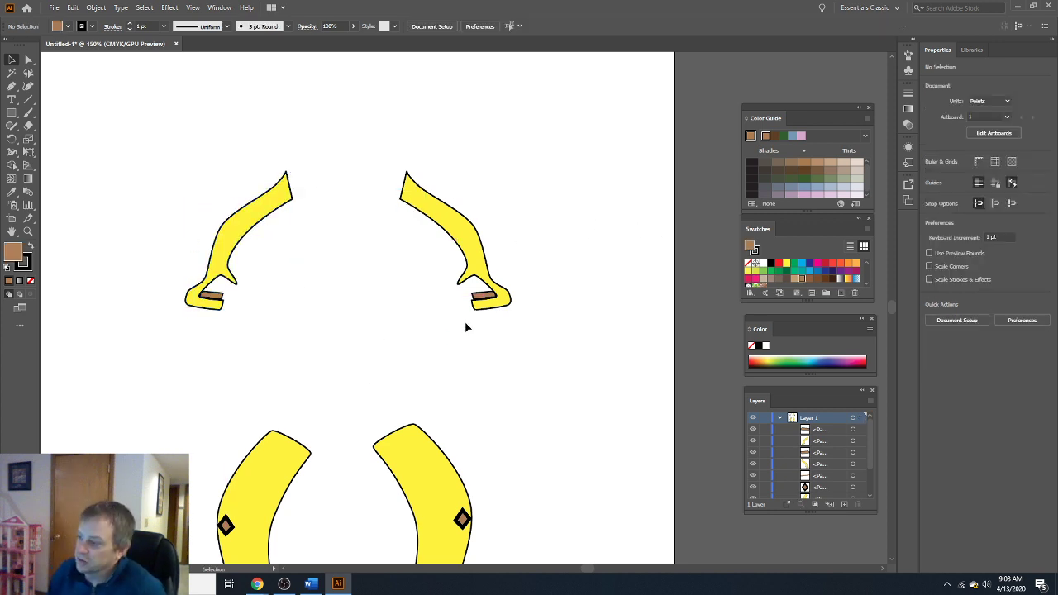
Move both yellow arm shapes down closer to the legs and align them at the same height.
{"action": "left_click_drag", "start_coordinate": [271, 200], "coordinate": [253, 256]}
{"action": "left_click_drag", "start_coordinate": [447, 206], "coordinate": [446, 271]}
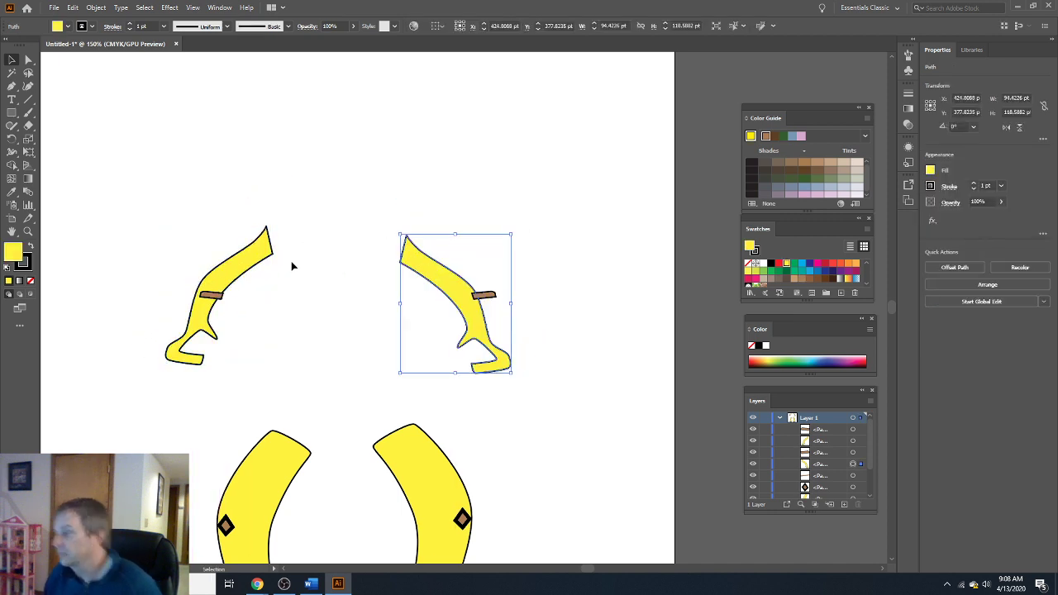
{"action": "left_click_drag", "start_coordinate": [248, 258], "coordinate": [253, 258]}
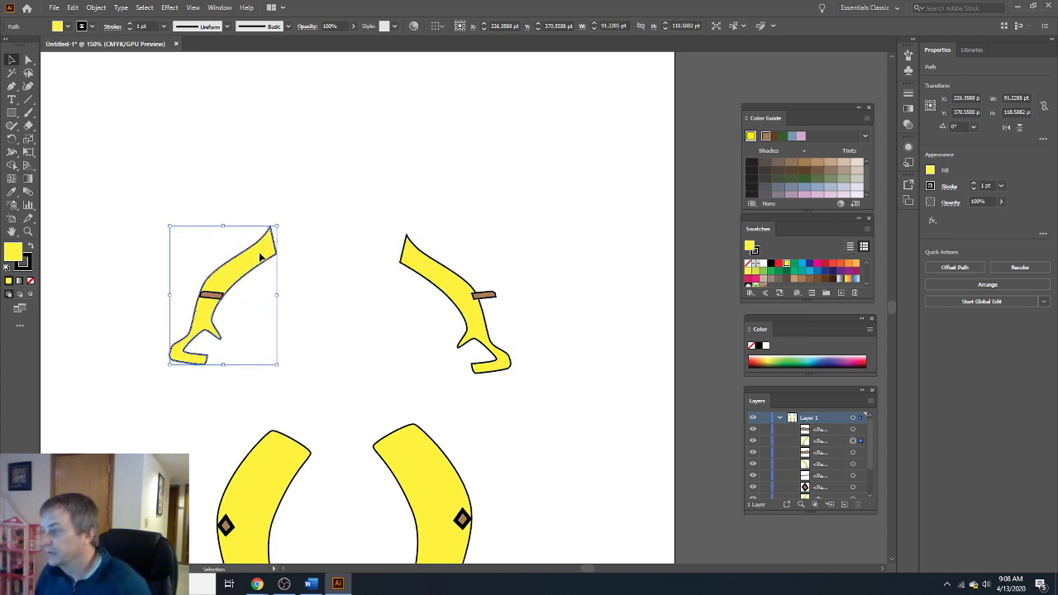
{"action": "left_click", "coordinate": [559, 214]}
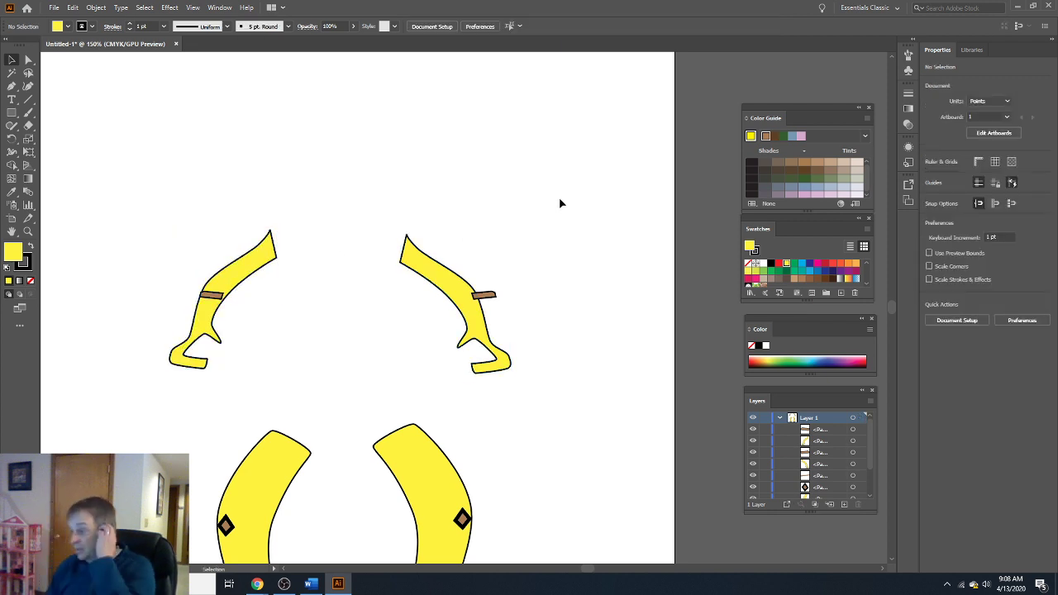
{"action": "left_click_drag", "start_coordinate": [425, 267], "coordinate": [425, 266]}
{"action": "left_click", "coordinate": [519, 155]}
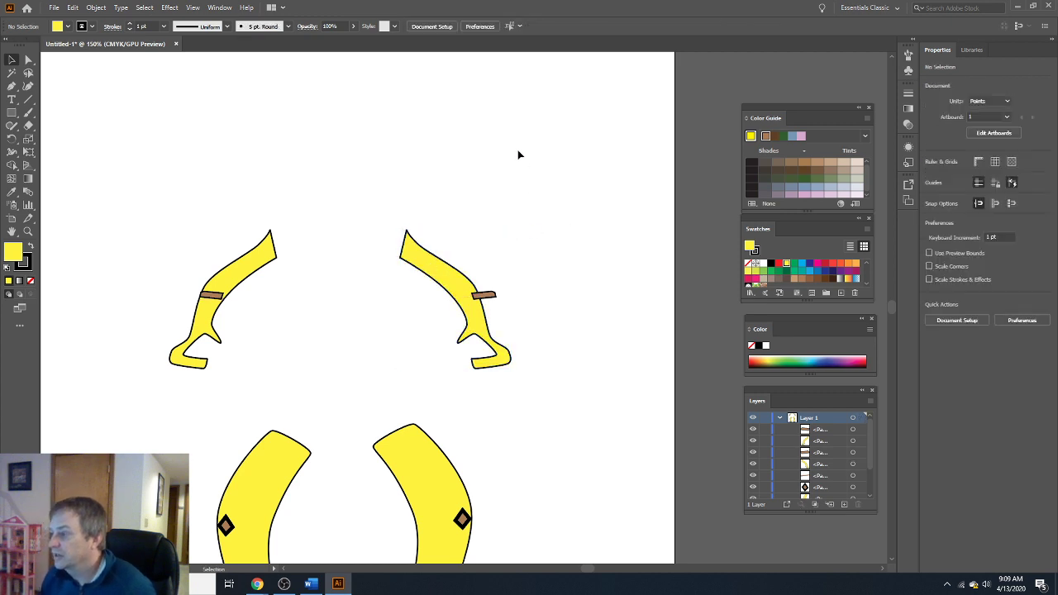
Move both brown patches down into their hands, along the upper edge of each finger.
{"action": "left_click_drag", "start_coordinate": [488, 295], "coordinate": [494, 347]}
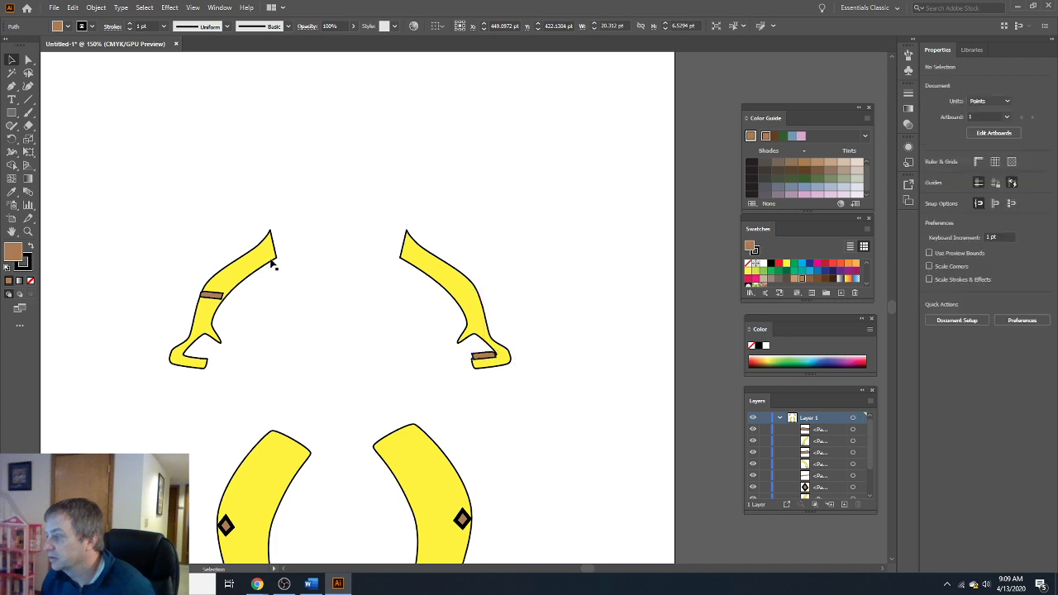
{"action": "left_click_drag", "start_coordinate": [217, 297], "coordinate": [200, 360]}
{"action": "left_click", "coordinate": [277, 339]}
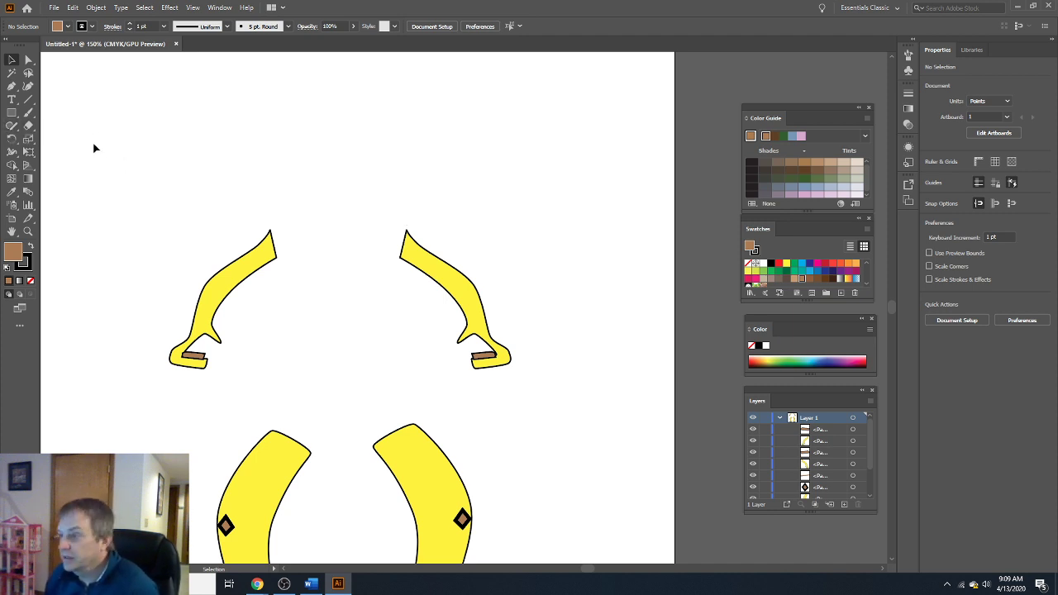
Set the fill colour to yellow and activate the Pen tool.
{"action": "left_click", "coordinate": [786, 264]}
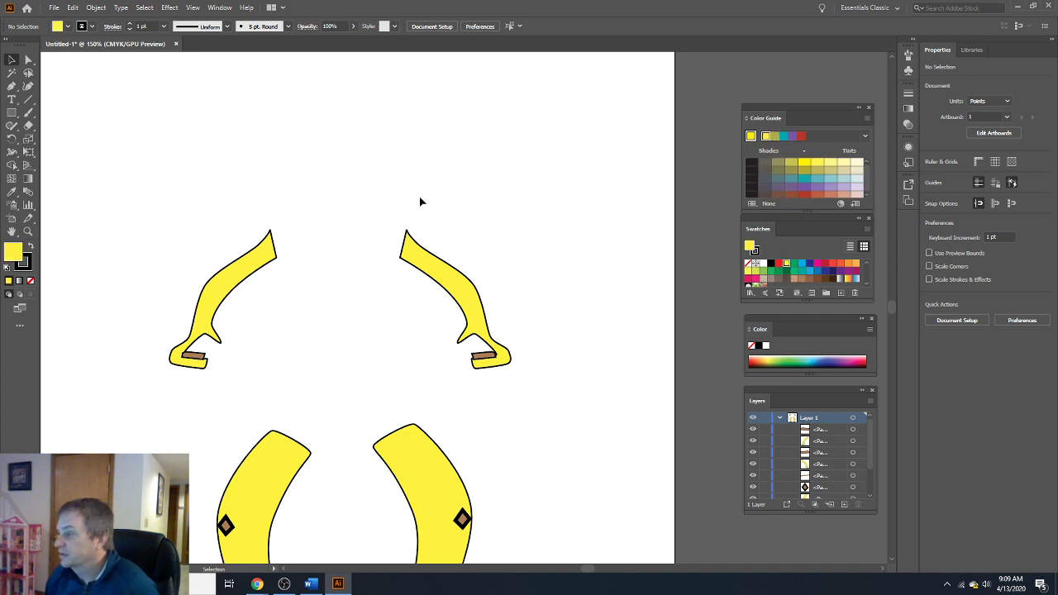
{"action": "left_click", "coordinate": [12, 86]}
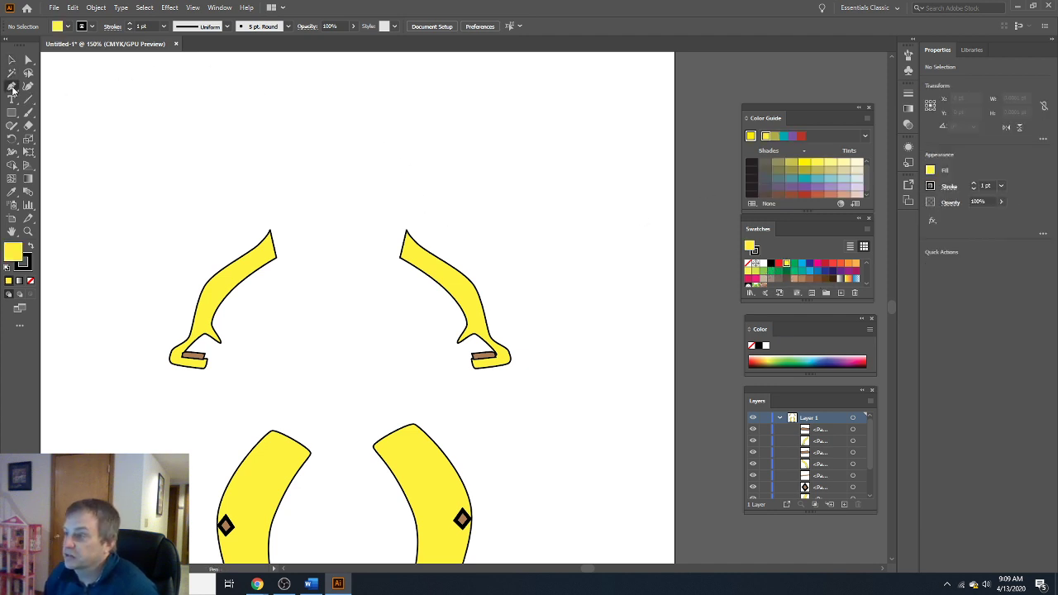
{"action": "left_click", "coordinate": [310, 141]}
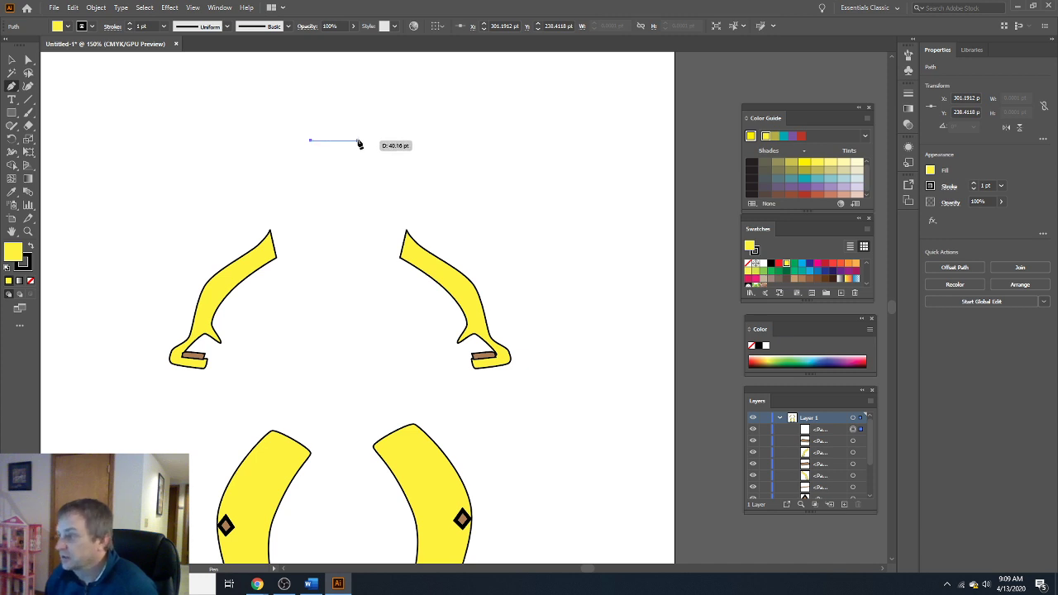
{"action": "left_click", "coordinate": [351, 141]}
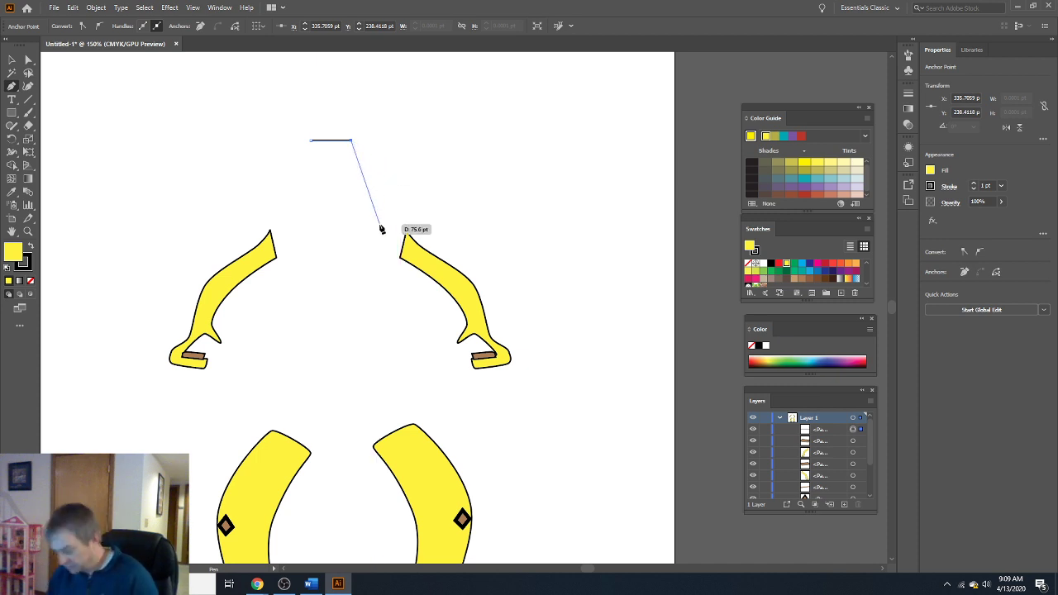
{"action": "key", "text": "Escape"}
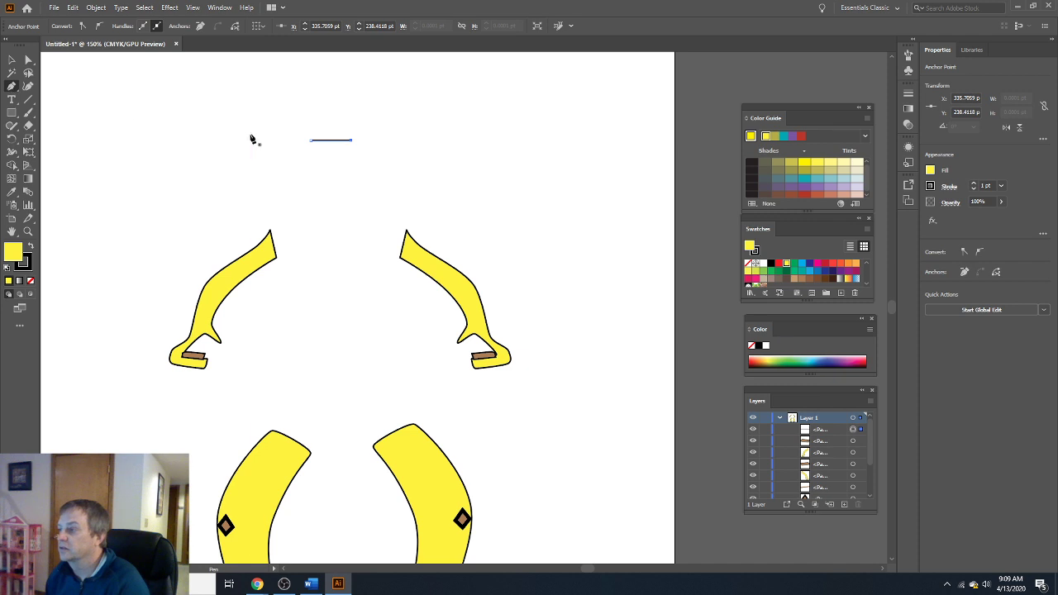
{"action": "left_click", "coordinate": [73, 8]}
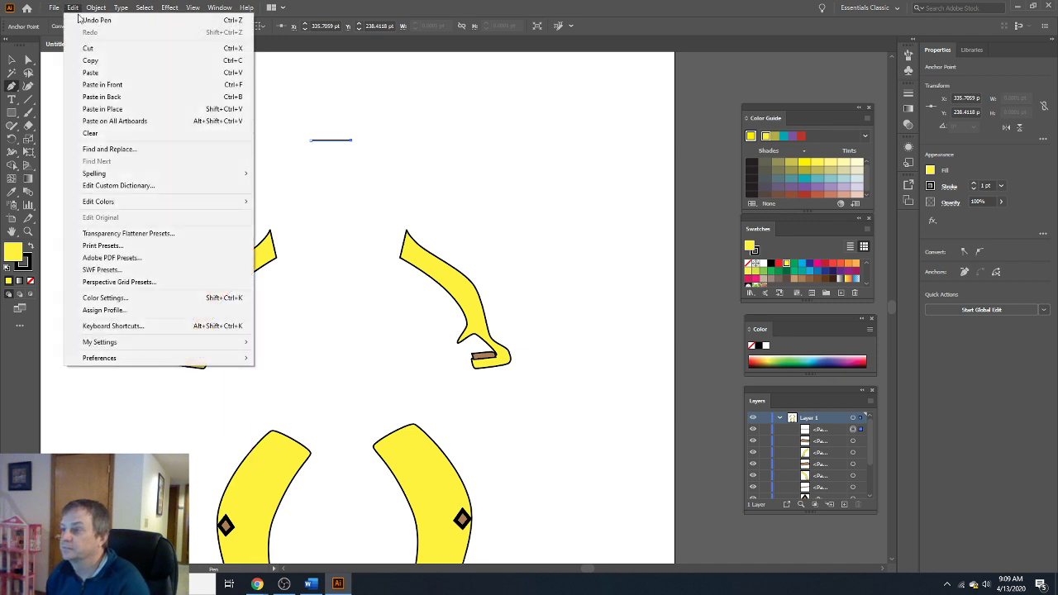
{"action": "left_click", "coordinate": [97, 20]}
{"action": "left_click", "coordinate": [75, 8]}
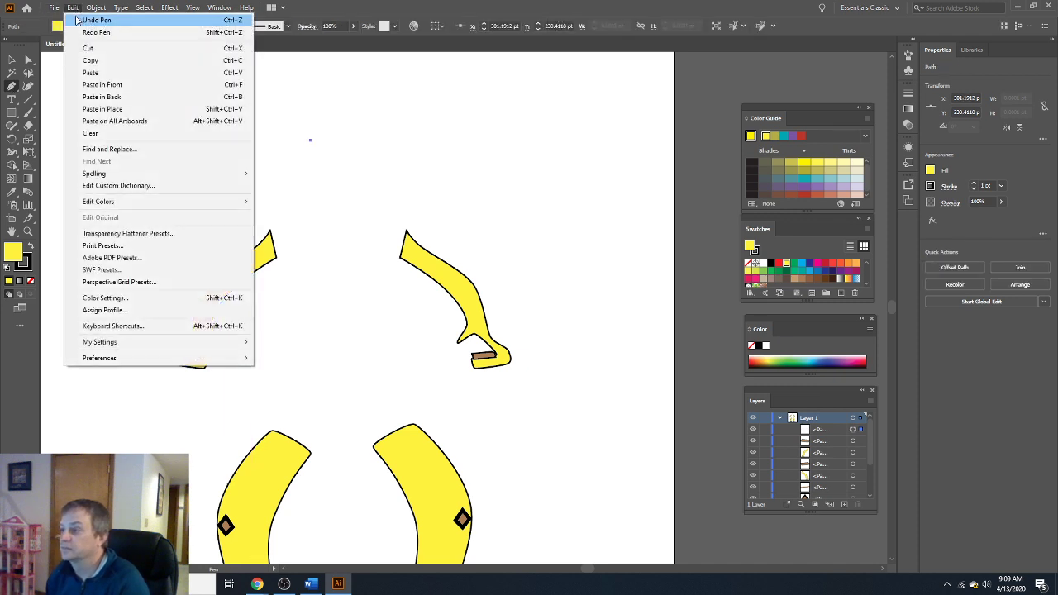
{"action": "left_click", "coordinate": [97, 20]}
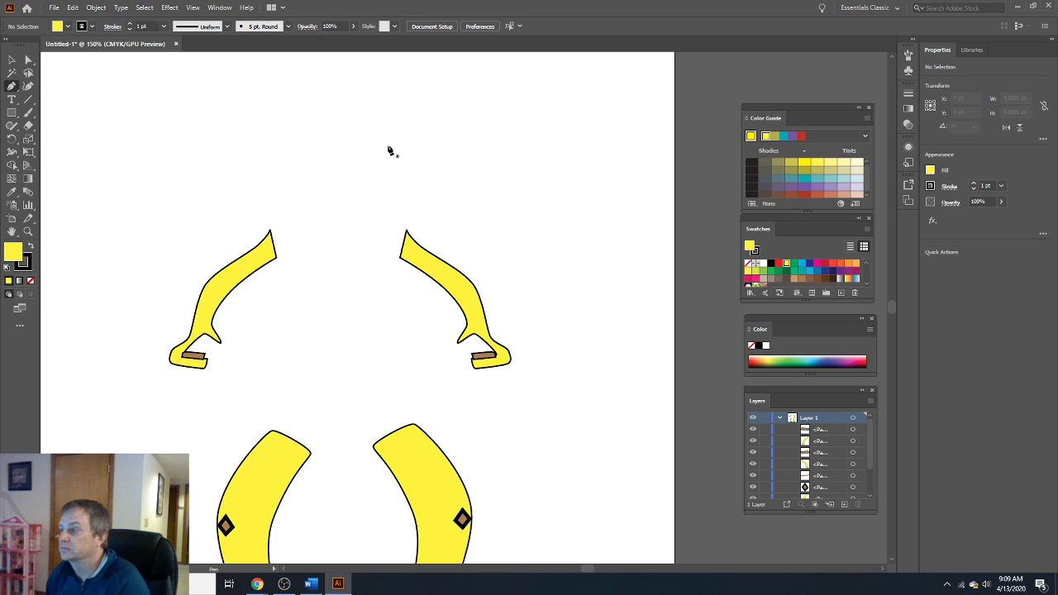
Draw a closed six-point yellow body about 320 pt tall between the arms, with a narrow flat top and sloping shoulders, reaching over both legs.
{"action": "left_click", "coordinate": [328, 101]}
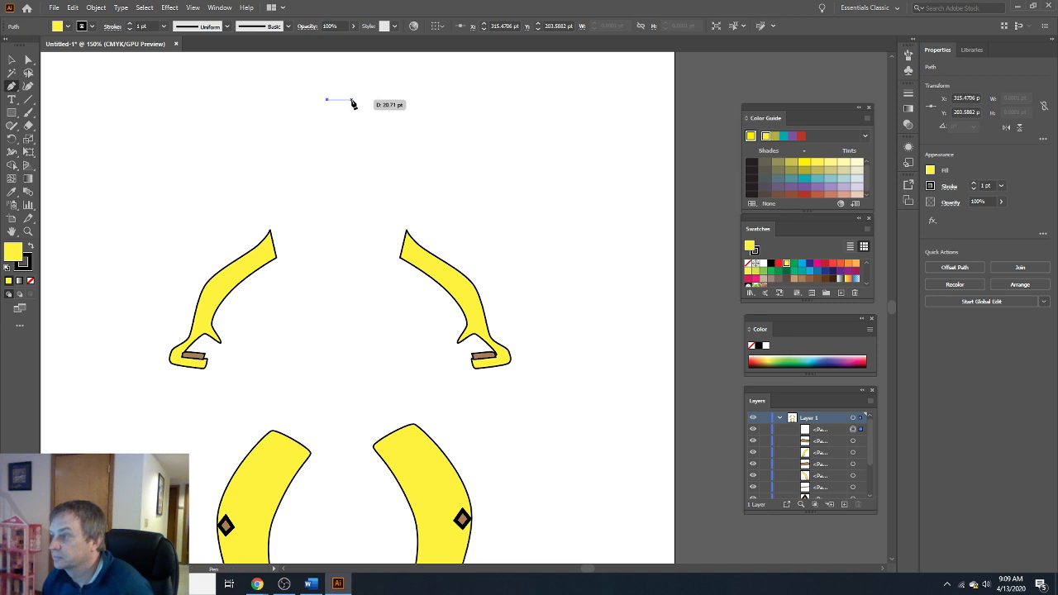
{"action": "left_click", "coordinate": [355, 100]}
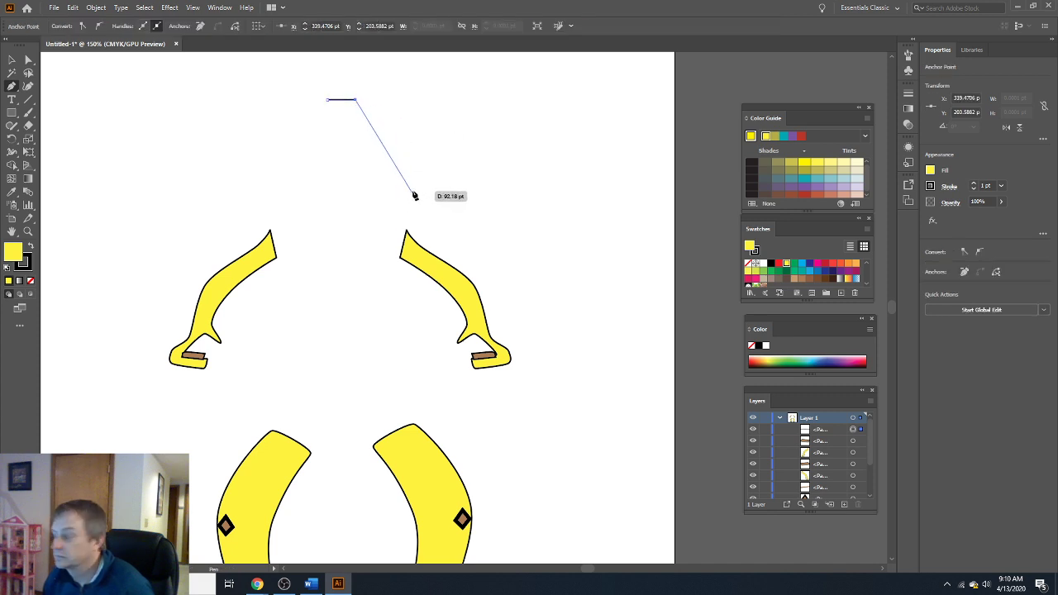
{"action": "left_click", "coordinate": [412, 178]}
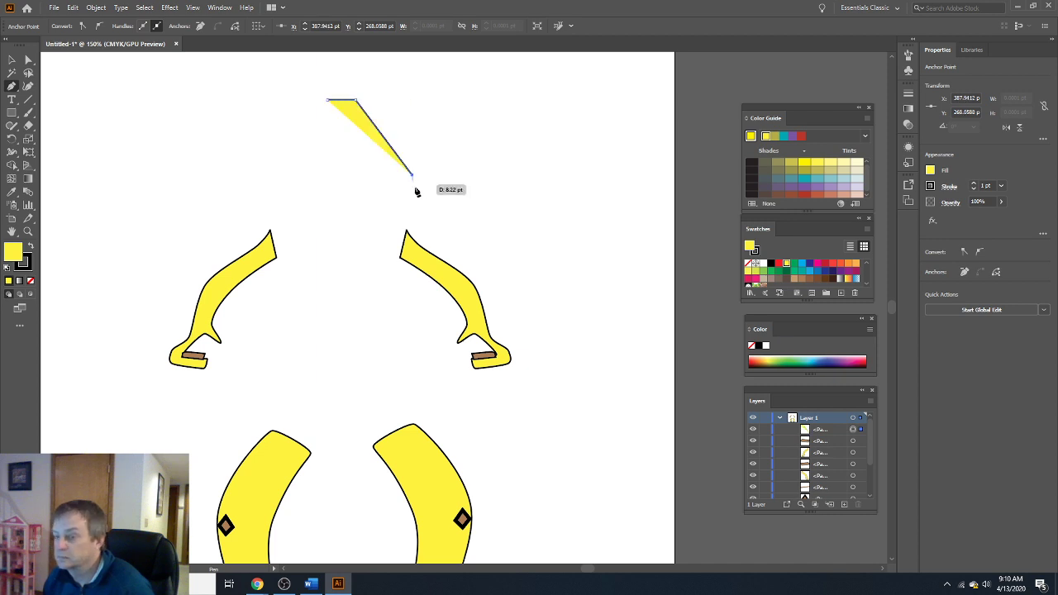
{"action": "left_click", "coordinate": [387, 475]}
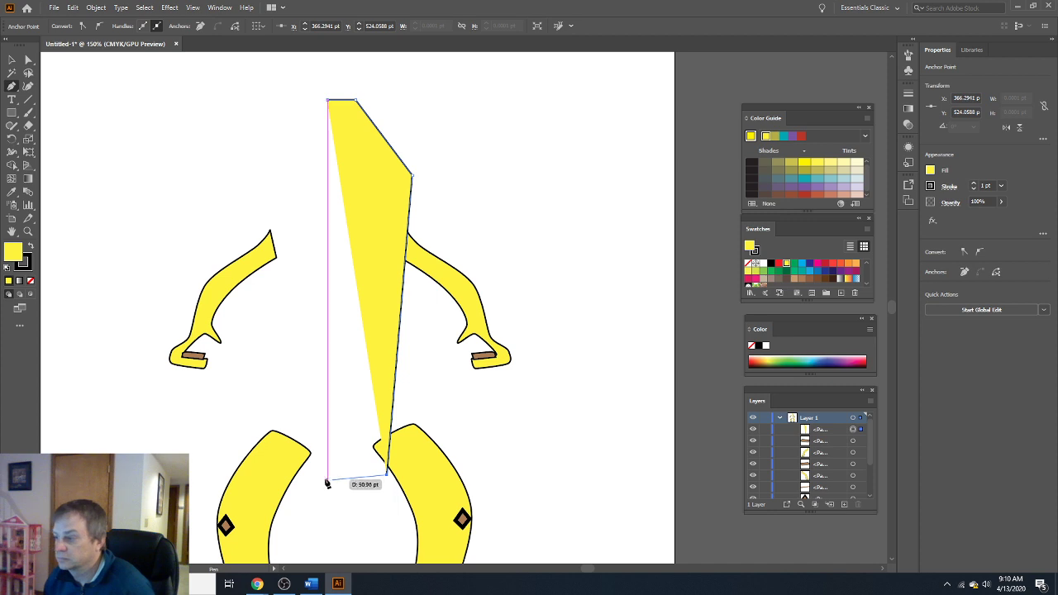
{"action": "left_click", "coordinate": [267, 472]}
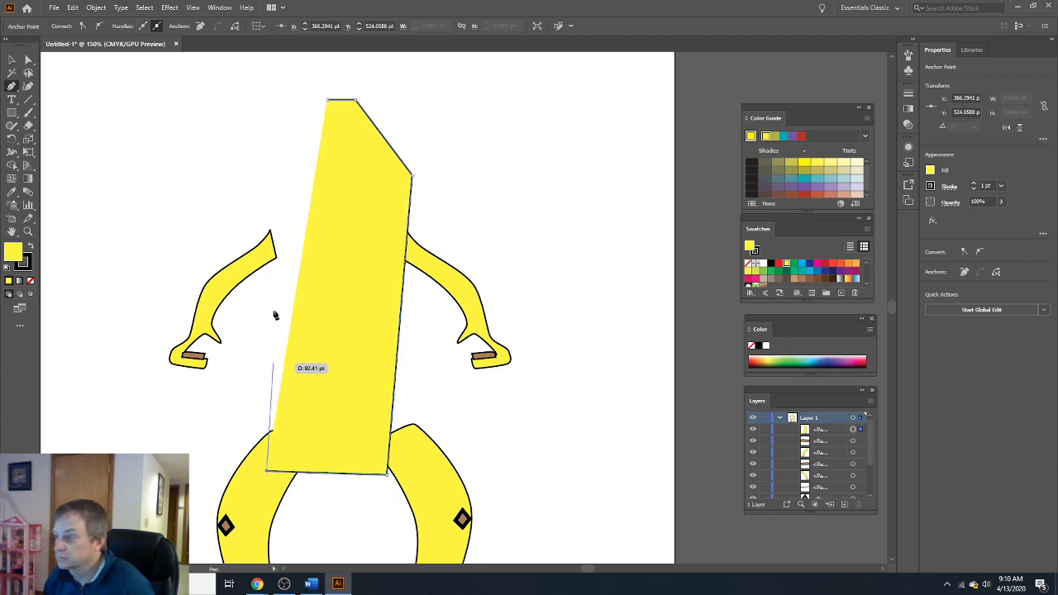
{"action": "left_click", "coordinate": [261, 190]}
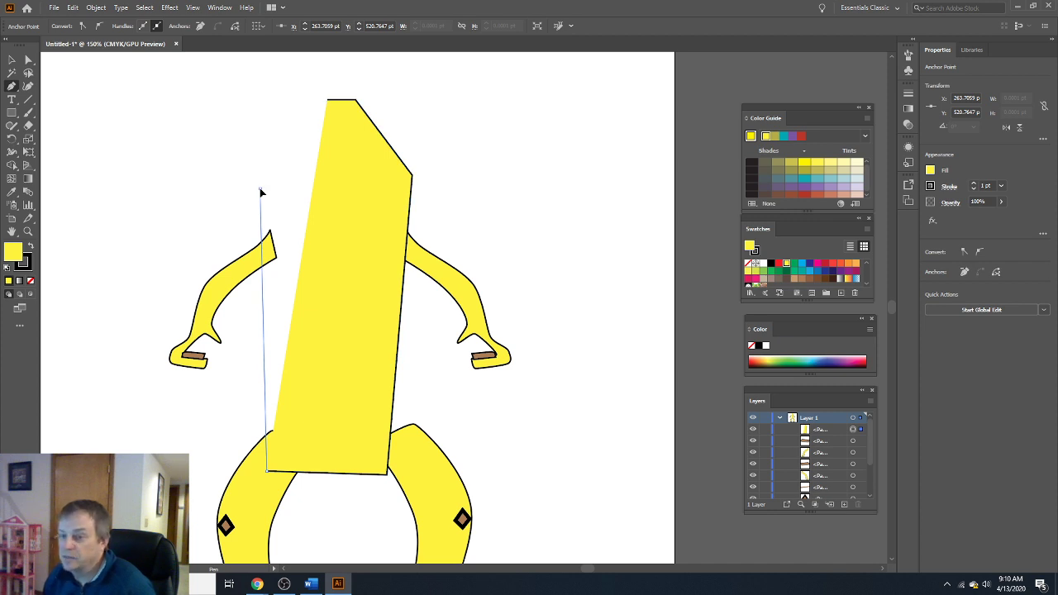
{"action": "left_click", "coordinate": [325, 102]}
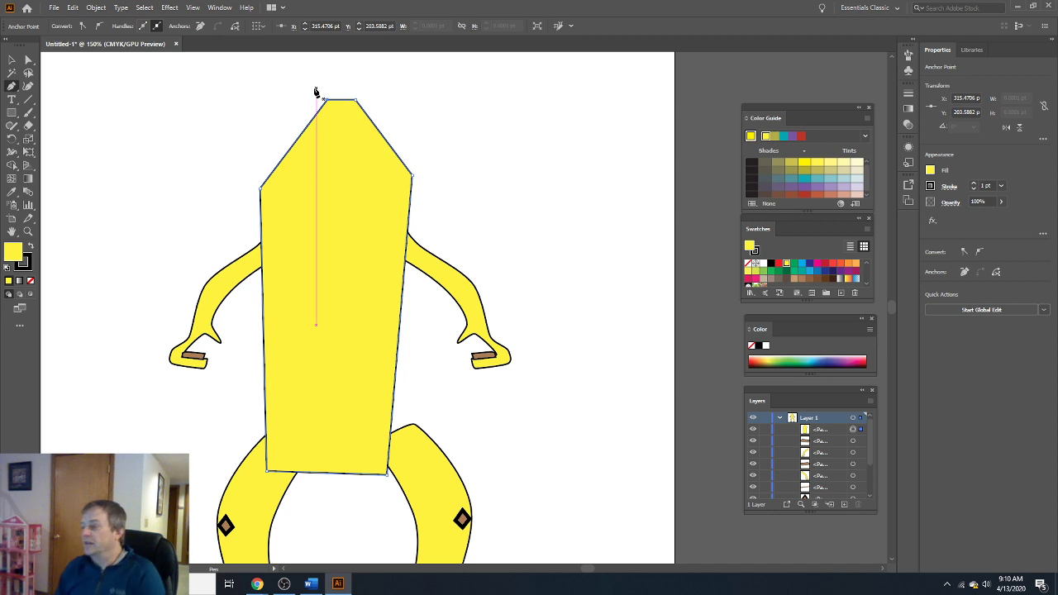
Move the yellow leg on the viewer's right inward so its upper end tucks under the body, and deselect it.
{"action": "left_click", "coordinate": [12, 59]}
{"action": "left_click", "coordinate": [448, 484]}
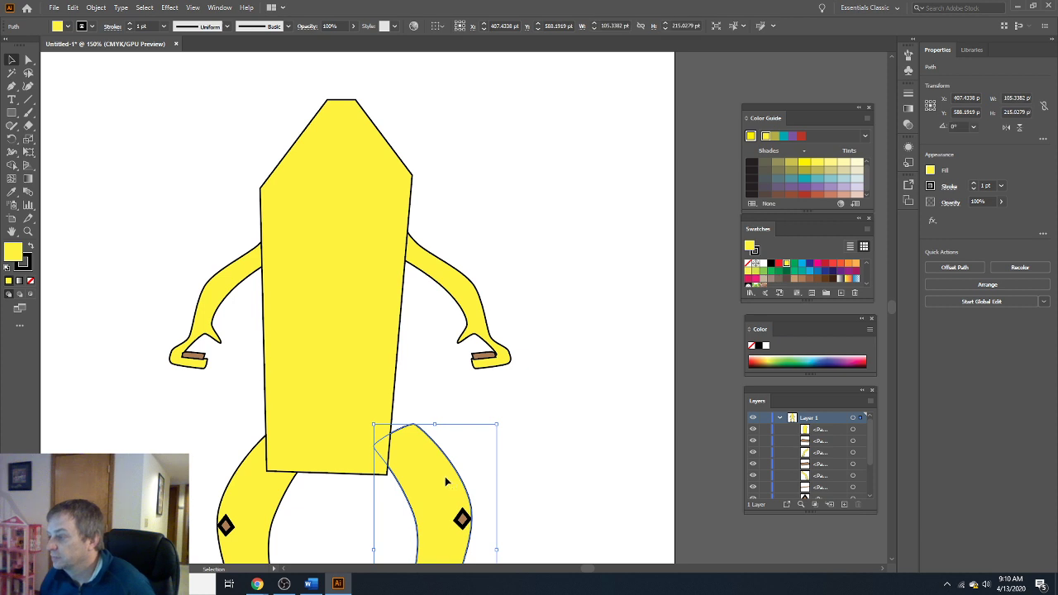
{"action": "left_click_drag", "start_coordinate": [446, 481], "coordinate": [419, 481]}
{"action": "left_click", "coordinate": [570, 406]}
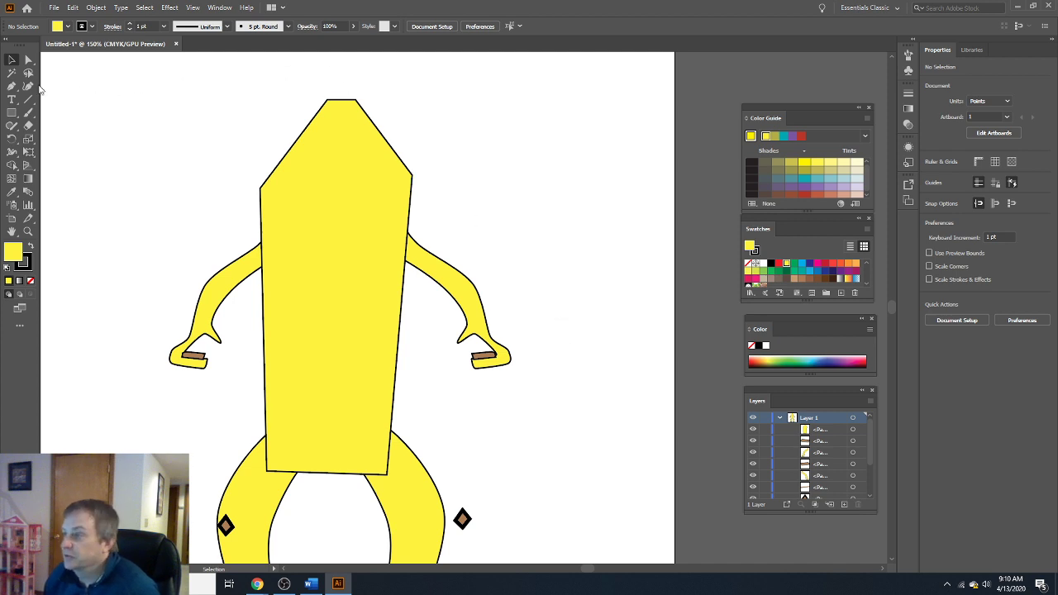
{"action": "left_click", "coordinate": [12, 86]}
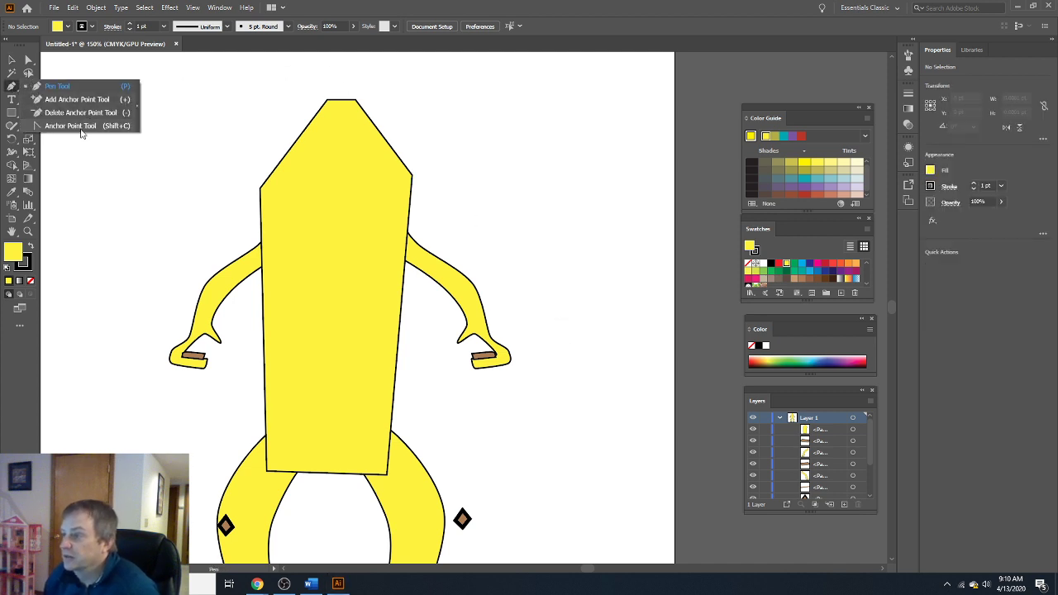
{"action": "left_click", "coordinate": [78, 132]}
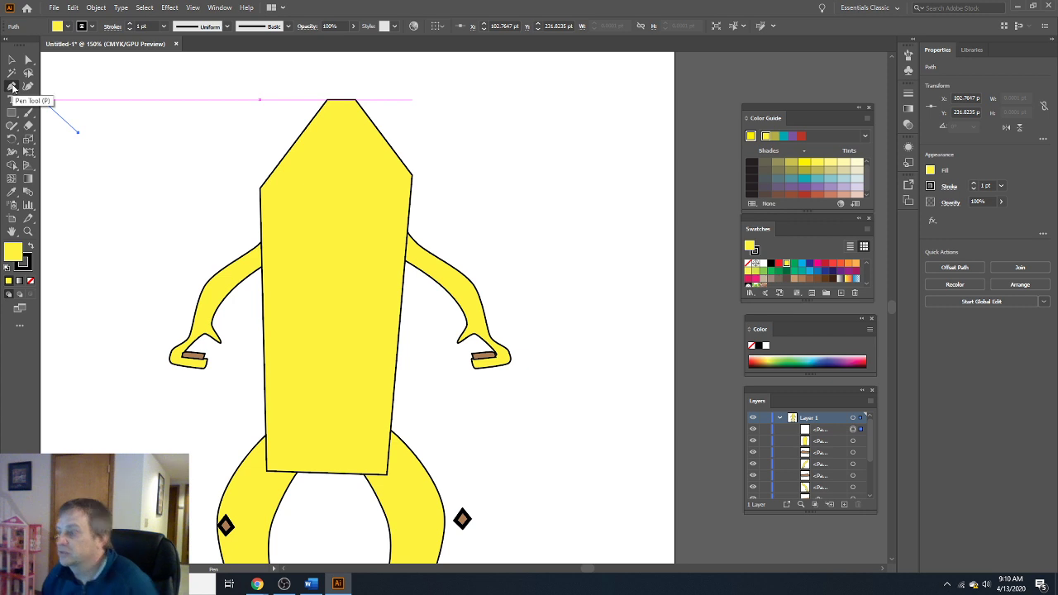
{"action": "left_click", "coordinate": [73, 8]}
{"action": "left_click", "coordinate": [81, 21]}
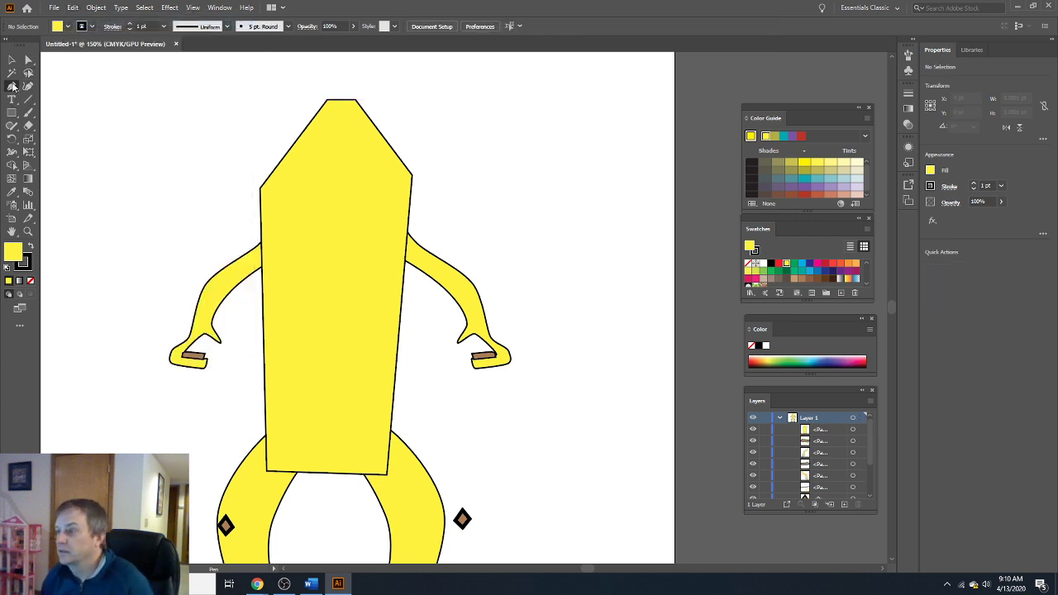
Curve the body's two shoulder corners and two bottom corners with the Anchor Point tool.
{"action": "left_click_drag", "start_coordinate": [13, 86], "coordinate": [67, 126]}
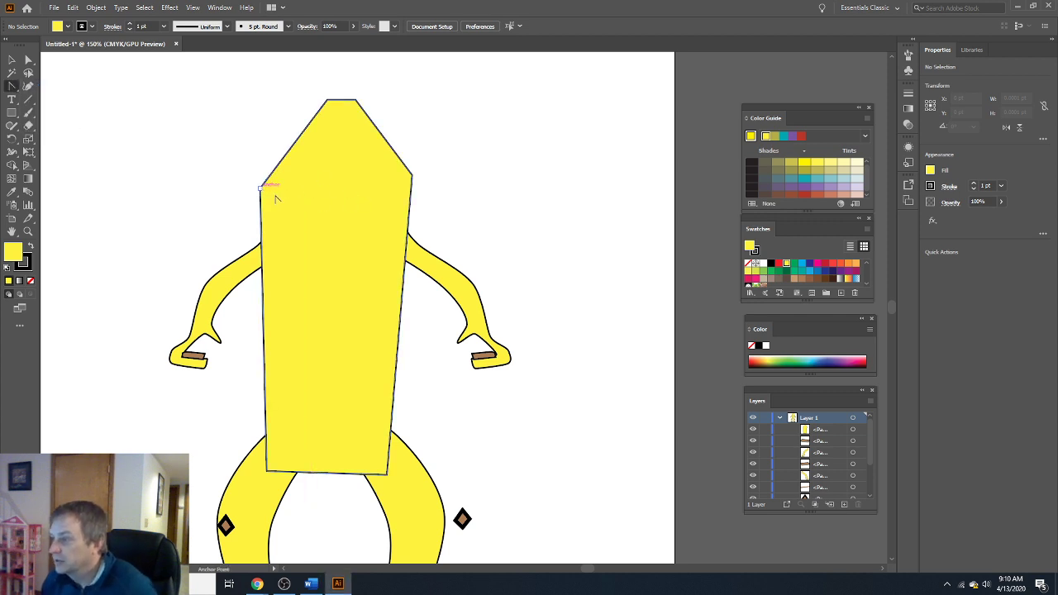
{"action": "left_click_drag", "start_coordinate": [261, 188], "coordinate": [273, 146]}
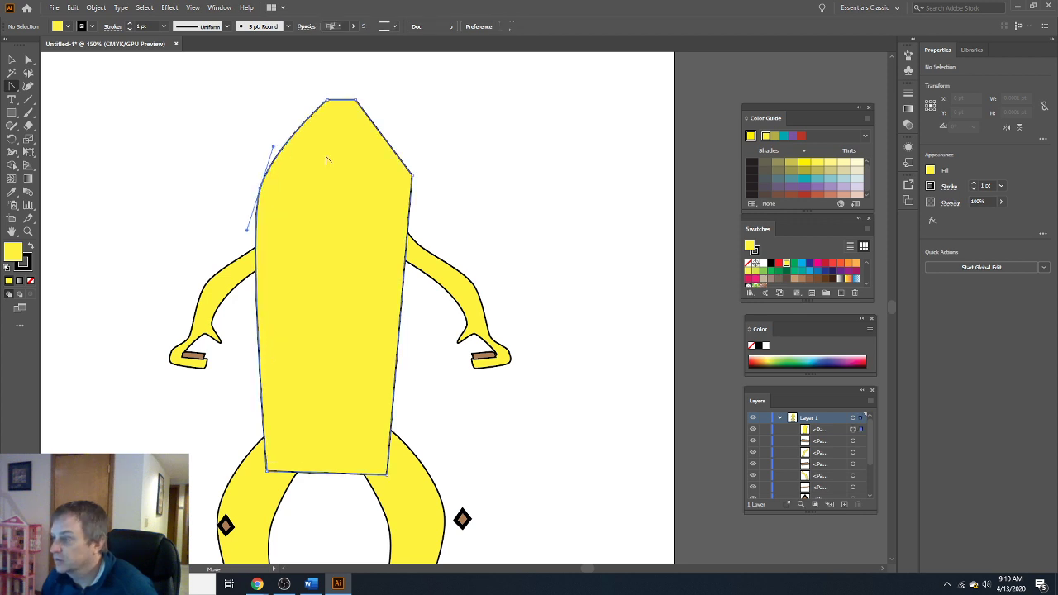
{"action": "left_click_drag", "start_coordinate": [413, 175], "coordinate": [410, 194]}
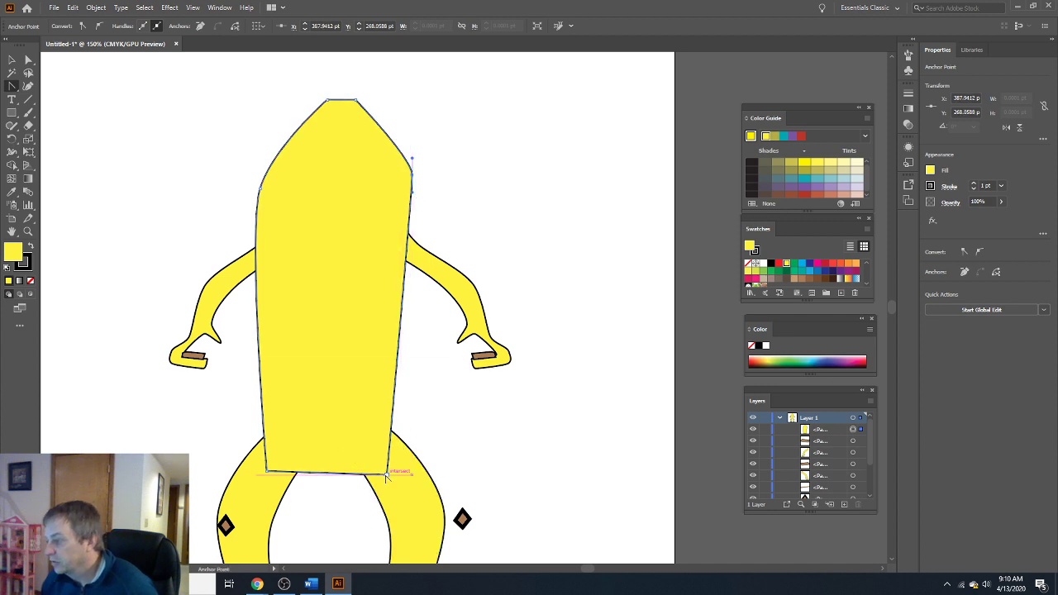
{"action": "left_click_drag", "start_coordinate": [387, 474], "coordinate": [383, 488]}
{"action": "left_click_drag", "start_coordinate": [381, 486], "coordinate": [382, 485]}
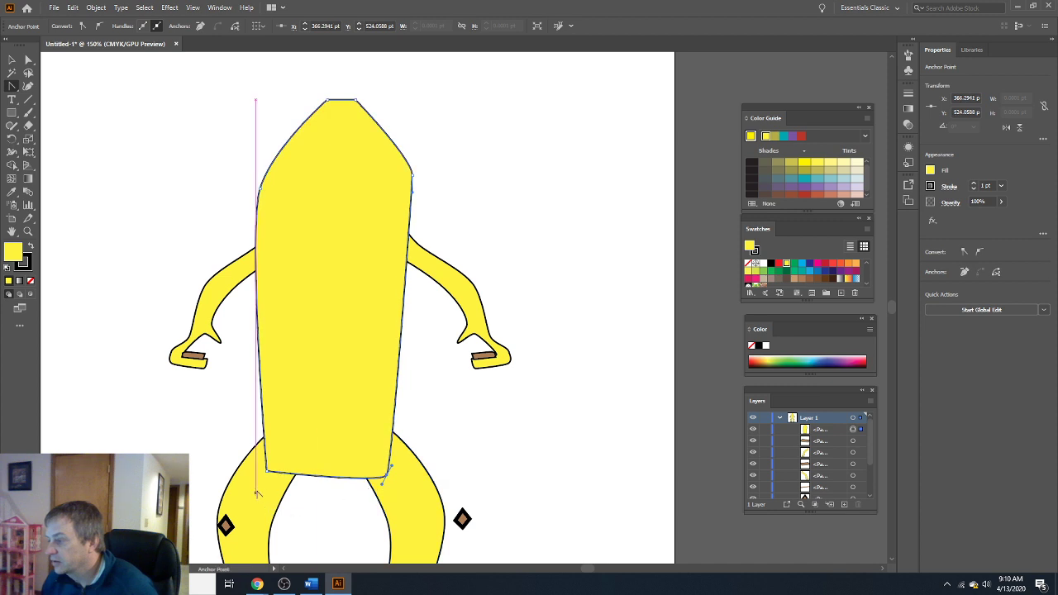
{"action": "left_click_drag", "start_coordinate": [267, 471], "coordinate": [258, 446]}
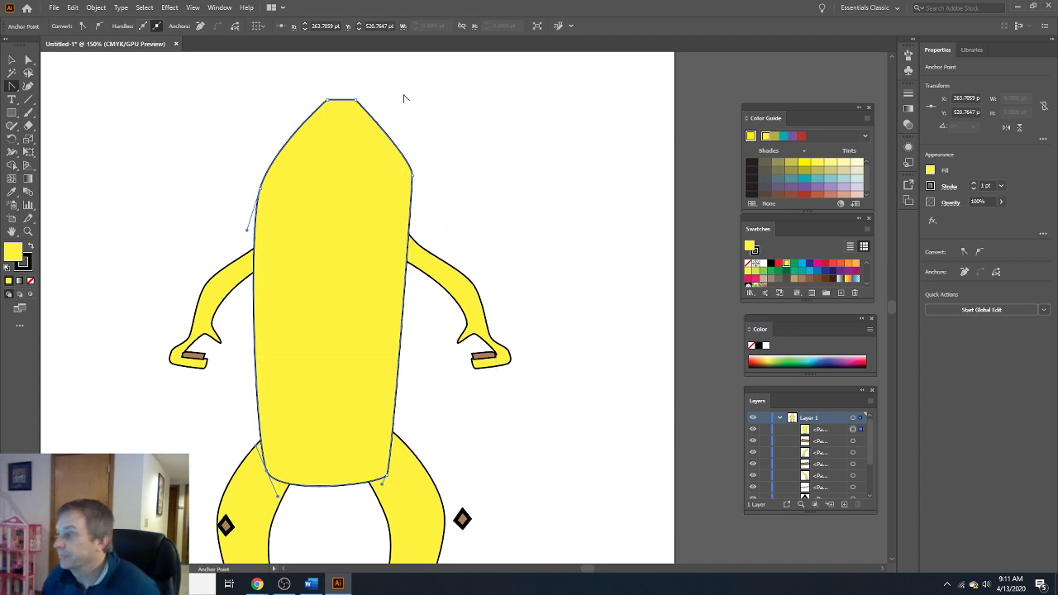
Round the two corners at the tip of the body's head and deselect the body.
{"action": "left_click", "coordinate": [329, 101]}
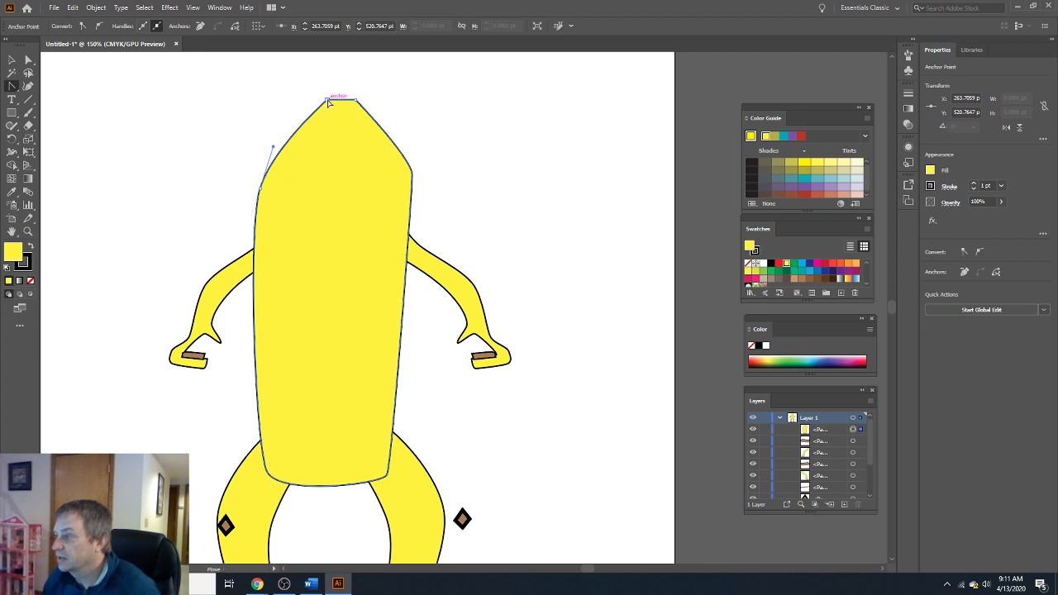
{"action": "left_click_drag", "start_coordinate": [332, 101], "coordinate": [401, 116]}
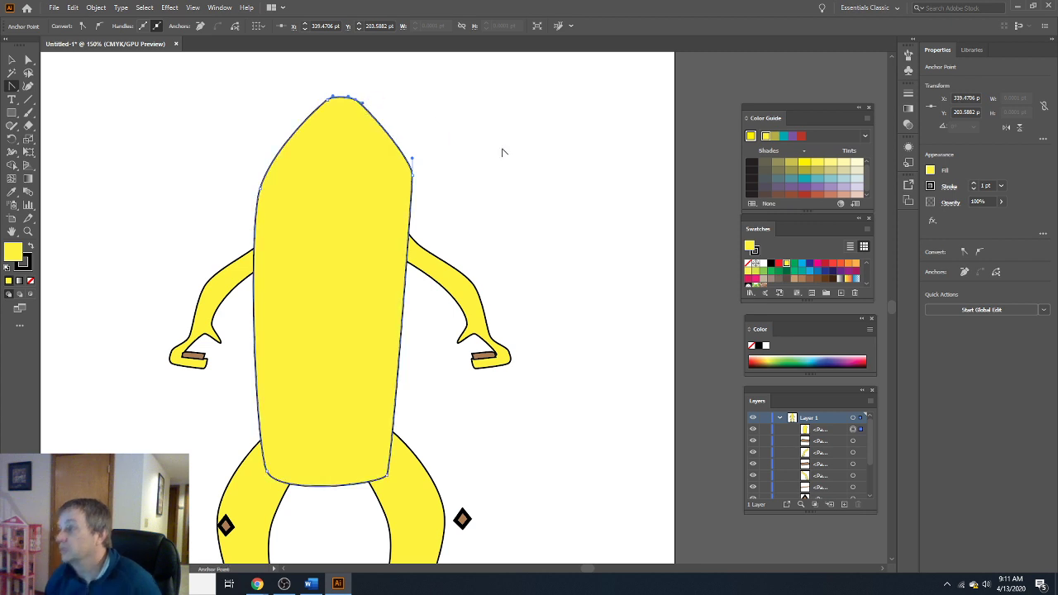
{"action": "left_click", "coordinate": [11, 59]}
{"action": "left_click", "coordinate": [156, 130]}
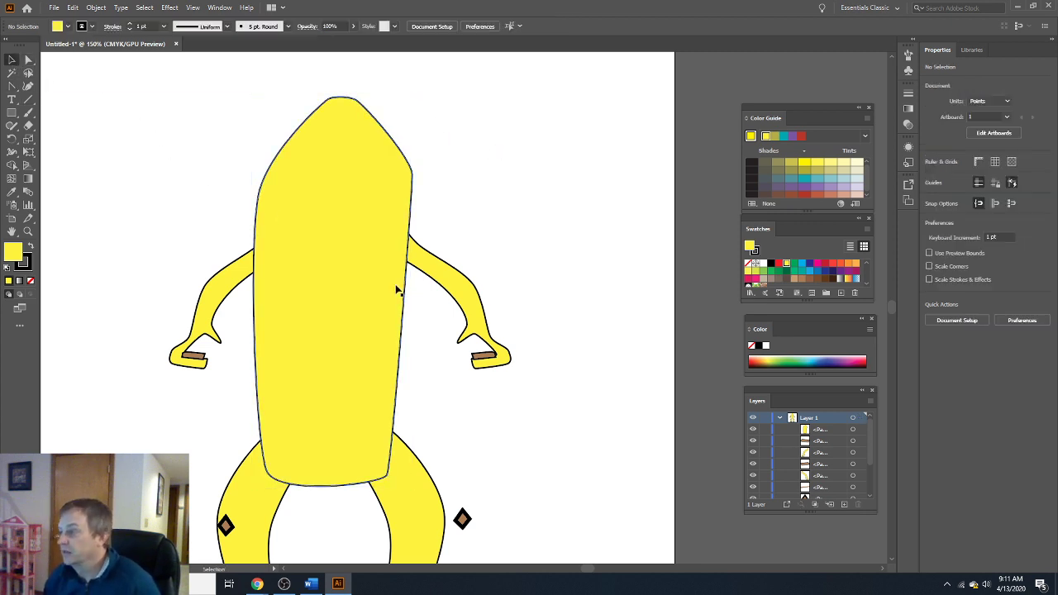
Move the stray knee diamond and brown sole inward onto the shifted leg, matching their placement on the other leg.
{"action": "scroll", "coordinate": [579, 265], "scroll_direction": "down", "scroll_amount": 5}
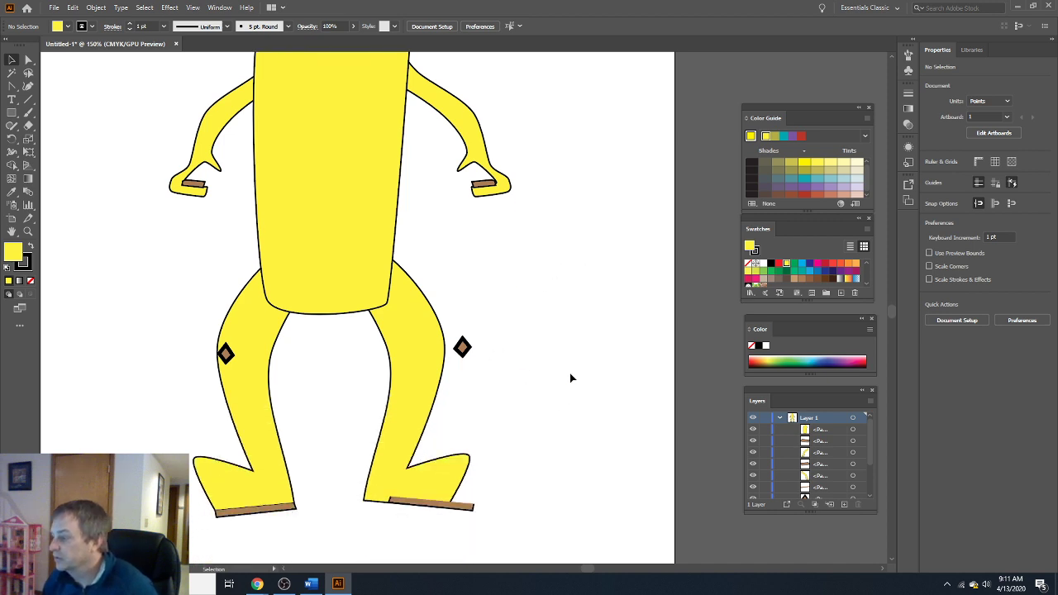
{"action": "left_click_drag", "start_coordinate": [463, 348], "coordinate": [435, 353]}
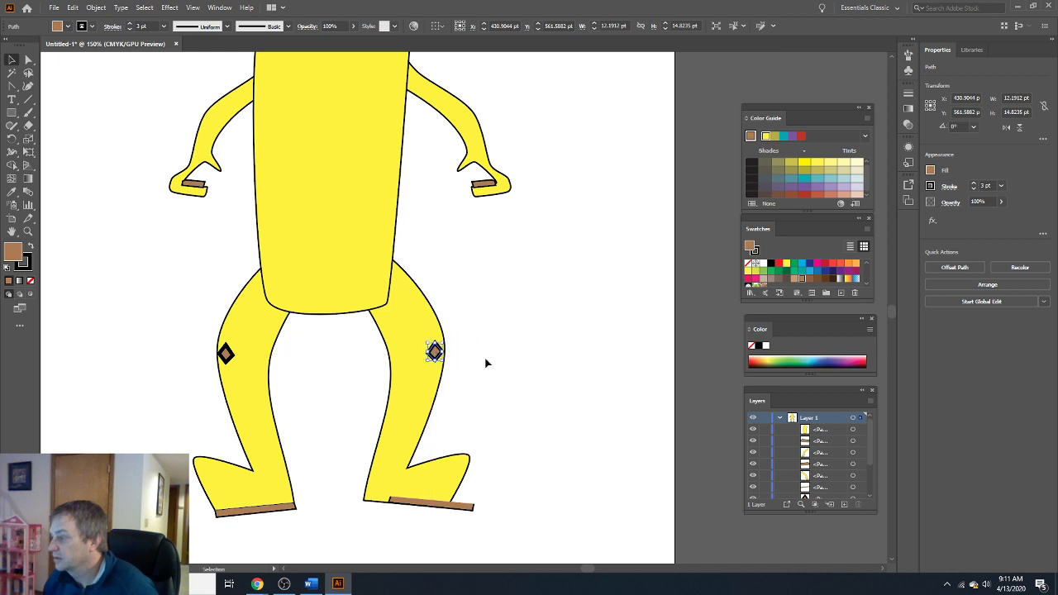
{"action": "left_click", "coordinate": [464, 506]}
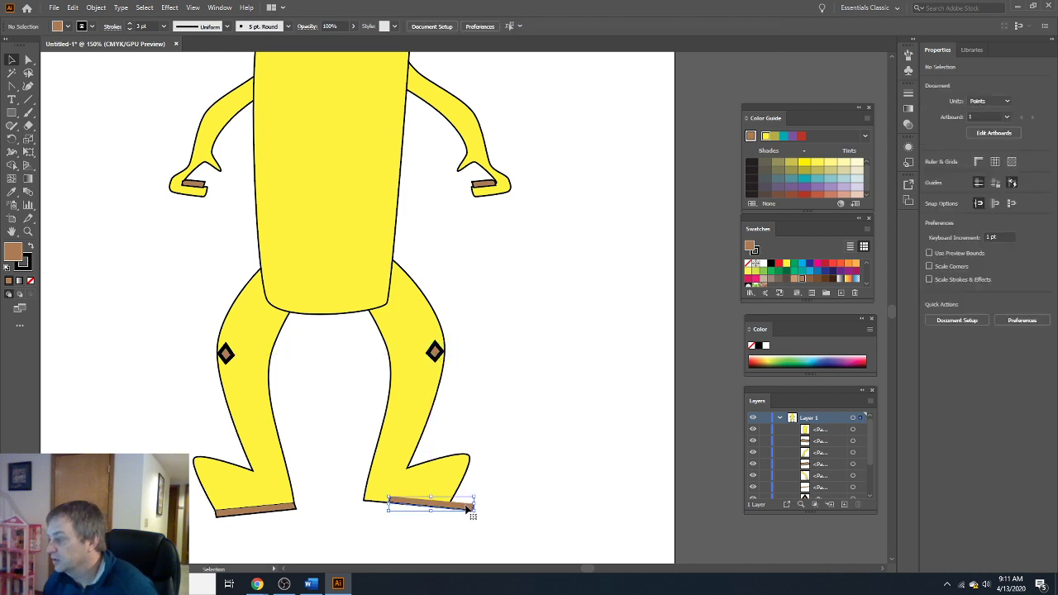
{"action": "left_click_drag", "start_coordinate": [464, 506], "coordinate": [406, 512]}
{"action": "left_click", "coordinate": [568, 417]}
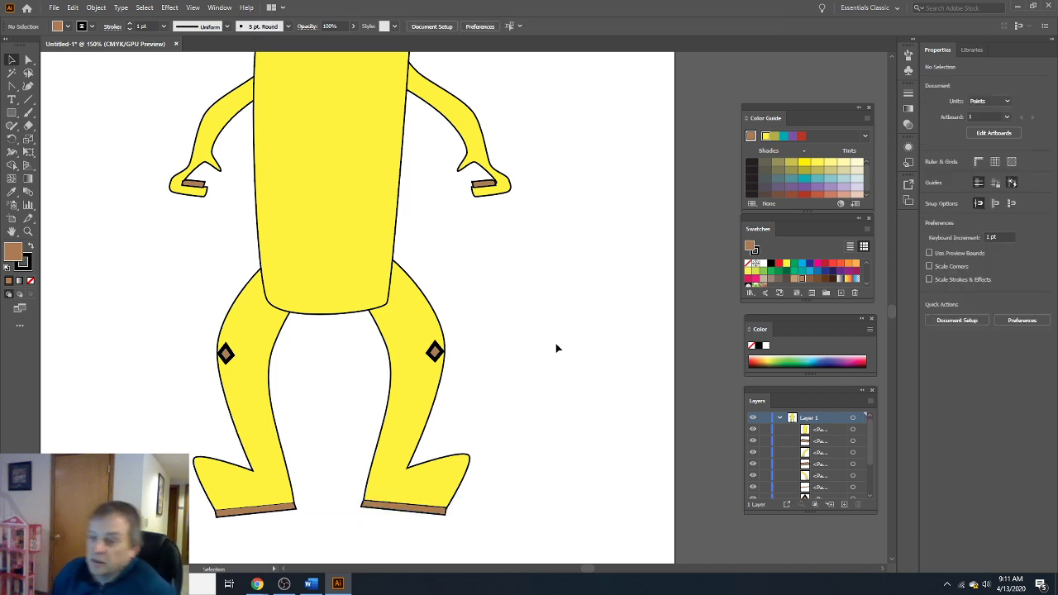
Draw a closed four-point brown stem on the body's tip with the Pen tool, flaring to about 34 pt wide at its upper edge.
{"action": "scroll", "coordinate": [555, 343], "scroll_direction": "up", "scroll_amount": 2}
{"action": "scroll", "coordinate": [556, 310], "scroll_direction": "up", "scroll_amount": 8}
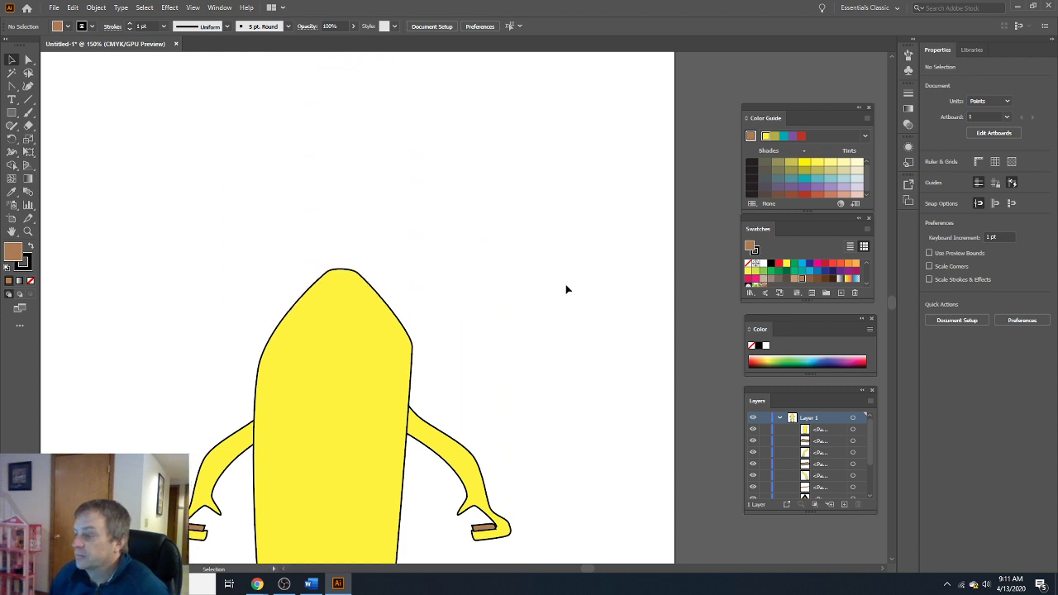
{"action": "scroll", "coordinate": [566, 288], "scroll_direction": "down", "scroll_amount": 1}
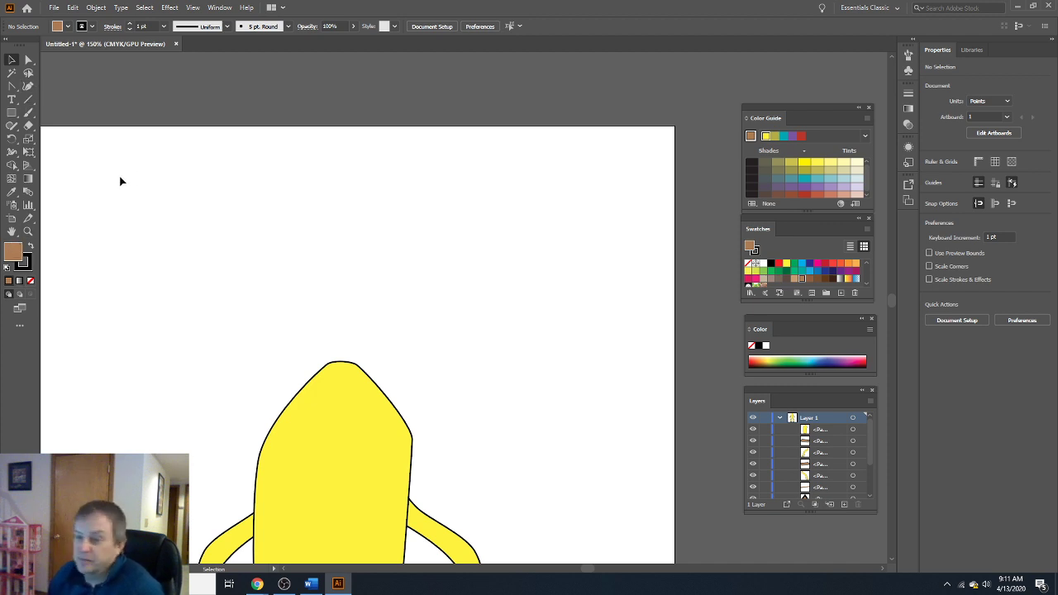
{"action": "left_click", "coordinate": [10, 89]}
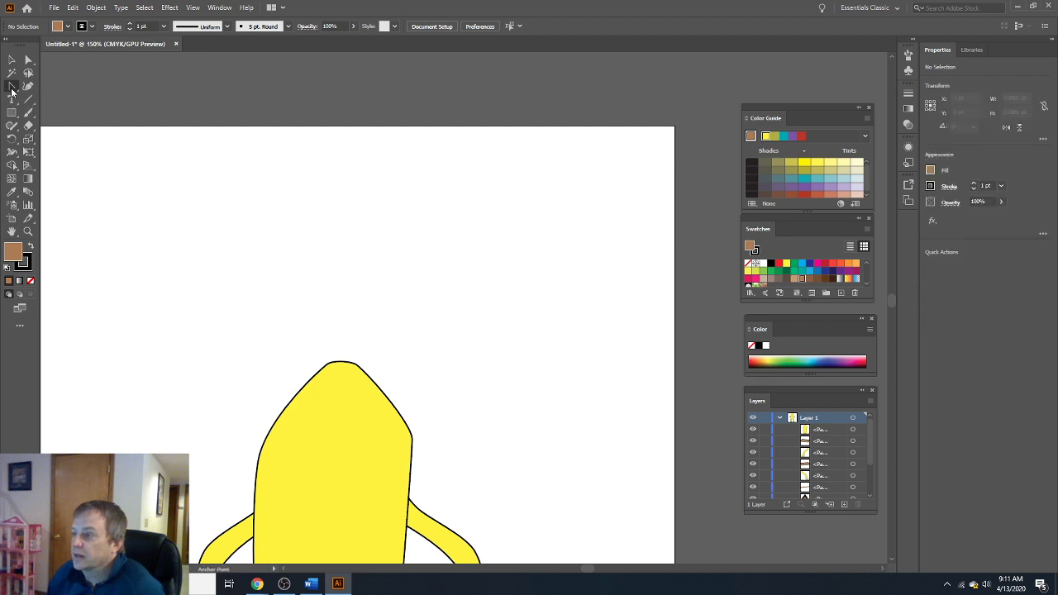
{"action": "left_click_drag", "start_coordinate": [11, 89], "coordinate": [49, 84]}
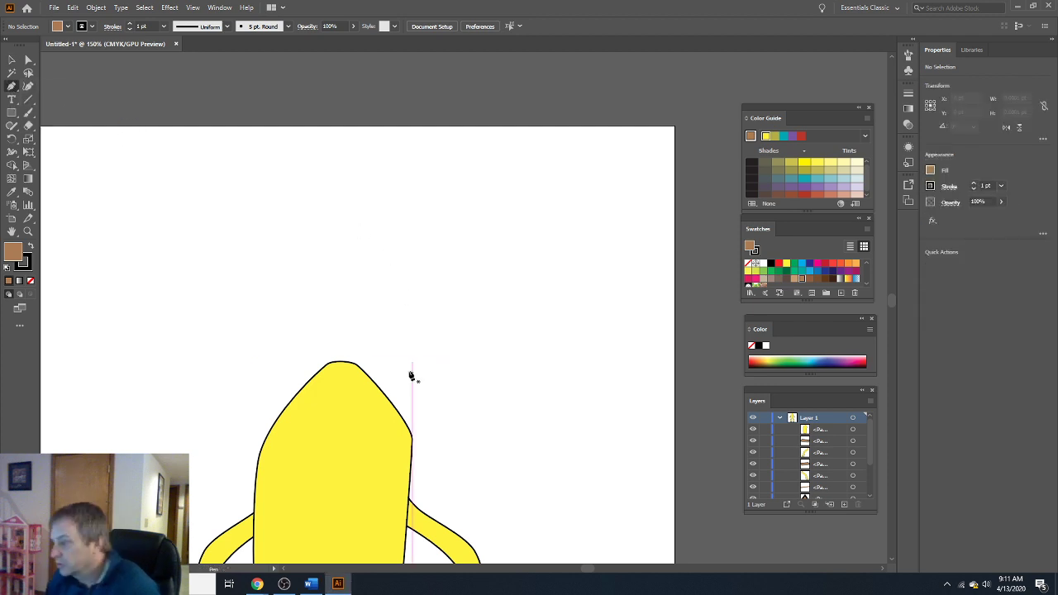
{"action": "left_click", "coordinate": [330, 362]}
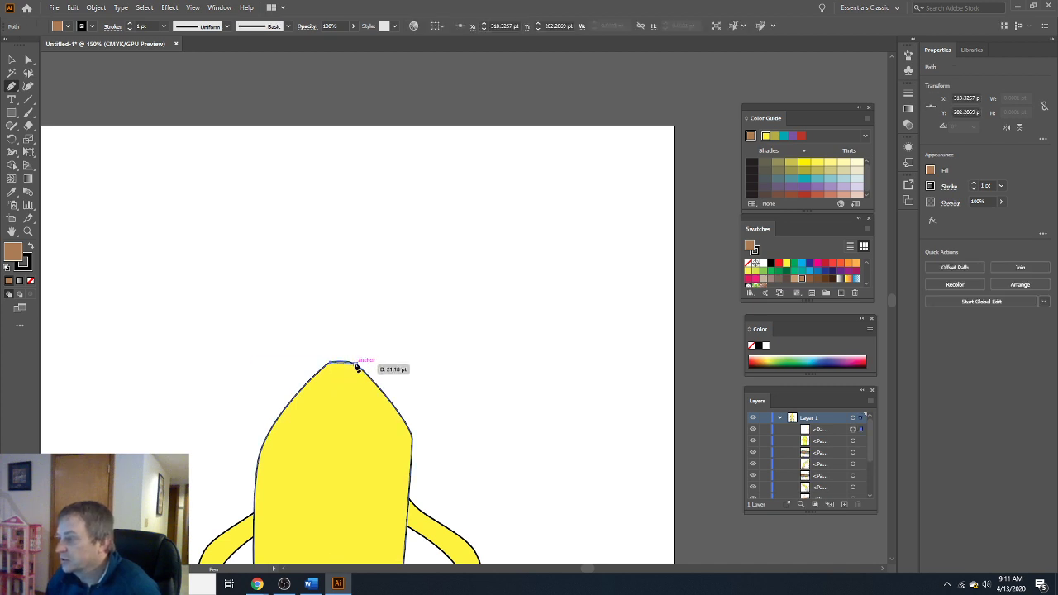
{"action": "left_click", "coordinate": [355, 363]}
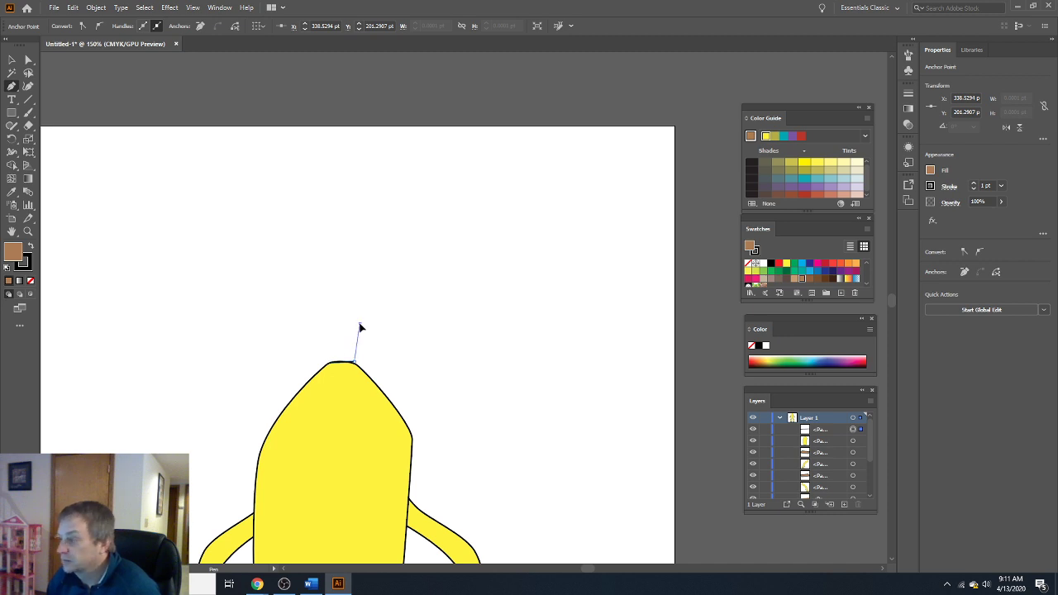
{"action": "left_click", "coordinate": [359, 324]}
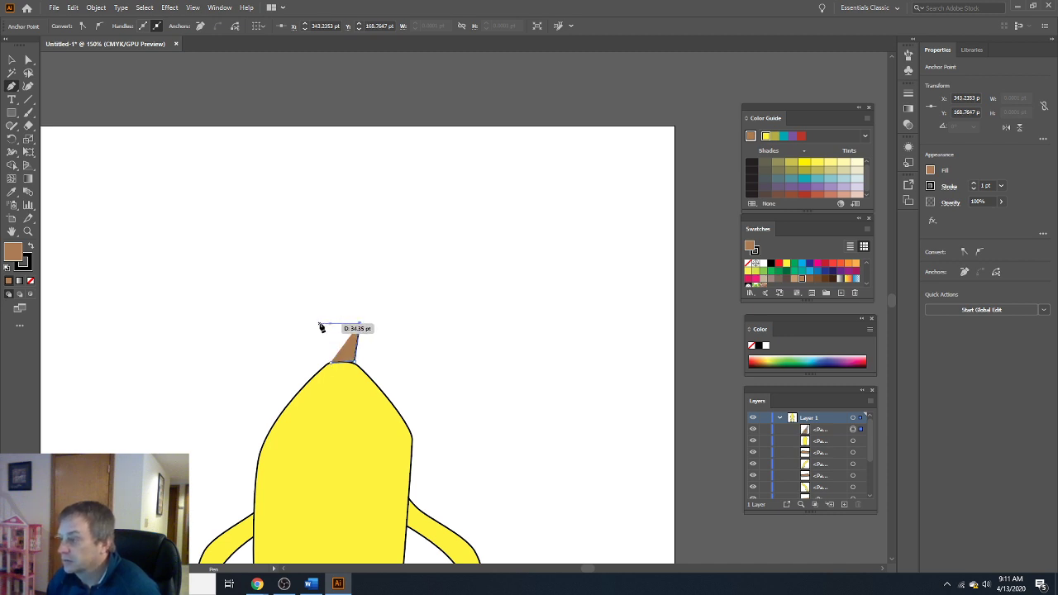
{"action": "left_click", "coordinate": [319, 324]}
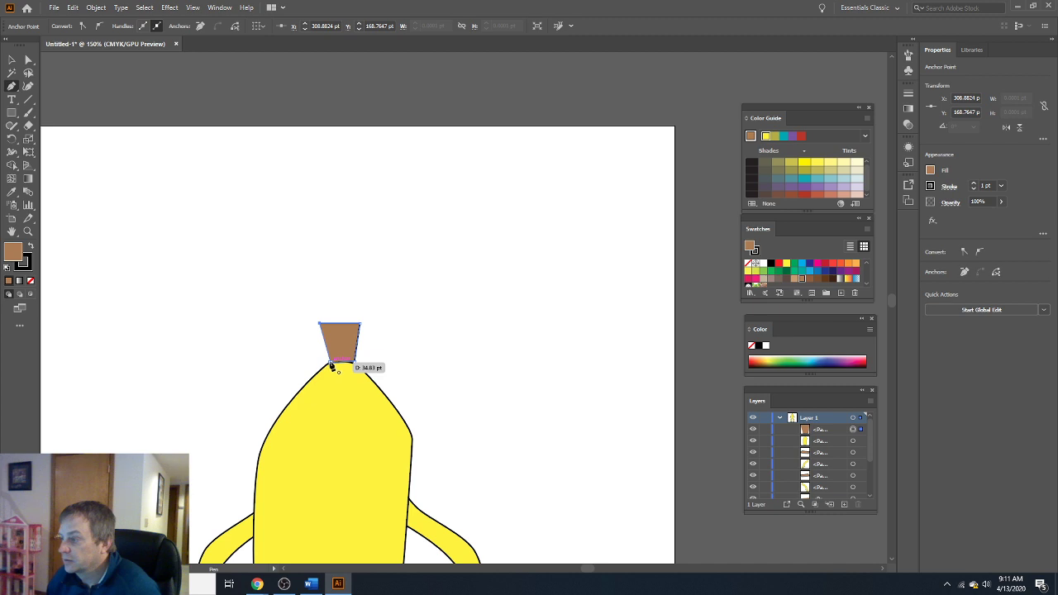
{"action": "left_click", "coordinate": [331, 364]}
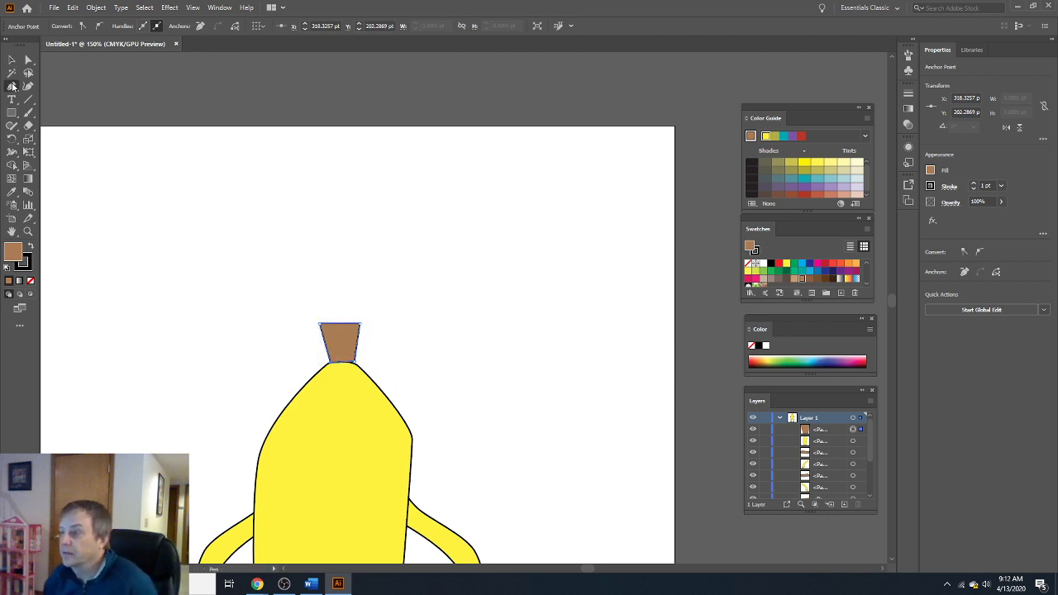
Round the brown stem's two upper corners and its lower corner with the Anchor Point tool, and deselect it.
{"action": "left_click", "coordinate": [12, 86]}
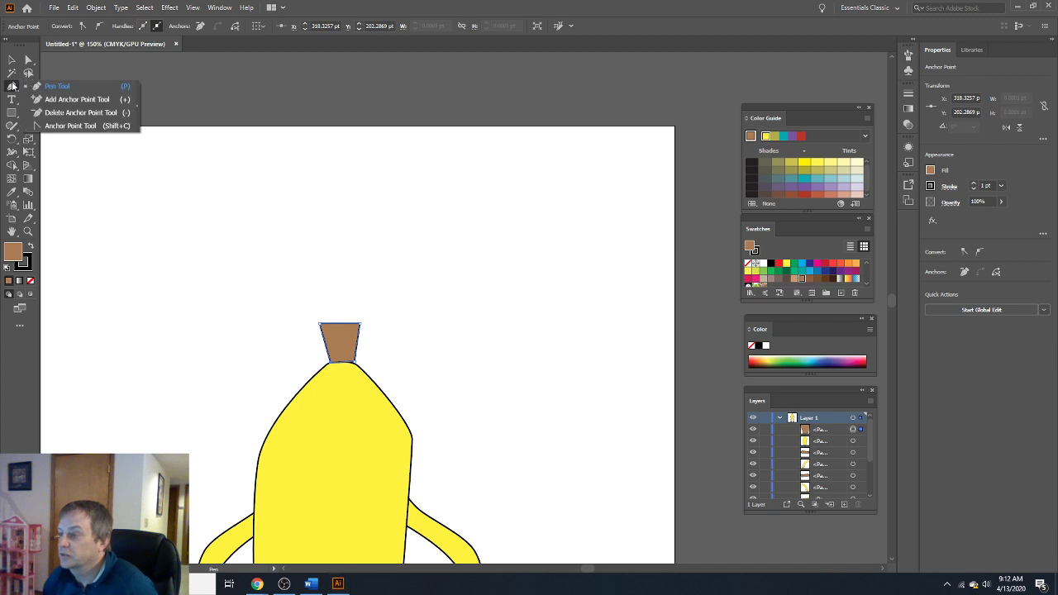
{"action": "left_click", "coordinate": [70, 126]}
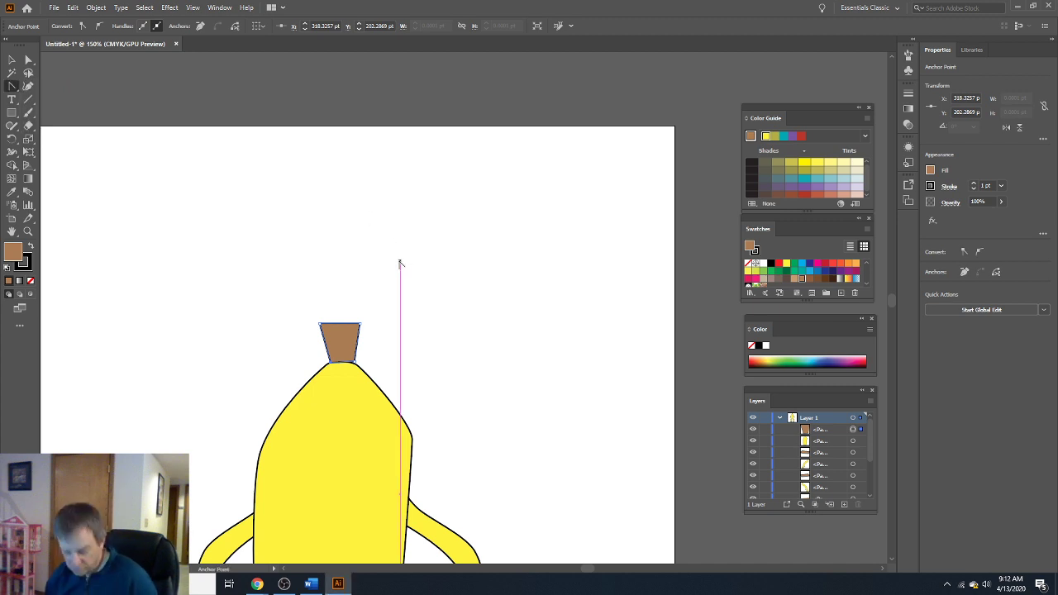
{"action": "scroll", "coordinate": [400, 264], "scroll_direction": "up", "scroll_amount": 2}
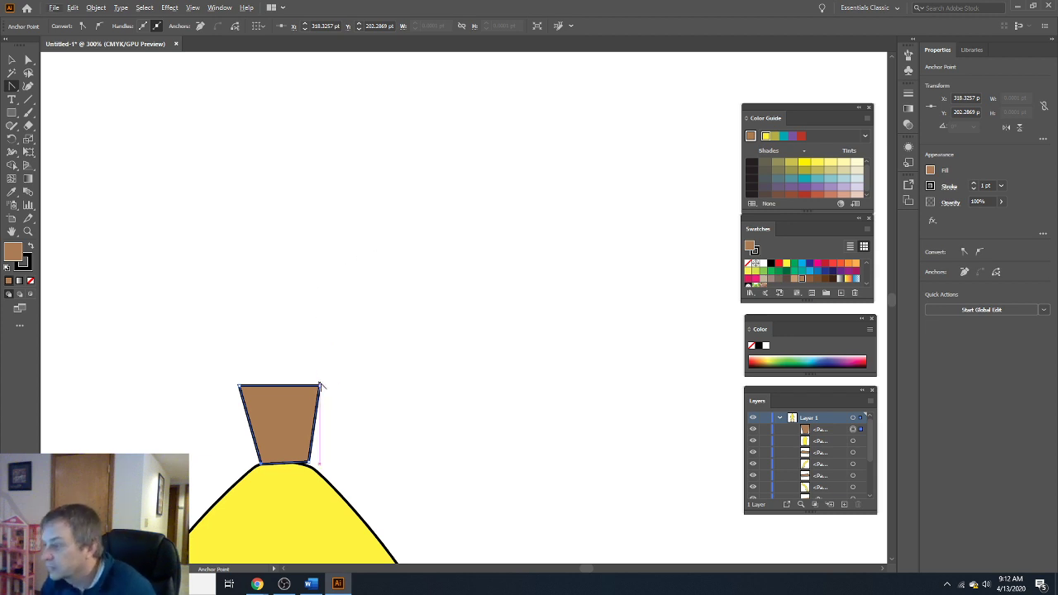
{"action": "mouse_move", "coordinate": [320, 386]}
{"action": "left_mouse_down"}
{"action": "mouse_move", "coordinate": [319, 400]}
{"action": "mouse_move", "coordinate": [317, 381]}
{"action": "left_mouse_up"}
{"action": "left_click_drag", "start_coordinate": [240, 385], "coordinate": [240, 396]}
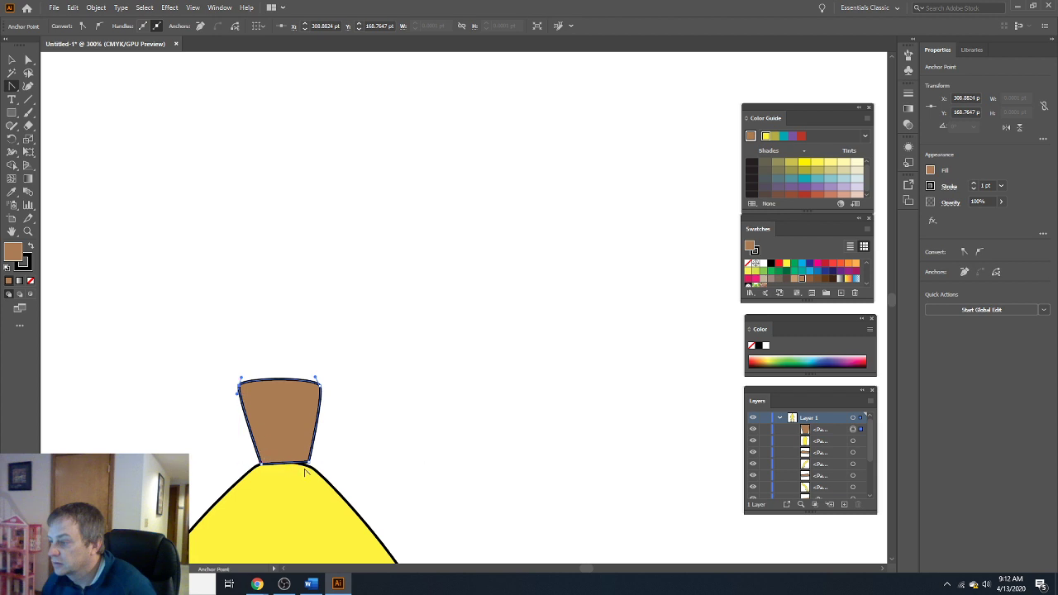
{"action": "left_click_drag", "start_coordinate": [308, 462], "coordinate": [306, 468]}
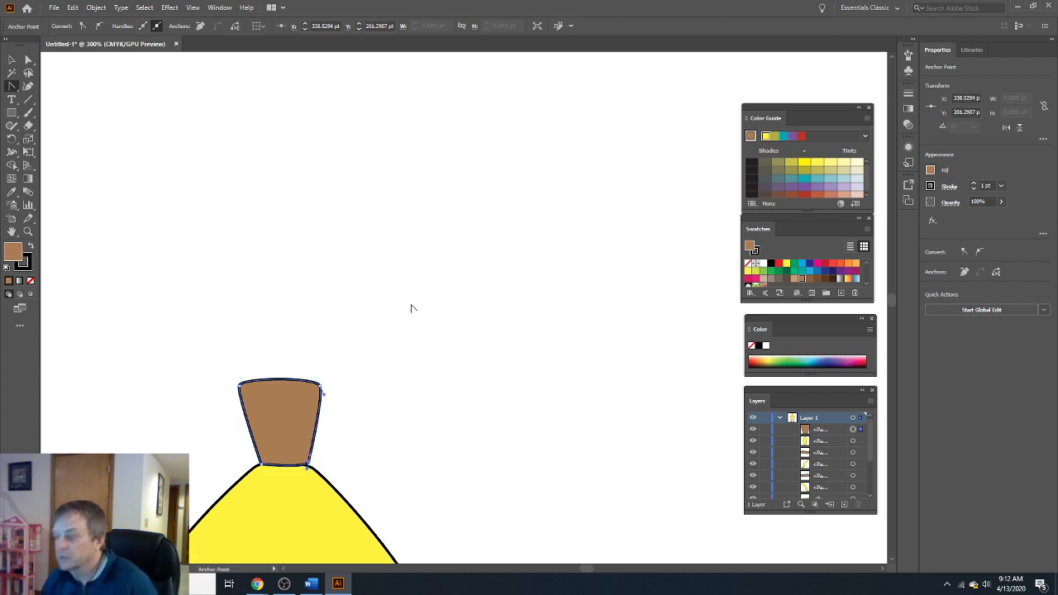
{"action": "left_click", "coordinate": [12, 59]}
{"action": "left_click", "coordinate": [427, 224]}
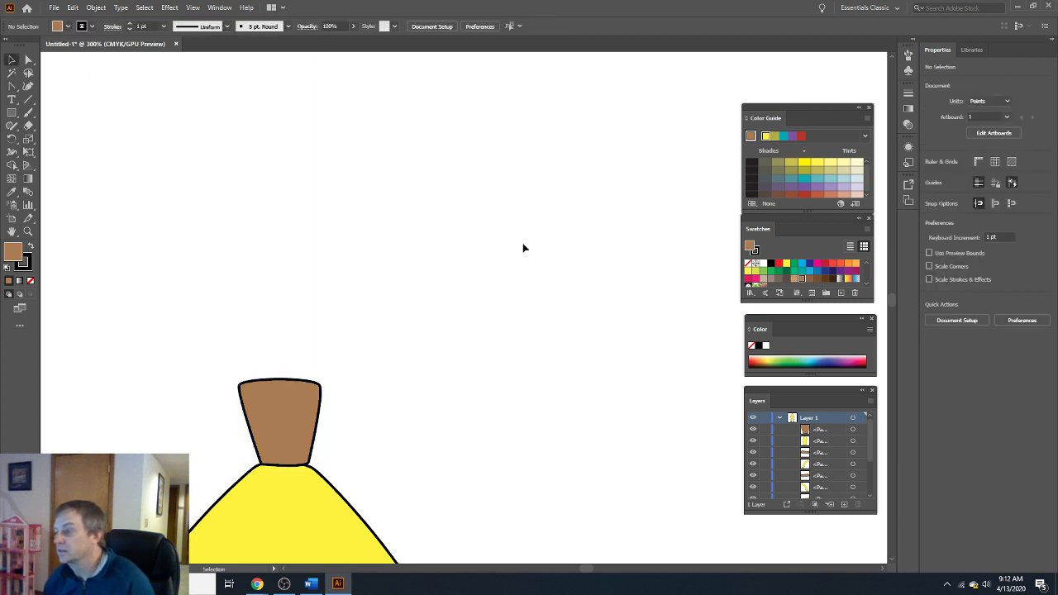
Draw a closed, bent peel strip about 49 pt wide from the head's sloping edge with the Pen tool, and fill it yellow.
{"action": "scroll", "coordinate": [496, 244], "scroll_direction": "down", "scroll_amount": 2}
{"action": "scroll", "coordinate": [487, 242], "scroll_direction": "down", "scroll_amount": 8}
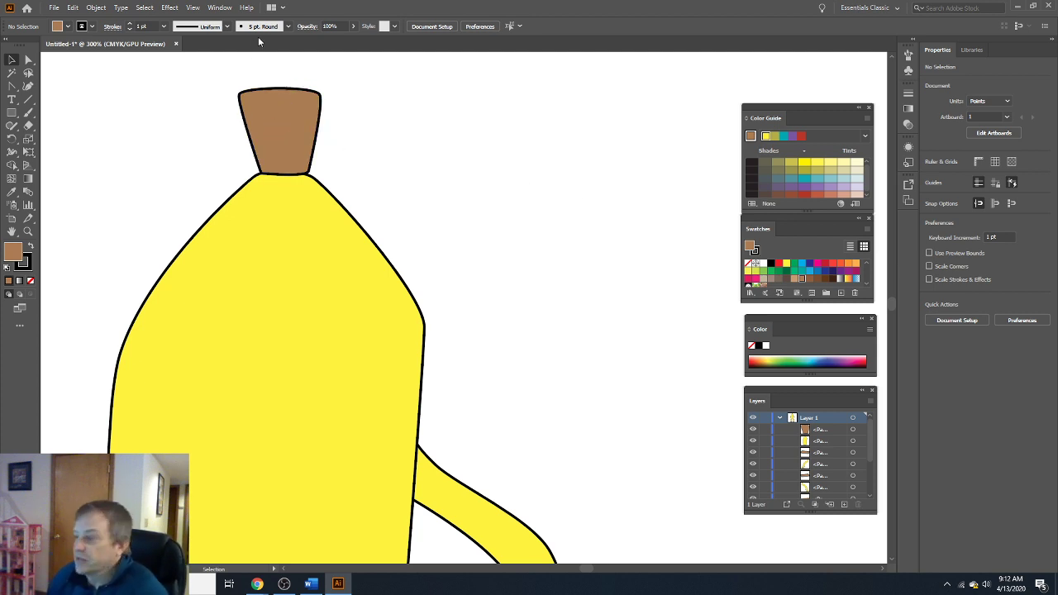
{"action": "left_click", "coordinate": [11, 87]}
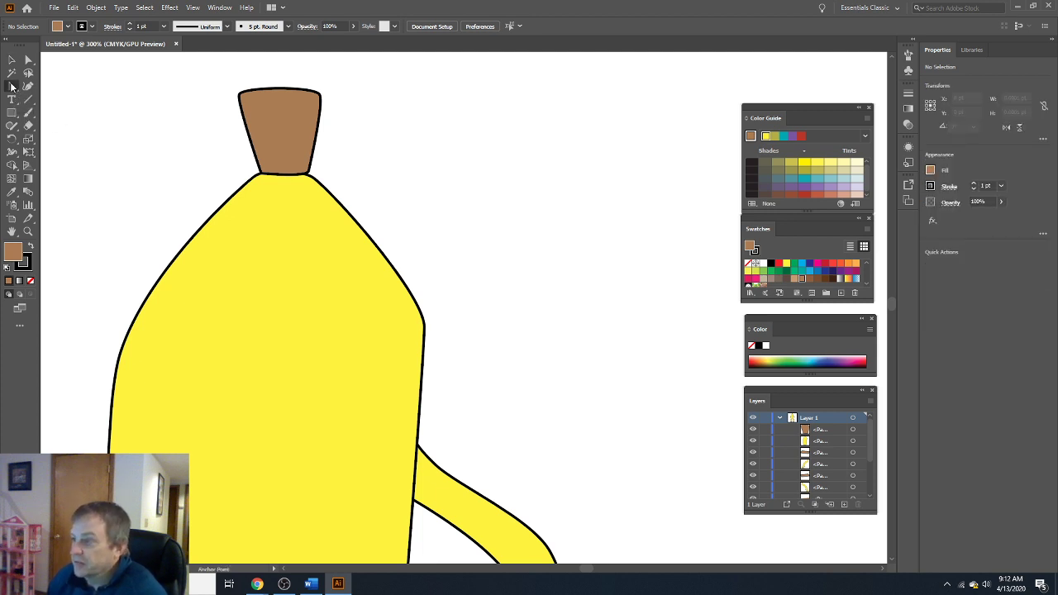
{"action": "left_click", "coordinate": [11, 86]}
{"action": "left_click", "coordinate": [54, 86]}
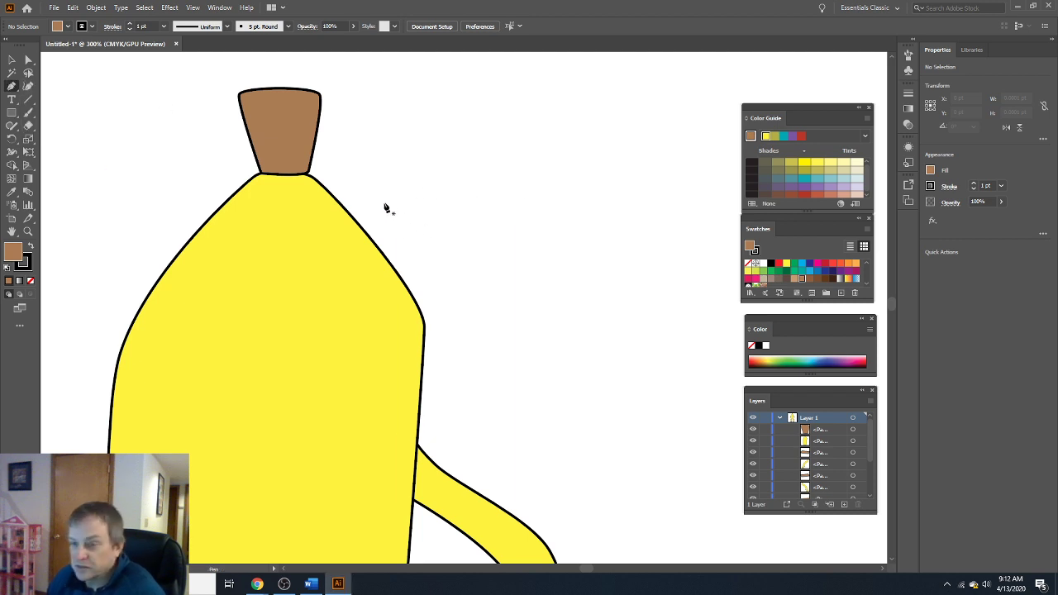
{"action": "left_click", "coordinate": [339, 202]}
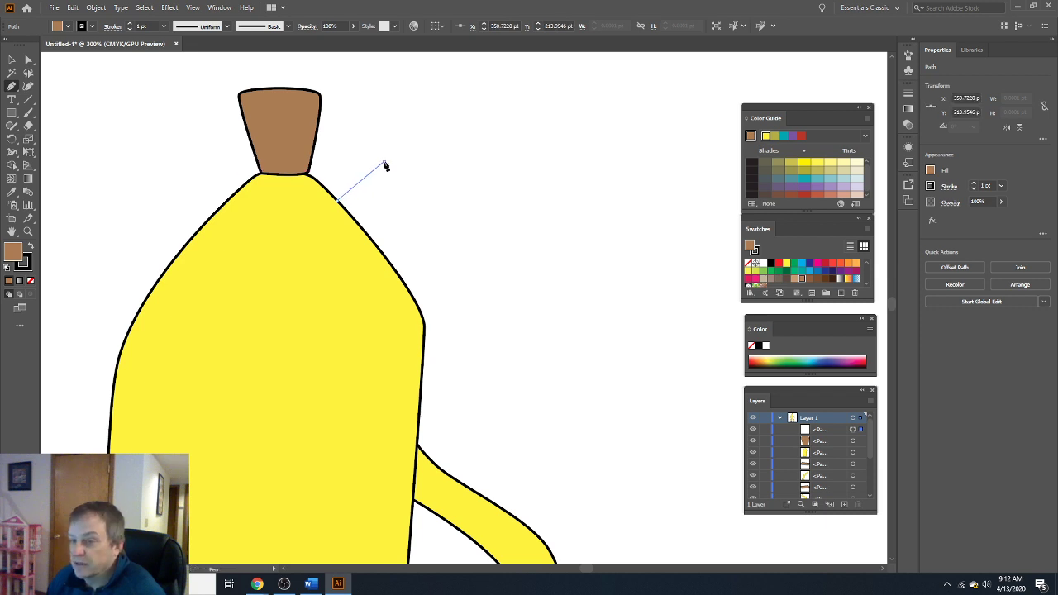
{"action": "left_click_drag", "start_coordinate": [384, 163], "coordinate": [446, 216]}
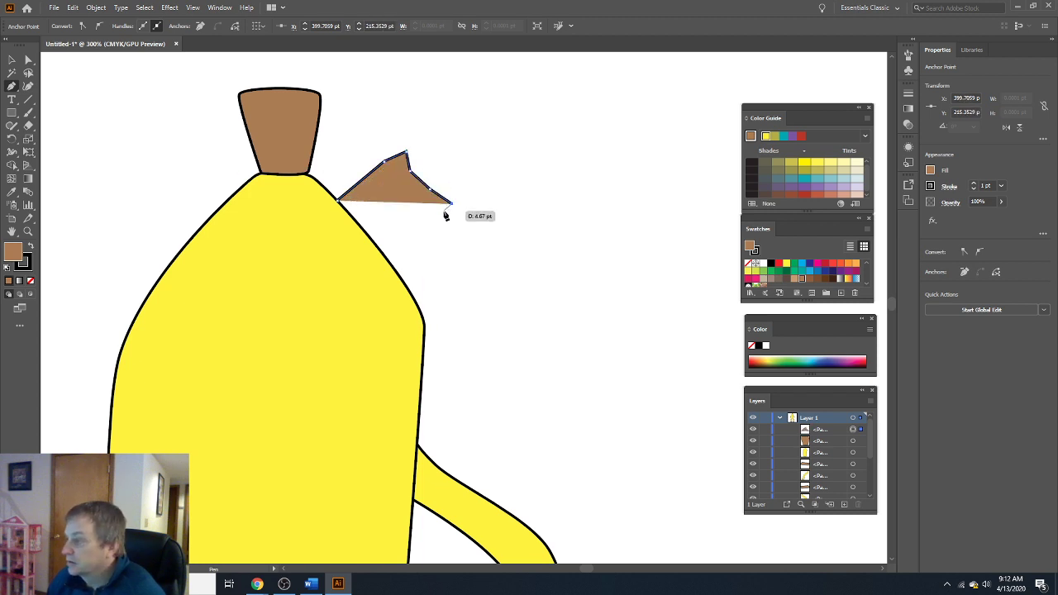
{"action": "left_click", "coordinate": [444, 211]}
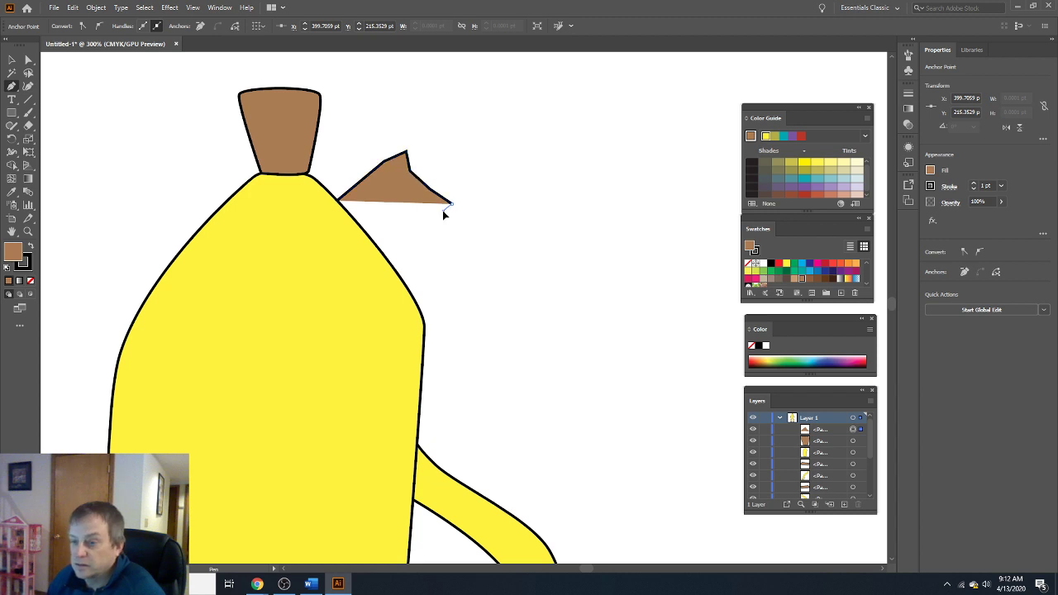
{"action": "left_click", "coordinate": [404, 189]}
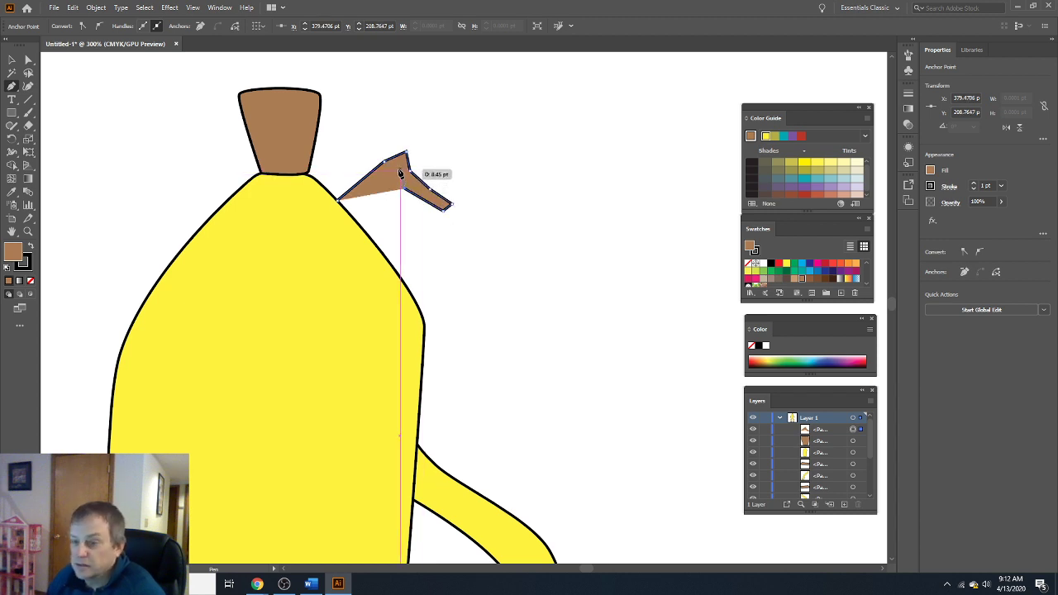
{"action": "left_click", "coordinate": [401, 172]}
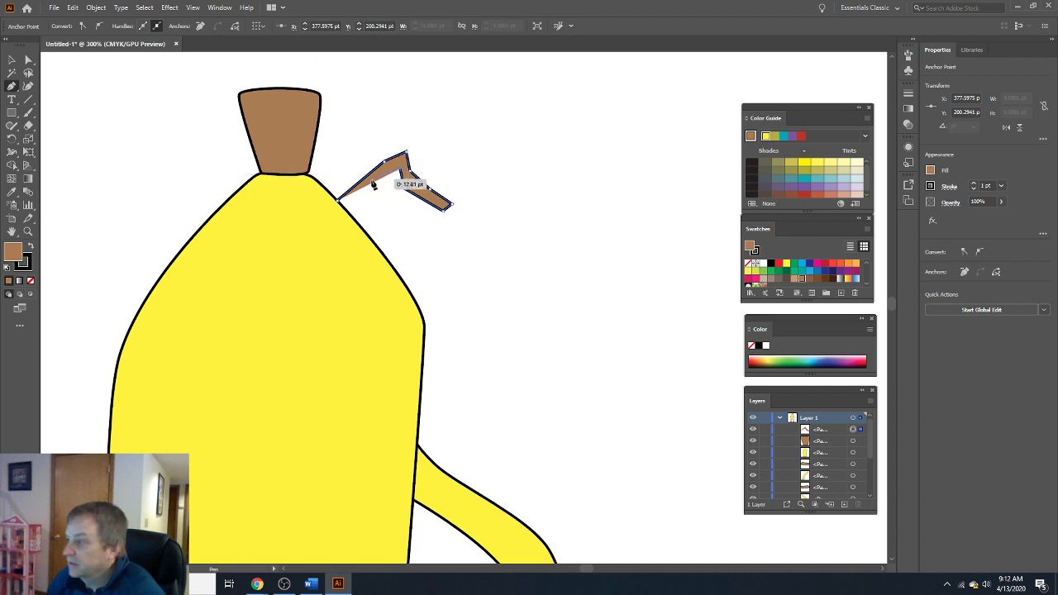
{"action": "left_click", "coordinate": [345, 210]}
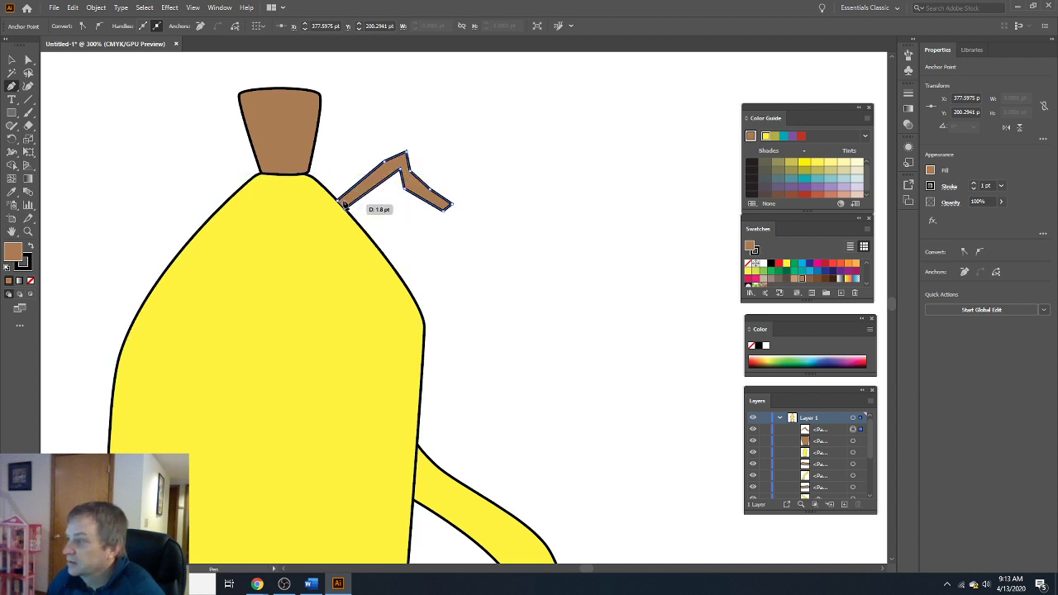
{"action": "left_click", "coordinate": [339, 206]}
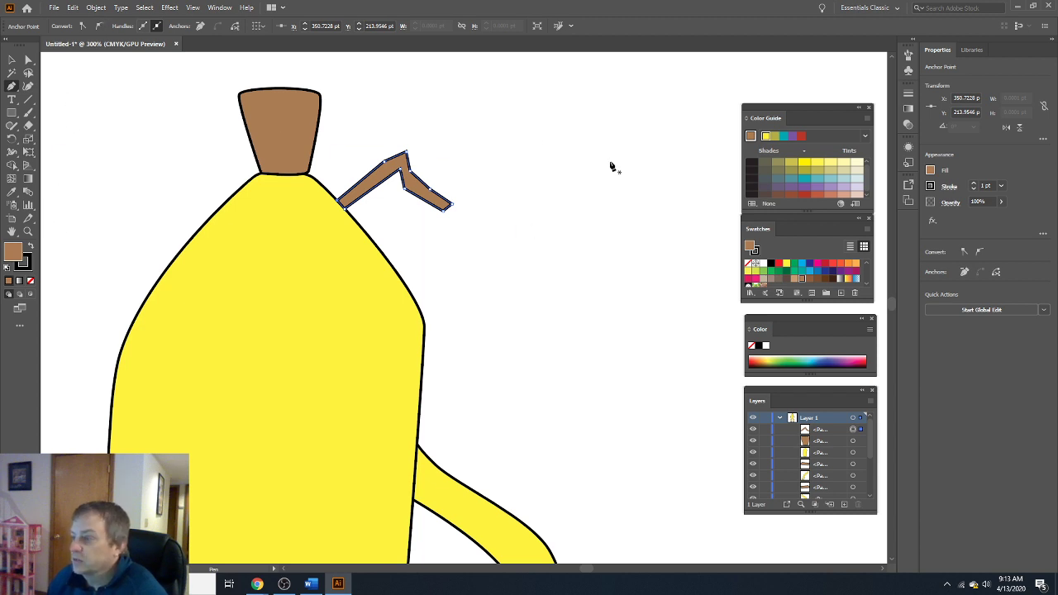
{"action": "left_click", "coordinate": [787, 265]}
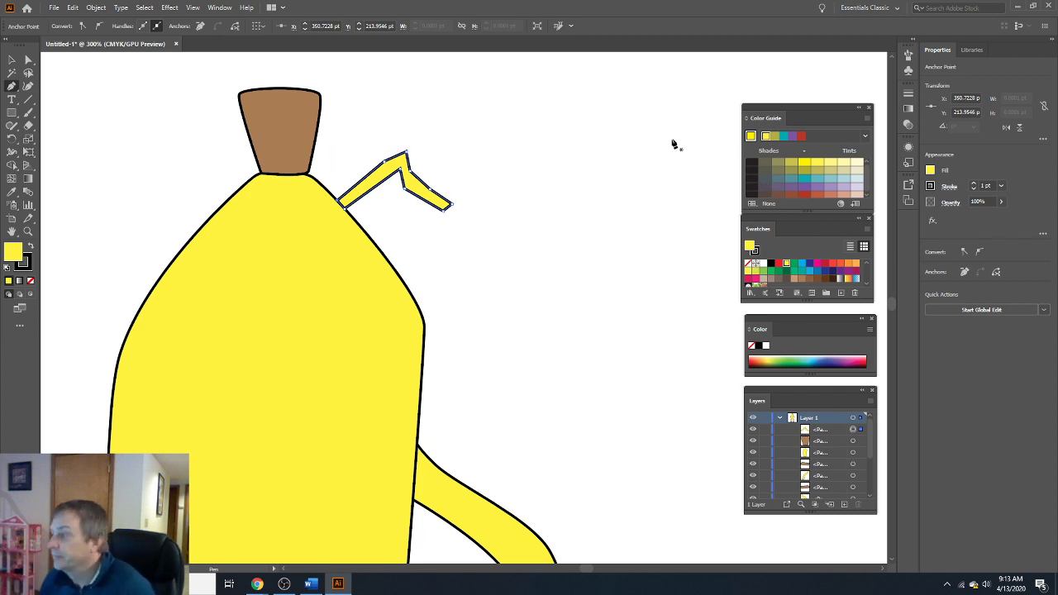
Round the yellow peel strip's upper bend, outer tip and inner bend with the Anchor Point tool.
{"action": "left_click", "coordinate": [11, 86]}
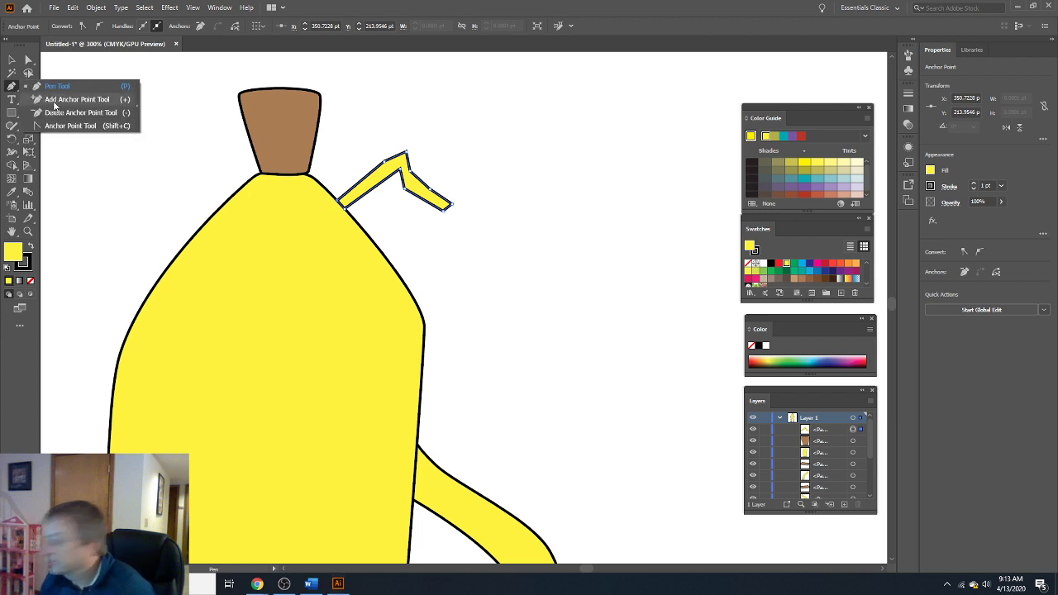
{"action": "left_click", "coordinate": [71, 126]}
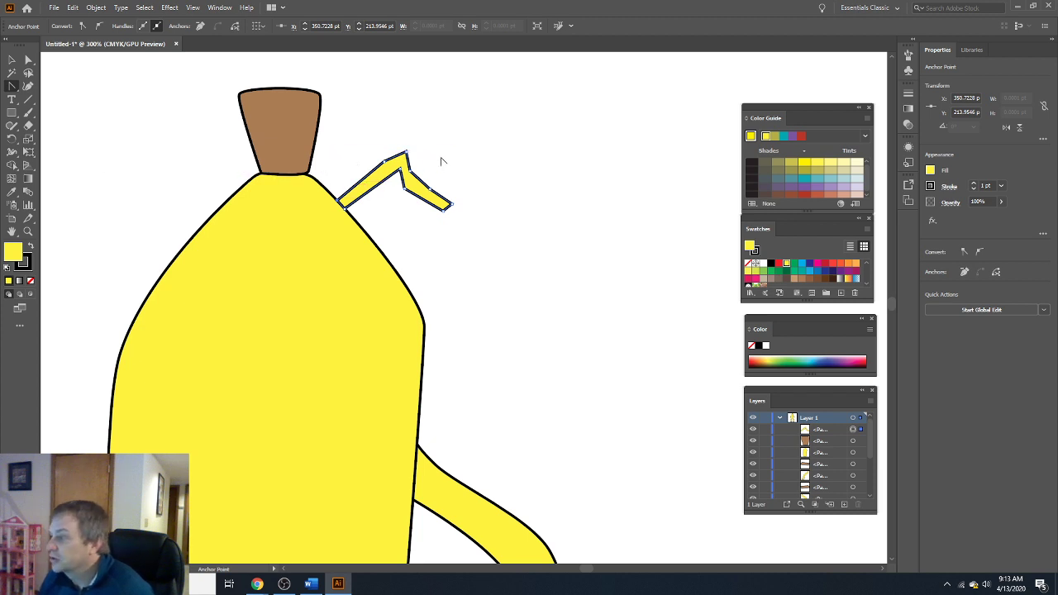
{"action": "left_click_drag", "start_coordinate": [406, 153], "coordinate": [415, 179]}
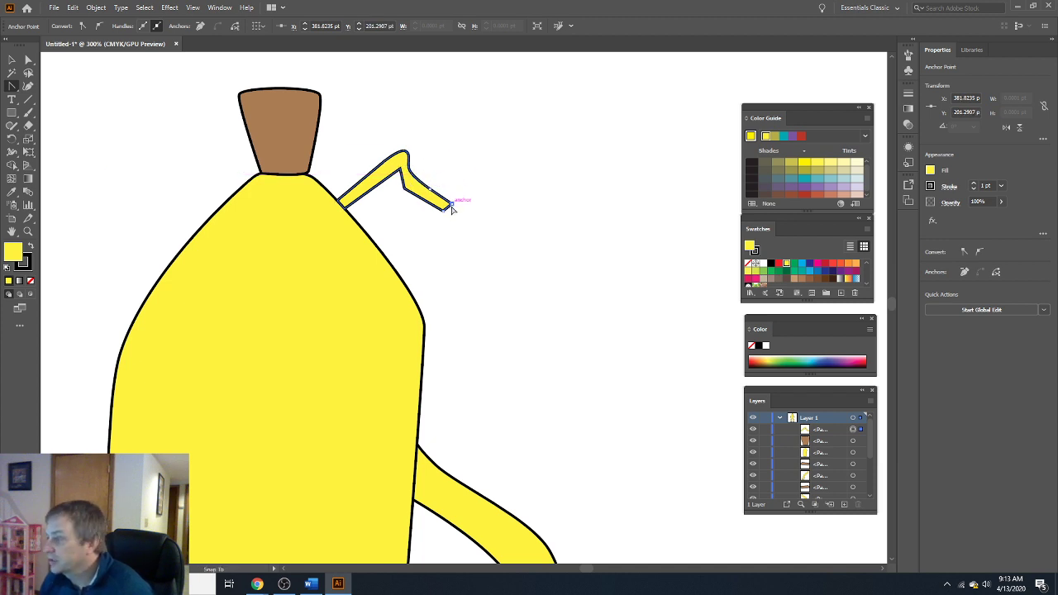
{"action": "left_click_drag", "start_coordinate": [455, 207], "coordinate": [396, 169]}
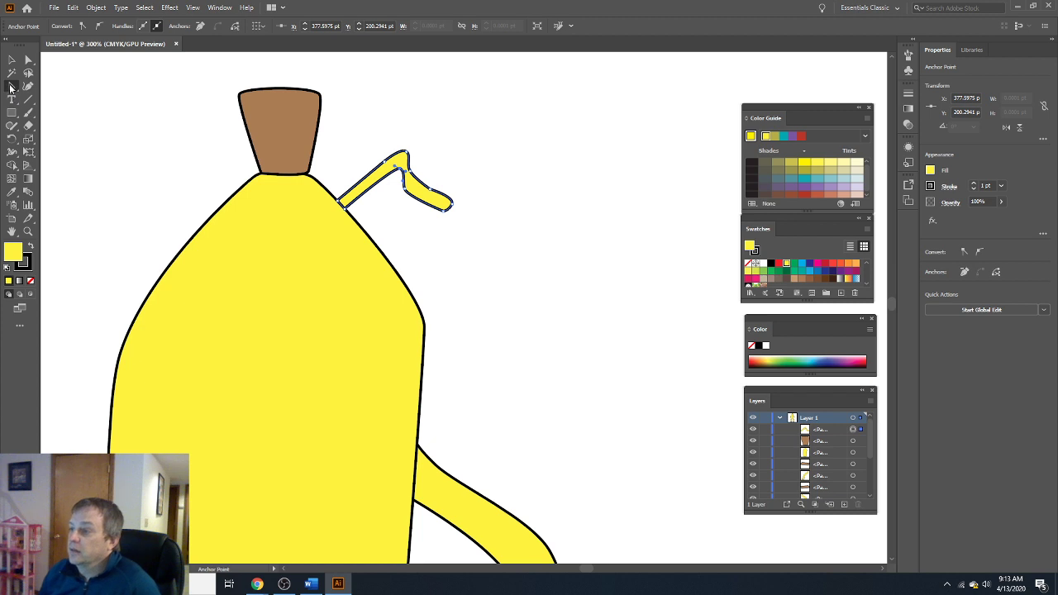
Draw a closed narrow strip about 40 pt wide along the yellow peel's underside with the Pen tool, and fill it light brown.
{"action": "left_click", "coordinate": [14, 87]}
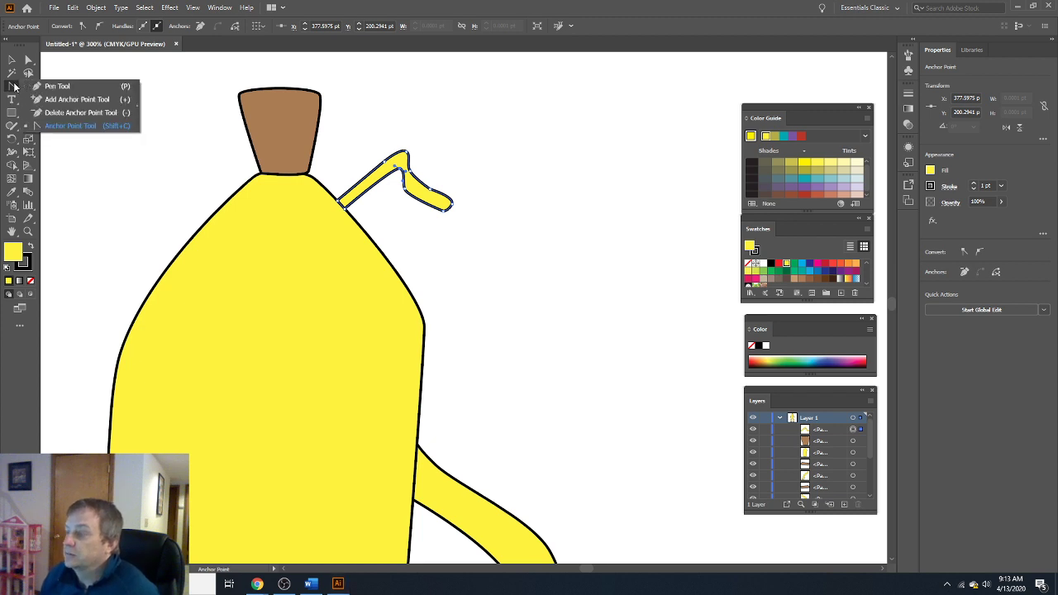
{"action": "left_click", "coordinate": [60, 87]}
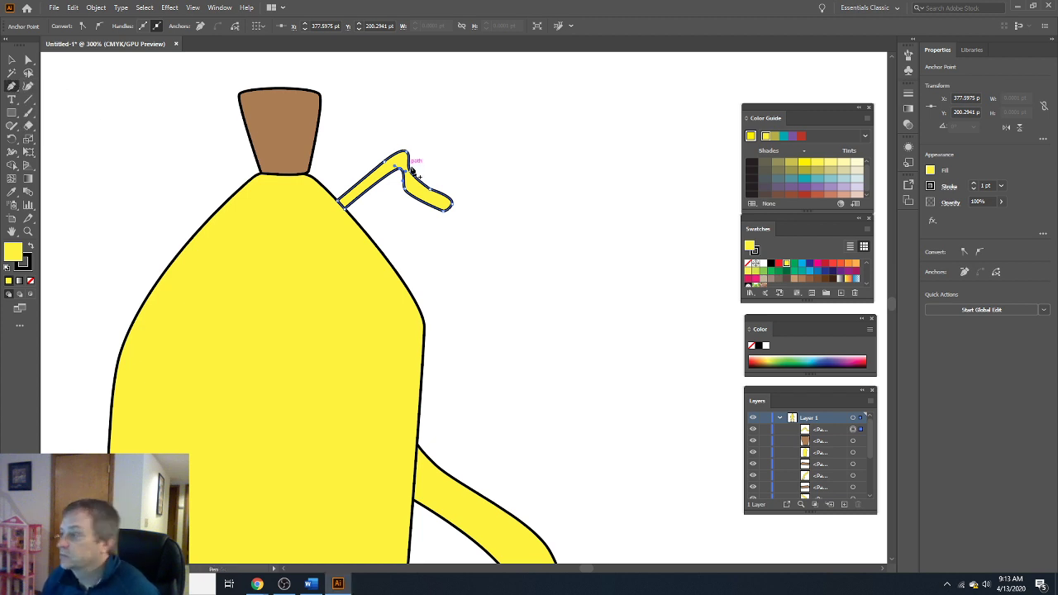
{"action": "left_click", "coordinate": [349, 210]}
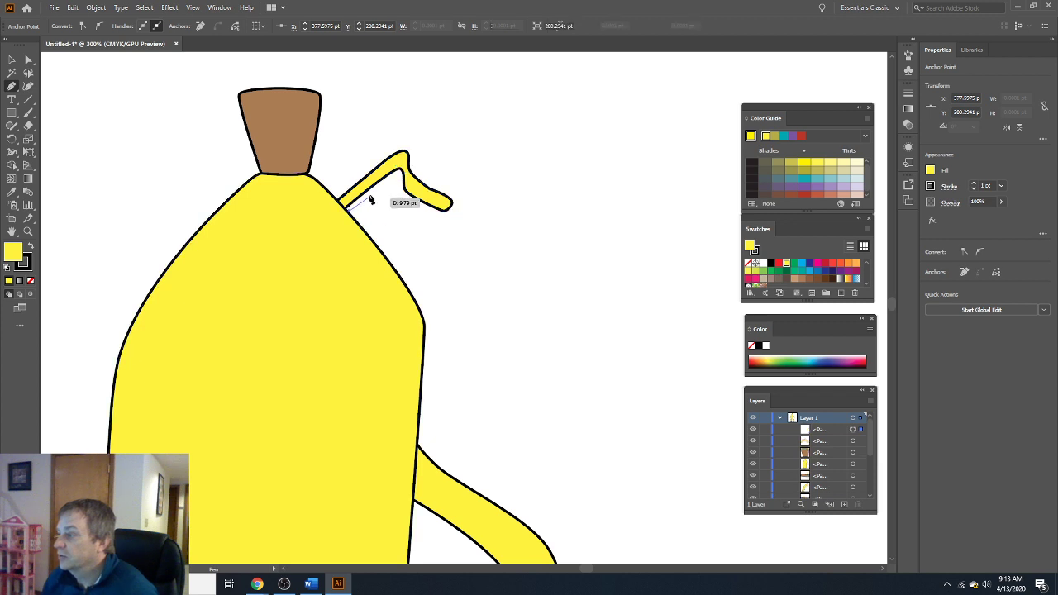
{"action": "left_click", "coordinate": [391, 182]}
{"action": "left_click", "coordinate": [400, 191]}
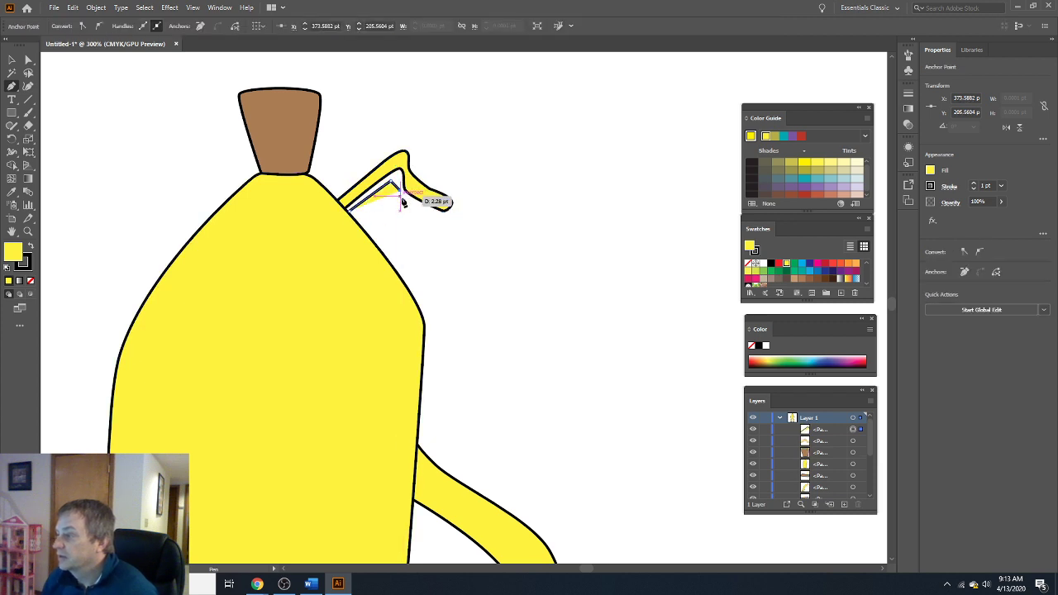
{"action": "left_click", "coordinate": [411, 204]}
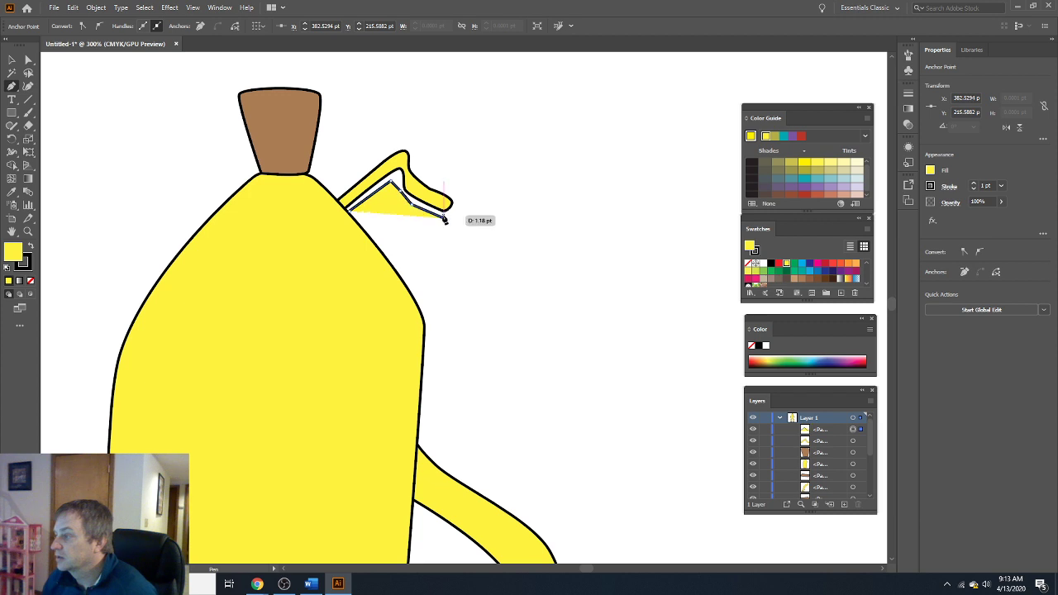
{"action": "left_click", "coordinate": [444, 217]}
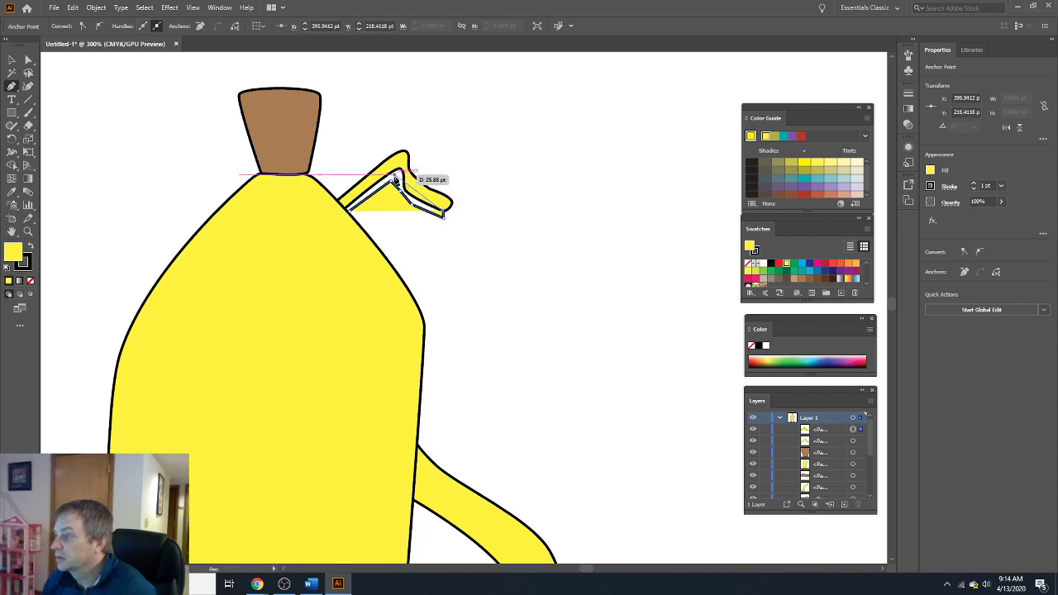
{"action": "left_click", "coordinate": [397, 175]}
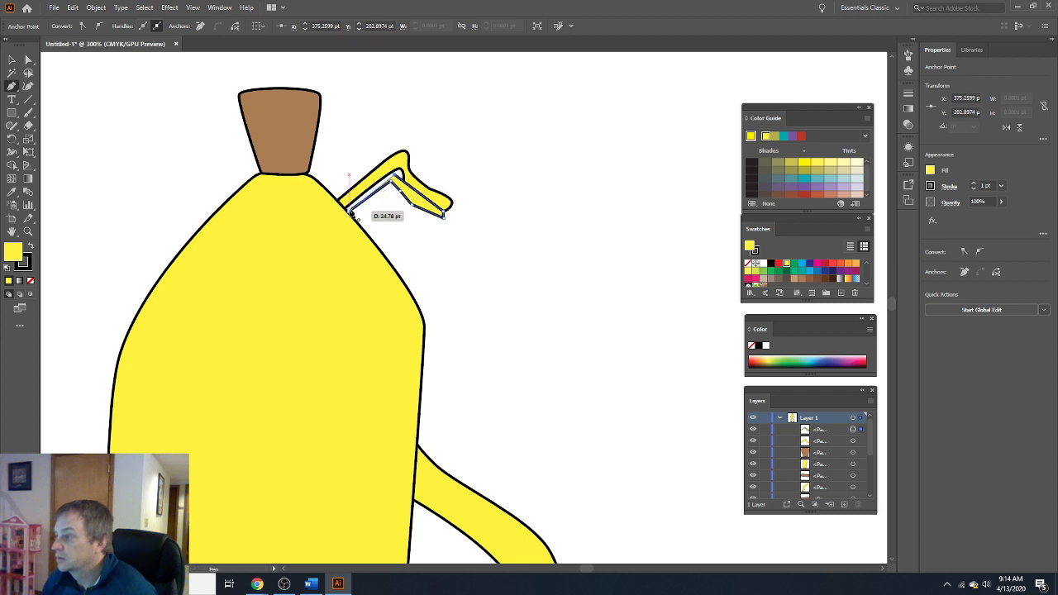
{"action": "left_click", "coordinate": [349, 212]}
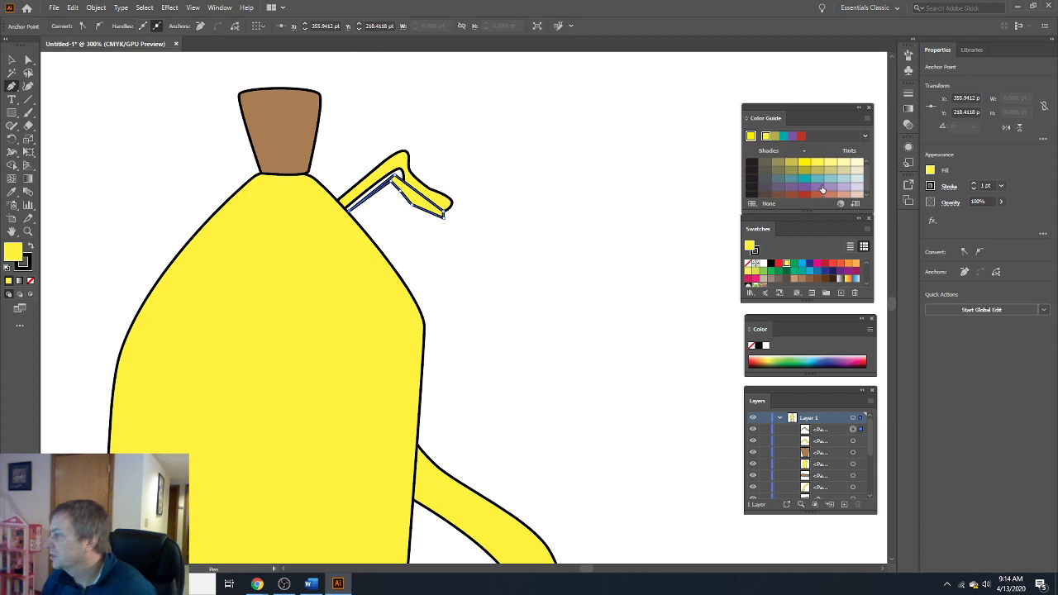
{"action": "left_click", "coordinate": [795, 281]}
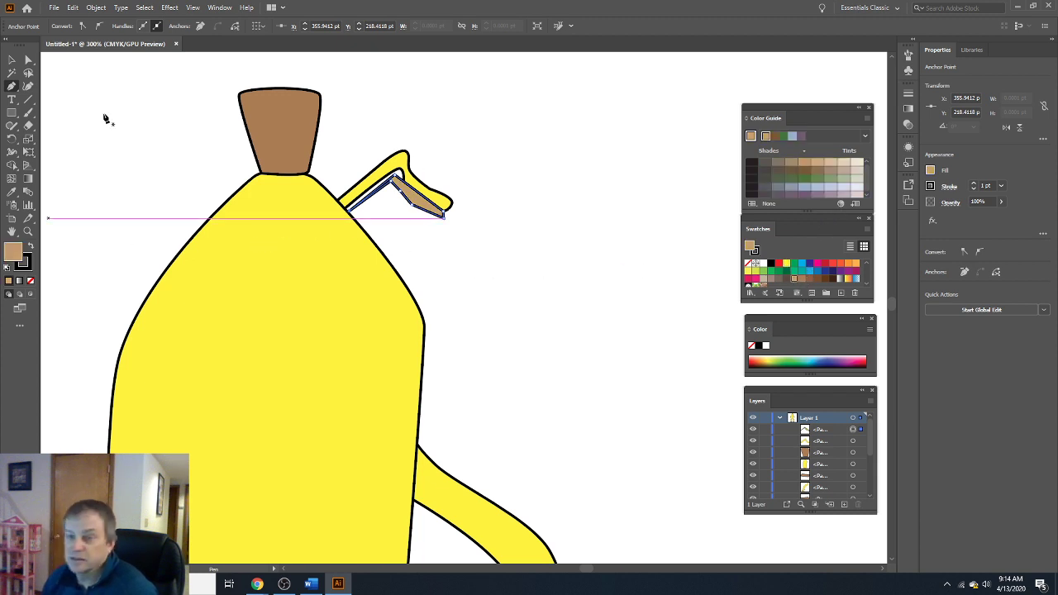
Round the light brown strip's lower bend, outer tip and upper peak with the Anchor Point tool.
{"action": "scroll", "coordinate": [444, 217], "scroll_direction": "up", "scroll_amount": 2}
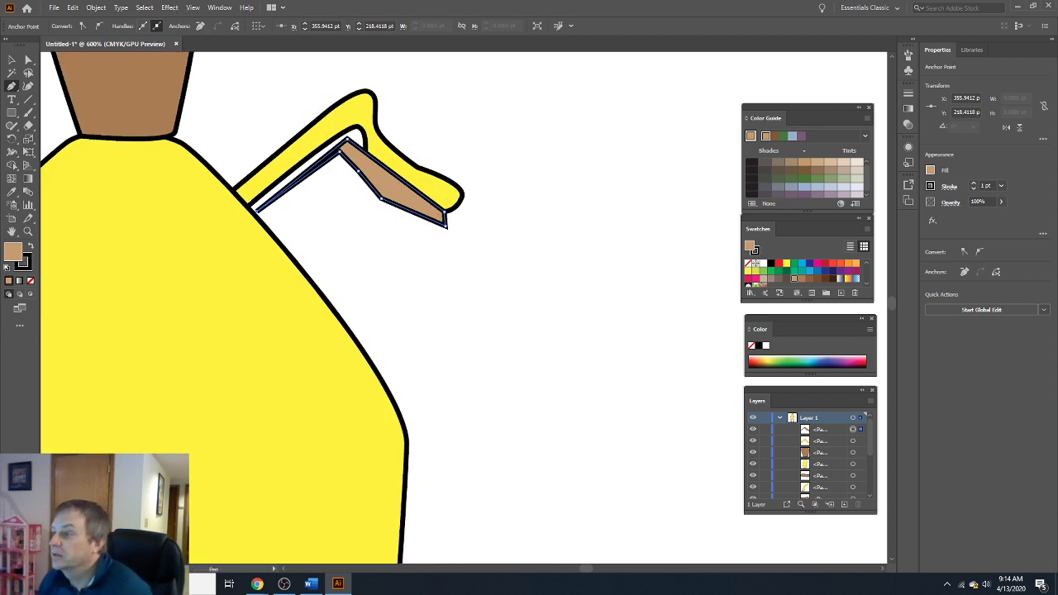
{"action": "left_click_drag", "start_coordinate": [12, 88], "coordinate": [58, 120]}
{"action": "left_click", "coordinate": [356, 172]}
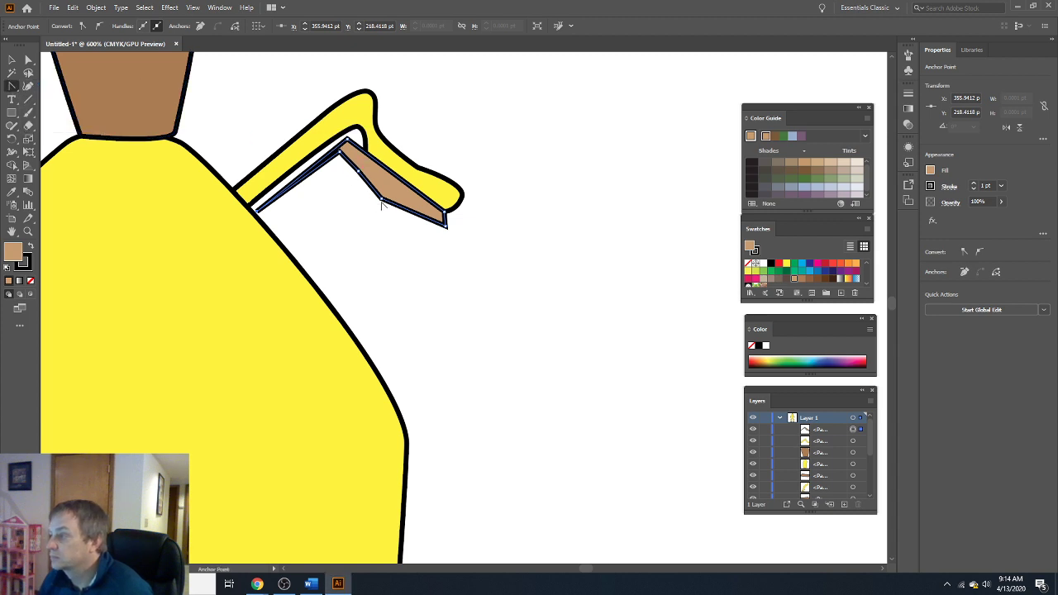
{"action": "left_click_drag", "start_coordinate": [382, 199], "coordinate": [451, 228]}
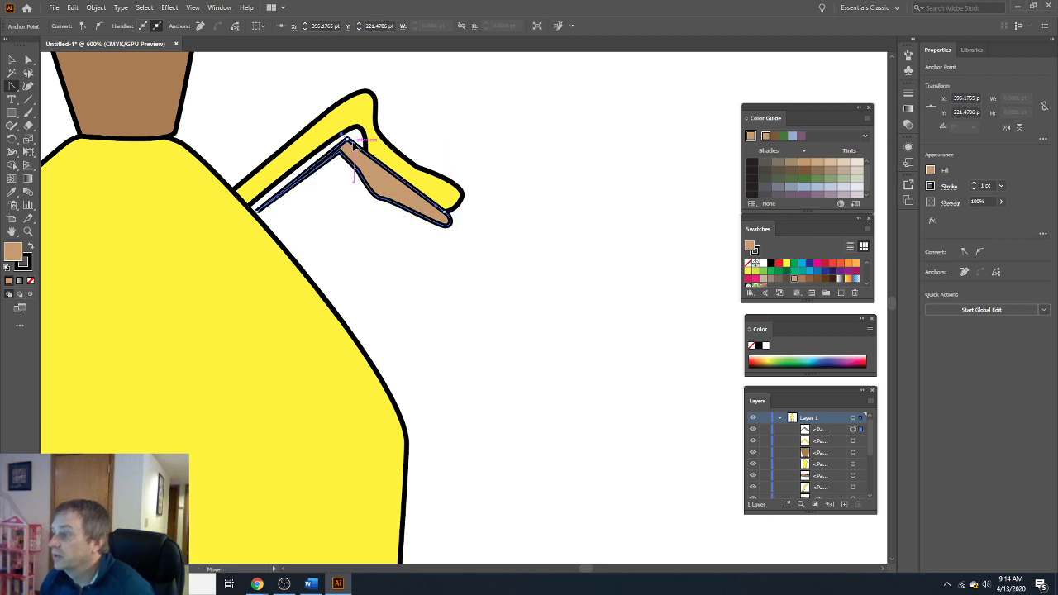
{"action": "left_click_drag", "start_coordinate": [347, 139], "coordinate": [342, 147]}
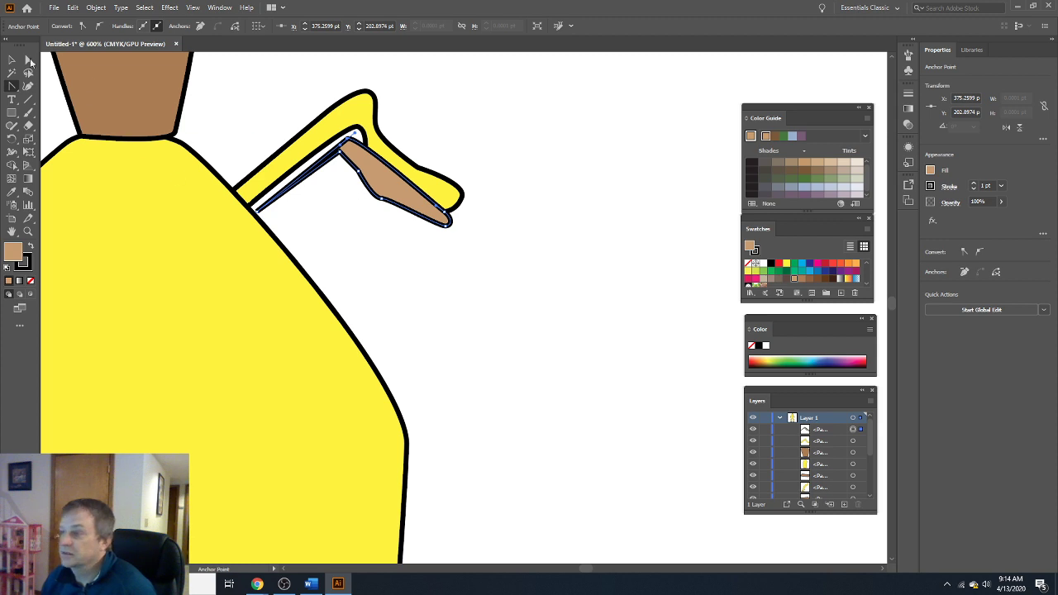
{"action": "key", "text": "v"}
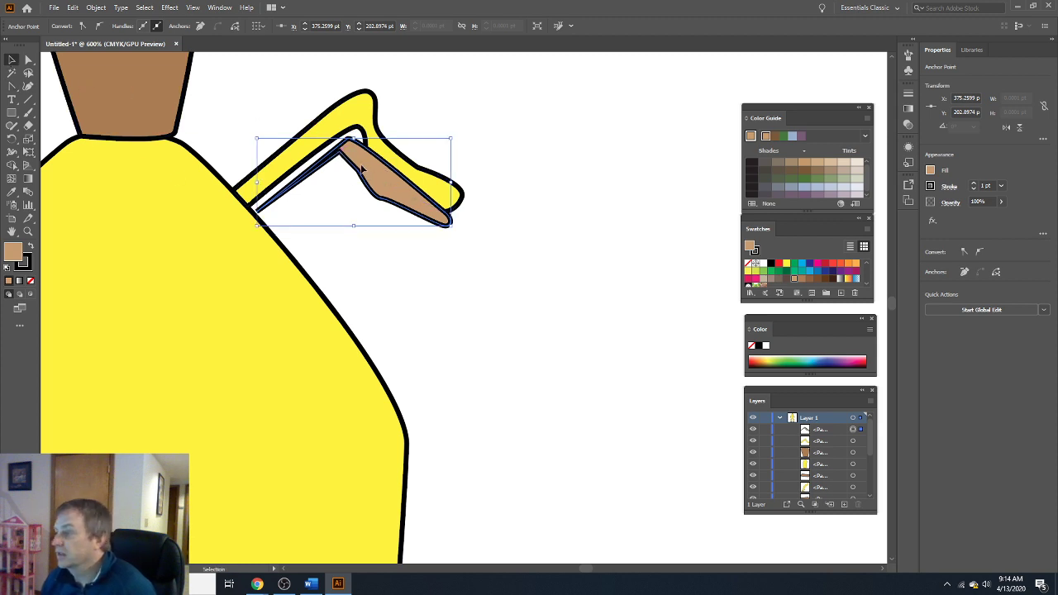
Move the light brown strip up against the yellow peel's underside and bring the yellow peel to the front.
{"action": "left_click_drag", "start_coordinate": [364, 169], "coordinate": [358, 150]}
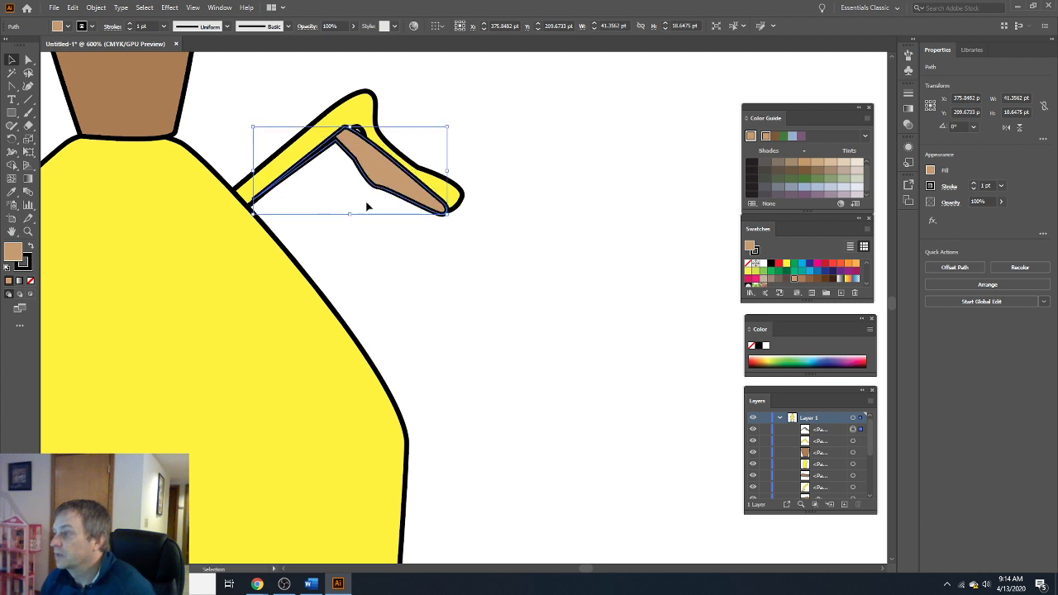
{"action": "left_click", "coordinate": [353, 100]}
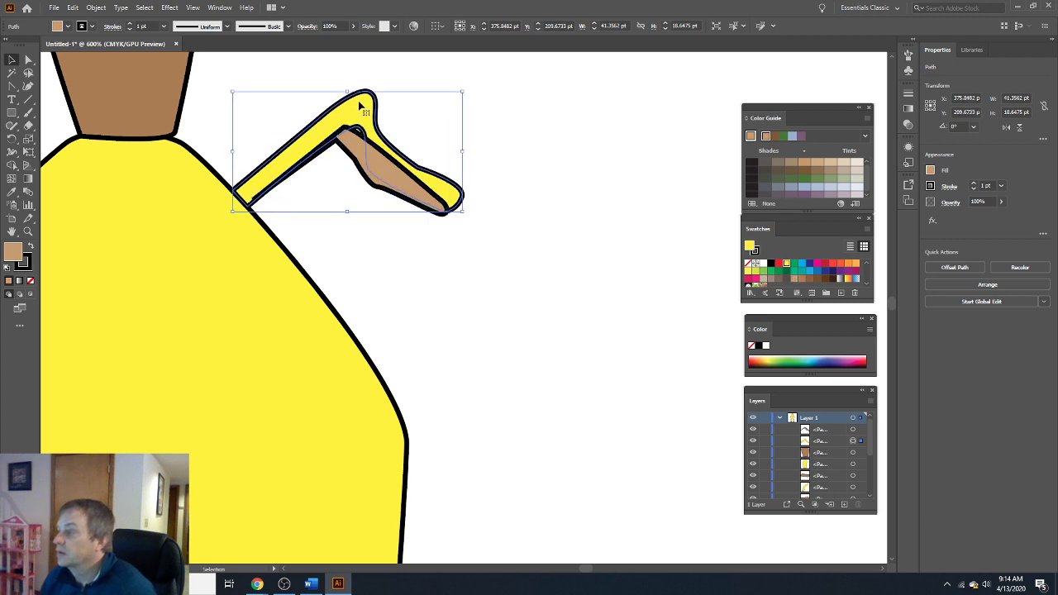
{"action": "left_click", "coordinate": [95, 8]}
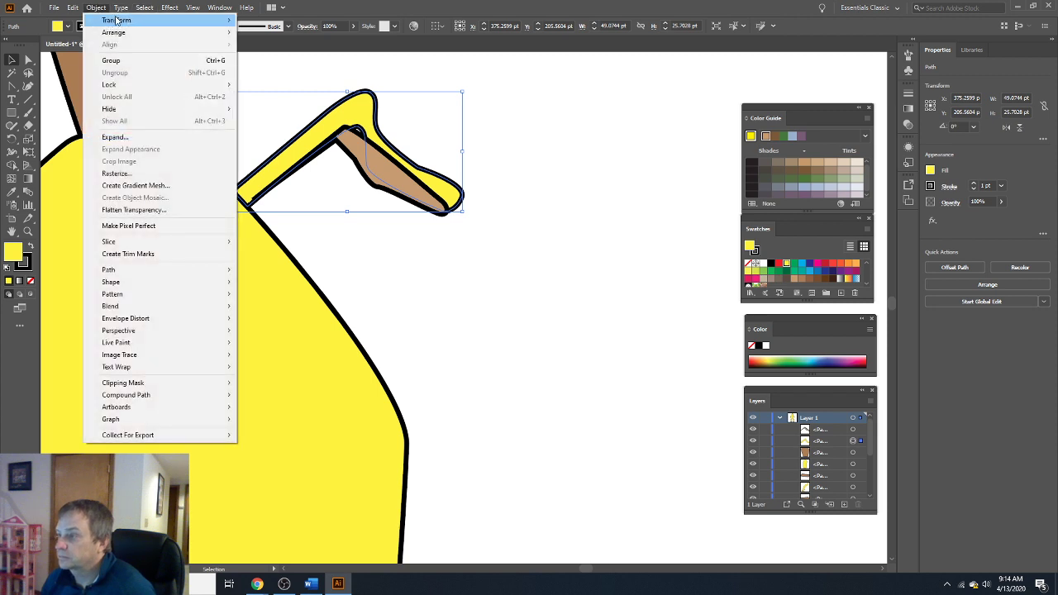
{"action": "mouse_move", "coordinate": [119, 32]}
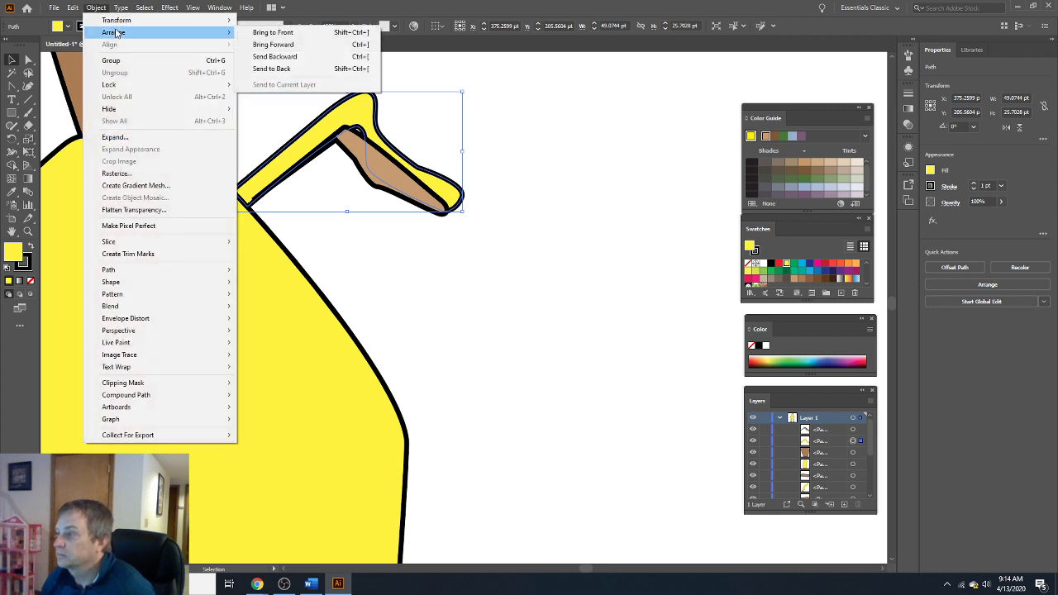
{"action": "left_click", "coordinate": [299, 34]}
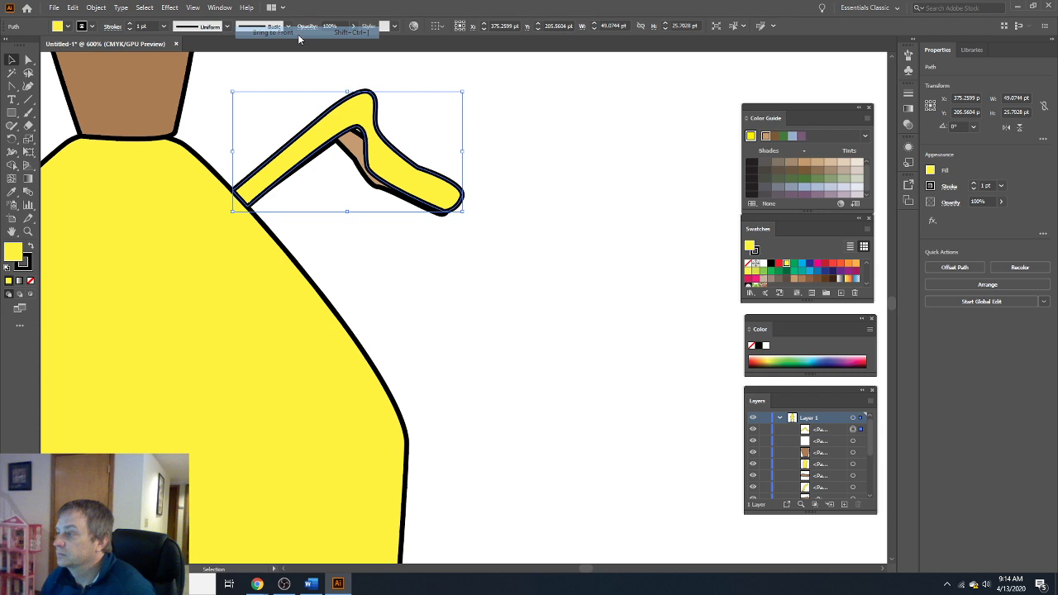
{"action": "left_click", "coordinate": [98, 8]}
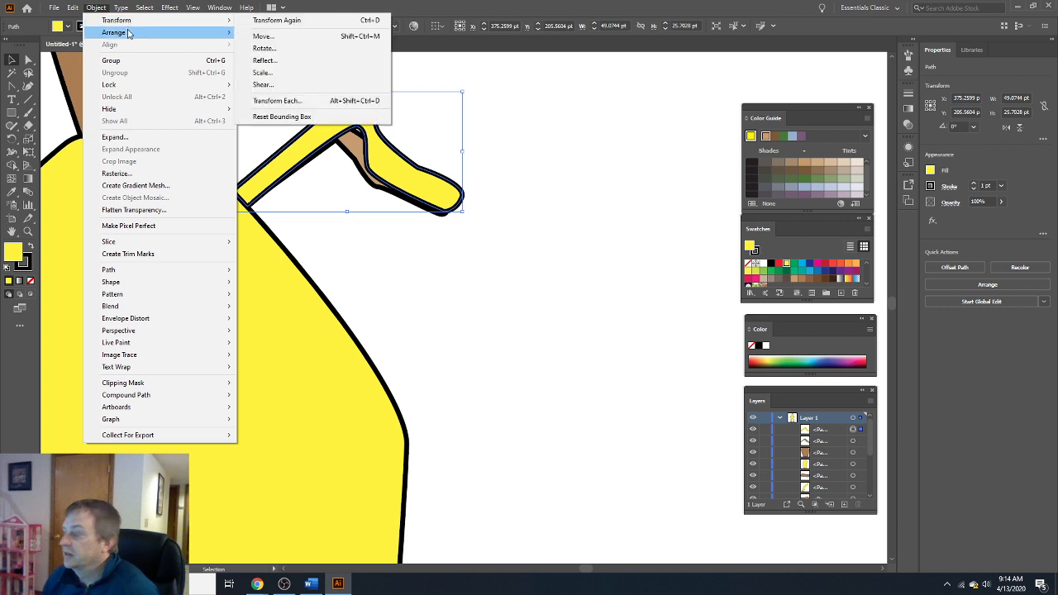
{"action": "mouse_move", "coordinate": [128, 33]}
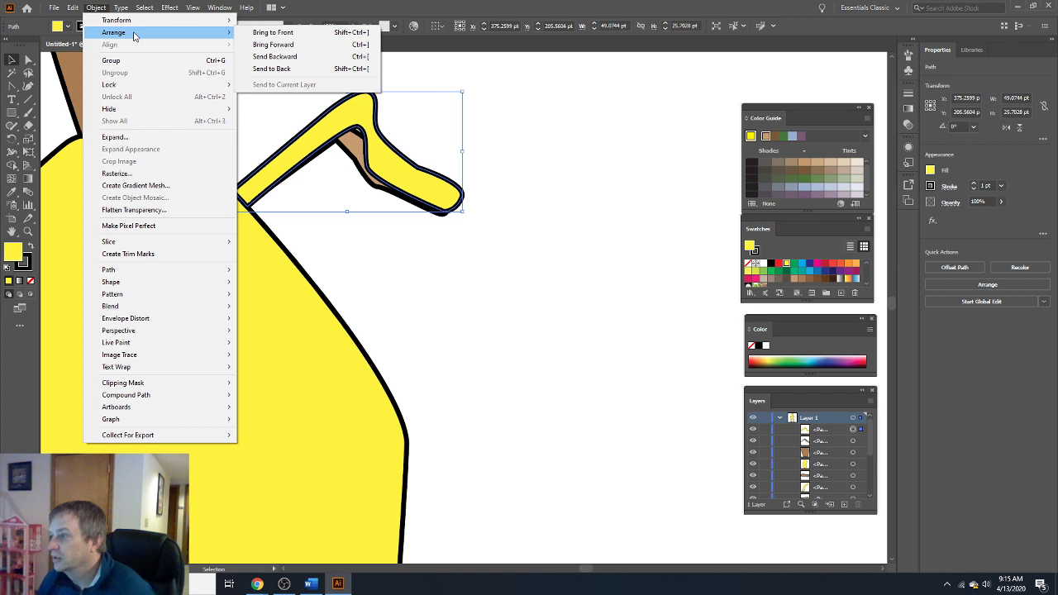
{"action": "left_click", "coordinate": [532, 96]}
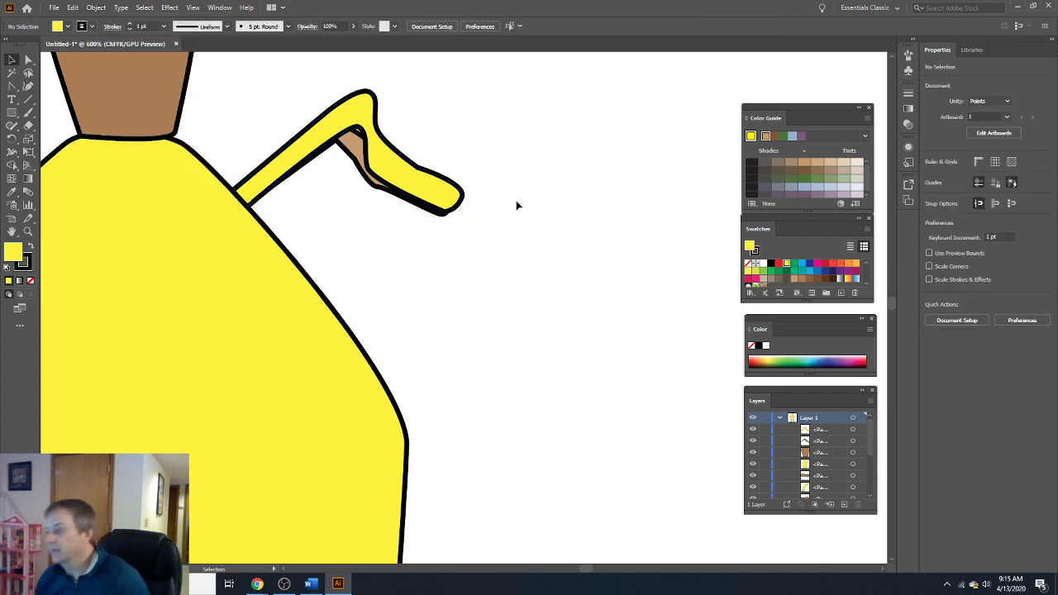
Draw a black-filled ellipse about 12 by 15 pt in the empty area beside the head with the Ellipse tool.
{"action": "scroll", "coordinate": [527, 214], "scroll_direction": "down", "scroll_amount": 3}
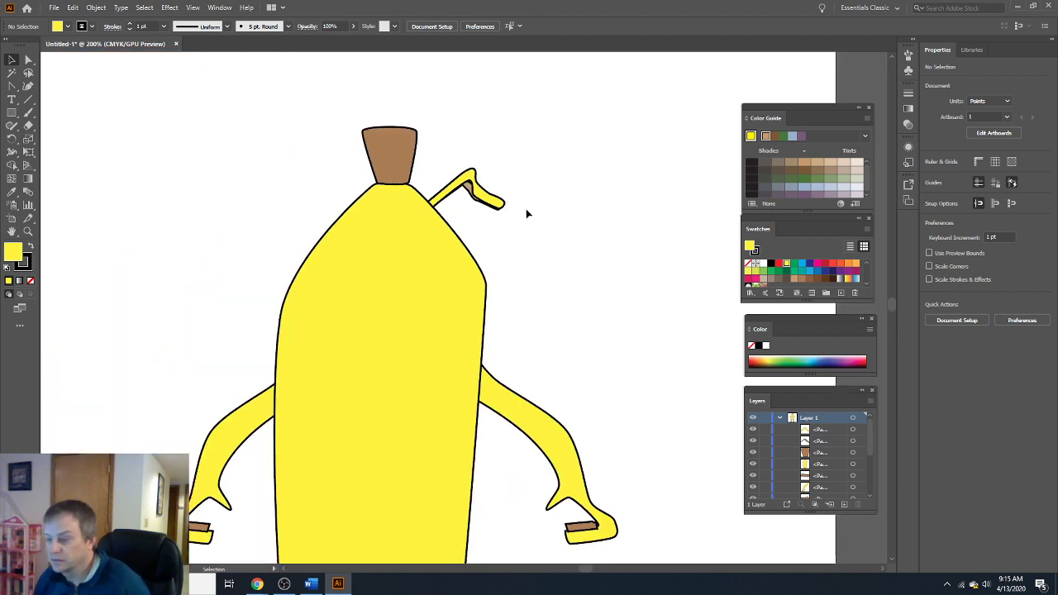
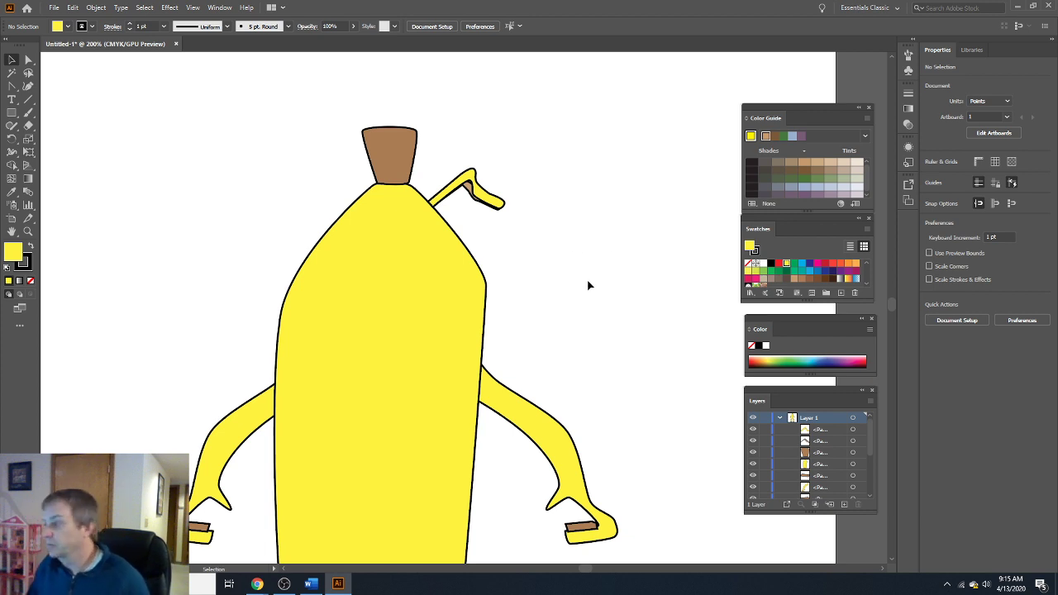
{"action": "scroll", "coordinate": [578, 264], "scroll_direction": "up", "scroll_amount": 2}
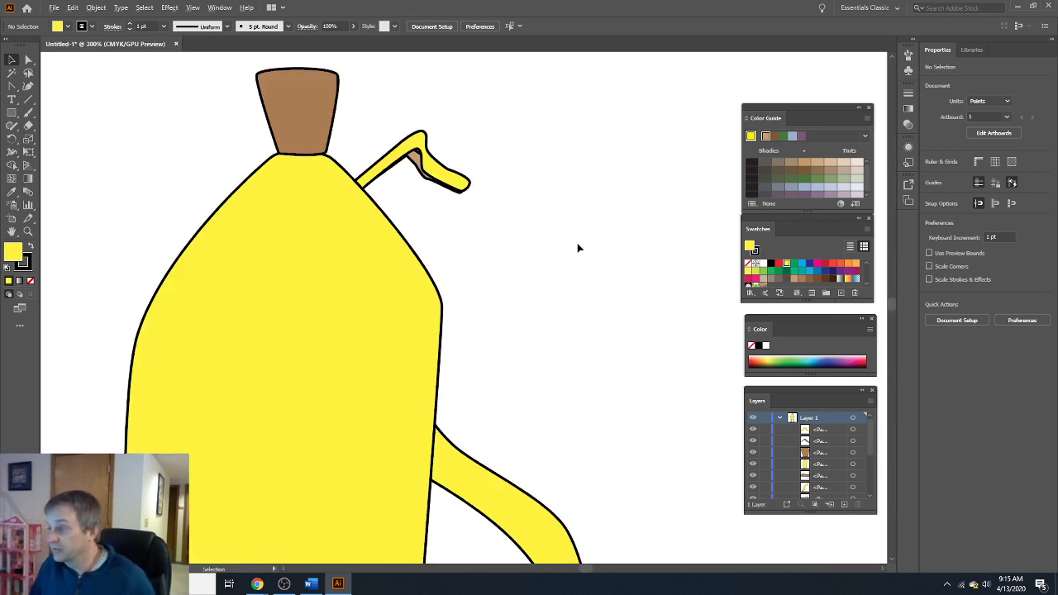
{"action": "scroll", "coordinate": [578, 248], "scroll_direction": "up", "scroll_amount": 1}
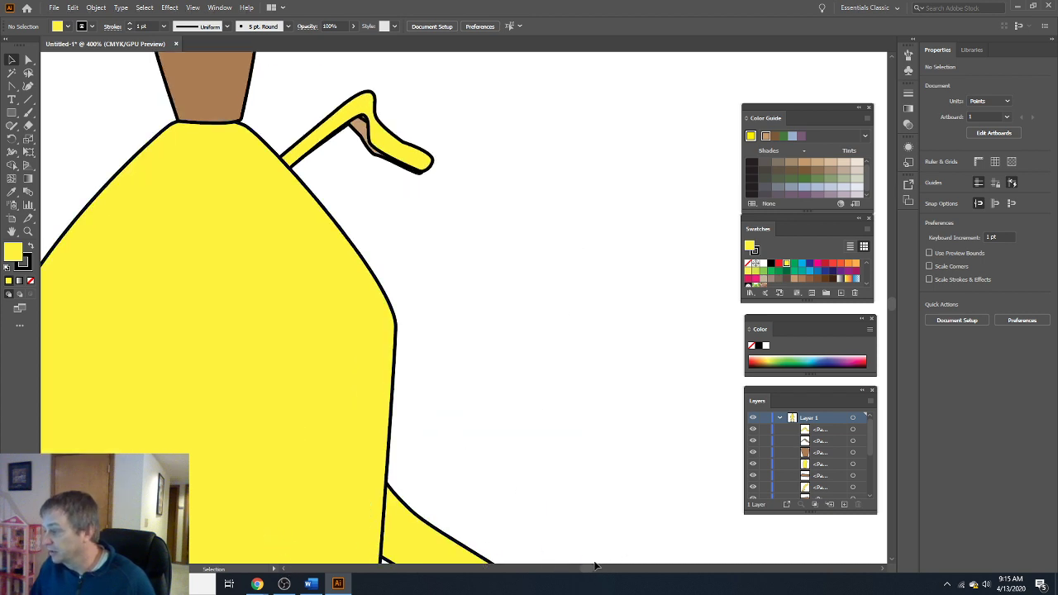
{"action": "left_click_drag", "start_coordinate": [595, 566], "coordinate": [588, 569]}
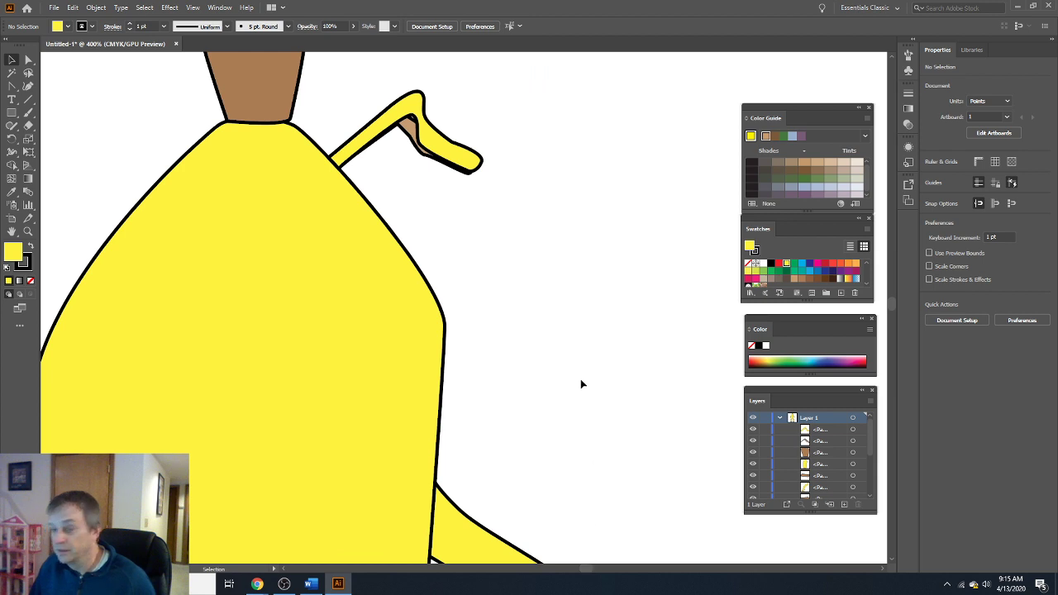
{"action": "scroll", "coordinate": [581, 382], "scroll_direction": "down", "scroll_amount": 1}
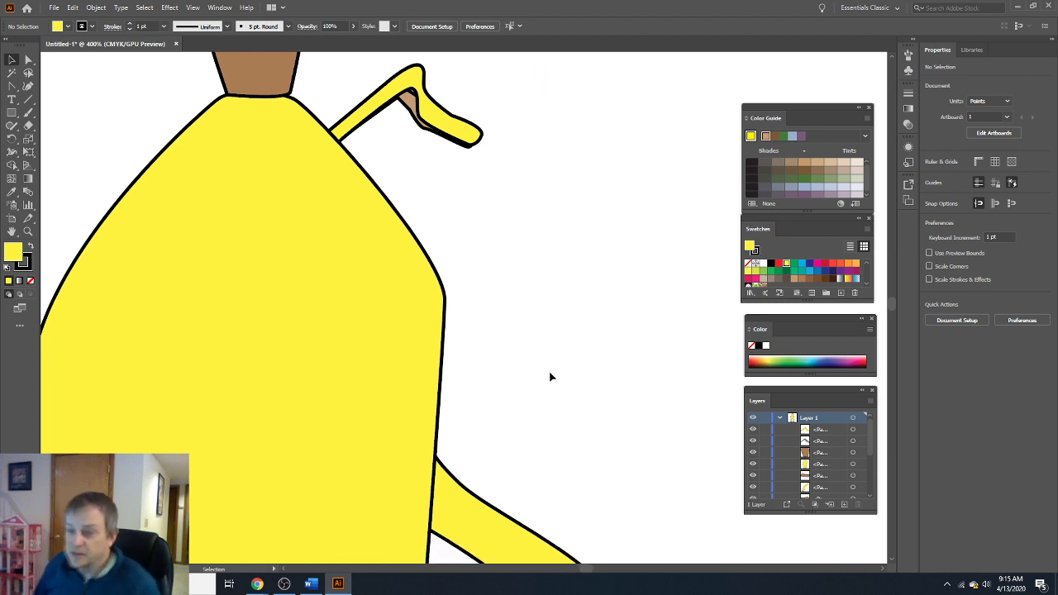
{"action": "left_click", "coordinate": [13, 119]}
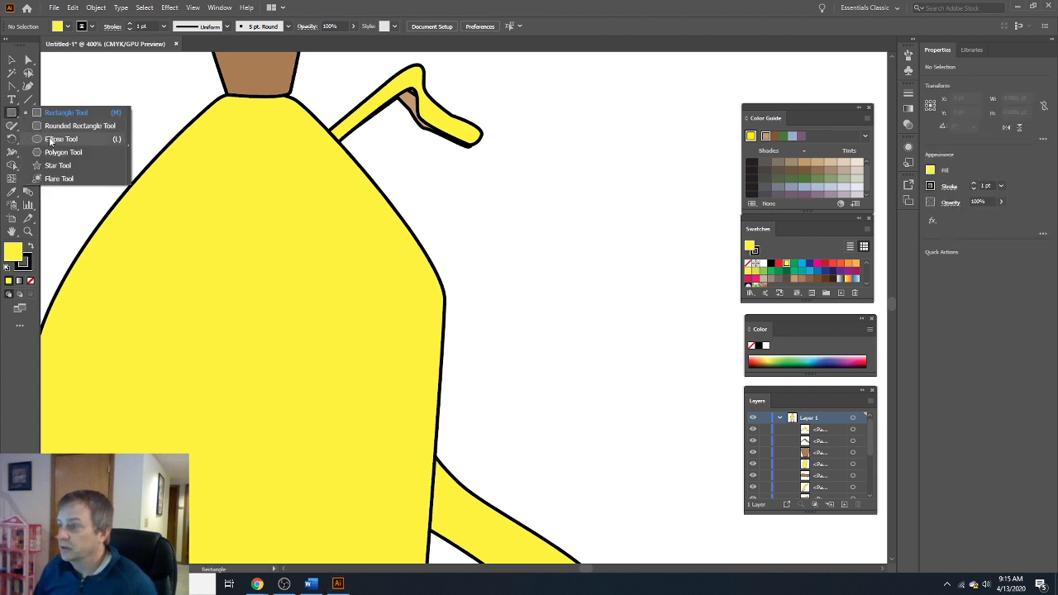
{"action": "left_click", "coordinate": [50, 139]}
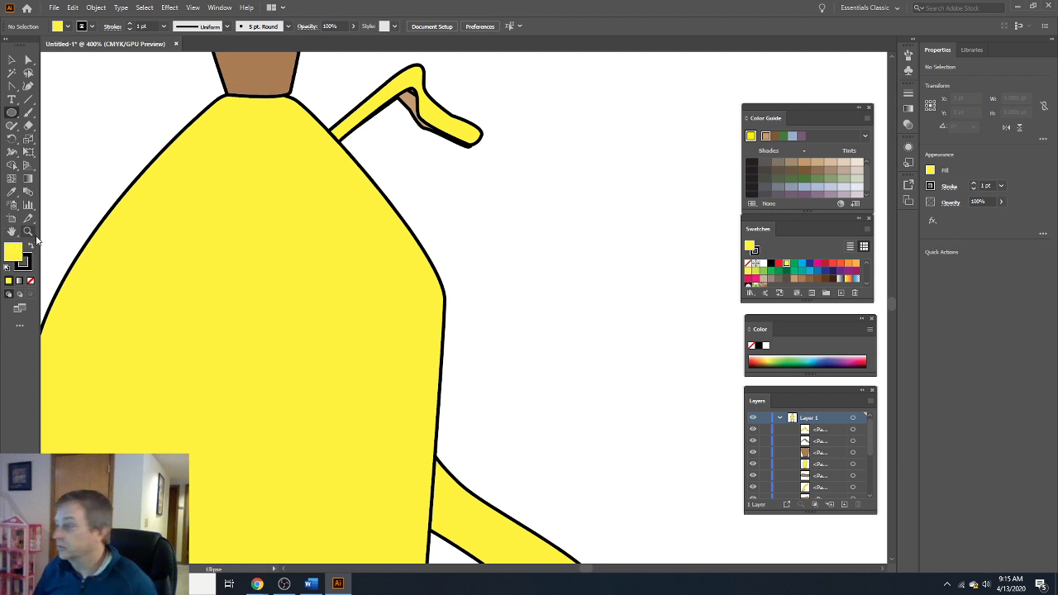
{"action": "left_click", "coordinate": [771, 263]}
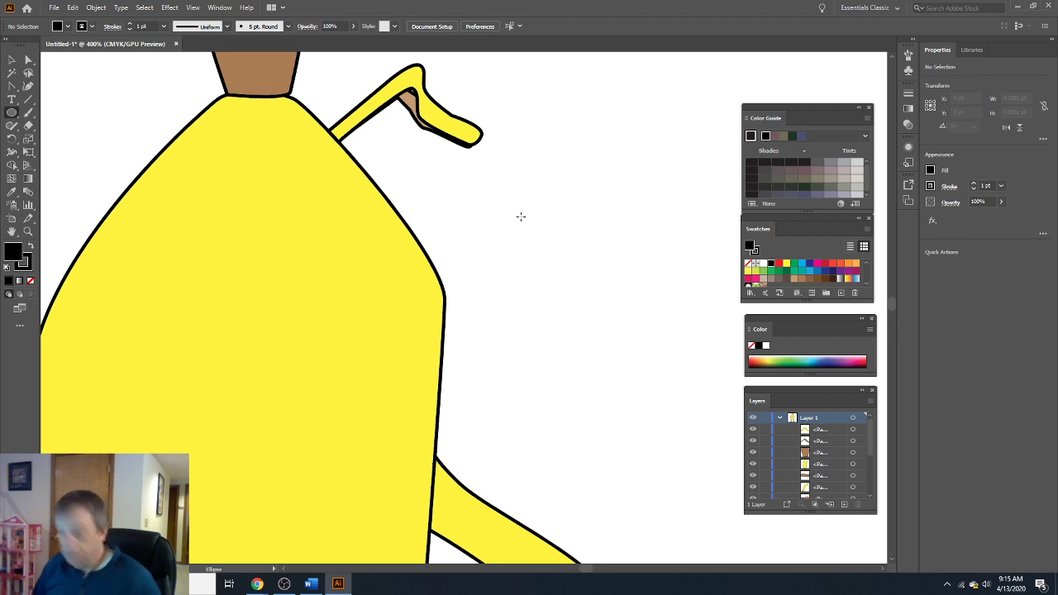
{"action": "left_click_drag", "start_coordinate": [510, 206], "coordinate": [548, 251]}
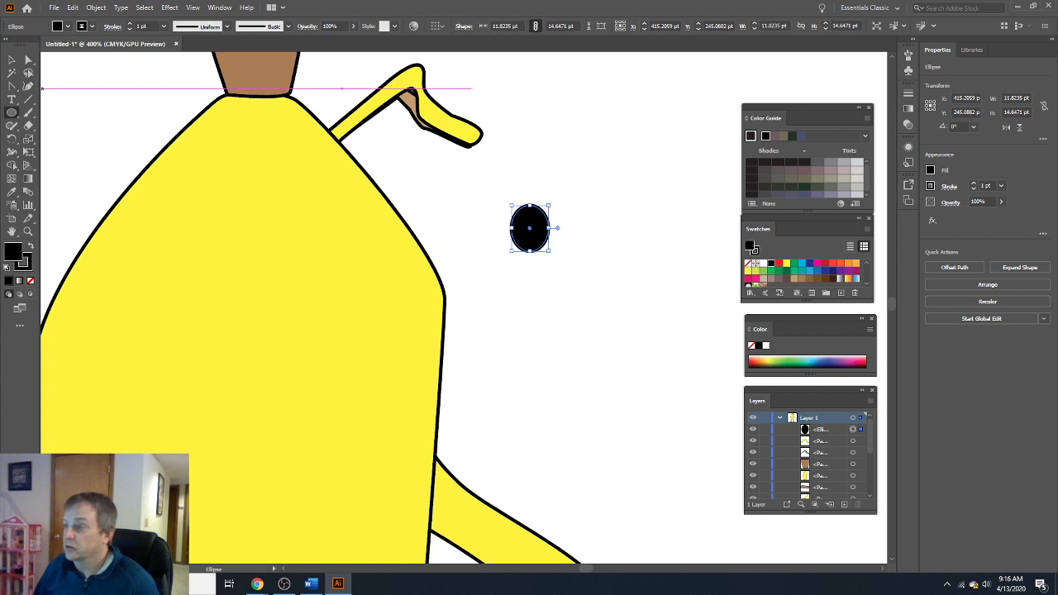
Duplicate the black ellipse and place the pair on the head as eyes, tilting the right one about 6° clockwise.
{"action": "key", "text": "v"}
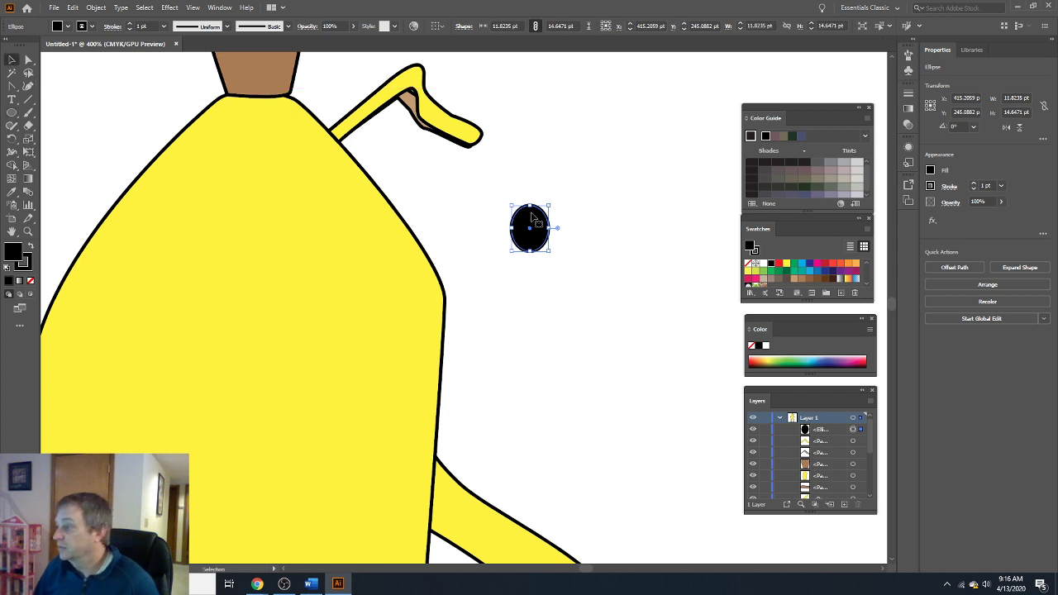
{"action": "left_click", "coordinate": [610, 229]}
{"action": "key", "text": "ctrl+v"}
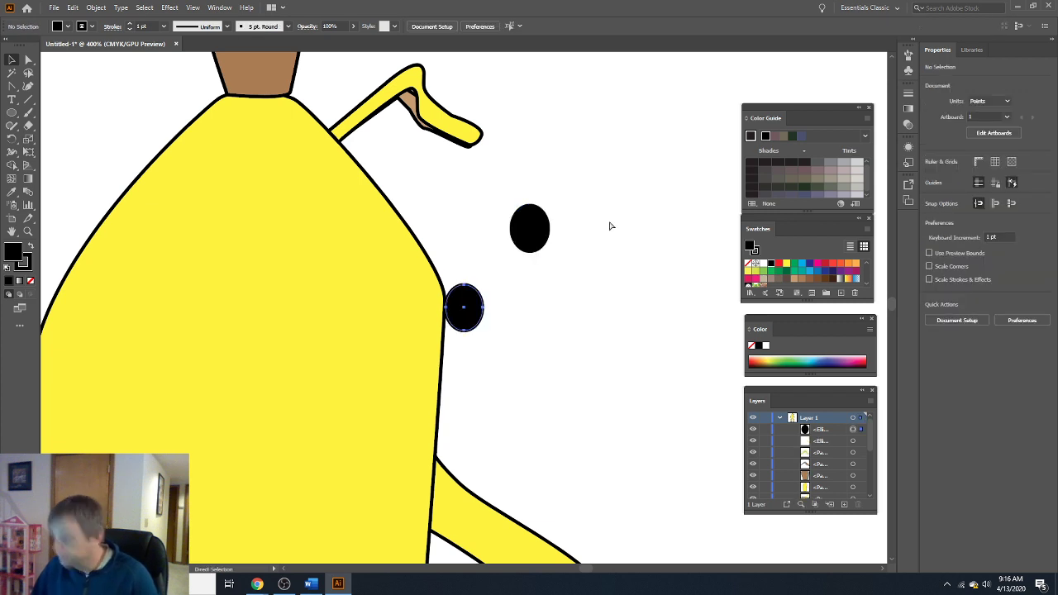
{"action": "left_click_drag", "start_coordinate": [533, 231], "coordinate": [154, 292]}
{"action": "left_click", "coordinate": [463, 307]}
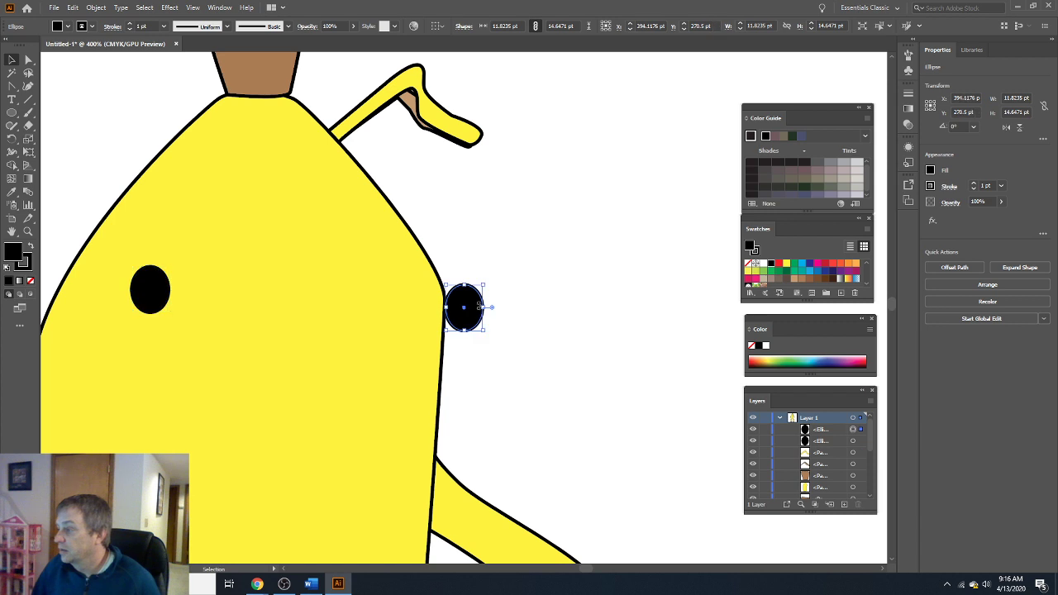
{"action": "left_click_drag", "start_coordinate": [486, 286], "coordinate": [342, 279]}
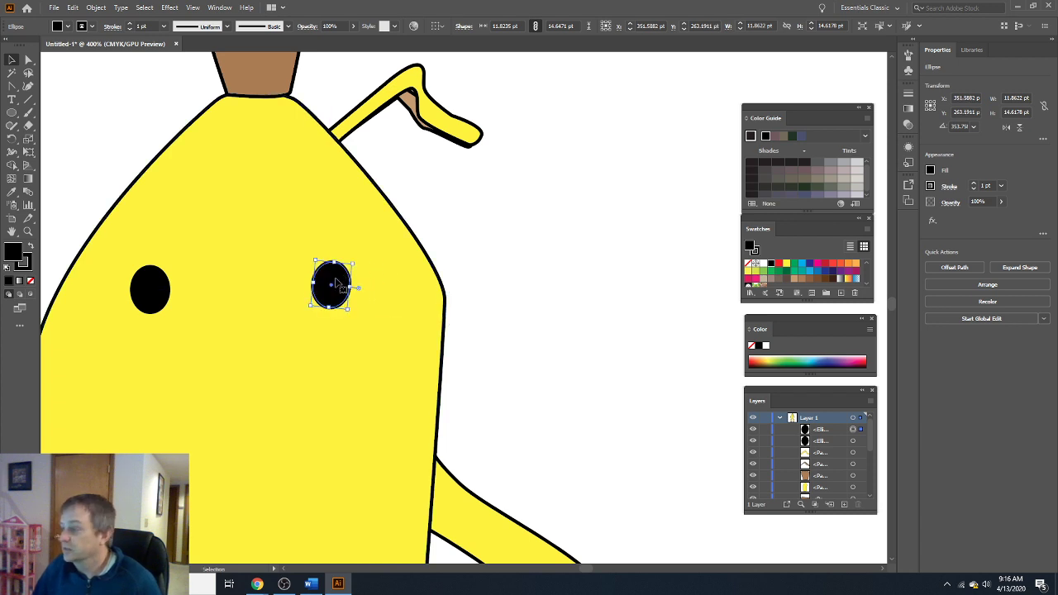
{"action": "left_click", "coordinate": [134, 103]}
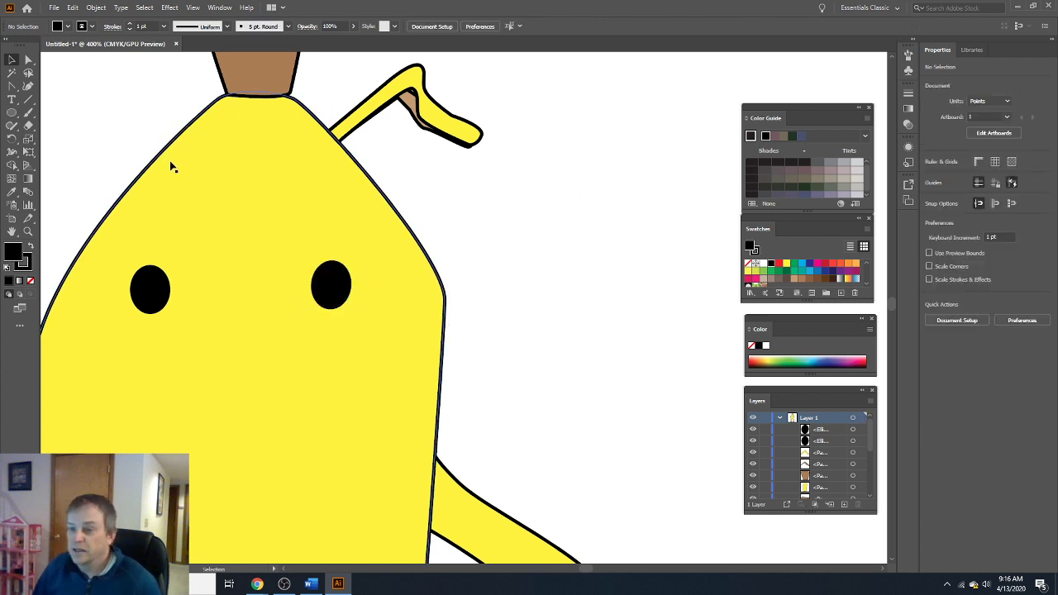
Draw a small white-filled ellipse with a black outline beside the head and resize it to about 5 by 5.6 pt.
{"action": "left_click", "coordinate": [12, 114]}
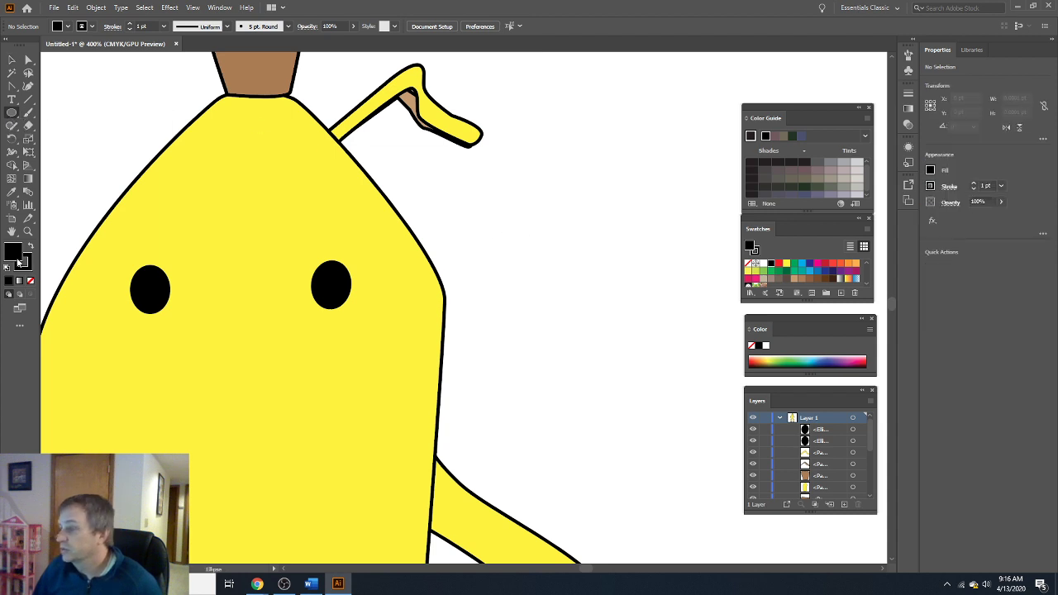
{"action": "left_click", "coordinate": [765, 265]}
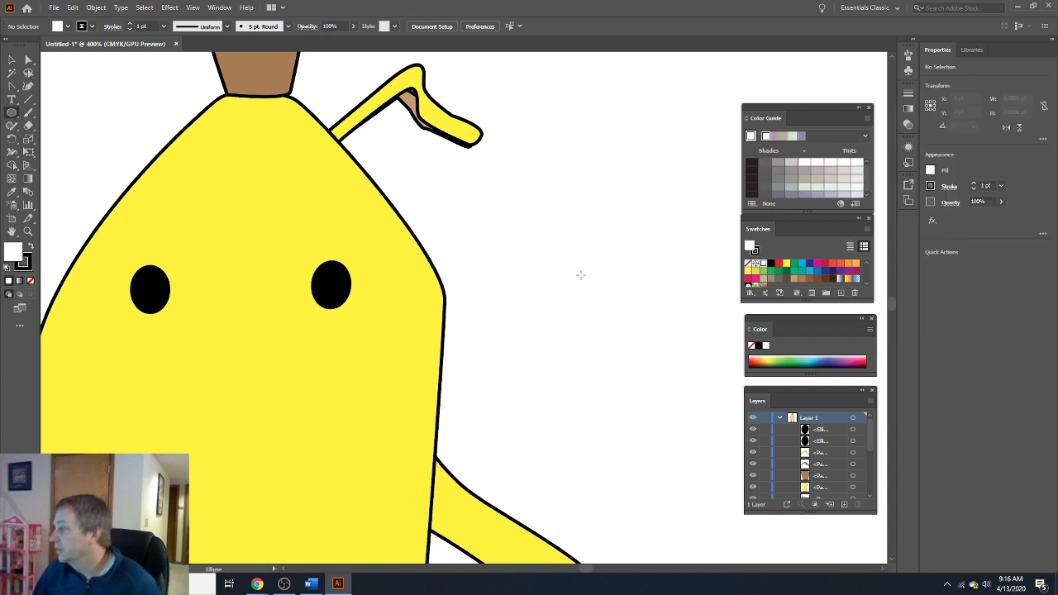
{"action": "left_click_drag", "start_coordinate": [523, 237], "coordinate": [544, 260]}
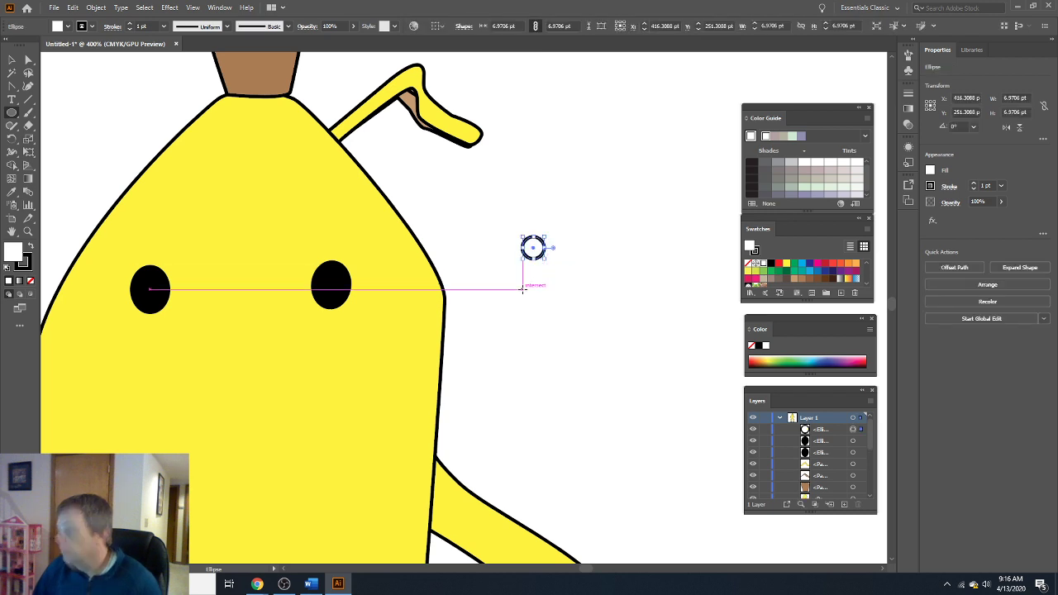
{"action": "scroll", "coordinate": [512, 283], "scroll_direction": "up", "scroll_amount": 3}
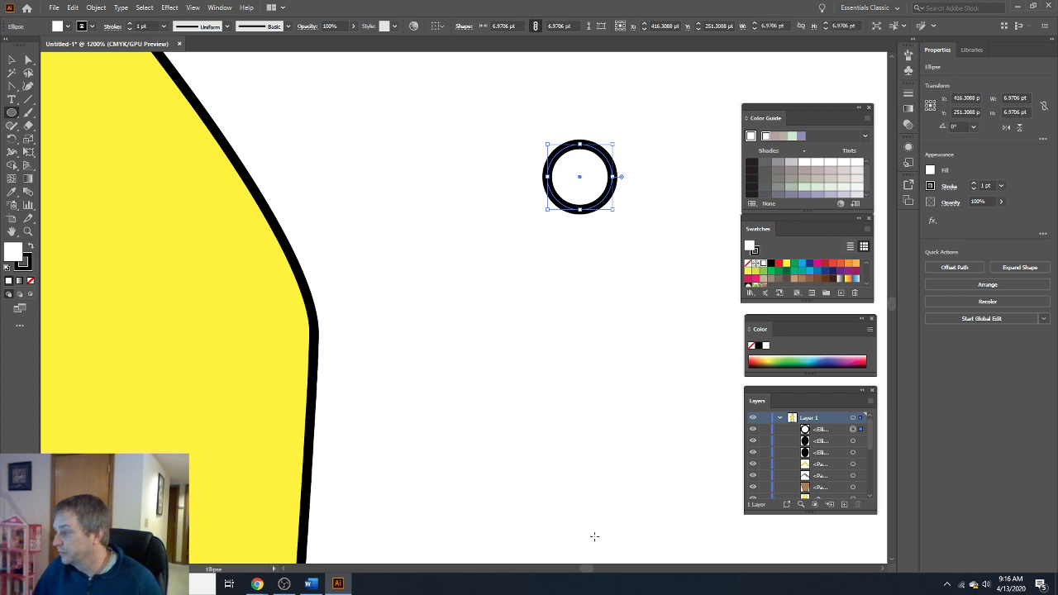
{"action": "mouse_move", "coordinate": [585, 570]}
{"action": "left_mouse_down"}
{"action": "mouse_move", "coordinate": [568, 572]}
{"action": "mouse_move", "coordinate": [585, 577]}
{"action": "left_mouse_up"}
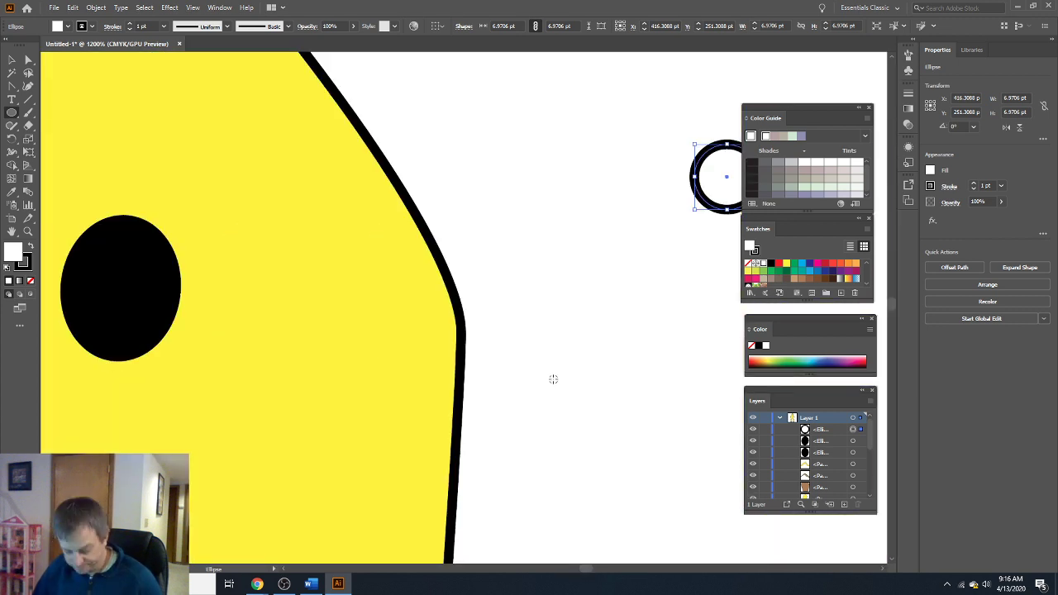
{"action": "scroll", "coordinate": [553, 379], "scroll_direction": "down", "scroll_amount": 1}
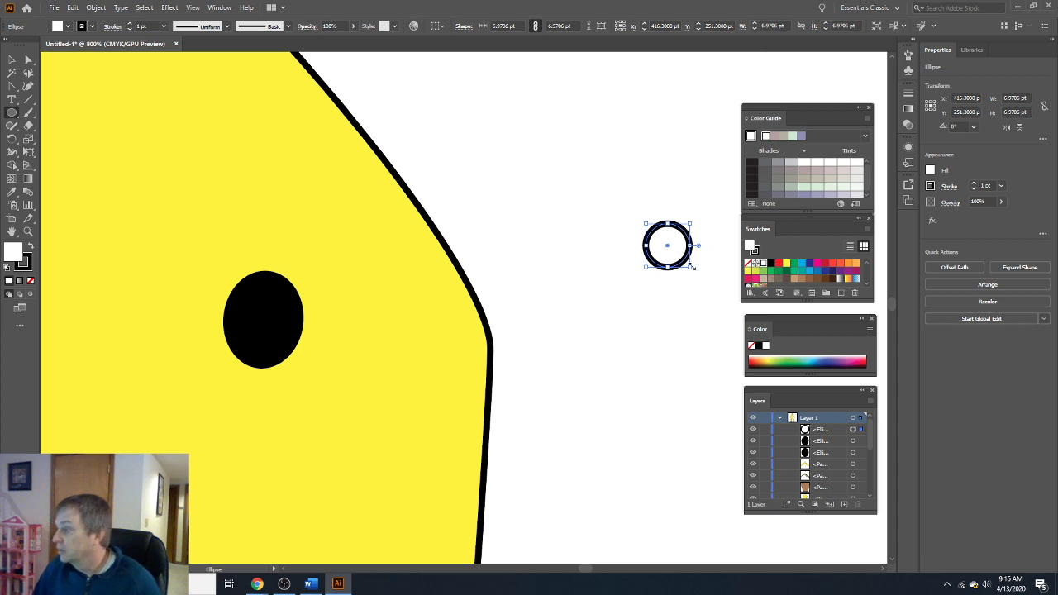
{"action": "left_click_drag", "start_coordinate": [645, 224], "coordinate": [679, 260]}
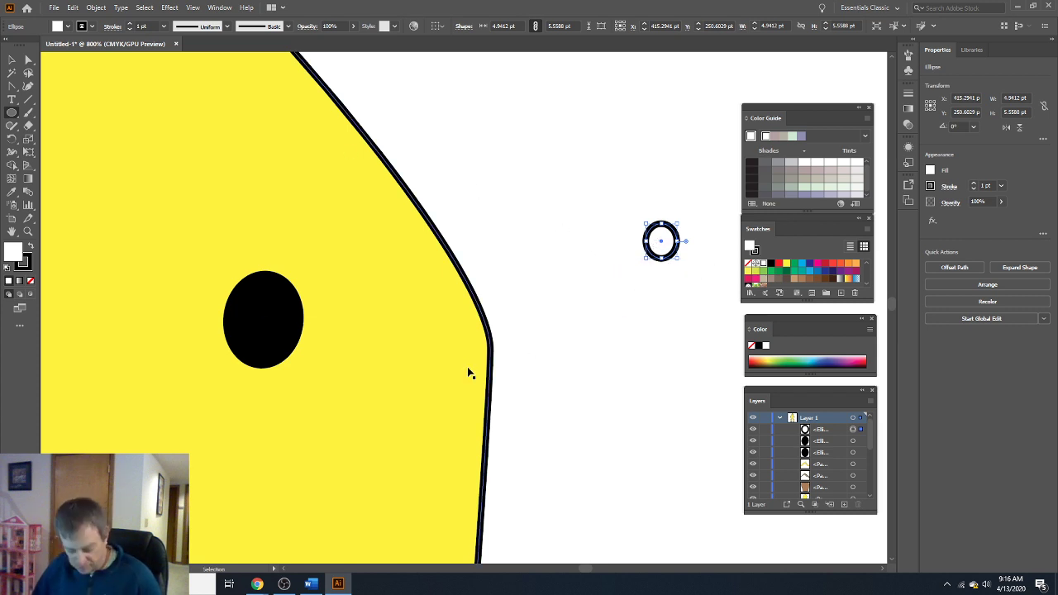
Duplicate the small white ellipse and place one as a highlight in the upper part of each black eye.
{"action": "key", "text": "ctrl+v"}
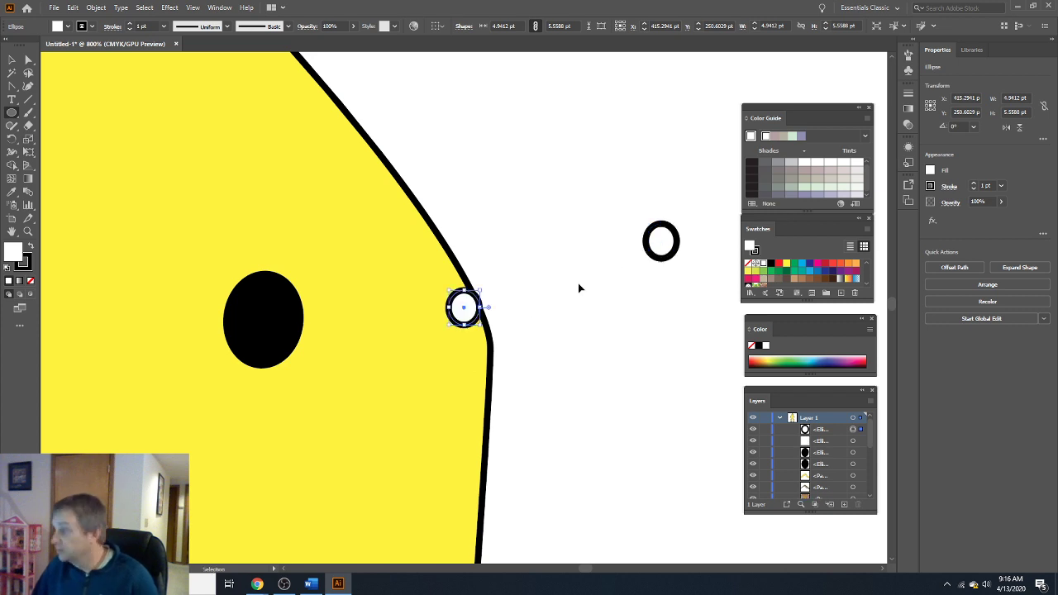
{"action": "left_click", "coordinate": [10, 60]}
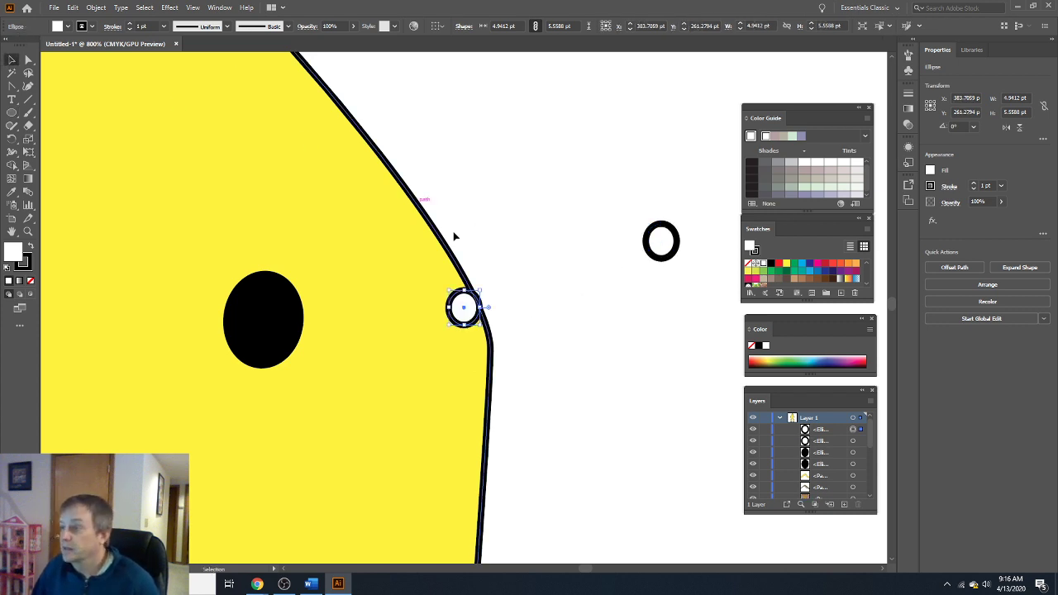
{"action": "left_click_drag", "start_coordinate": [468, 308], "coordinate": [254, 304]}
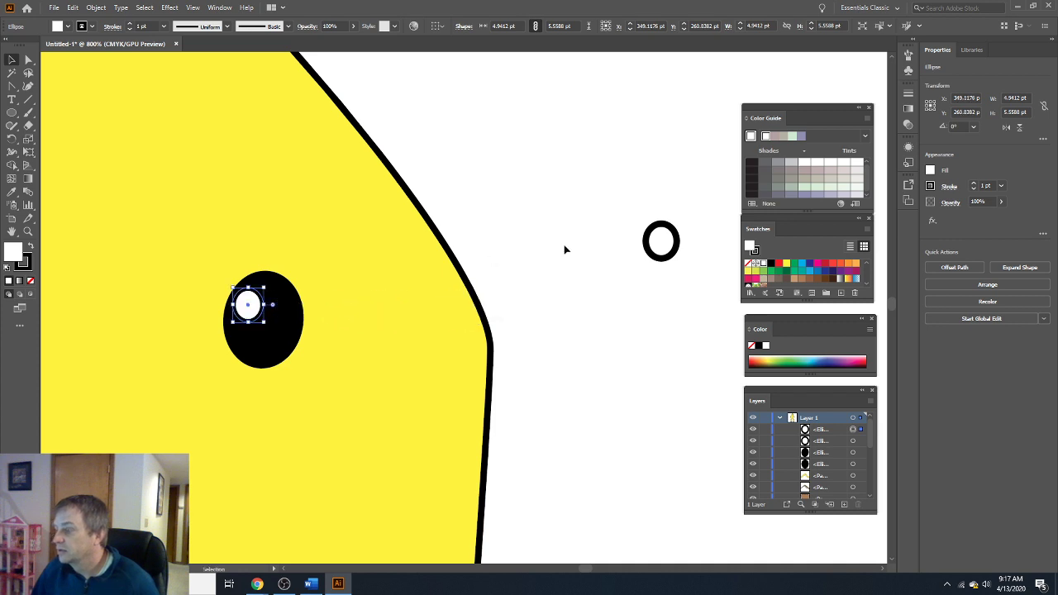
{"action": "left_click", "coordinate": [565, 248]}
{"action": "scroll", "coordinate": [302, 248], "scroll_direction": "down", "scroll_amount": 1}
{"action": "scroll", "coordinate": [314, 249], "scroll_direction": "down", "scroll_amount": 1}
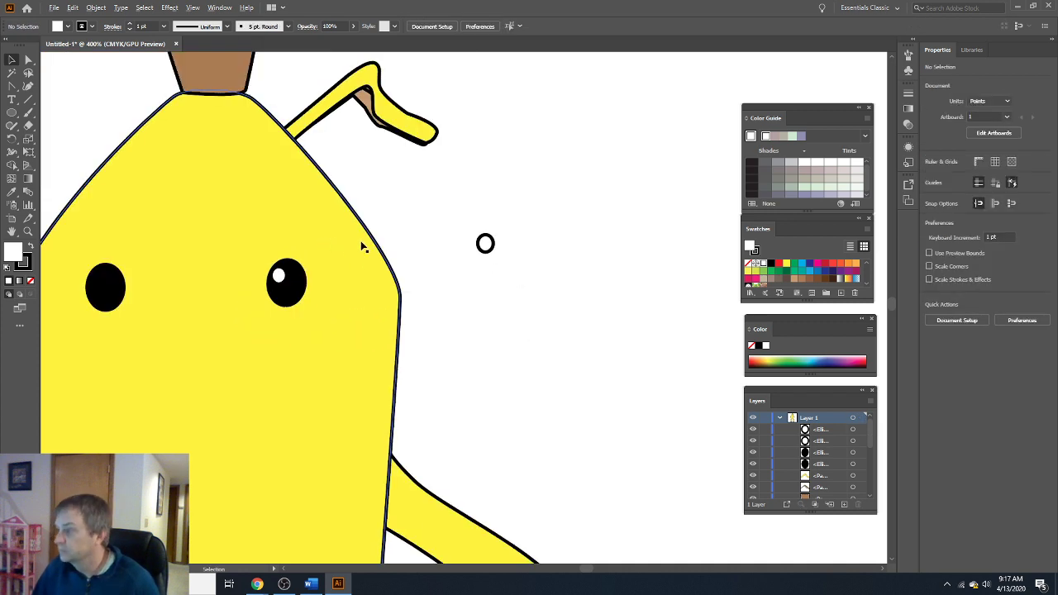
{"action": "left_click_drag", "start_coordinate": [485, 244], "coordinate": [100, 281]}
{"action": "left_click", "coordinate": [585, 273]}
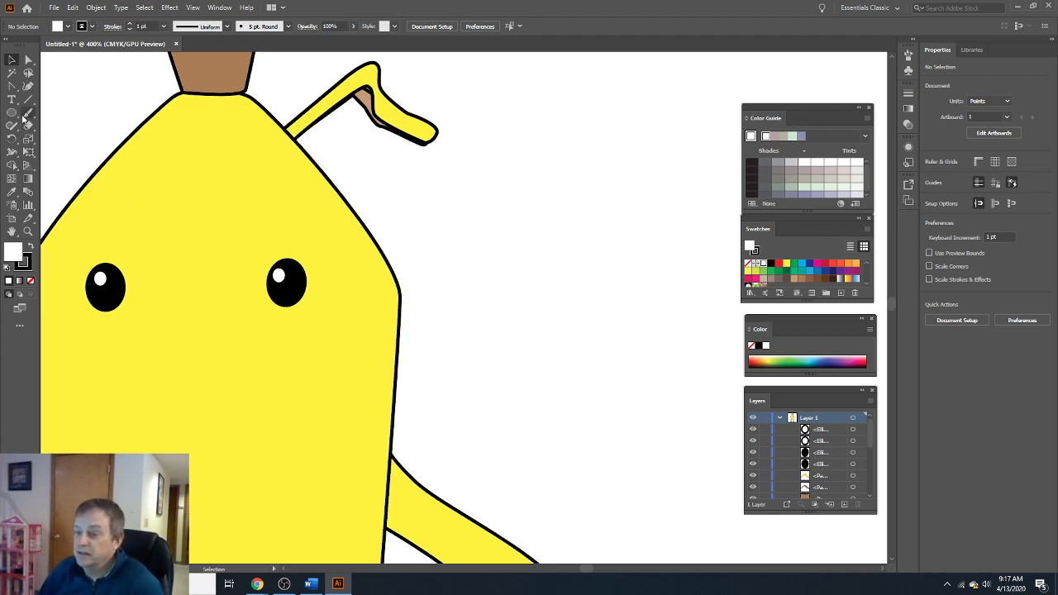
Activate the Pen tool and set the fill colour to black.
{"action": "left_click", "coordinate": [14, 86]}
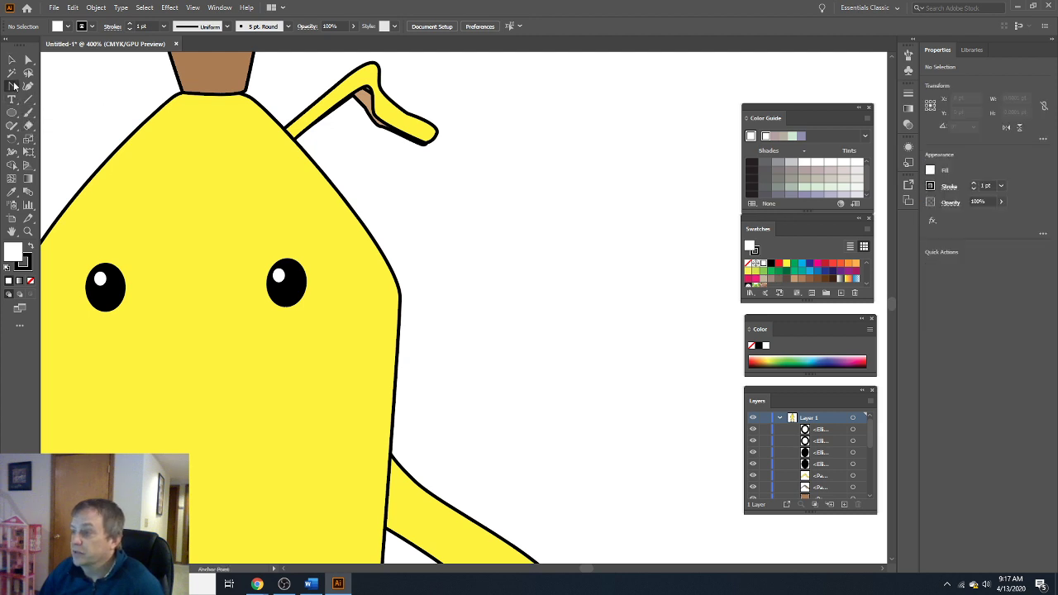
{"action": "left_click_drag", "start_coordinate": [12, 91], "coordinate": [43, 89]}
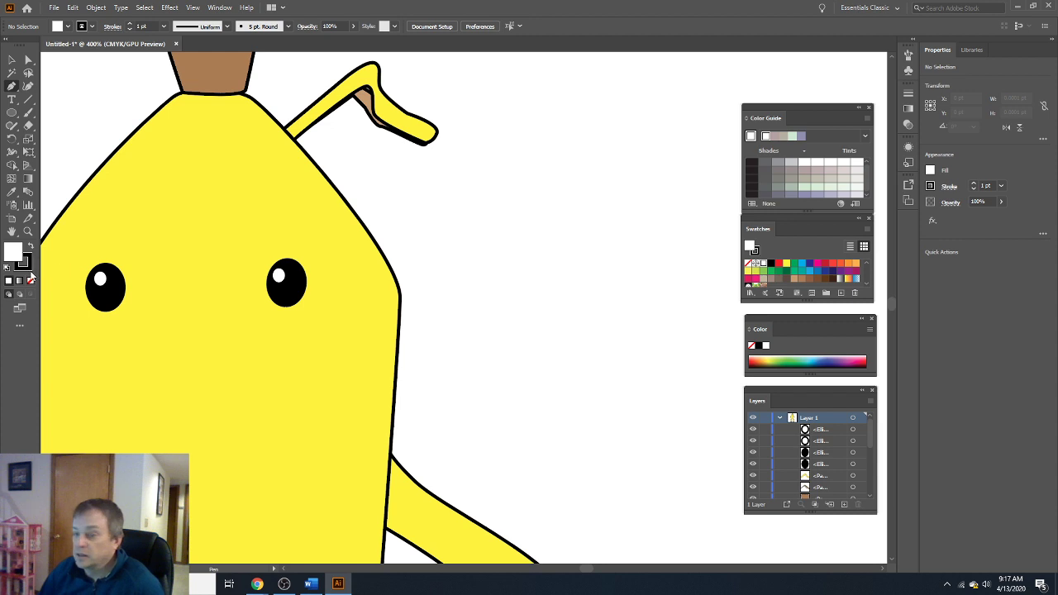
{"action": "left_click", "coordinate": [12, 254]}
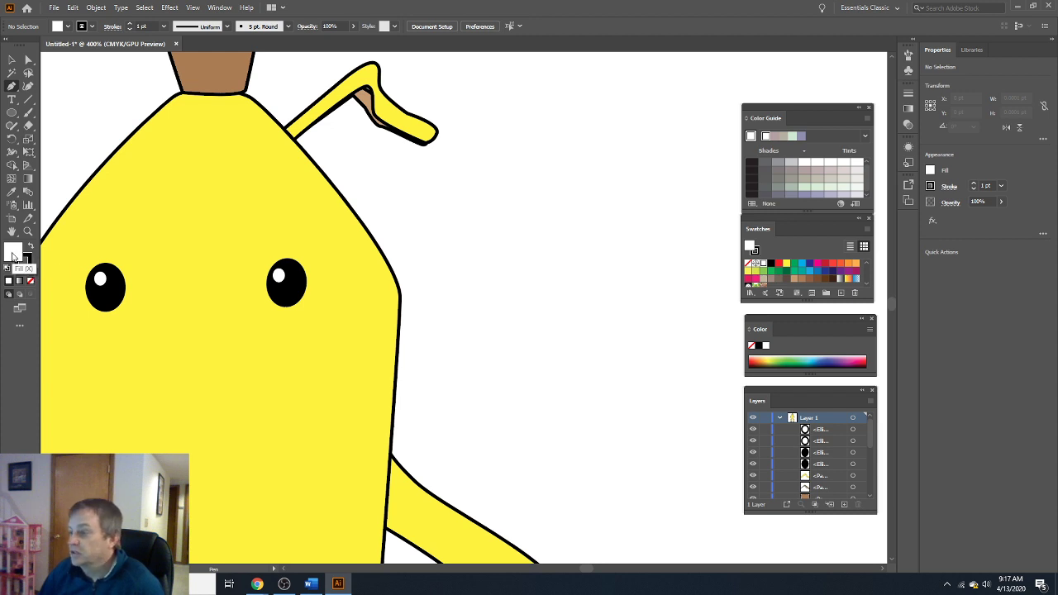
{"action": "left_click", "coordinate": [771, 265]}
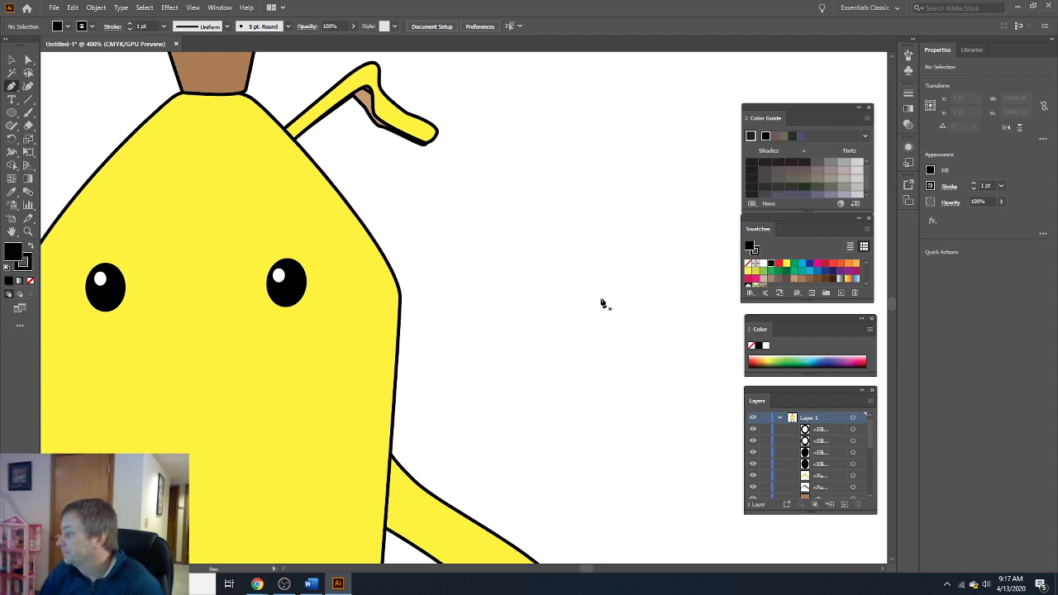
{"action": "left_click", "coordinate": [505, 308]}
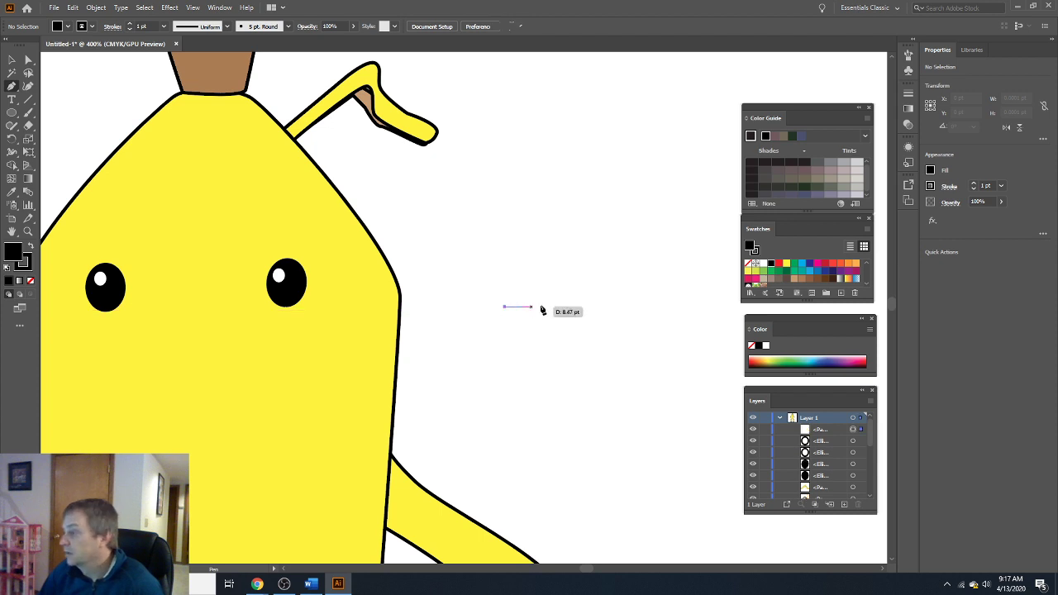
{"action": "left_click", "coordinate": [597, 307]}
{"action": "left_click", "coordinate": [559, 352]}
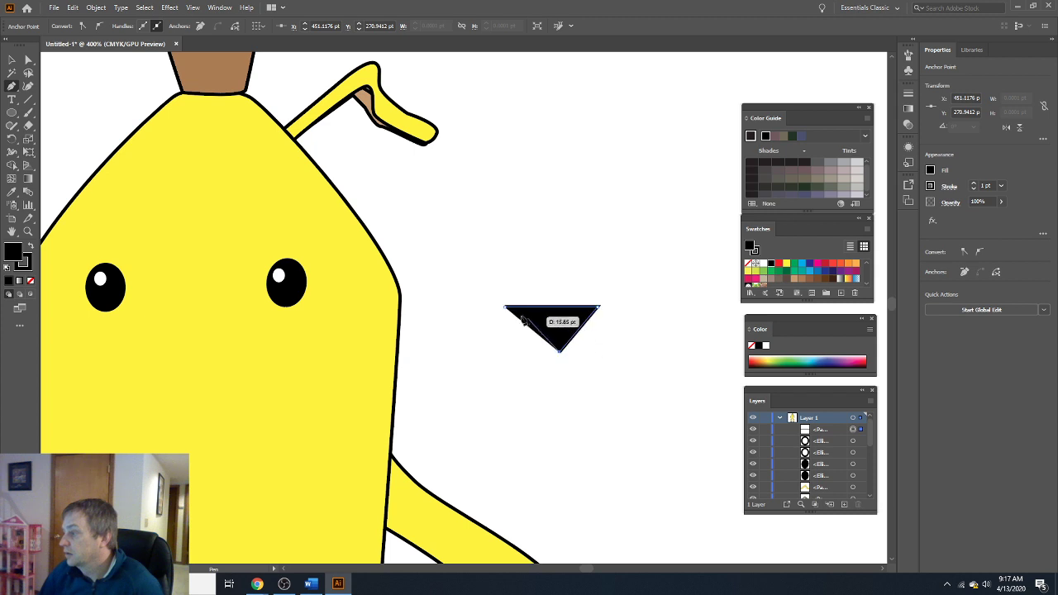
{"action": "left_click", "coordinate": [506, 310]}
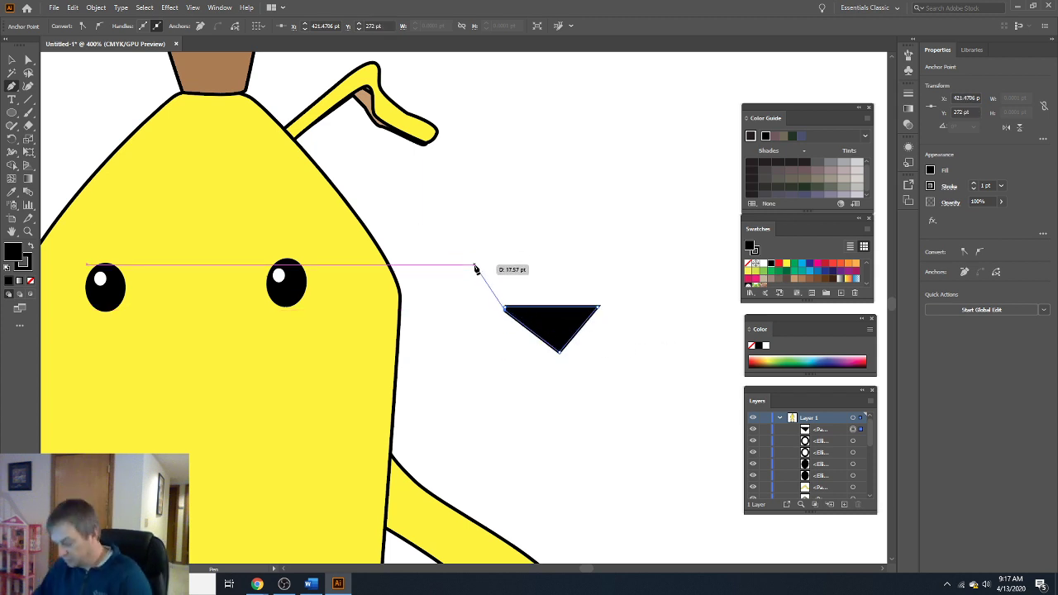
{"action": "key", "text": "Escape"}
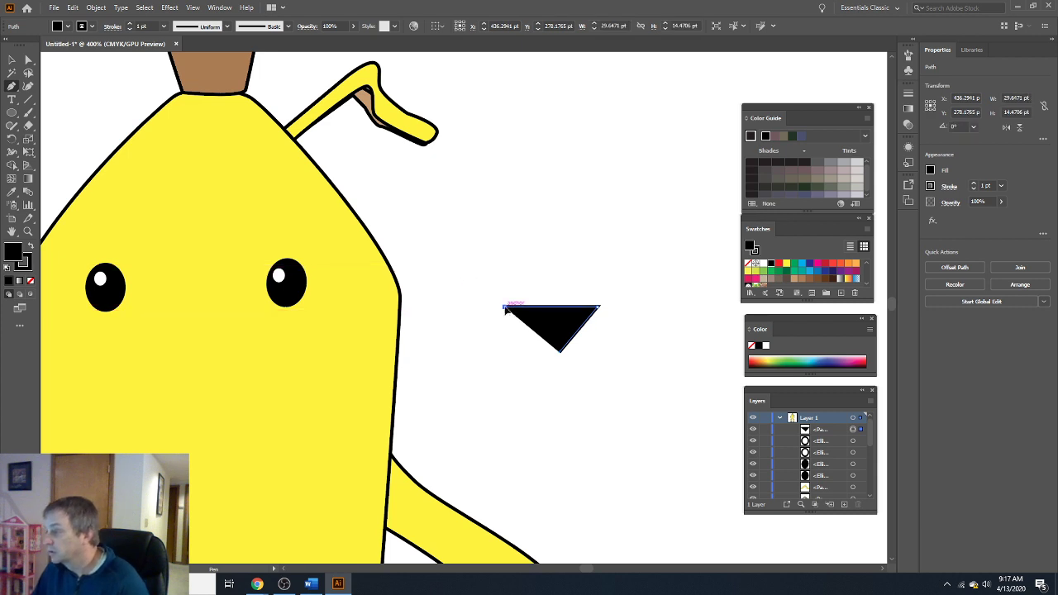
{"action": "left_click", "coordinate": [506, 309]}
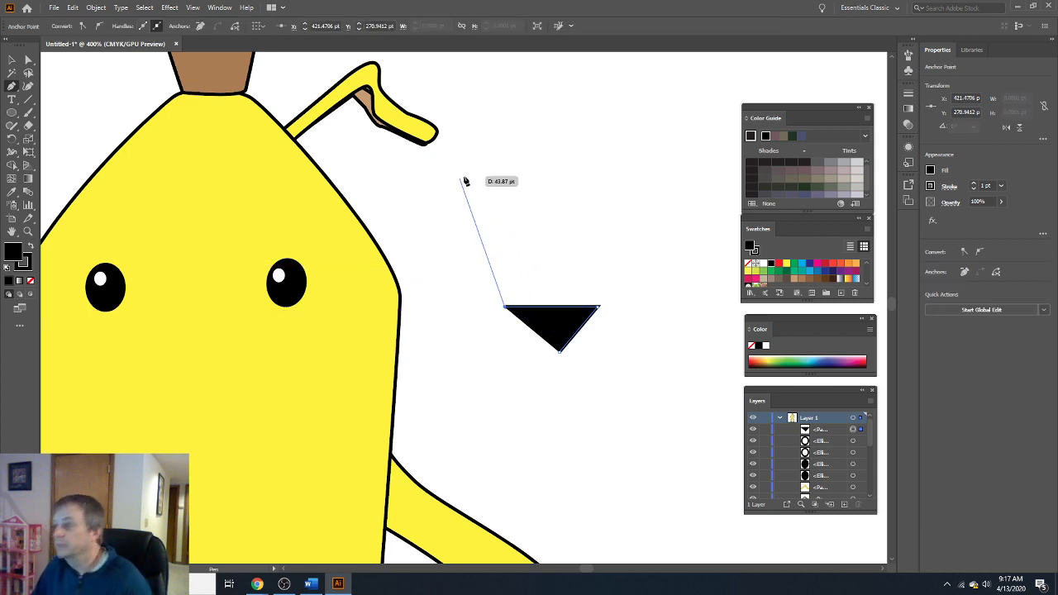
{"action": "left_click", "coordinate": [80, 18]}
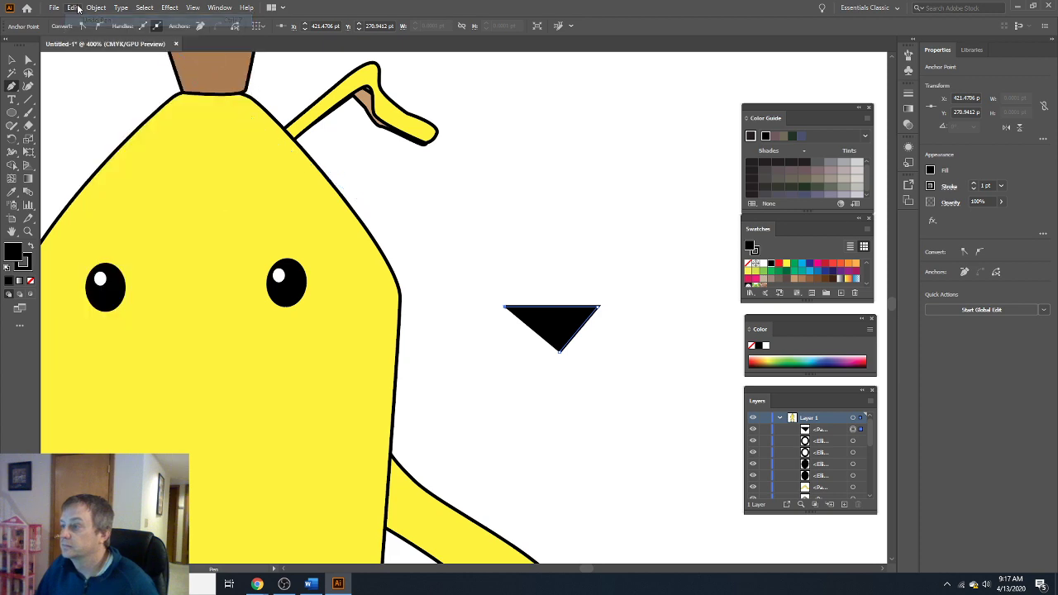
{"action": "left_click", "coordinate": [73, 7]}
{"action": "left_click", "coordinate": [75, 19]}
{"action": "left_click", "coordinate": [74, 8]}
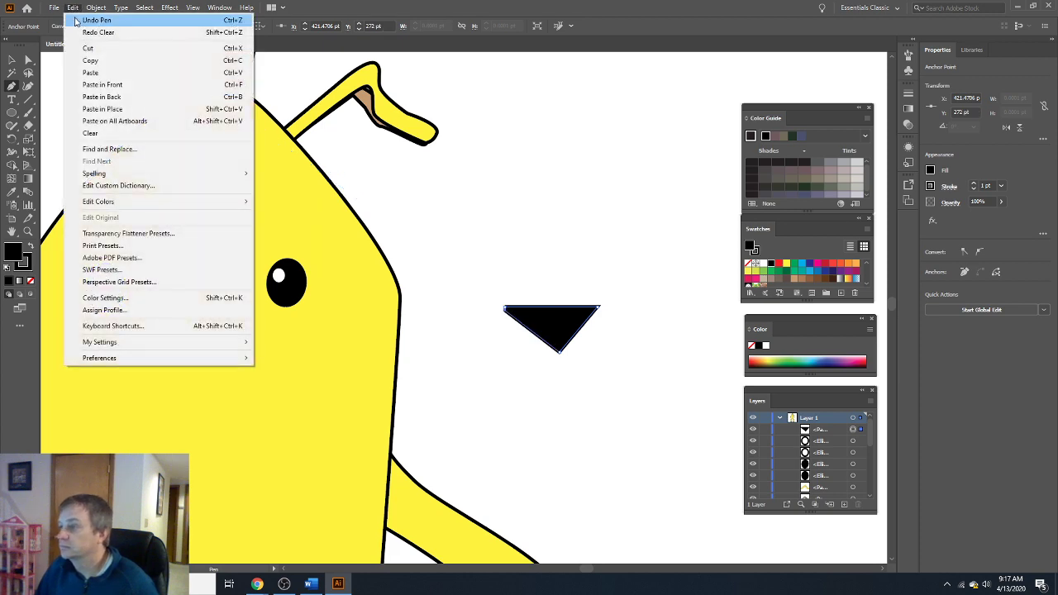
{"action": "left_click", "coordinate": [75, 19]}
{"action": "left_click", "coordinate": [72, 8]}
{"action": "left_click", "coordinate": [75, 19]}
{"action": "left_click", "coordinate": [73, 7]}
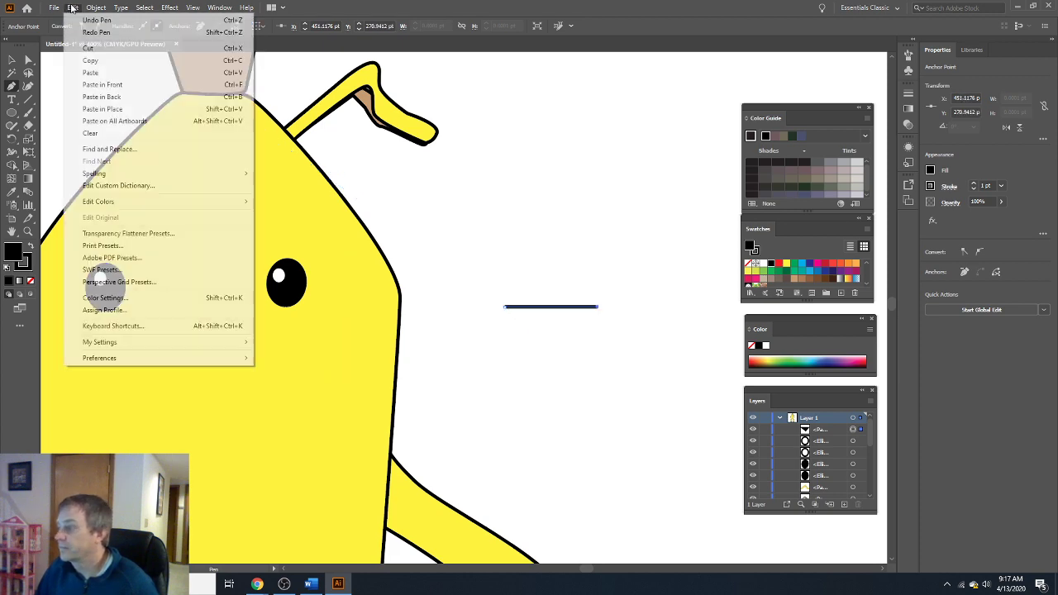
{"action": "left_click", "coordinate": [75, 19]}
{"action": "left_click", "coordinate": [73, 8]}
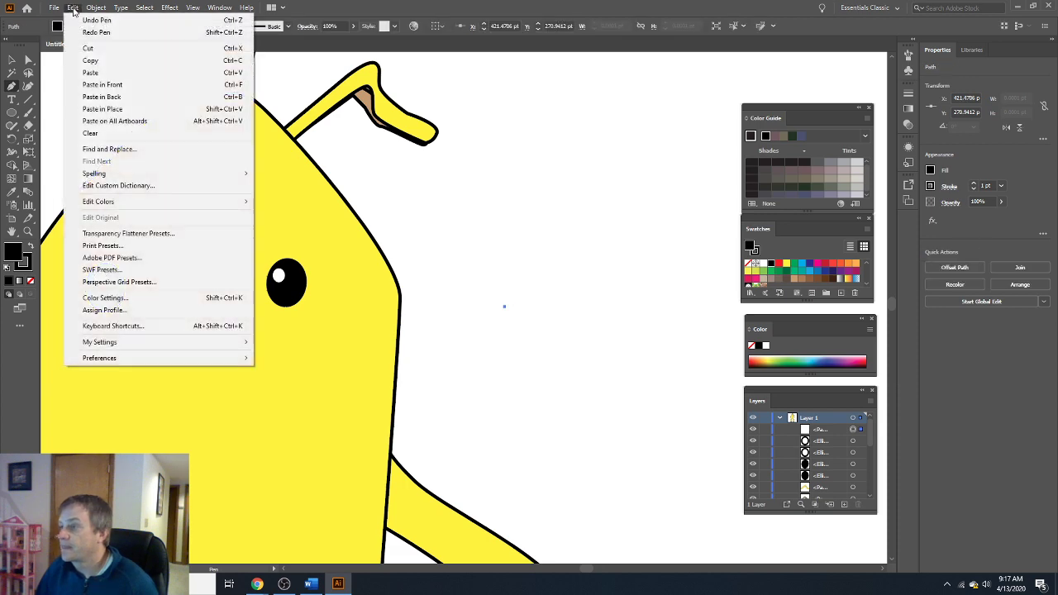
{"action": "left_click", "coordinate": [74, 19]}
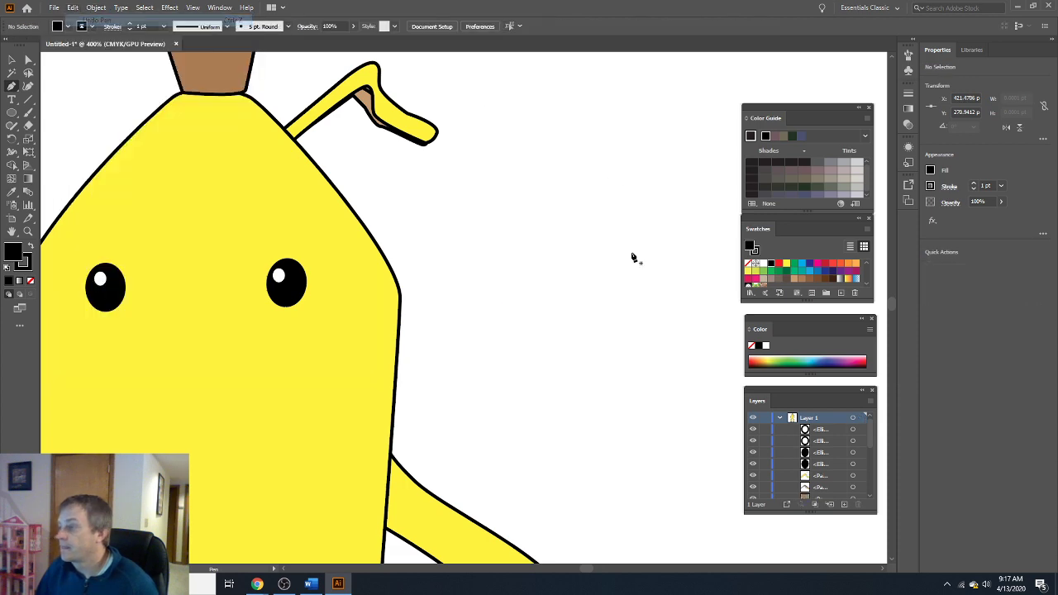
Draw a closed black triangle beside the head with the Pen tool and curve its lower point into a half-round mouth about 22.5 by 11.6 pt.
{"action": "left_click", "coordinate": [514, 313]}
{"action": "left_click", "coordinate": [582, 313]}
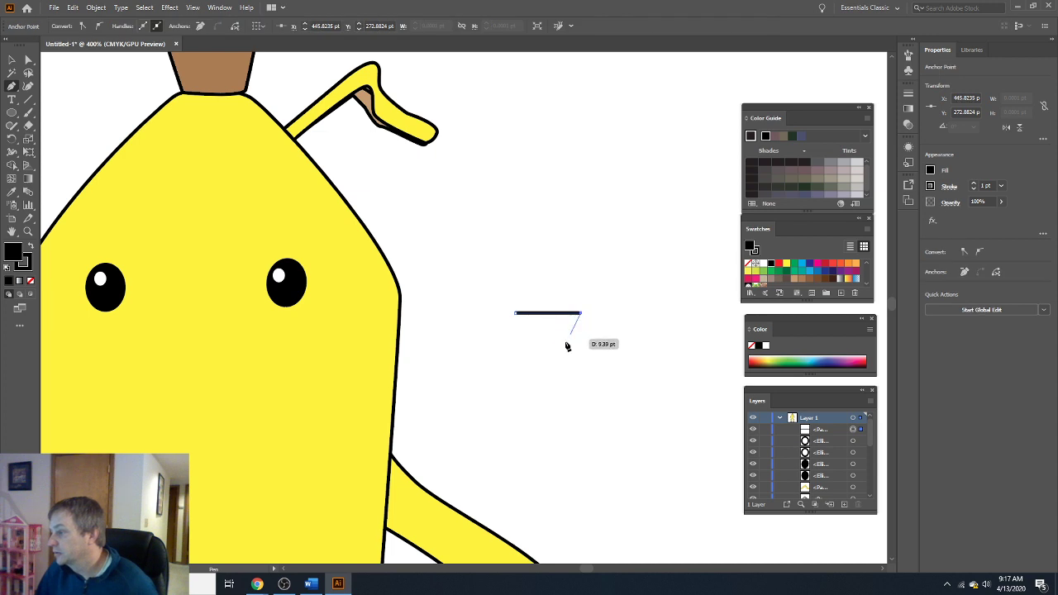
{"action": "left_click", "coordinate": [557, 348]}
{"action": "left_click", "coordinate": [515, 315]}
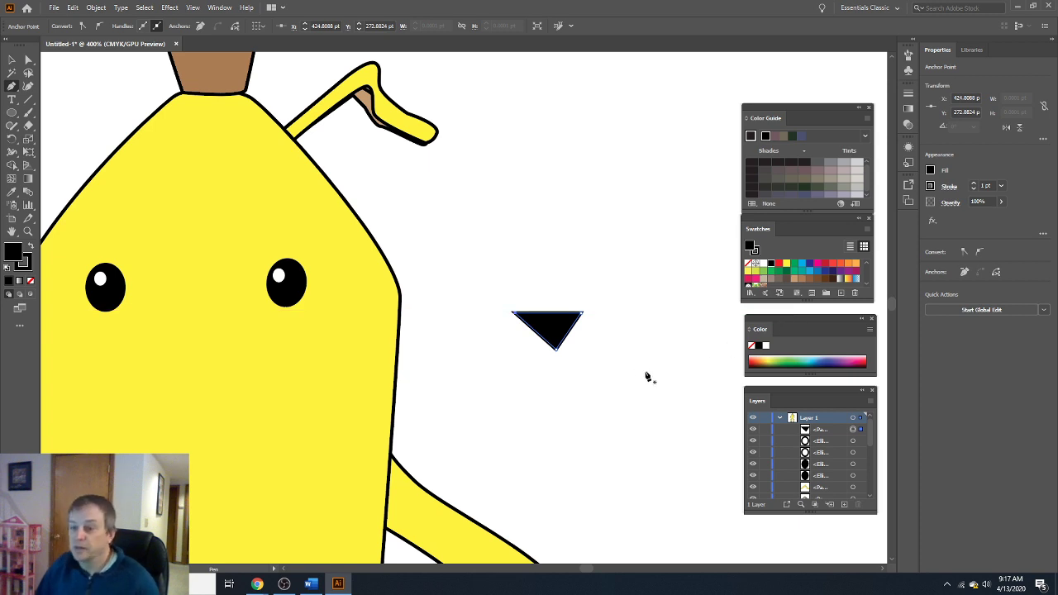
{"action": "left_click_drag", "start_coordinate": [13, 87], "coordinate": [59, 130]}
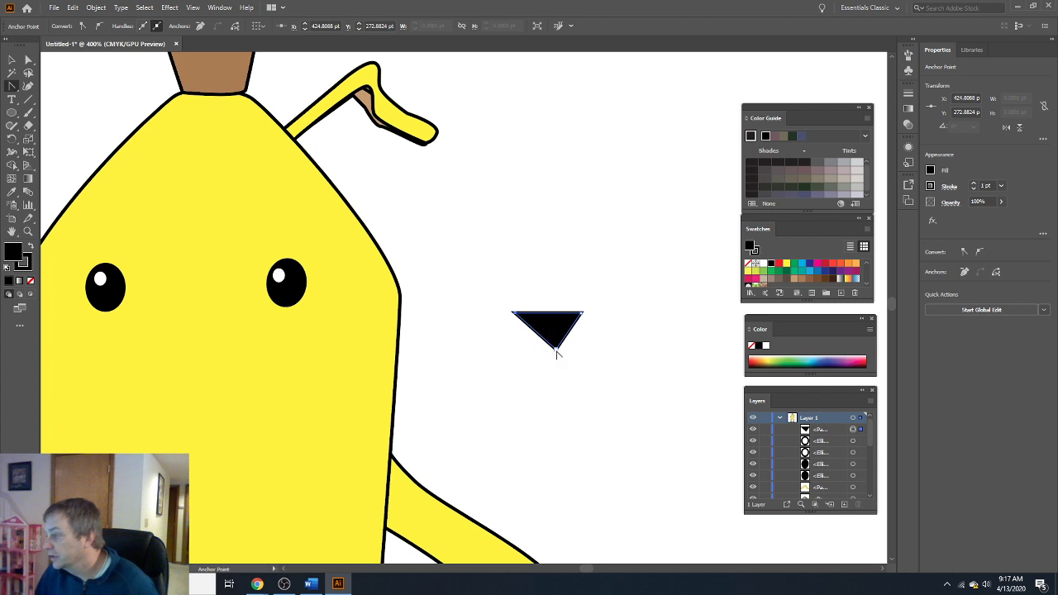
{"action": "left_click_drag", "start_coordinate": [556, 348], "coordinate": [511, 351]}
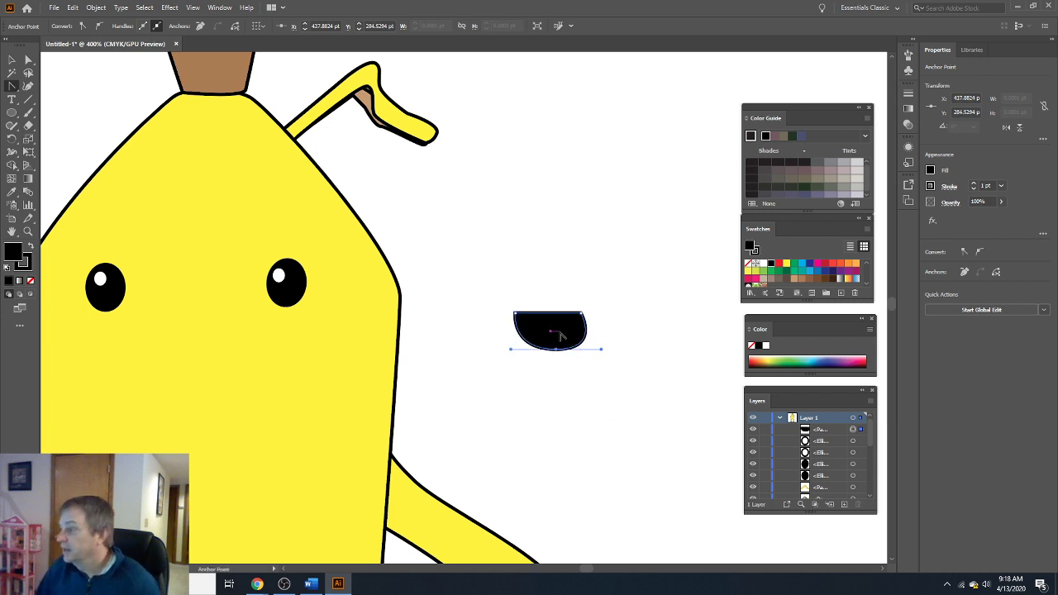
Duplicate the black mouth shape, flip the copy vertically and shrink it to about 9.5 by 5.3 pt for the tongue.
{"action": "left_click", "coordinate": [8, 61]}
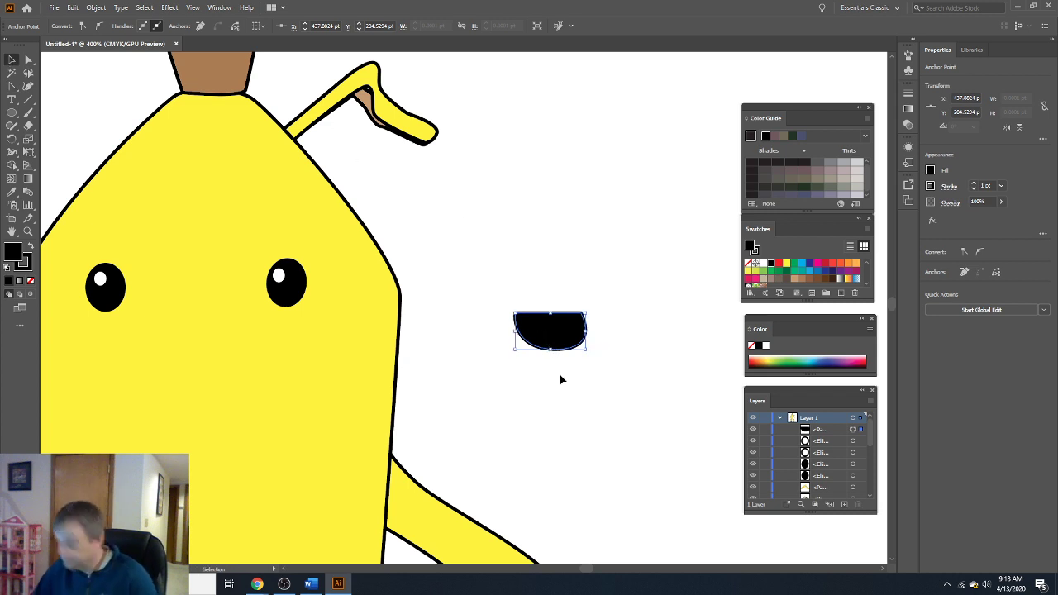
{"action": "key", "text": "ctrl+c"}
{"action": "key", "text": "ctrl+v"}
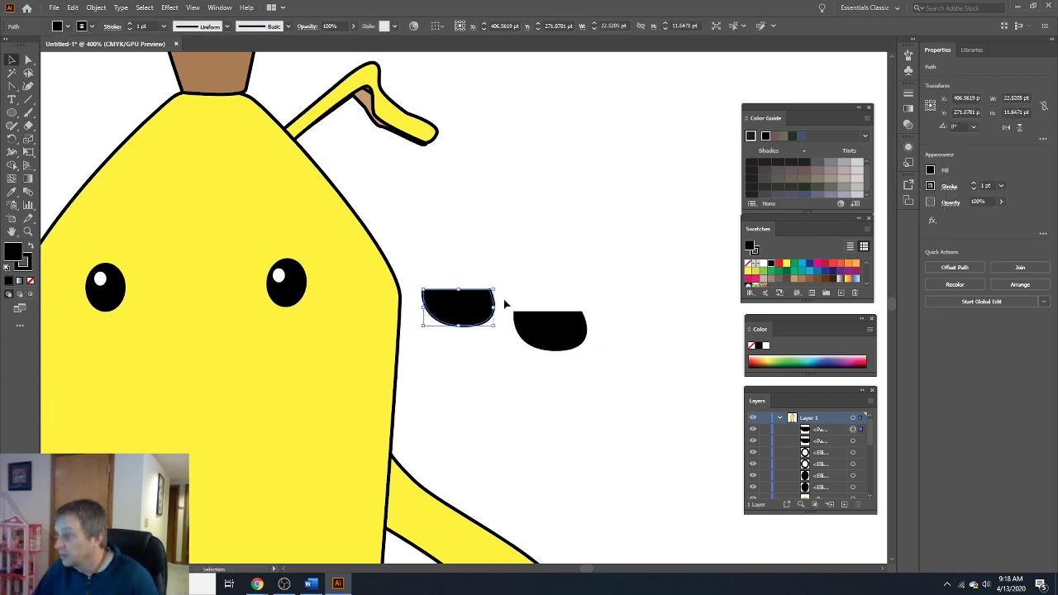
{"action": "left_click_drag", "start_coordinate": [457, 326], "coordinate": [457, 249]}
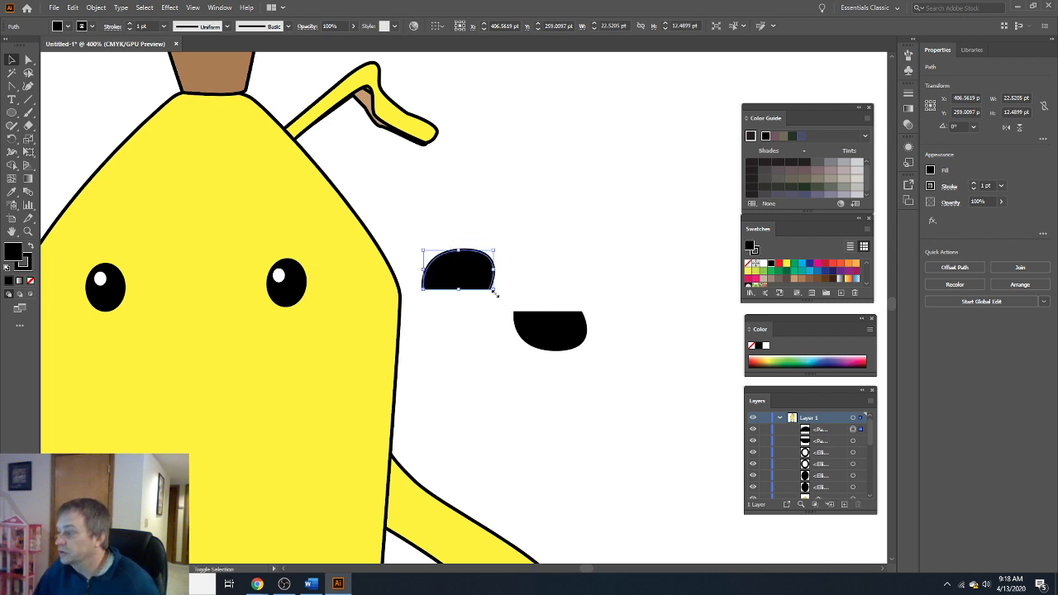
{"action": "left_click_drag", "start_coordinate": [494, 289], "coordinate": [461, 266]}
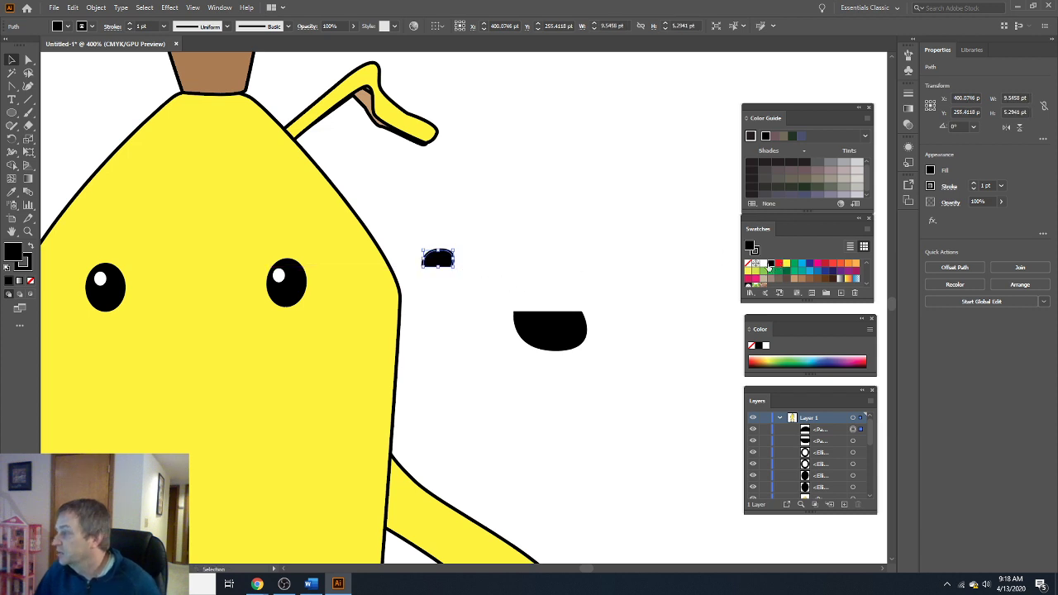
Fill the small flipped shape with red and place it as a tongue at the lower edge of the black mouth.
{"action": "left_click", "coordinate": [777, 265]}
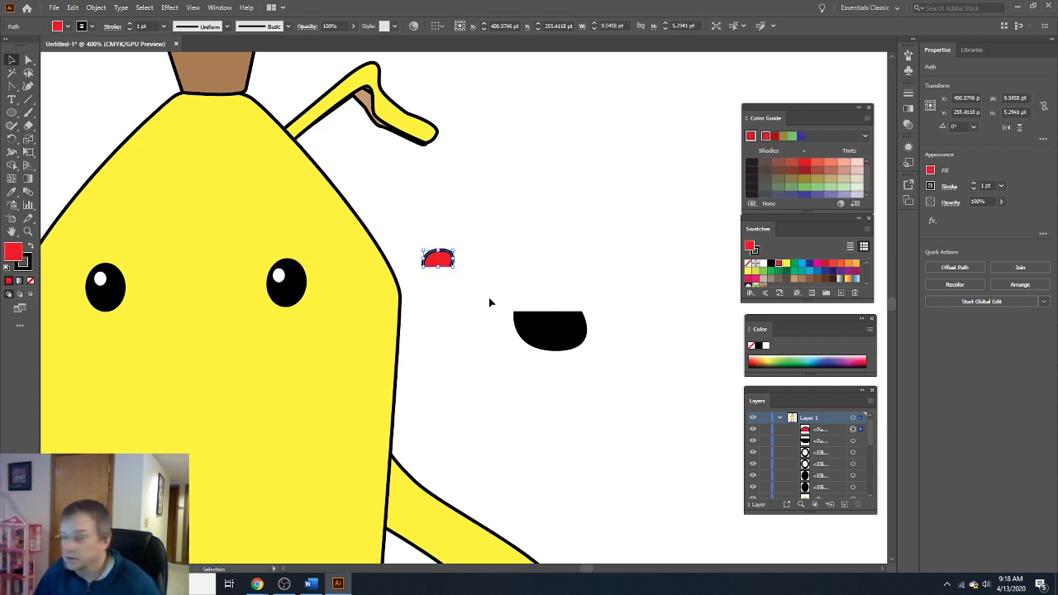
{"action": "left_click_drag", "start_coordinate": [442, 265], "coordinate": [554, 341]}
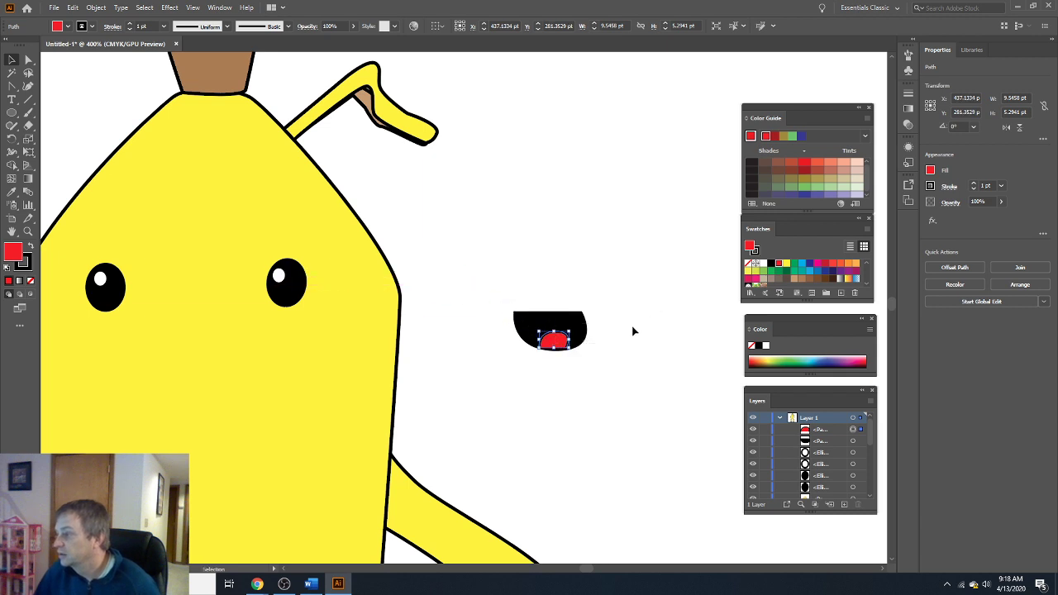
{"action": "left_click", "coordinate": [657, 285]}
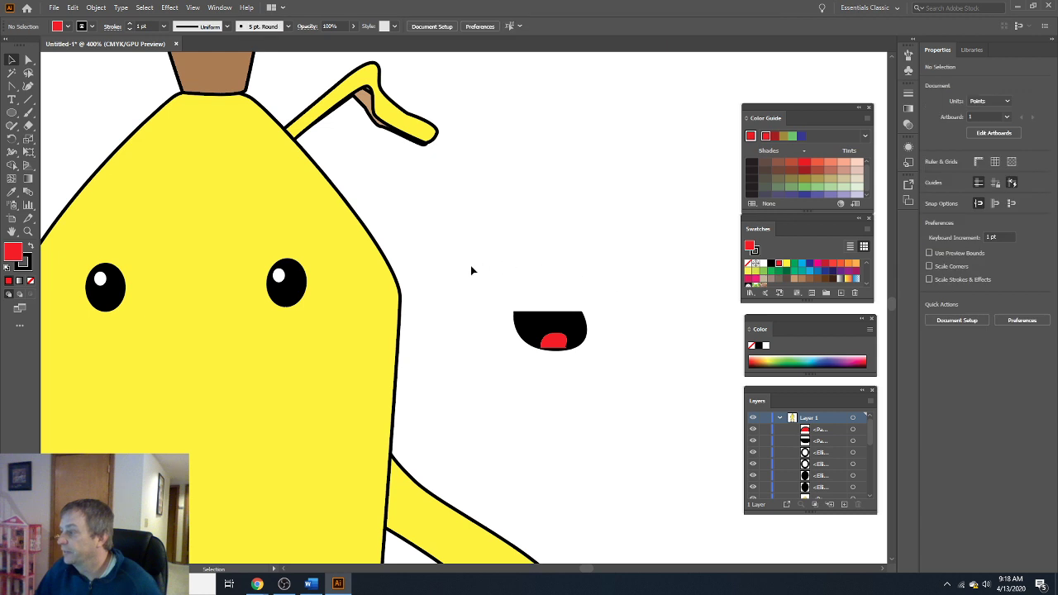
Move the mouth and tongue together onto the yellow face, centred below the two eyes.
{"action": "left_click_drag", "start_coordinate": [471, 266], "coordinate": [607, 365]}
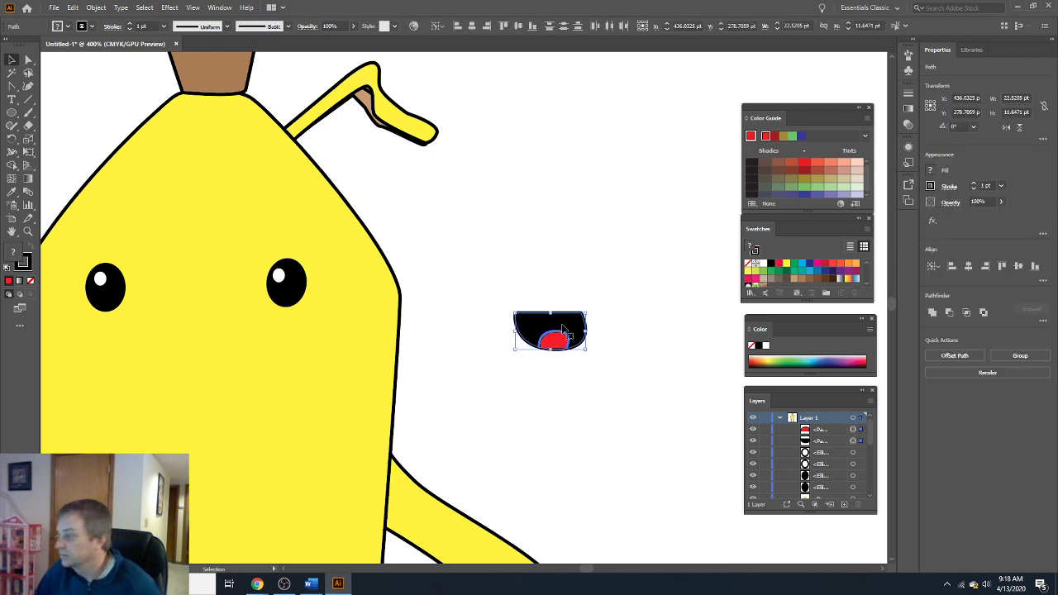
{"action": "left_click_drag", "start_coordinate": [558, 343], "coordinate": [206, 404]}
{"action": "left_click", "coordinate": [583, 401]}
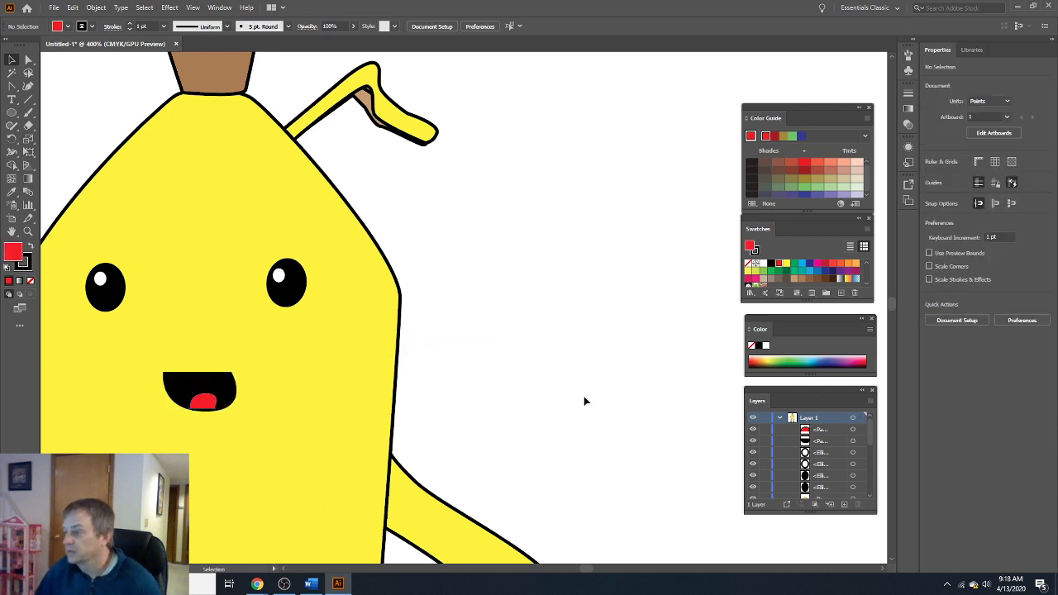
Set the stroke weight of the character's left-hand yellow leg to 3 pt.
{"action": "scroll", "coordinate": [585, 347], "scroll_direction": "down", "scroll_amount": 3}
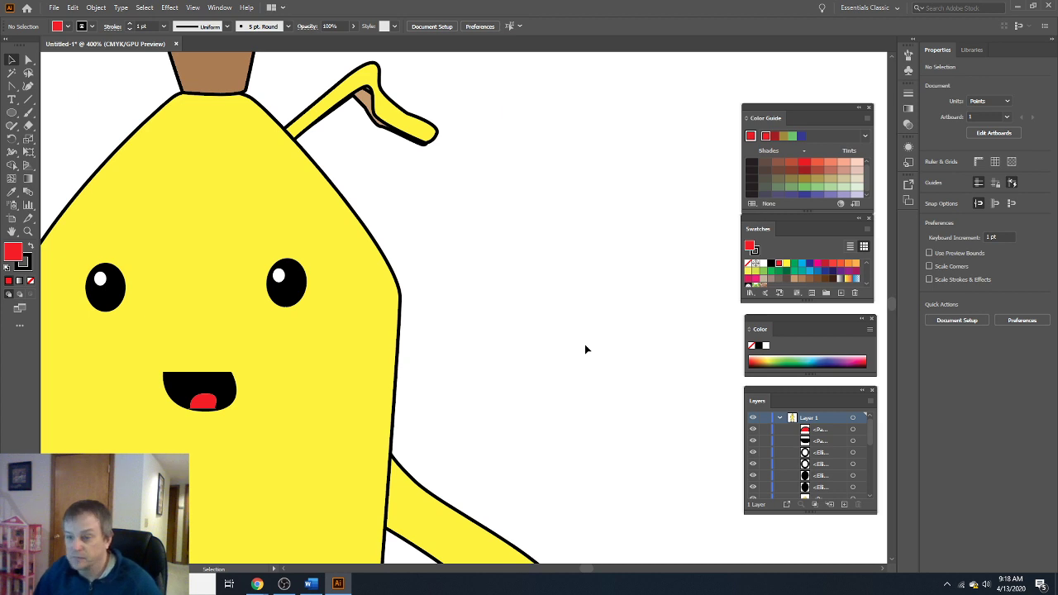
{"action": "scroll", "coordinate": [585, 349], "scroll_direction": "down", "scroll_amount": 1}
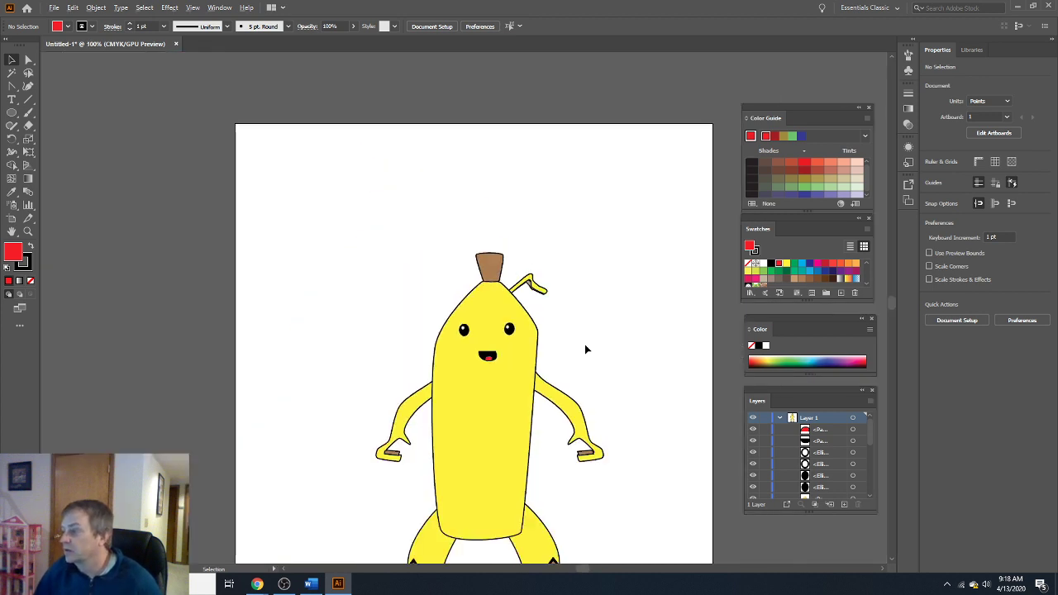
{"action": "scroll", "coordinate": [591, 356], "scroll_direction": "down", "scroll_amount": 4}
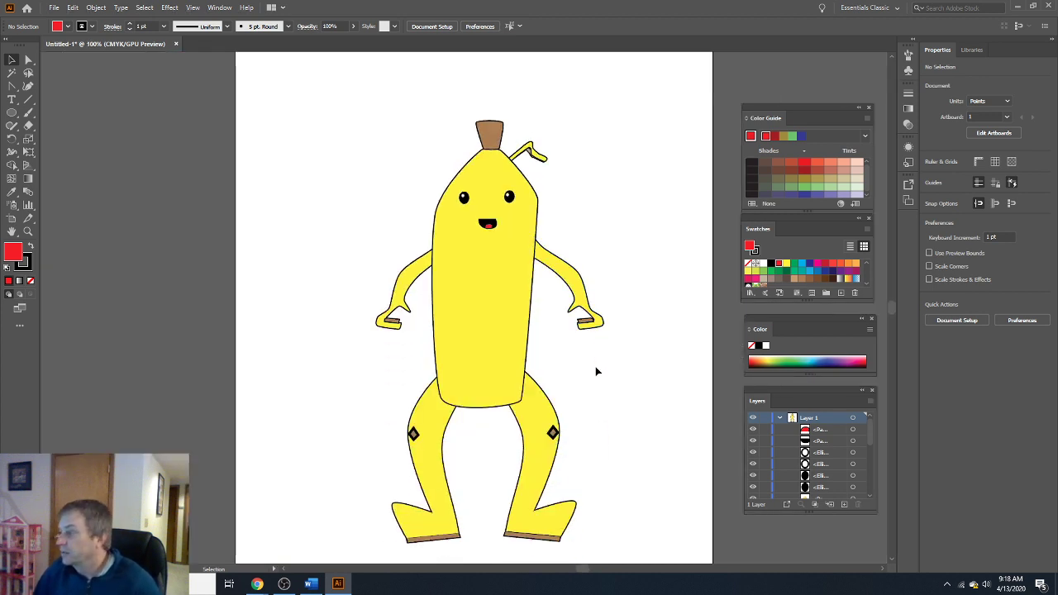
{"action": "scroll", "coordinate": [595, 366], "scroll_direction": "down", "scroll_amount": 1}
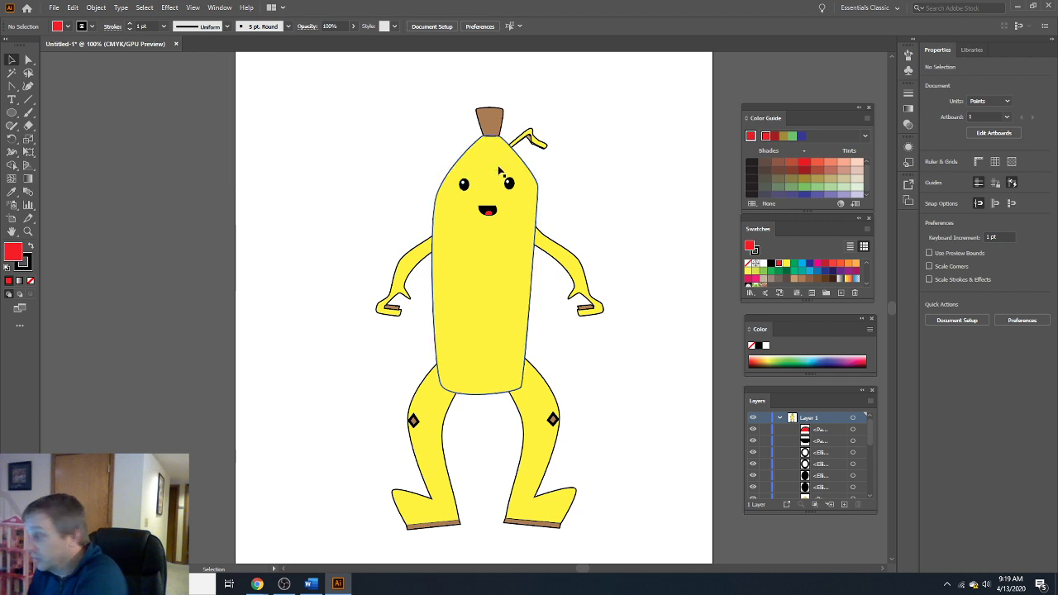
{"action": "left_click", "coordinate": [465, 184]}
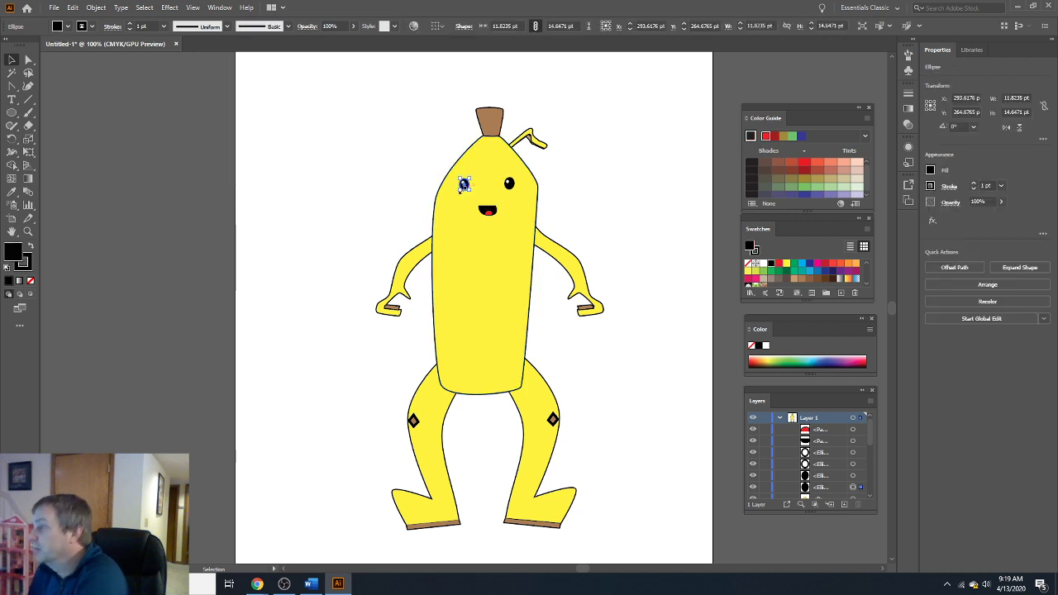
{"action": "left_click", "coordinate": [442, 440]}
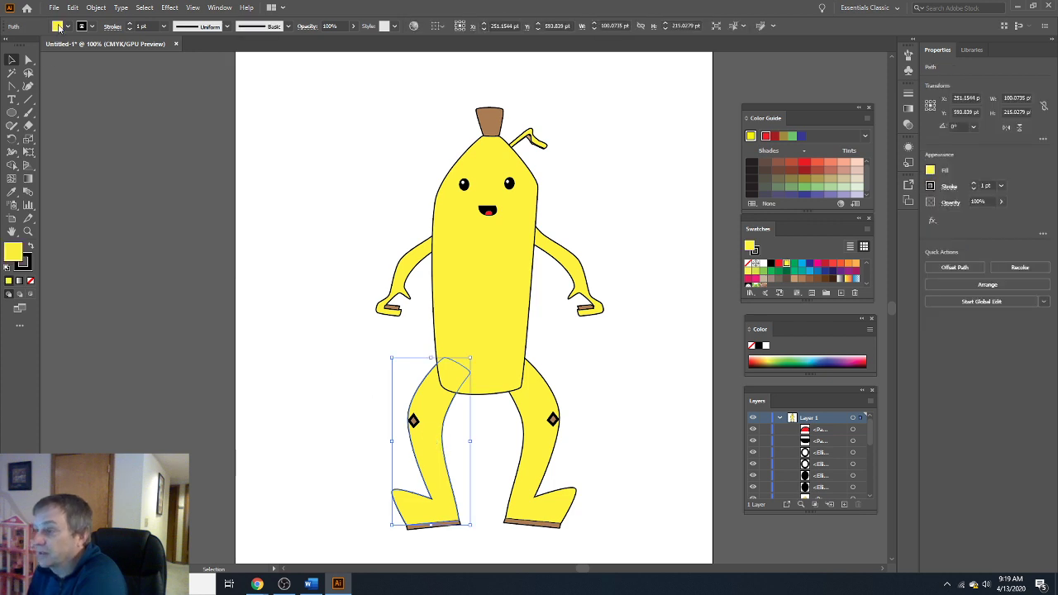
{"action": "left_click", "coordinate": [129, 24]}
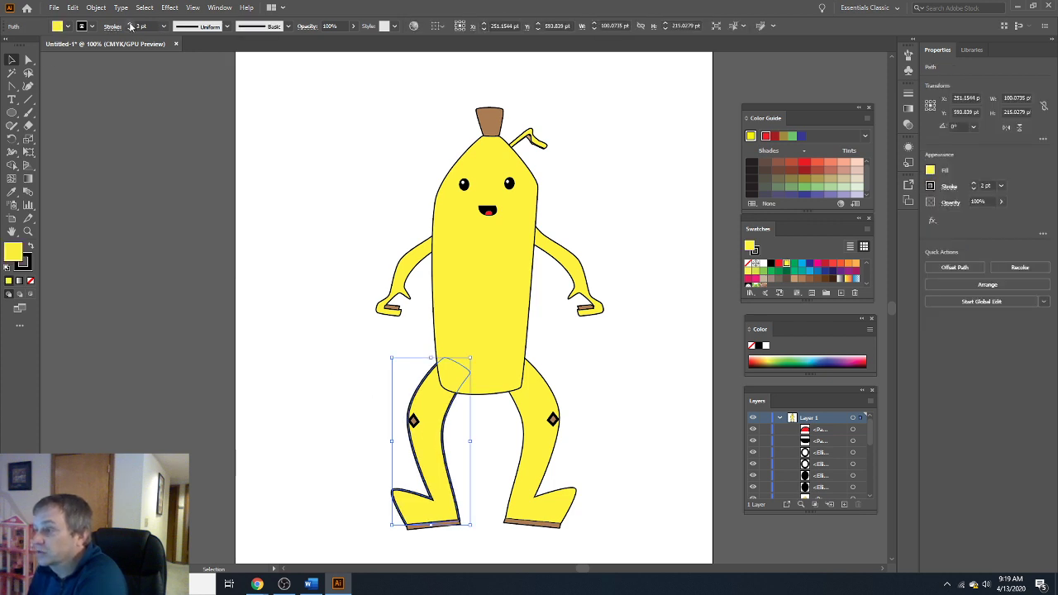
{"action": "left_click", "coordinate": [349, 116]}
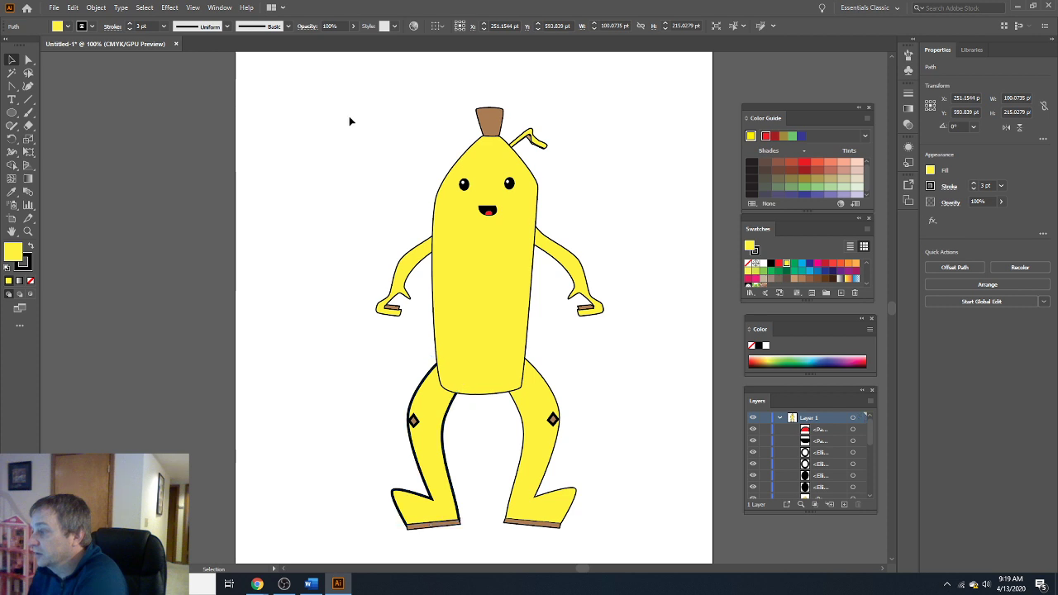
Set the stroke weight of the character's right-hand yellow leg to 3 pt.
{"action": "left_click_drag", "start_coordinate": [628, 543], "coordinate": [496, 352]}
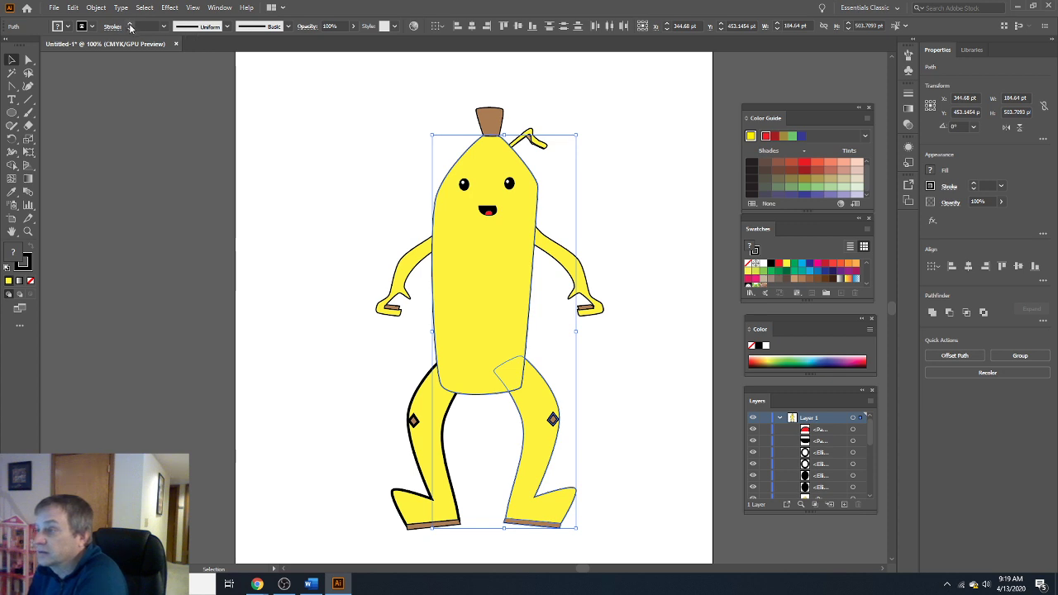
{"action": "left_click", "coordinate": [656, 439]}
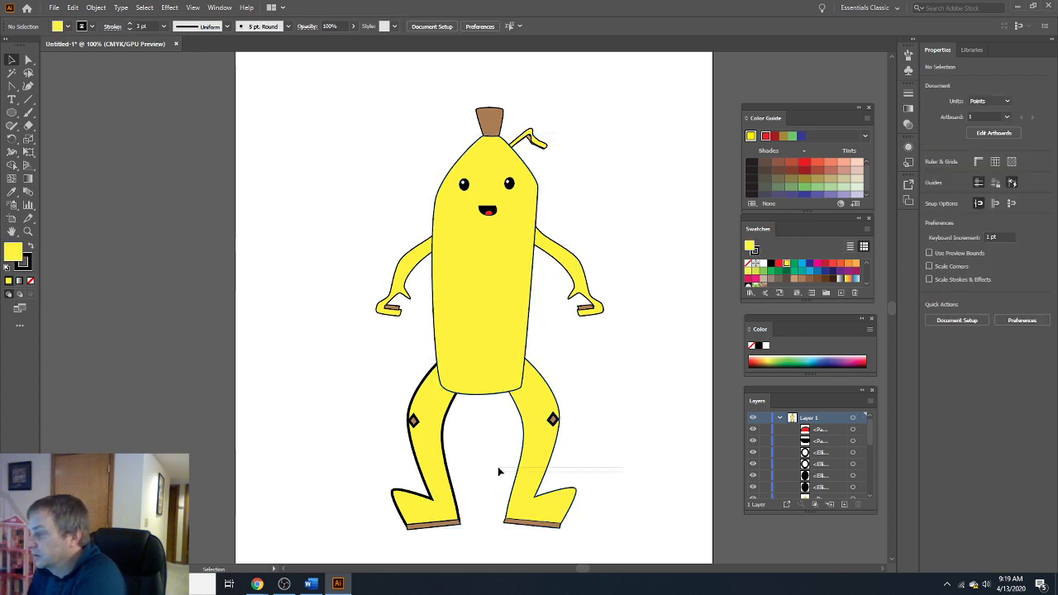
{"action": "left_click_drag", "start_coordinate": [498, 471], "coordinate": [496, 432]}
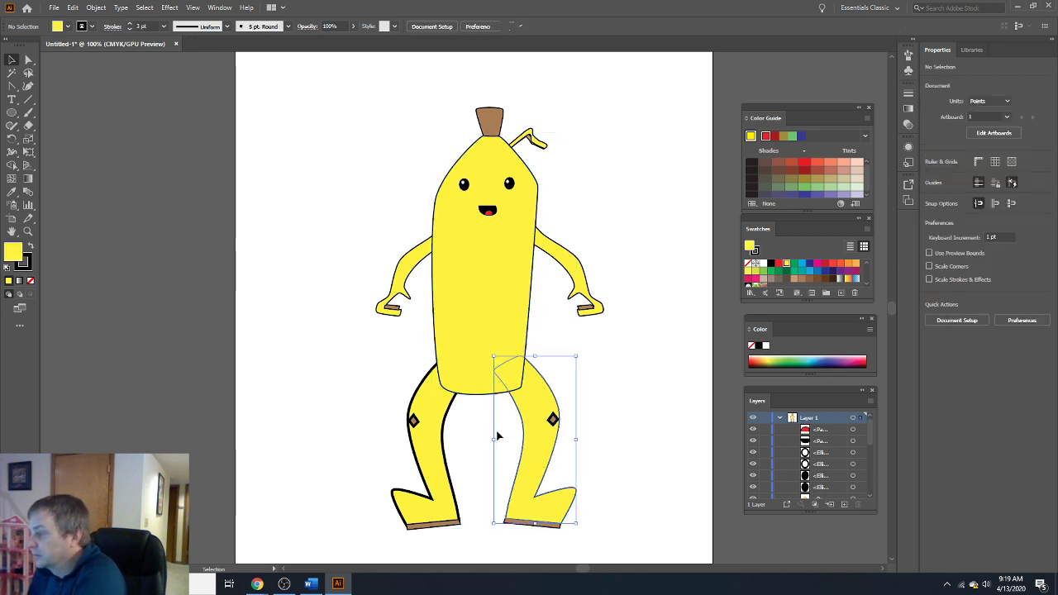
{"action": "left_click", "coordinate": [129, 23]}
{"action": "left_click", "coordinate": [129, 23]}
{"action": "left_click", "coordinate": [267, 277]}
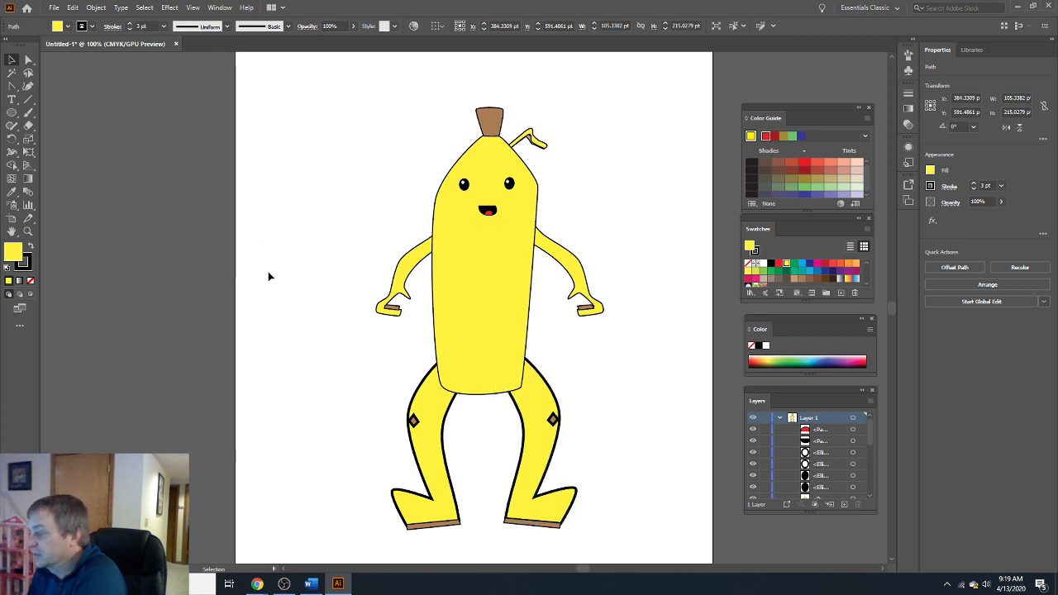
Set the stroke weight of the yellow banana body to 3 pt and deselect it.
{"action": "left_click", "coordinate": [440, 314]}
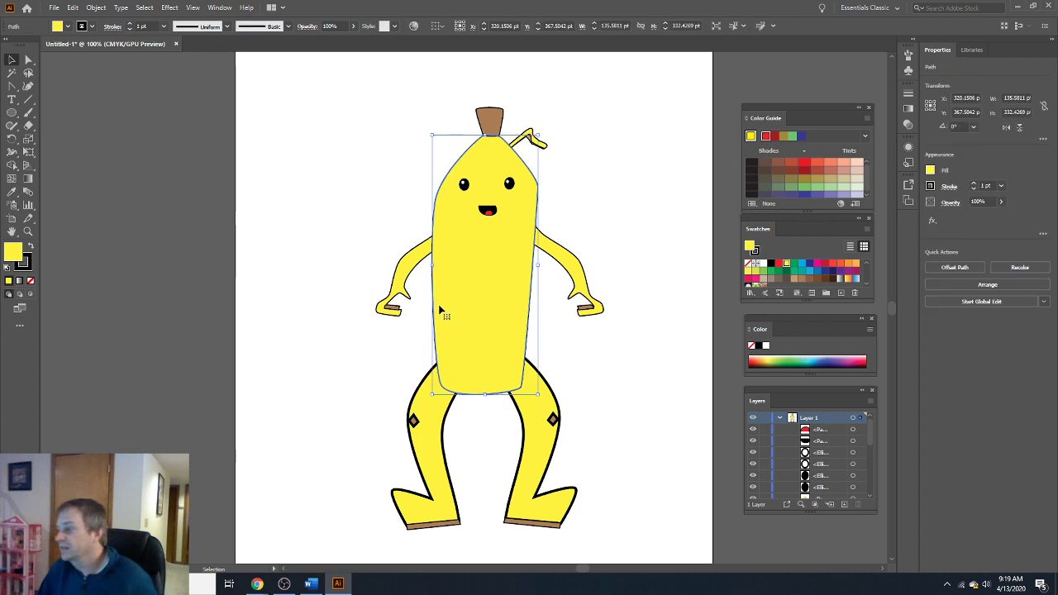
{"action": "left_click", "coordinate": [129, 29]}
{"action": "left_click", "coordinate": [129, 23]}
{"action": "left_click", "coordinate": [129, 23]}
{"action": "left_click", "coordinate": [129, 24]}
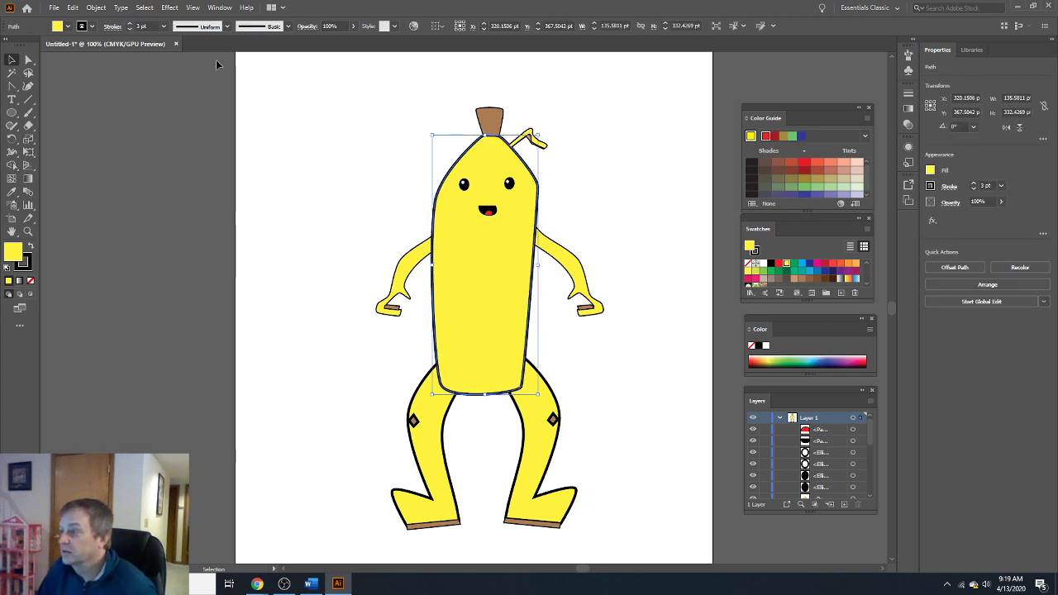
{"action": "left_click", "coordinate": [251, 109]}
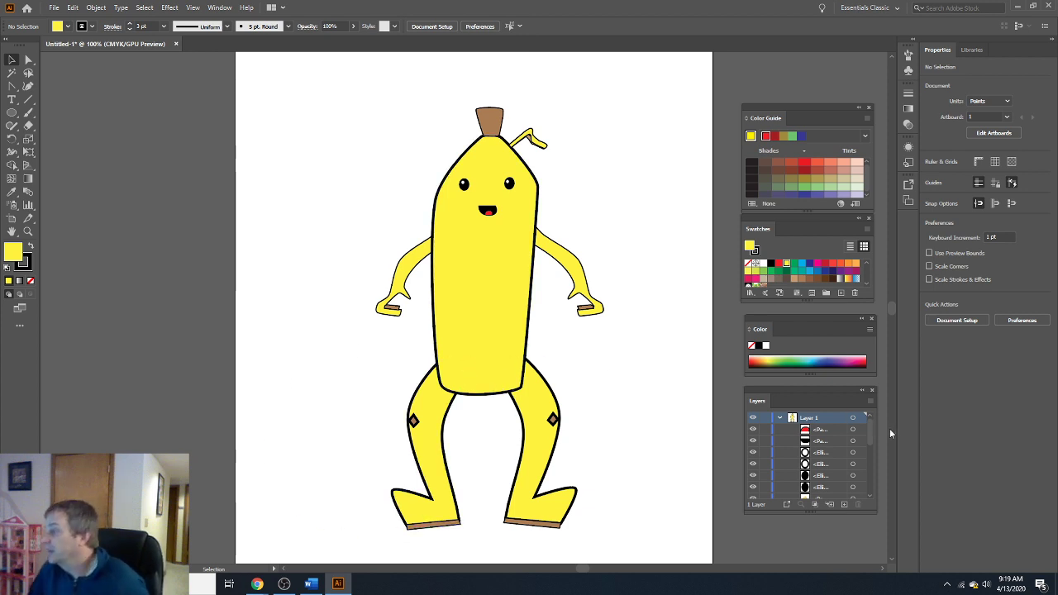
Display the Gradient panel and place it on the empty area beside the artboard, near the tools.
{"action": "left_click", "coordinate": [217, 8]}
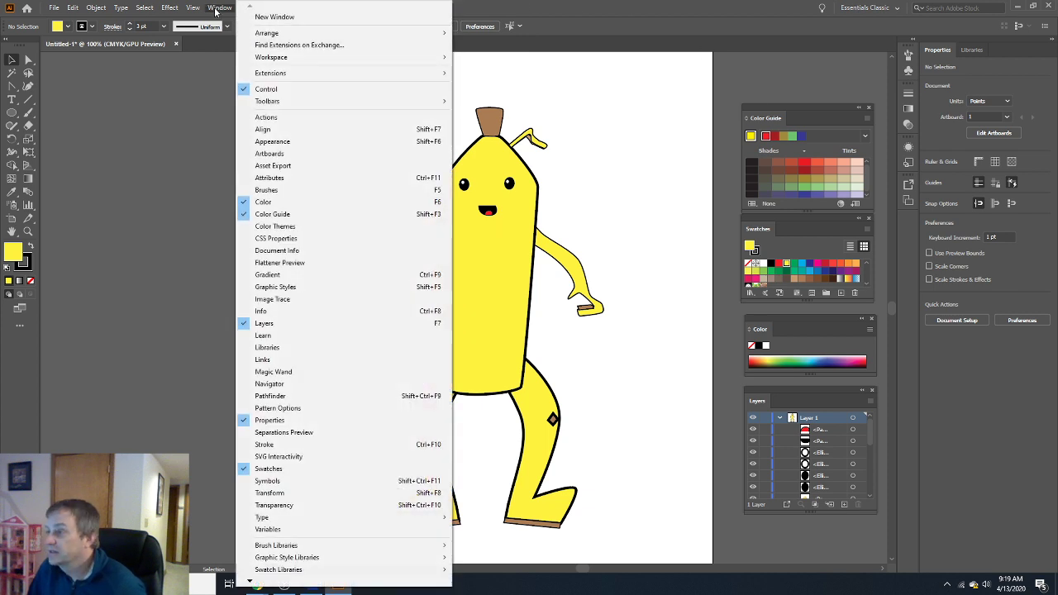
{"action": "left_click", "coordinate": [307, 274]}
{"action": "left_click_drag", "start_coordinate": [804, 89], "coordinate": [103, 75]}
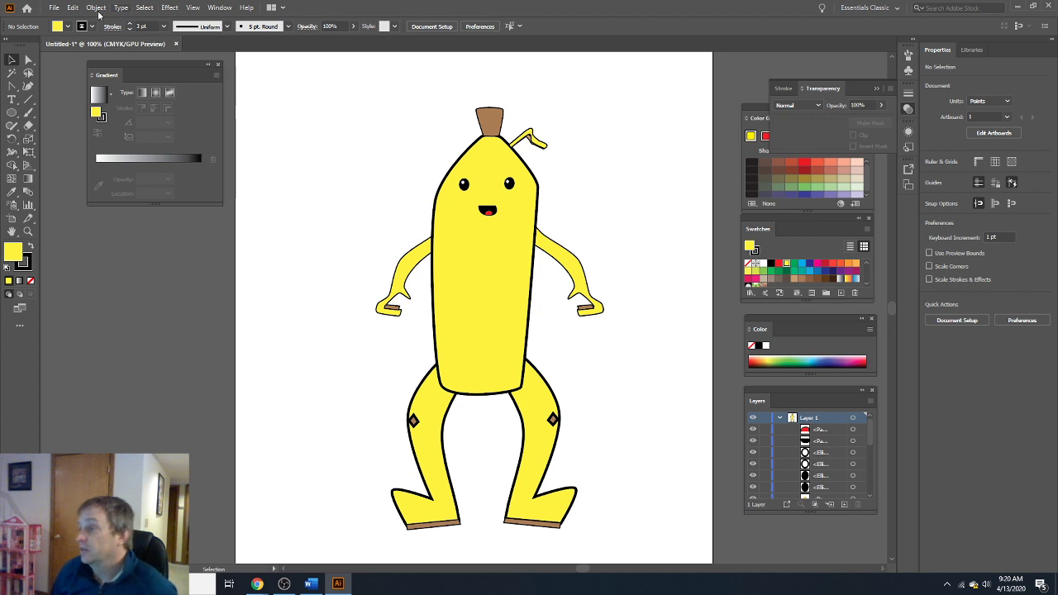
Start exporting the character artwork in PNG format and cancel the export.
{"action": "left_click", "coordinate": [53, 8]}
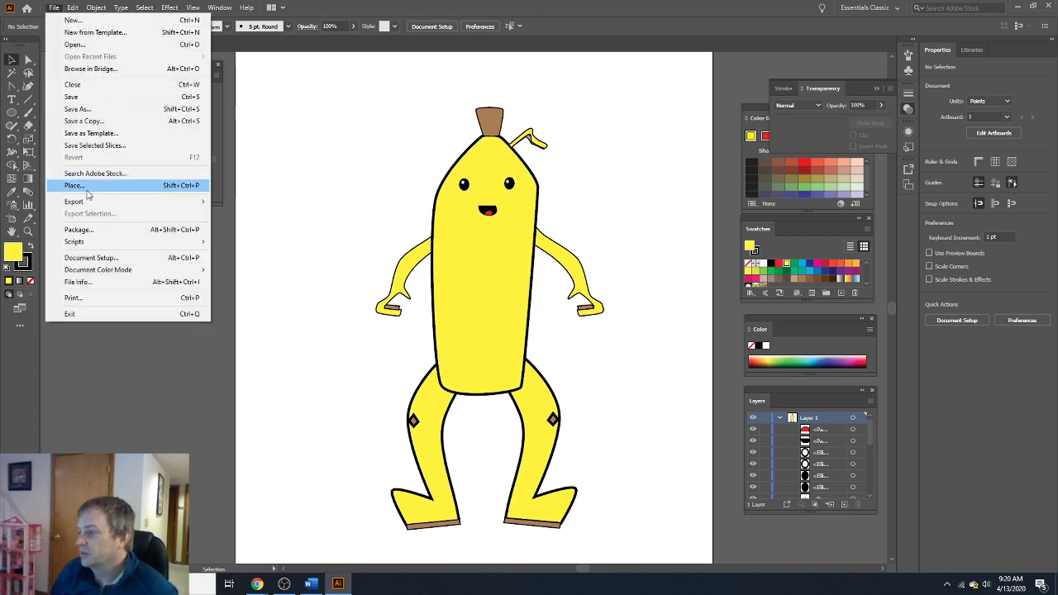
{"action": "mouse_move", "coordinate": [91, 201]}
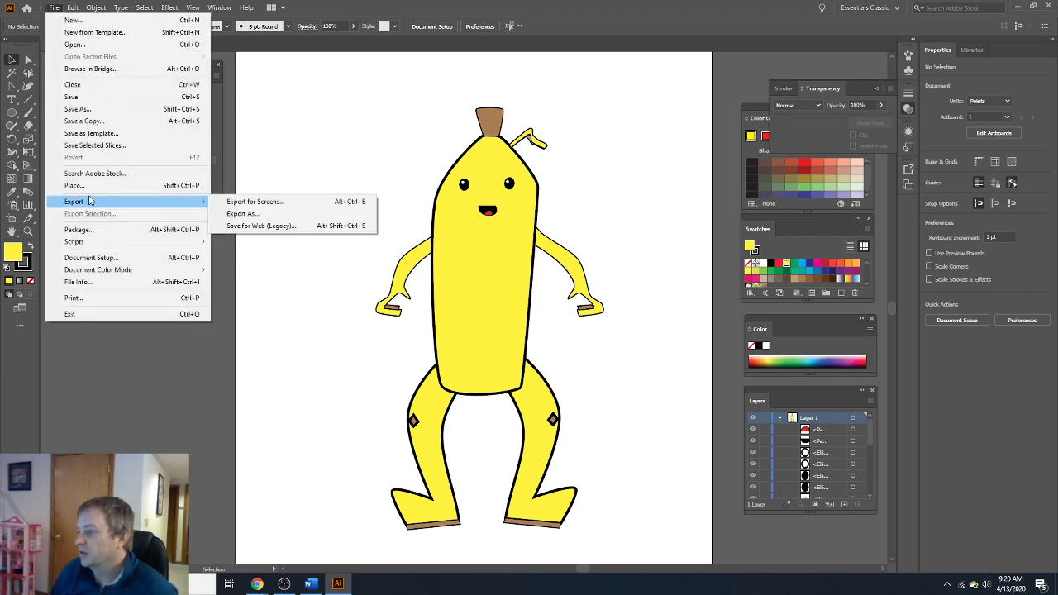
{"action": "left_click", "coordinate": [253, 217]}
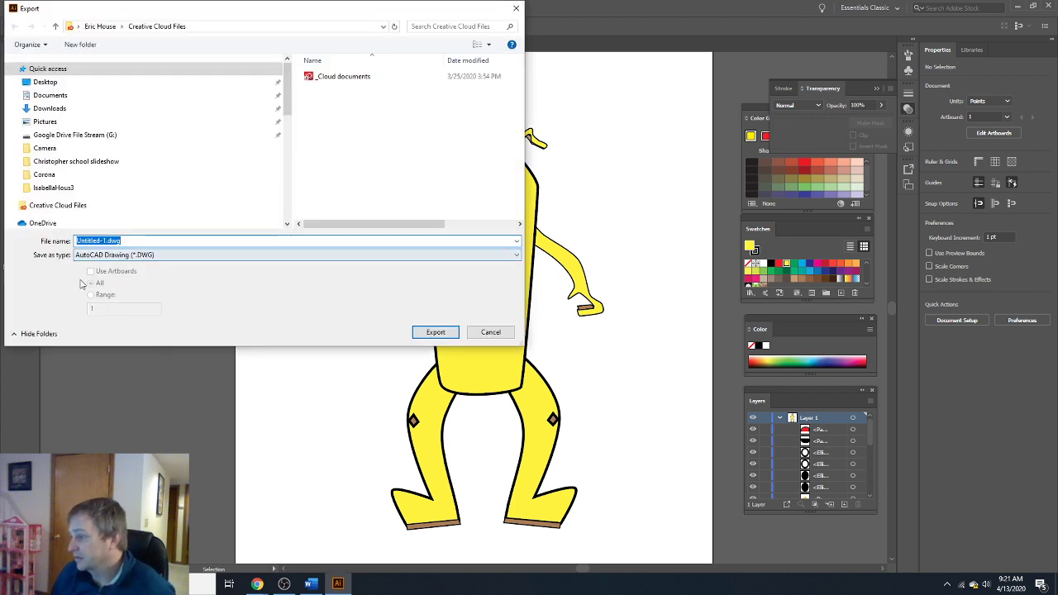
{"action": "left_click", "coordinate": [342, 256]}
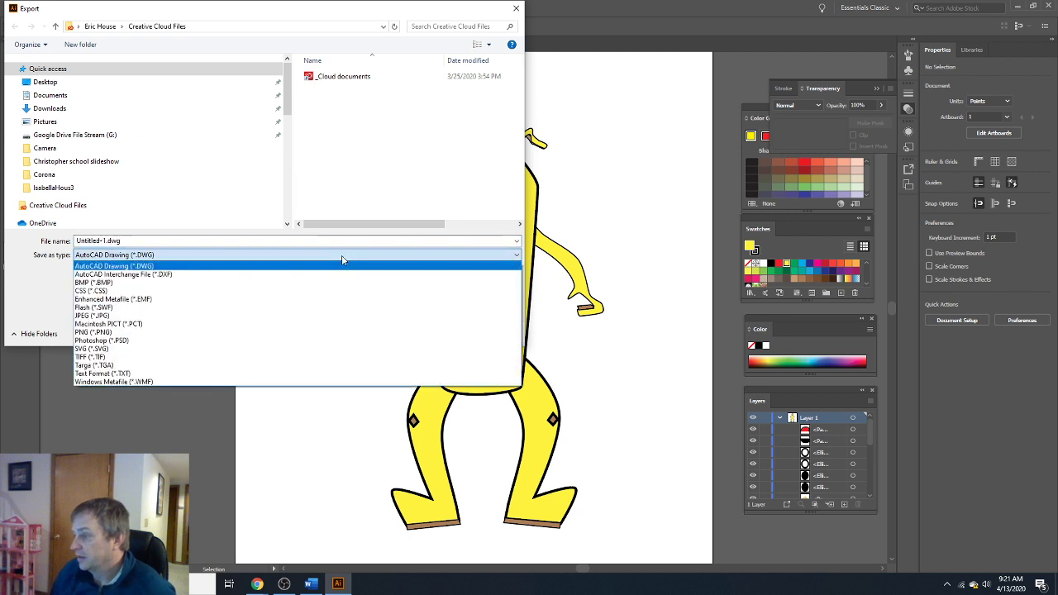
{"action": "left_click", "coordinate": [116, 331]}
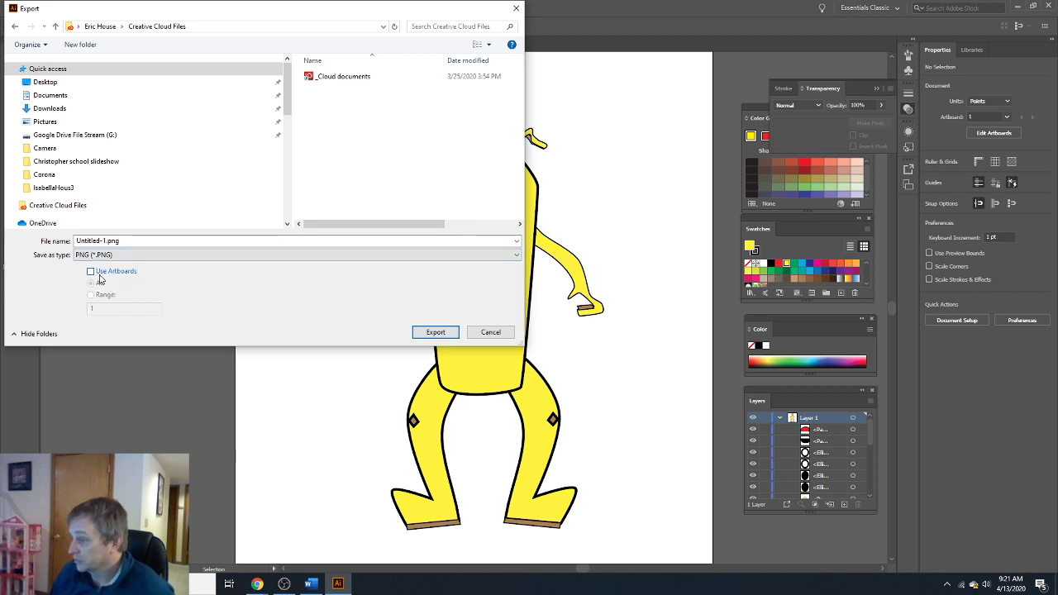
{"action": "left_click", "coordinate": [491, 332]}
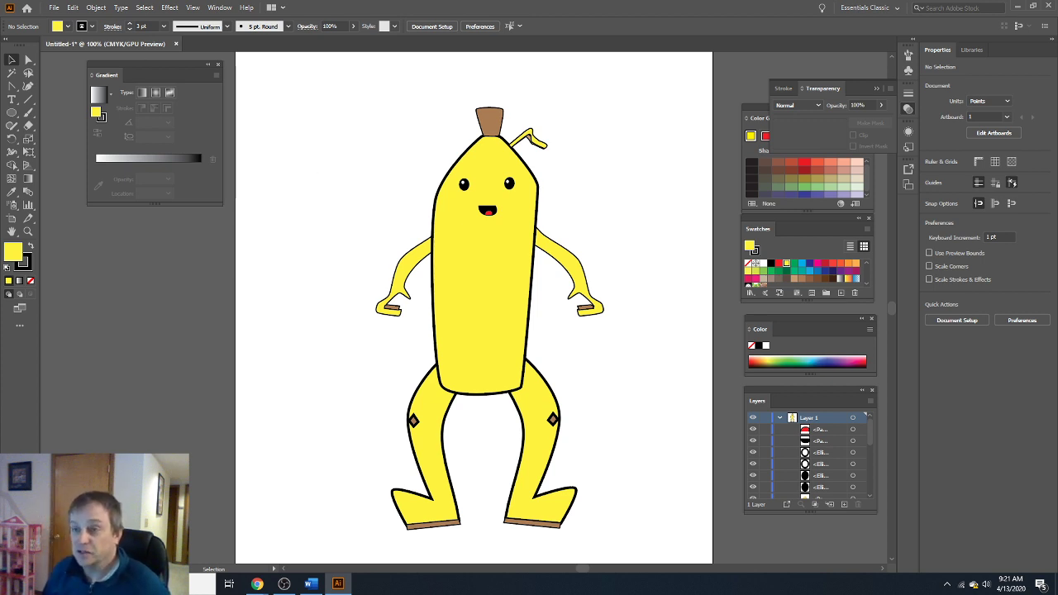
Switch to the Google Chrome browser.
{"action": "key", "text": "alt+Tab"}
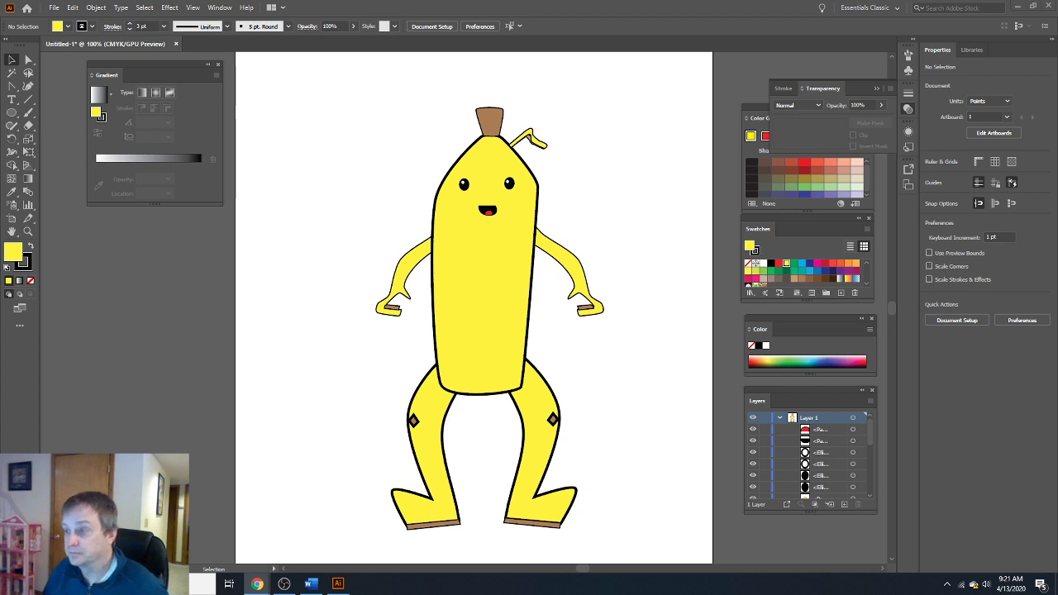